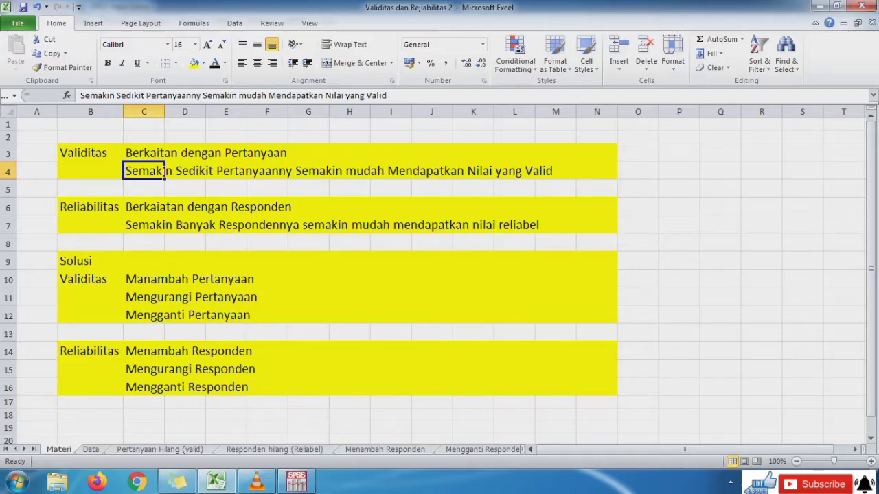
Review the Validitas heading in B3 and highlight its two notes across C3:N3 and C4:N4.
click(90, 153)
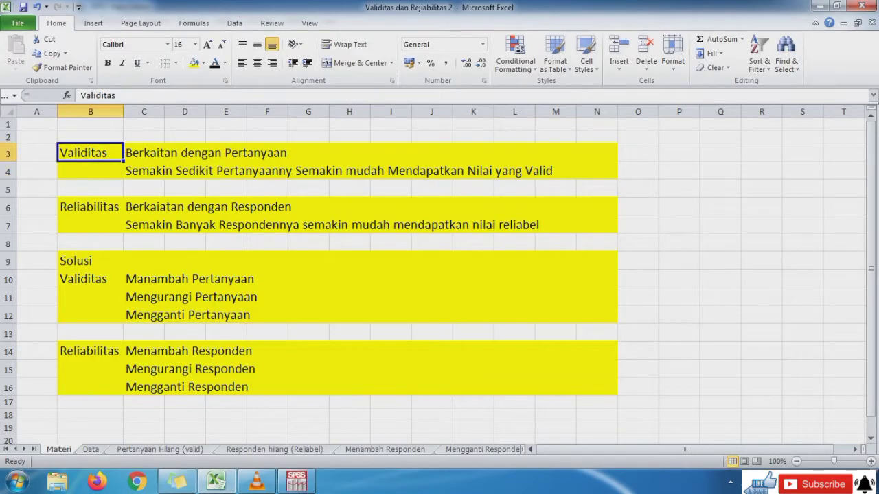
drag(144, 152, 596, 153)
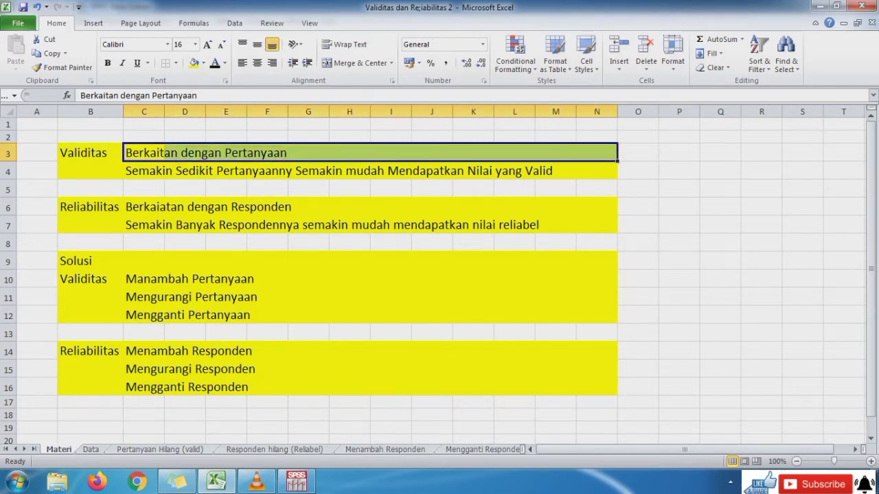
click(163, 171)
drag(164, 170, 618, 172)
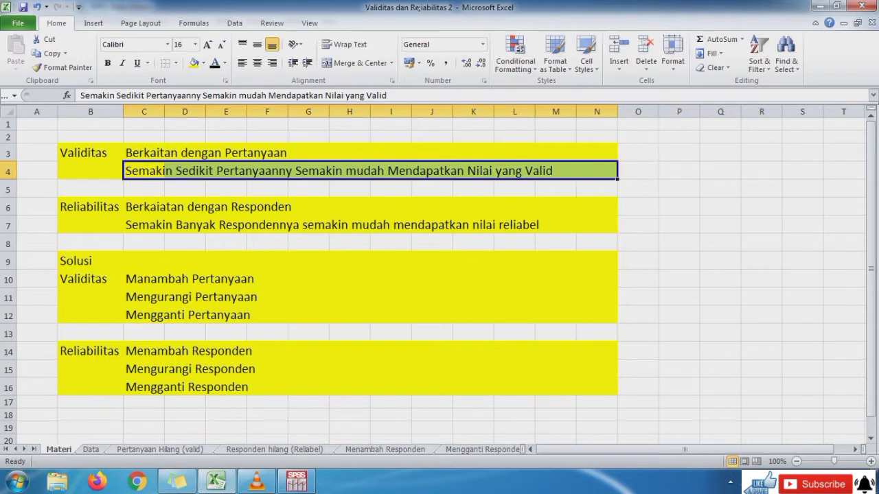
Correct the spelling of the first Reliabilitas note in C6 to "Berkaitan dengan Responden".
key(Down)
key(Down)
key(Left)
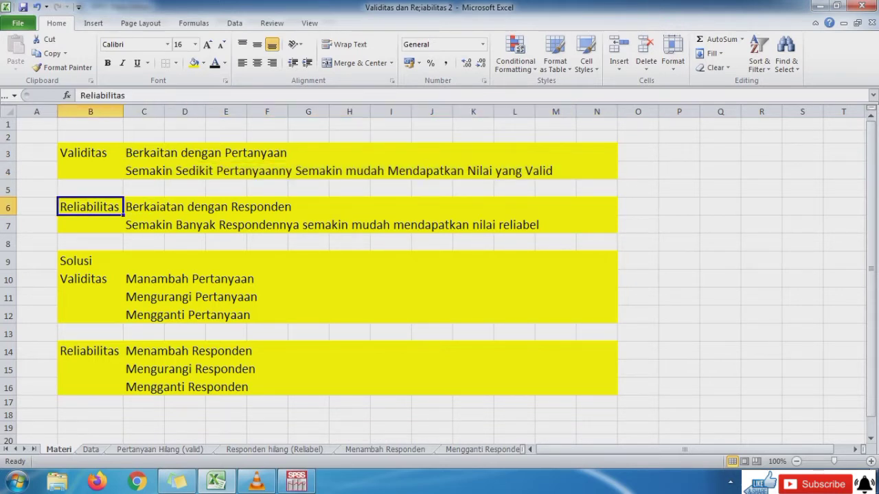
key(Right)
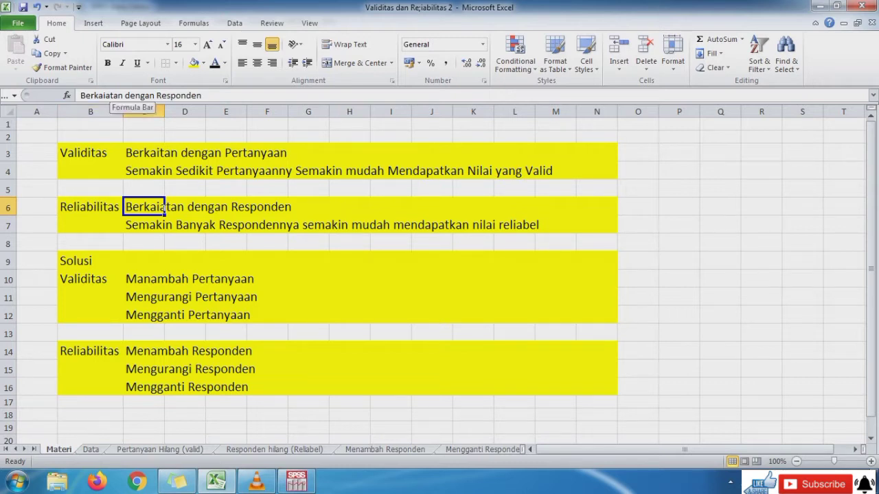
click(106, 96)
key(Delete)
key(Return)
key(Up)
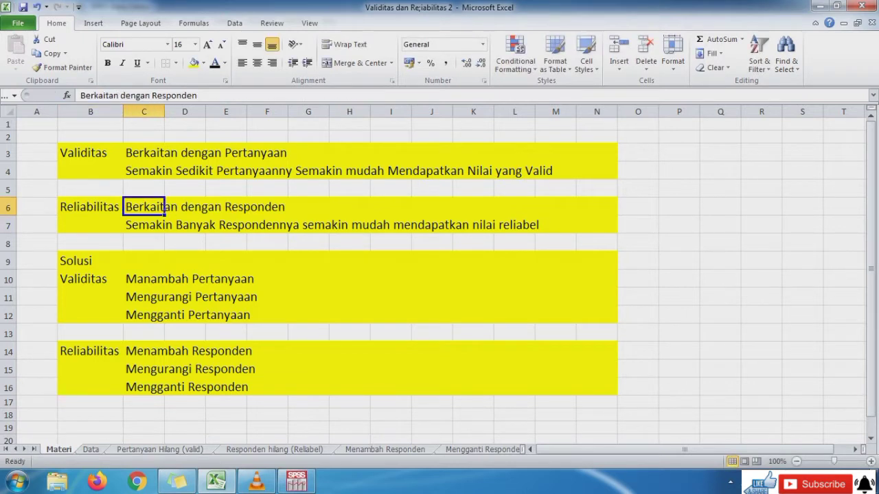
Review the two Reliabilitas notes, highlighting C6:N6 and then C7:N7.
key(shift+Right)
key(shift+Right)
key(shift+Right)
key(shift+Right)
key(shift+Right)
key(shift+Right)
key(shift+Right)
key(shift+Right)
key(shift+Right)
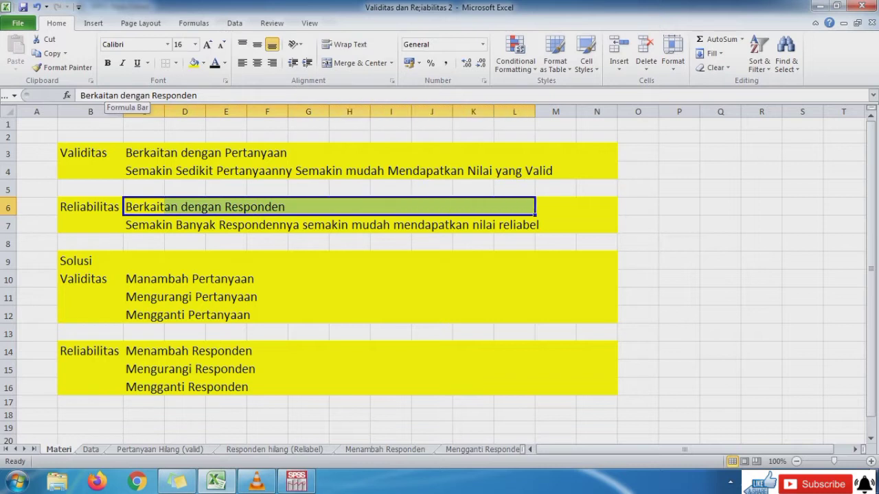
key(shift+Right)
key(shift+Right)
key(Down)
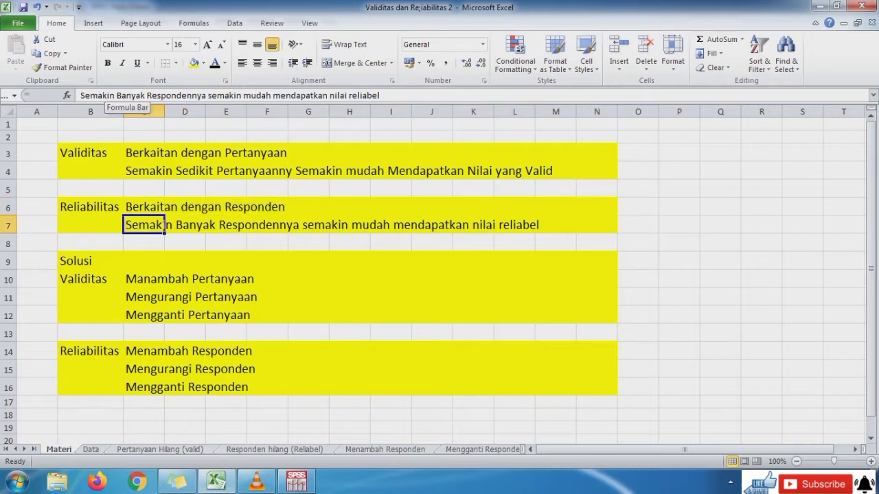
key(shift+Right)
key(shift+Right)
key(shift+Right)
key(shift+Right)
key(shift+Right)
key(shift+Right)
key(shift+Right)
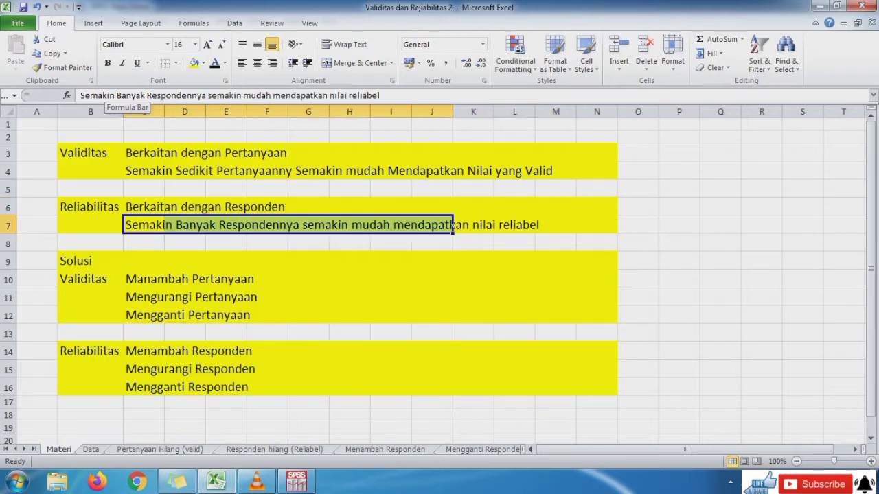
key(shift+Right)
key(shift+Right)
key(shift+Right)
key(shift+Right)
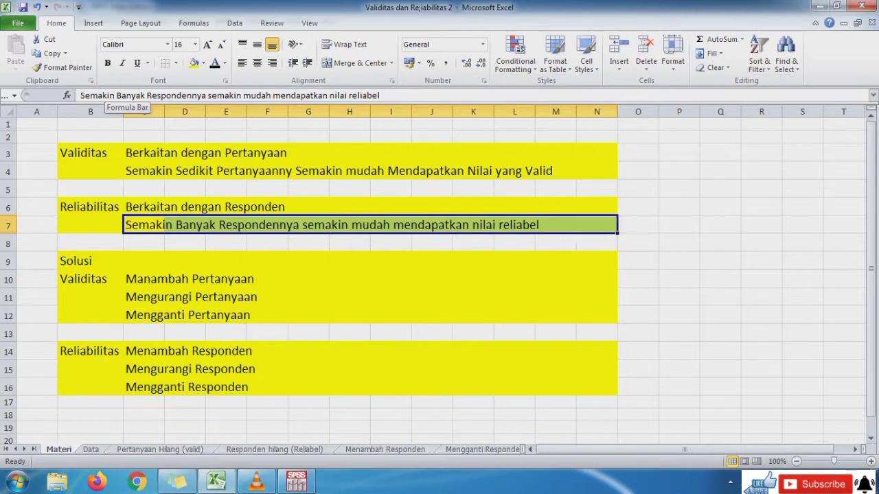
Review the Validitas solutions under Solusi by highlighting B10:N12, dismissing the Windows color scheme prompt.
key(Down)
key(Down)
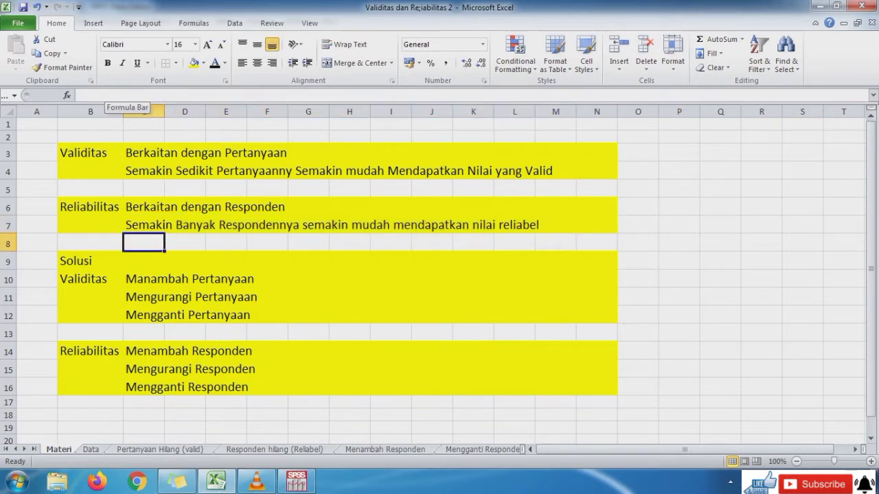
key(Left)
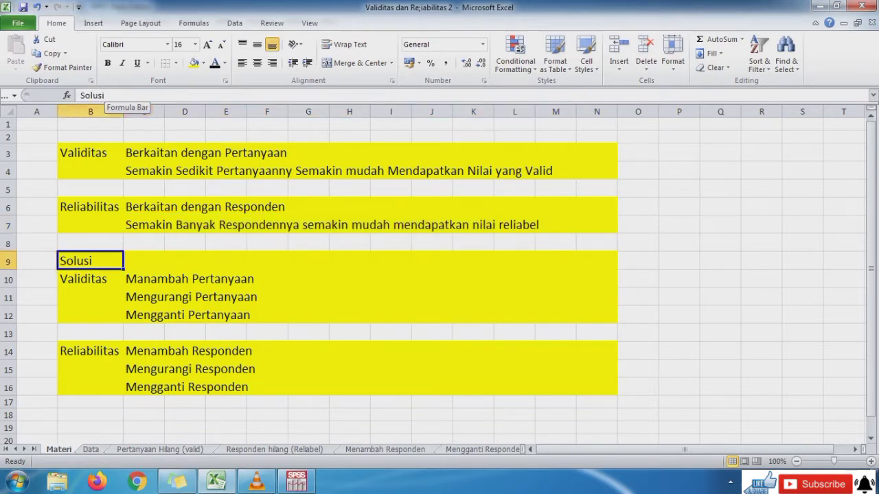
key(Down)
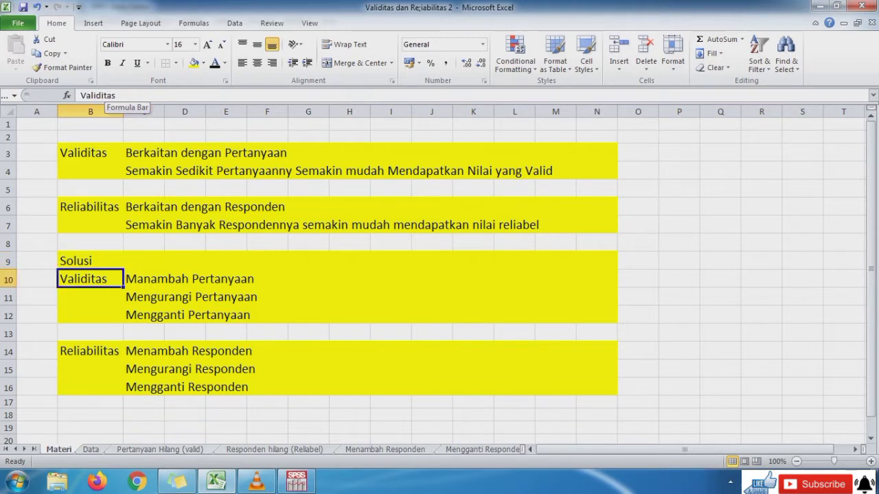
key(shift+Right)
key(shift+Right)
key(shift+Right)
key(shift+Right)
key(shift+Right)
key(shift+Right)
key(shift+Right)
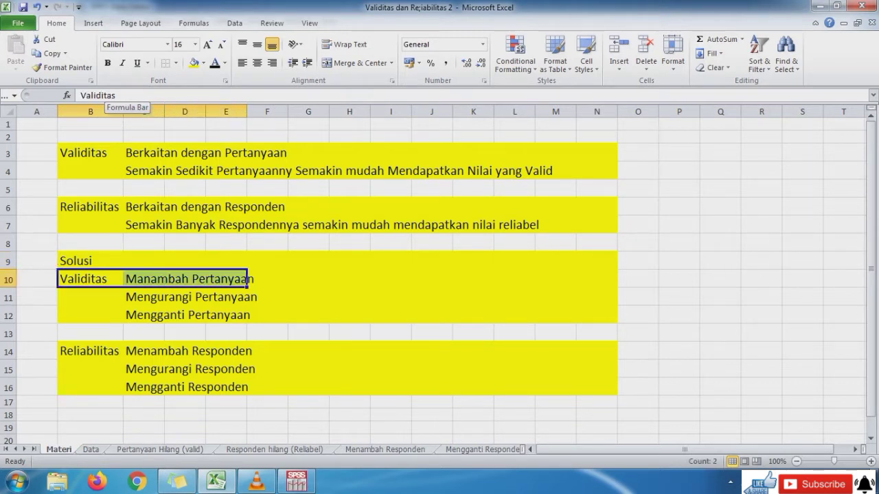
key(shift+Right)
key(shift+Right)
key(shift+Right)
key(shift+Right)
key(shift+Right)
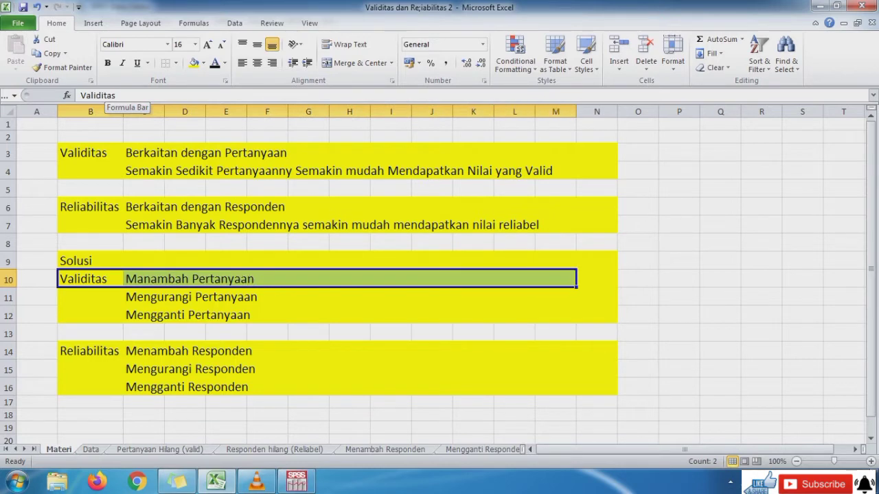
key(shift+Down)
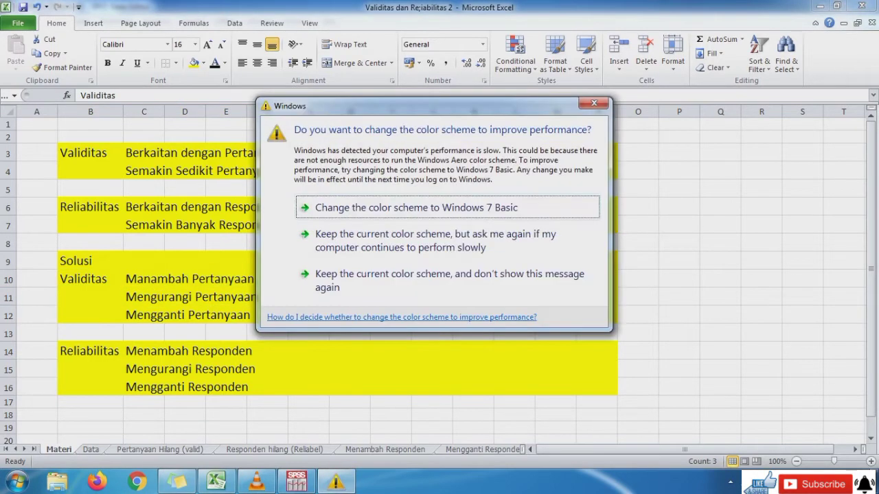
click(594, 103)
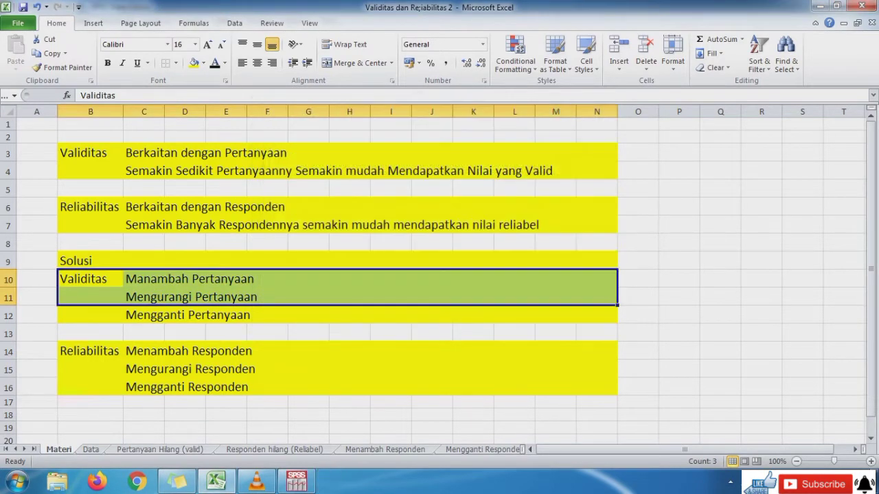
key(shift+Down)
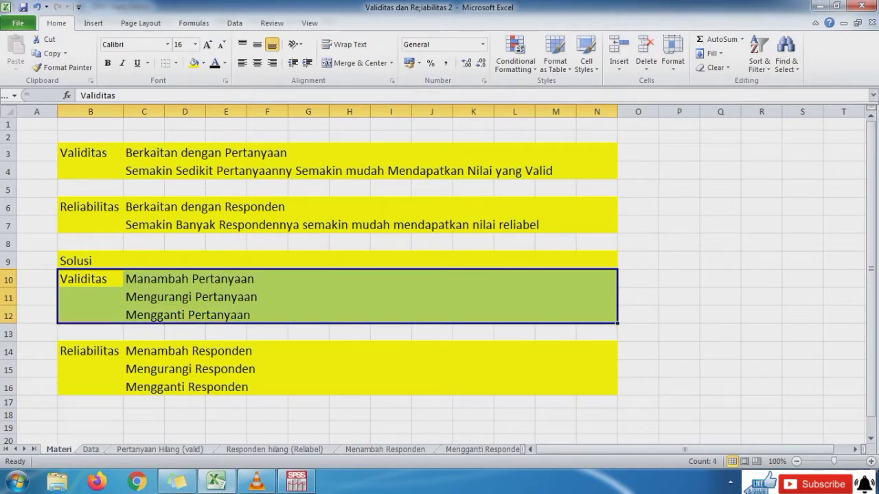
Review the Reliabilitas solutions about adding, reducing and replacing respondents by highlighting B14:N16.
key(Down)
key(Down)
key(Down)
key(Down)
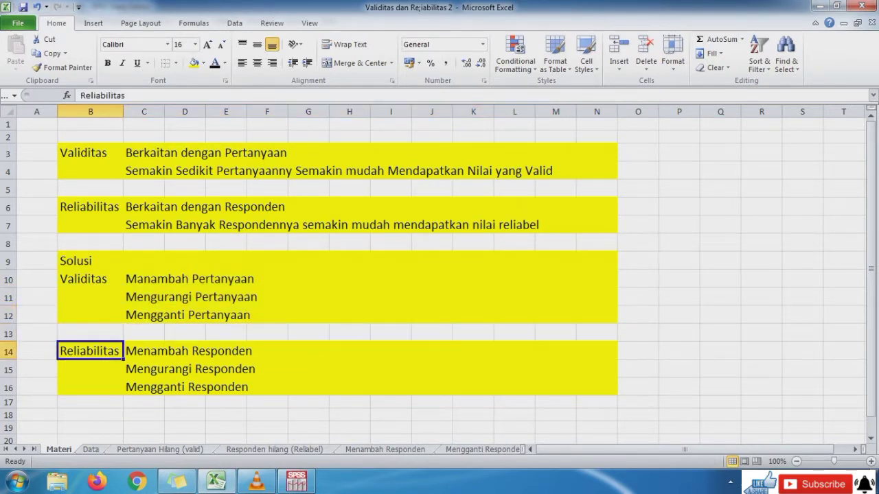
key(shift+Right)
key(shift+Right)
key(shift+Right)
key(shift+Right)
key(shift+Right)
key(shift+Right)
key(shift+Right)
key(shift+Right)
key(shift+Right)
key(shift+Right)
key(shift+Right)
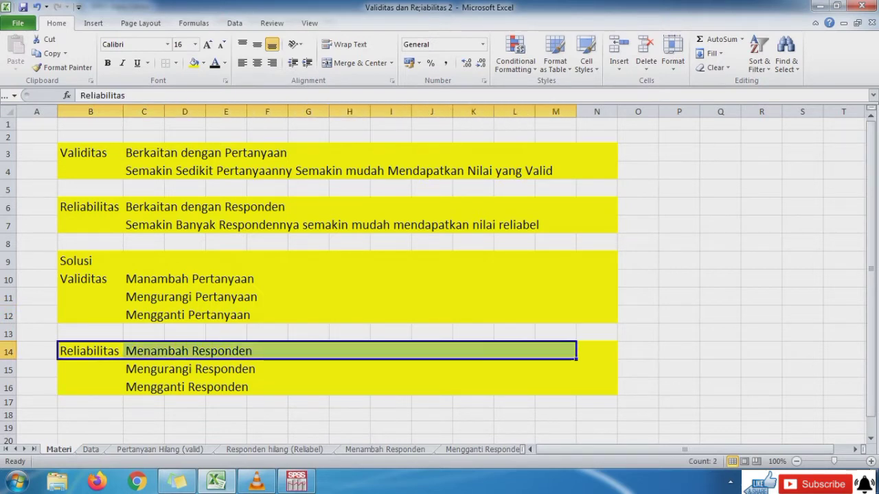
key(shift+Right)
key(shift+Down)
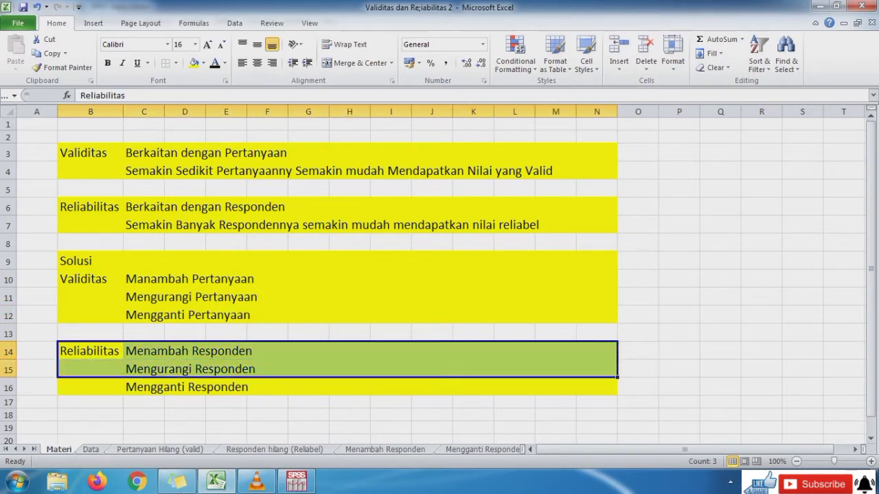
key(shift+Down)
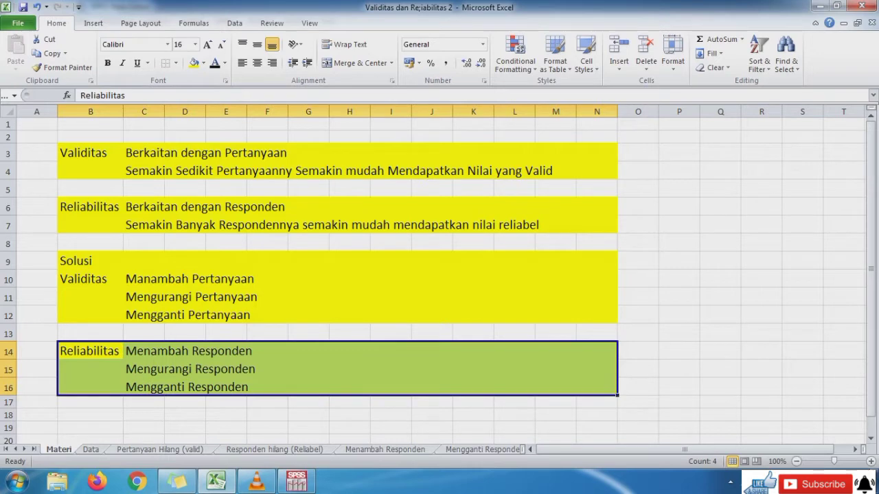
key(Down)
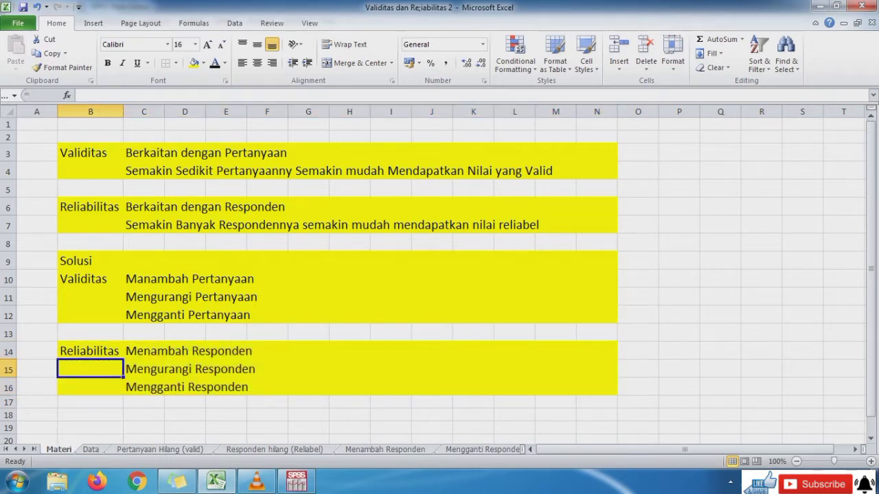
Open the Data sheet and examine the respondent list from 1 to 30 and the question headings up to item 10.
key(ctrl+Page_Down)
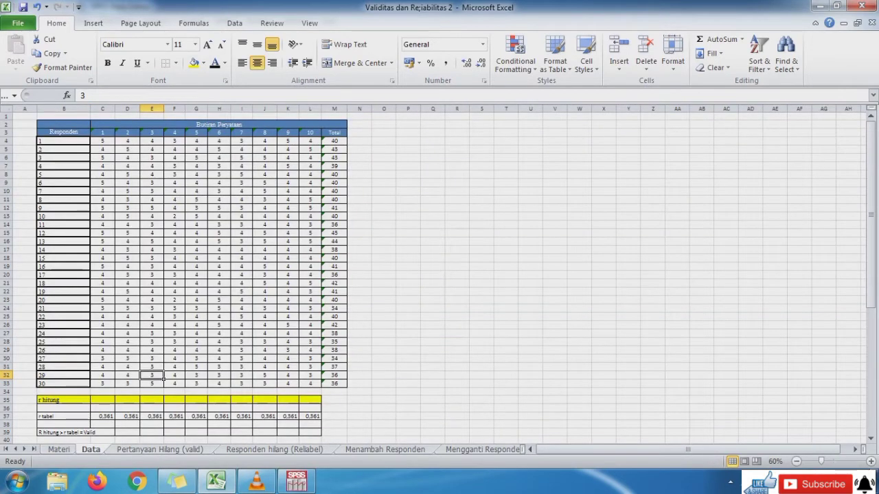
click(64, 141)
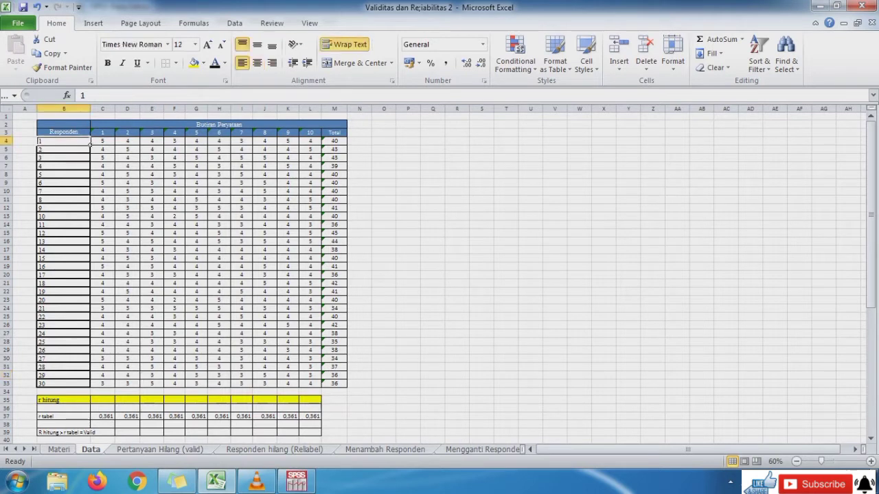
click(63, 384)
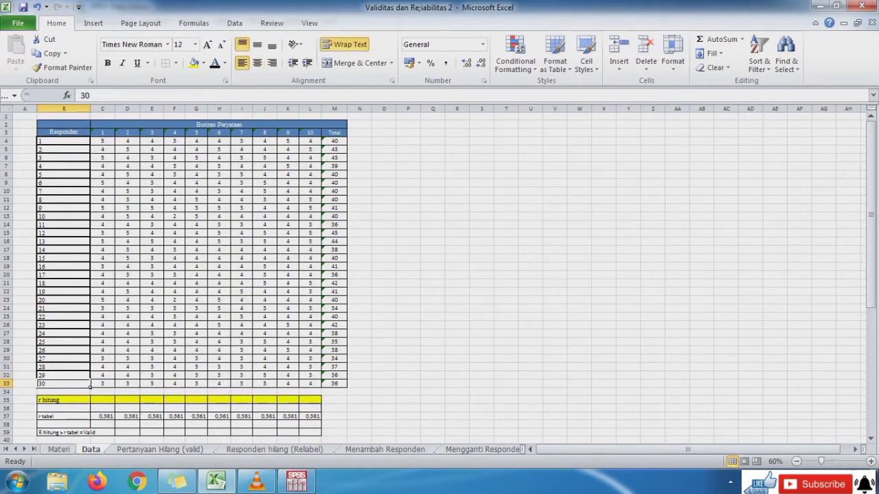
click(310, 133)
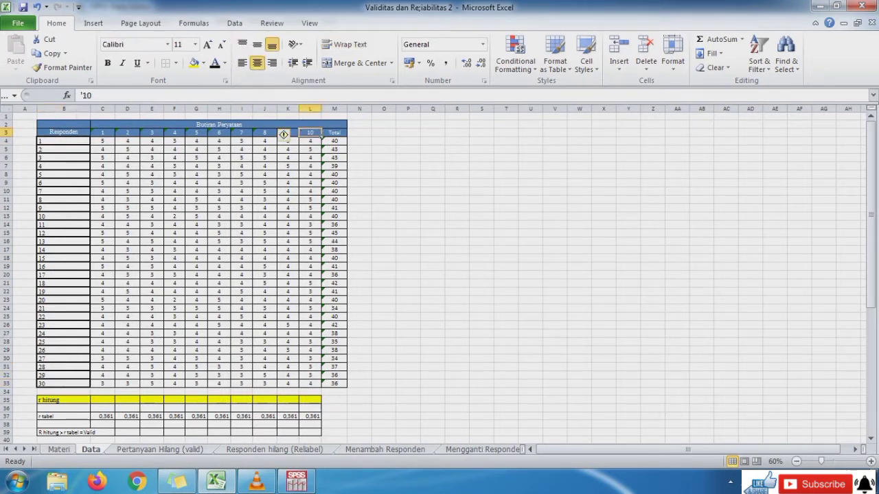
Examine the SUM formulas in the Total column from M4 down to M33.
click(335, 141)
click(119, 97)
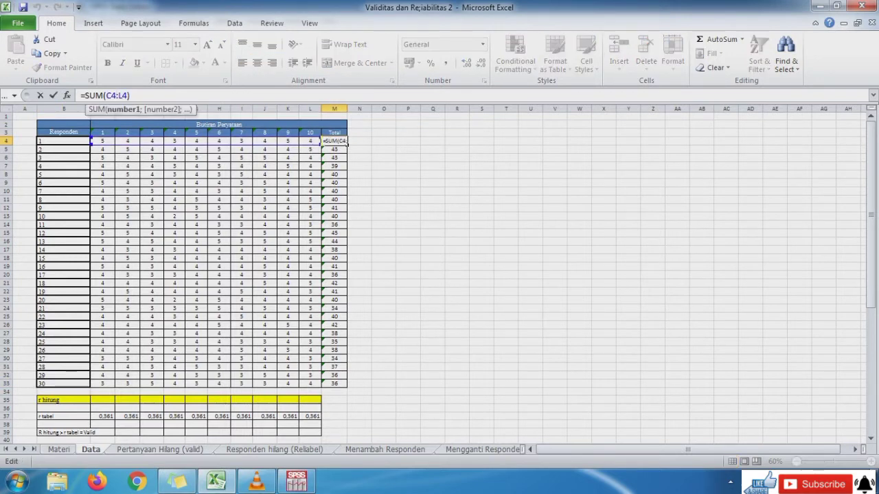
key(Return)
key(Return)
key(Return)
key(Return)
key(Return)
key(Return)
key(Return)
key(Return)
key(Return)
key(Return)
key(Return)
key(Return)
key(Return)
key(Return)
key(Return)
key(Return)
key(Return)
key(Return)
key(Return)
key(Return)
key(Return)
key(Return)
key(Return)
key(Return)
key(Return)
key(Return)
key(Return)
key(Return)
key(Return)
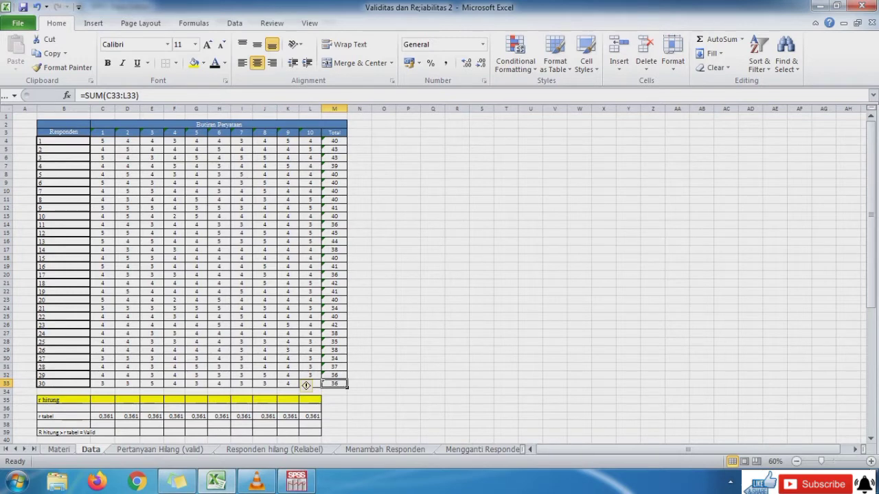
Start a PEARSON formula in C35 that correlates the item 1 scores C4:C33 with the totals M4:M33.
click(108, 400)
text(=pea)
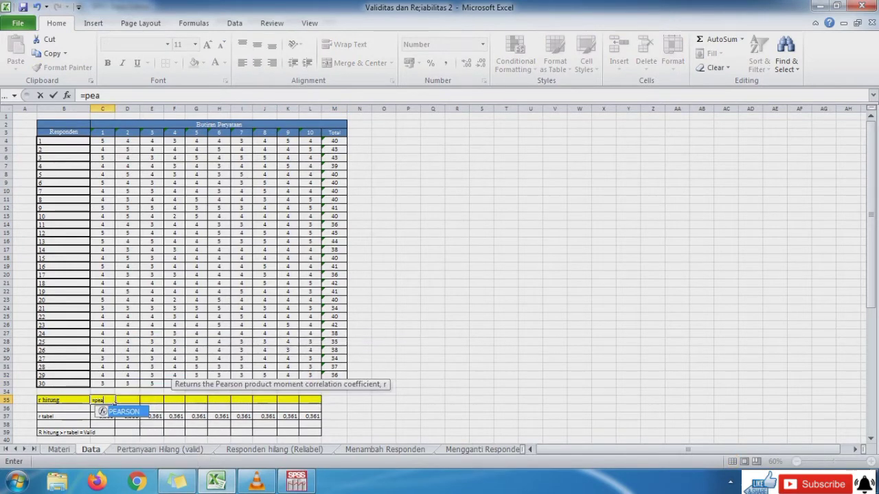
key(Tab)
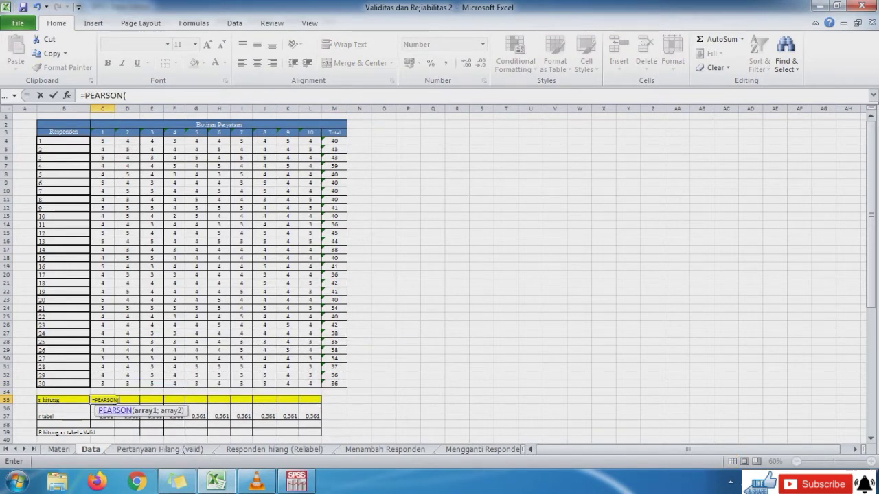
click(108, 141)
drag(109, 141, 110, 384)
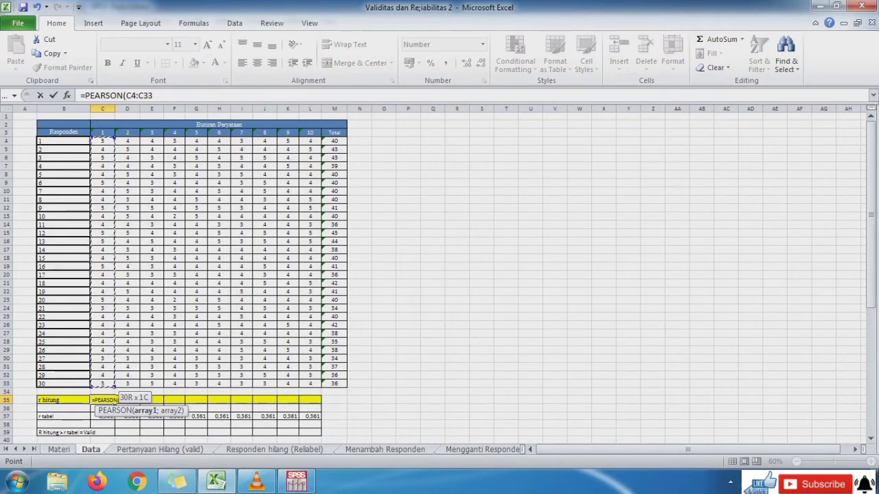
text(()
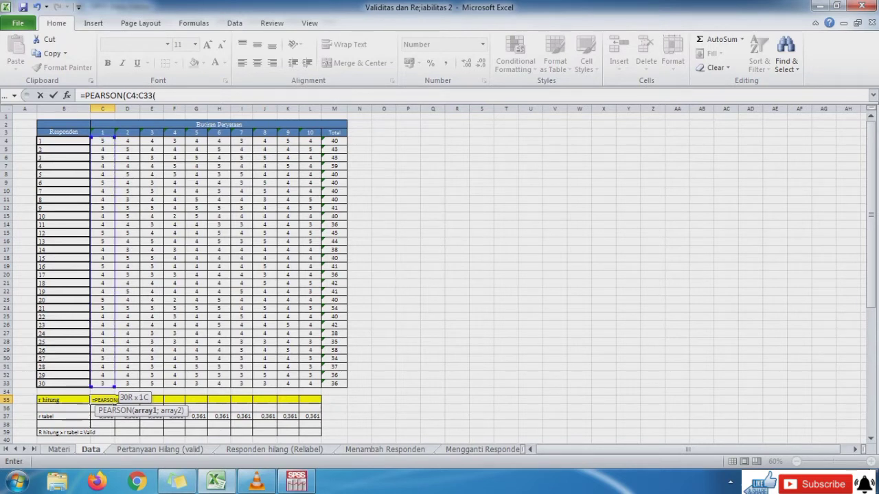
key(BackSpace)
text(;)
drag(334, 141, 341, 386)
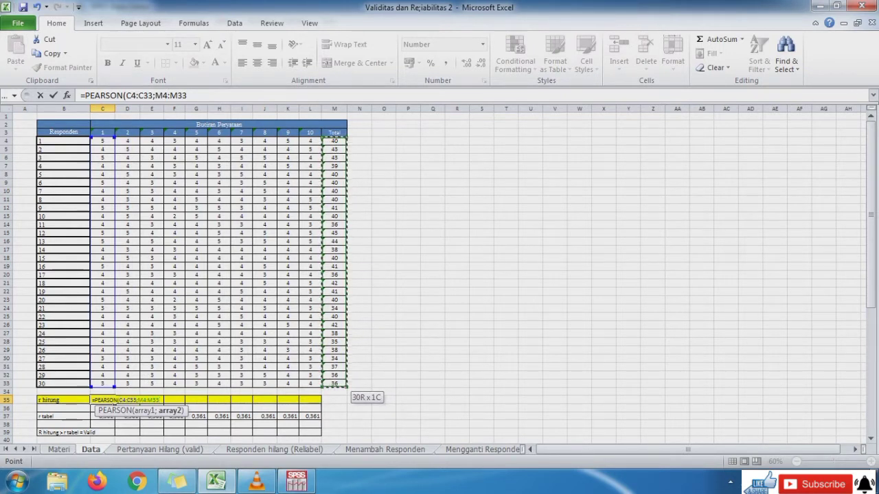
Make the totals range absolute as $M$4:$M$33 in the C35 formula and fill the formula across to L35.
click(190, 96)
key(F4)
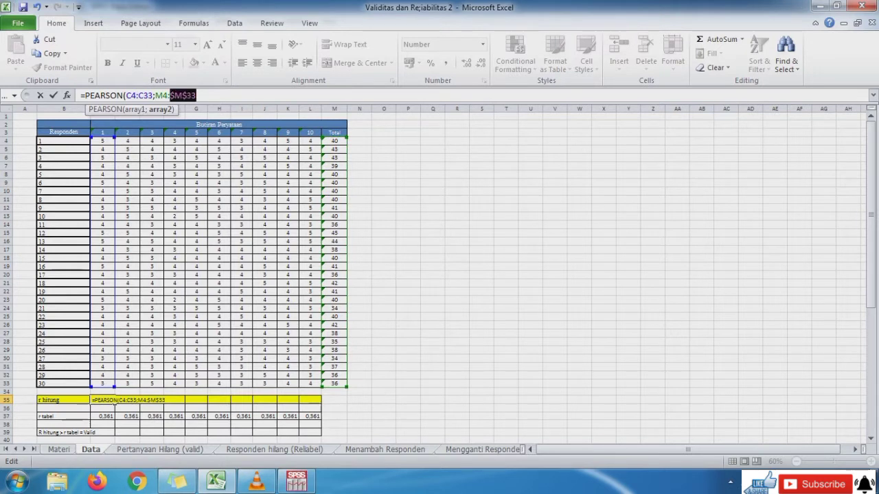
click(163, 95)
key(F4)
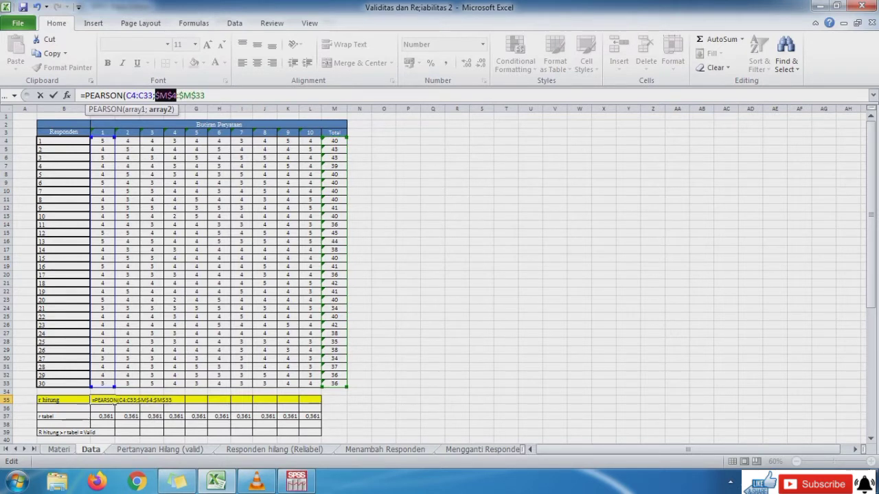
click(205, 96)
key(Return)
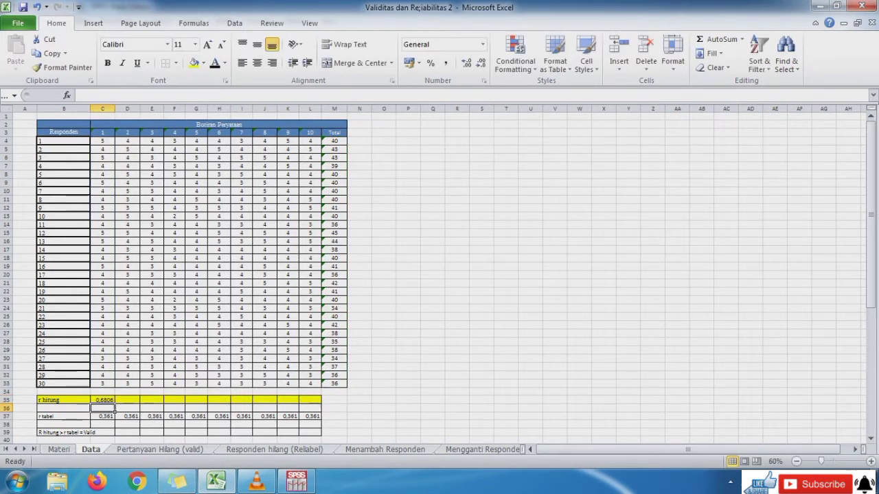
click(112, 400)
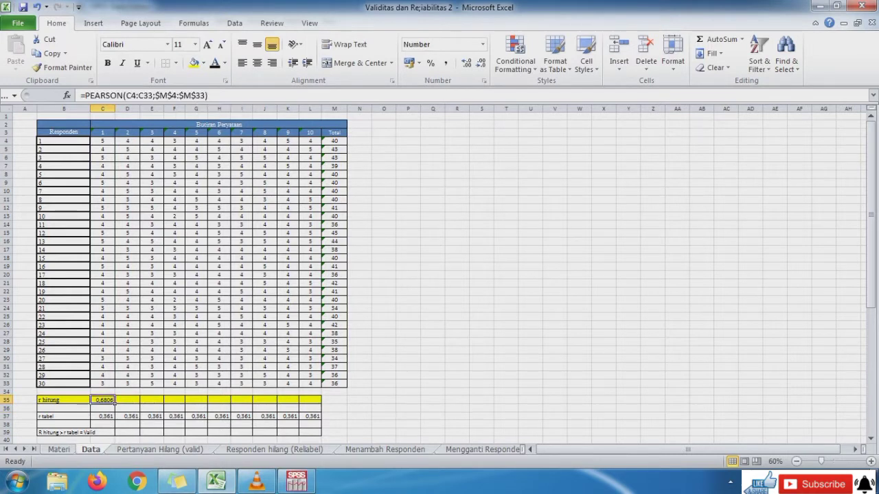
drag(114, 403, 317, 402)
Enter Valid in C39 for item 1 and carry it over to items 2 and 3 with =C39 in D39 and =D39 in E39.
click(110, 433)
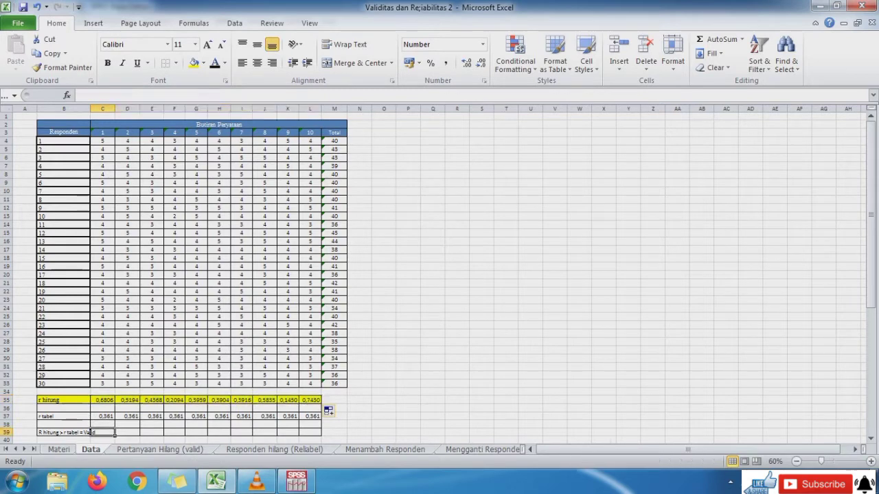
text(Valid)
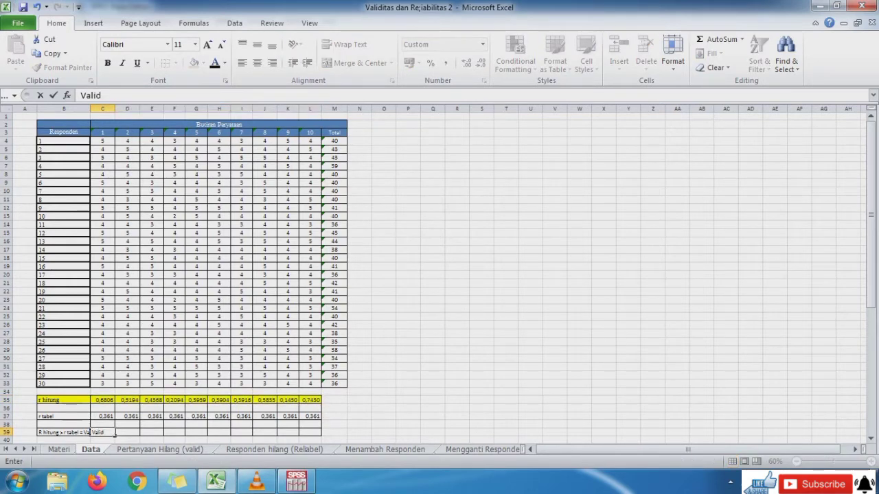
key(Return)
key(Up)
key(Right)
text(=)
key(Left)
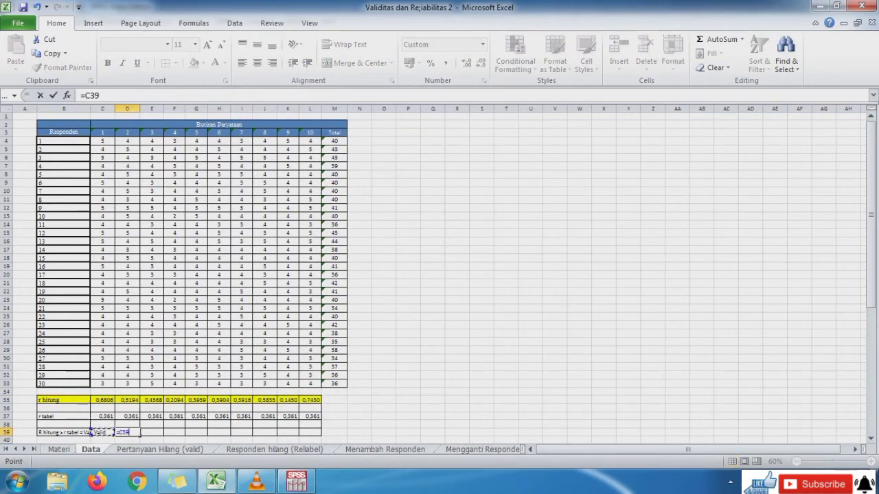
key(Return)
key(Up)
key(Right)
text(=)
key(Left)
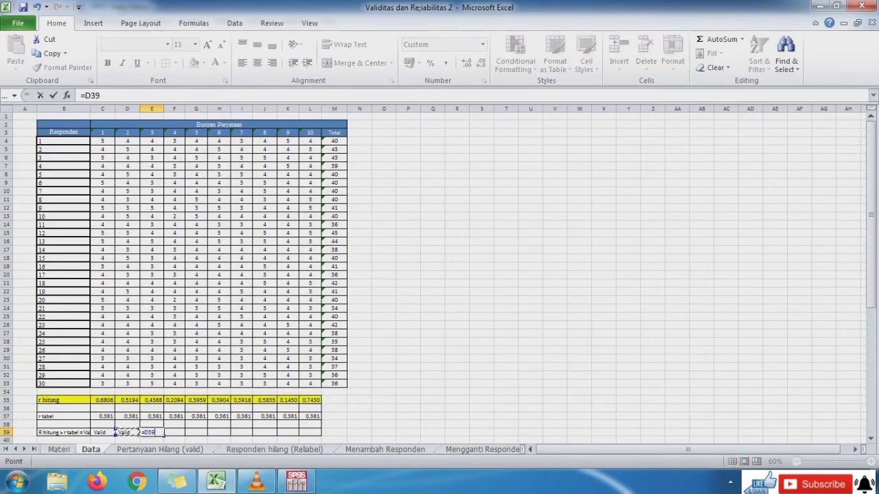
key(Return)
Enter Tidak Valid in F39 for item 4 and Valid in G39 for item 5.
key(Up)
key(Right)
text(Tidak Valid)
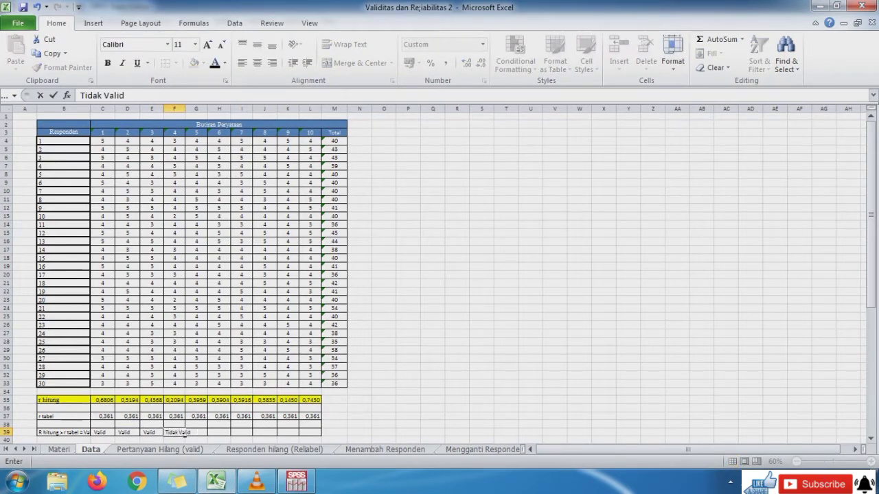
key(Return)
key(Up)
key(Right)
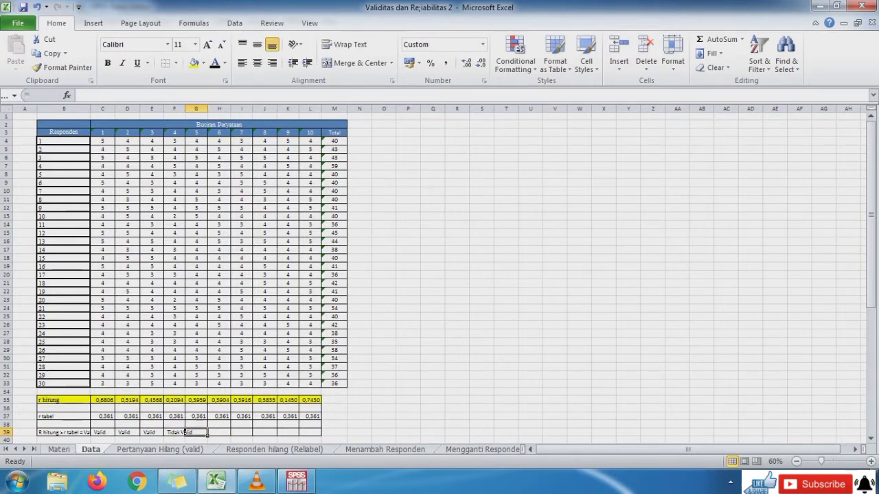
text(Valid)
key(Return)
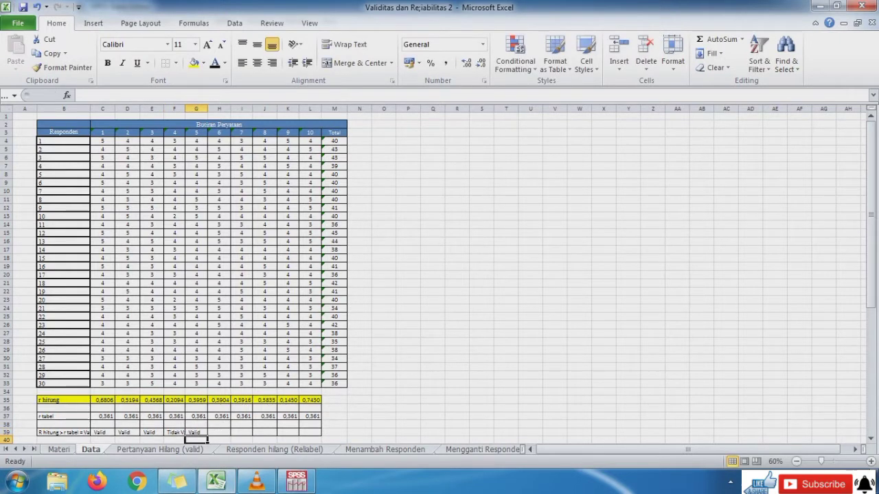
Mark items 6 to 8 as Valid by making H39, I39 and J39 each reference the preceding cell in row 39.
key(Up)
key(Right)
text(=)
key(Left)
key(Return)
key(Up)
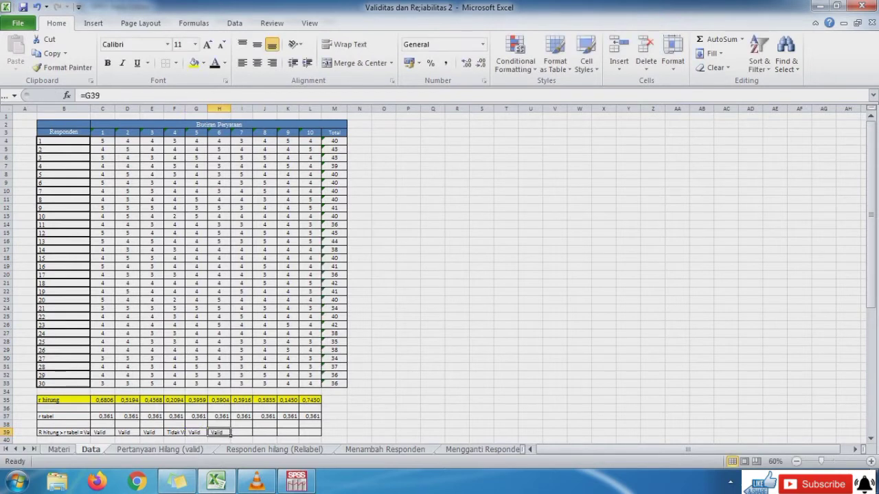
key(Right)
text(=)
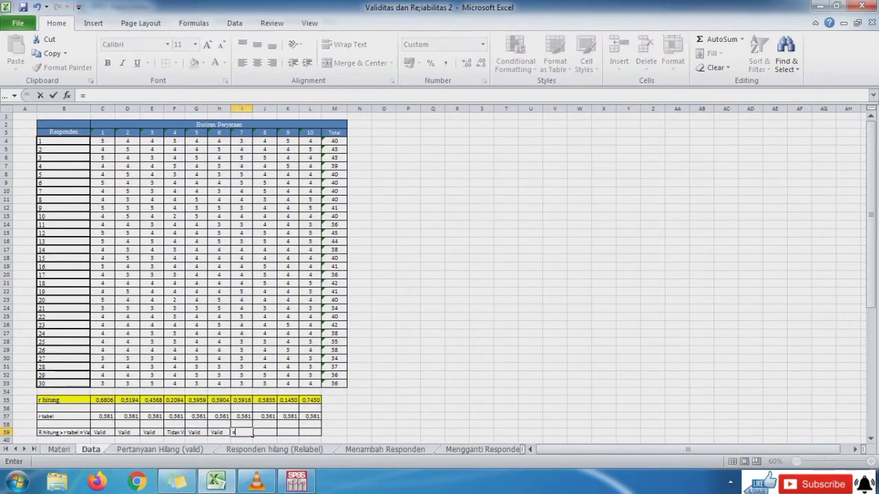
key(Left)
key(Return)
key(Up)
key(Right)
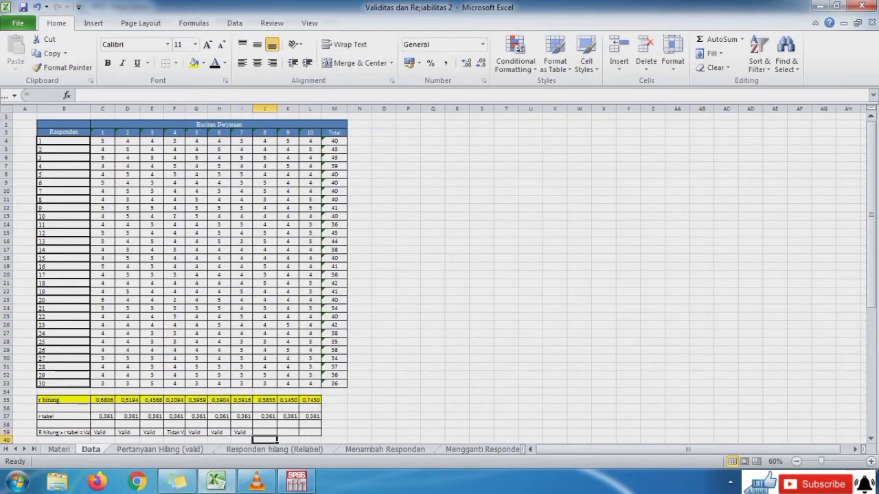
text(=)
key(Left)
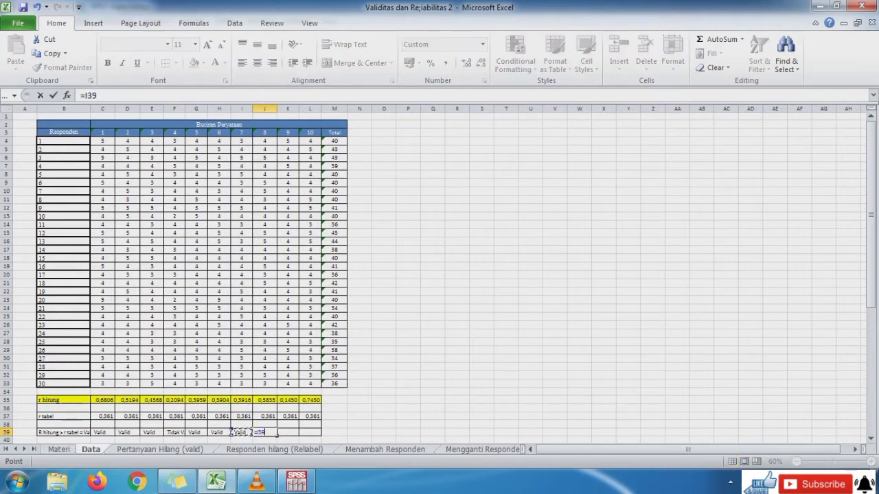
key(Return)
Enter Tidak Valid in K39 for item 9 and mark item 10 as Valid in L39 with a reference to J39.
key(Up)
key(Right)
text(Tidak Valid)
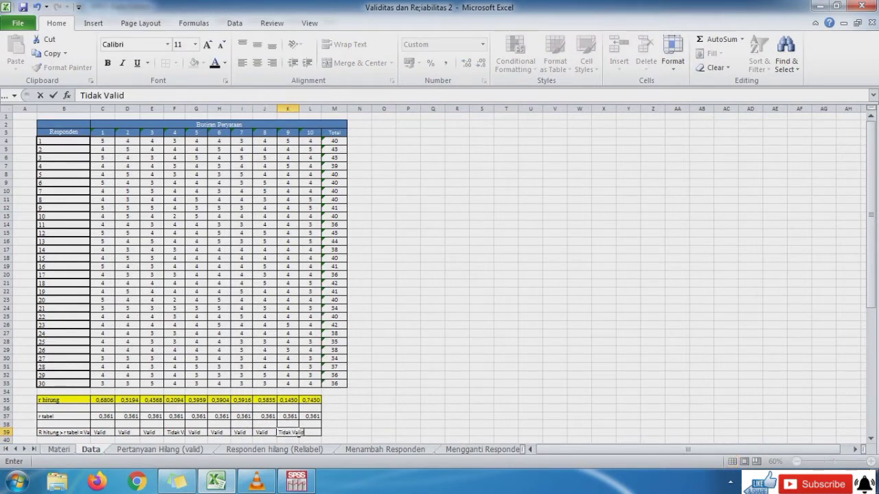
click(300, 432)
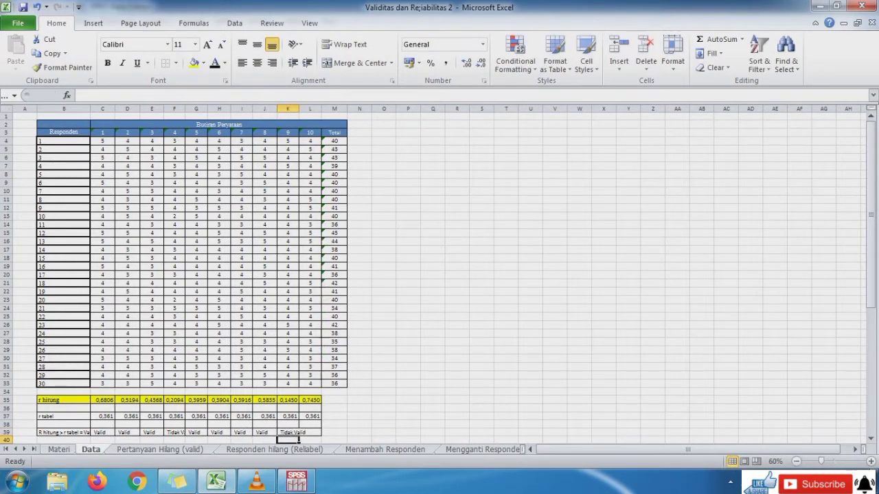
text(=)
key(Left)
key(Left)
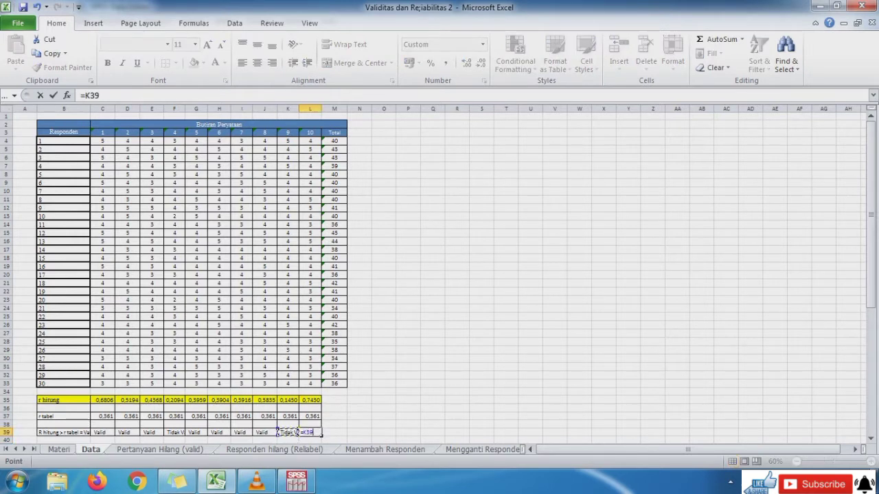
key(Return)
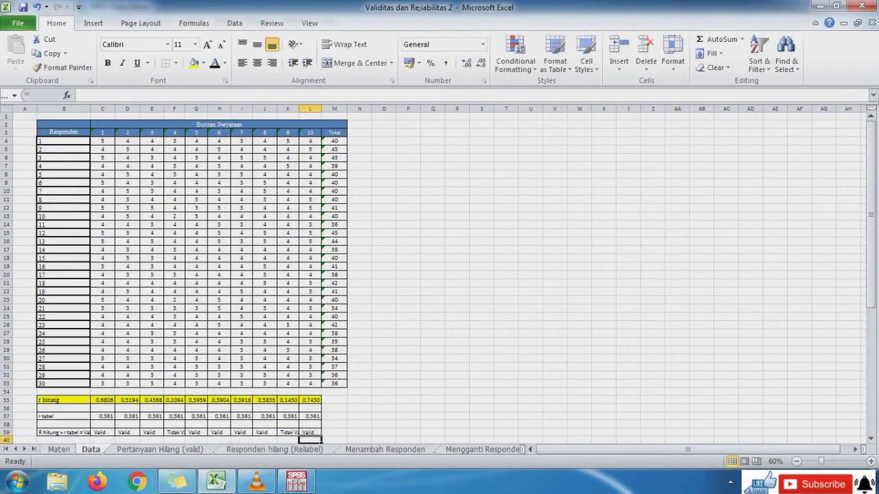
Widen columns K and F to fit the Tidak Valid text and color F3:F39 and K3:K39 in red font.
drag(299, 109, 310, 109)
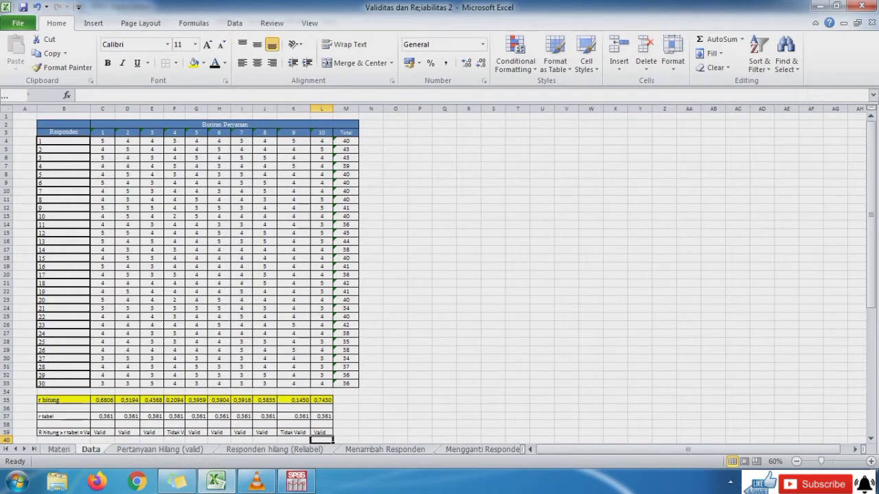
drag(185, 108, 198, 403)
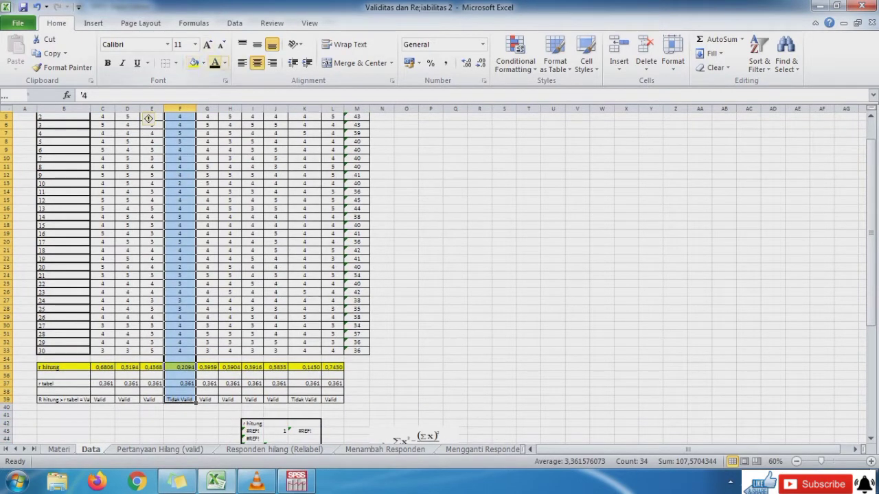
click(225, 62)
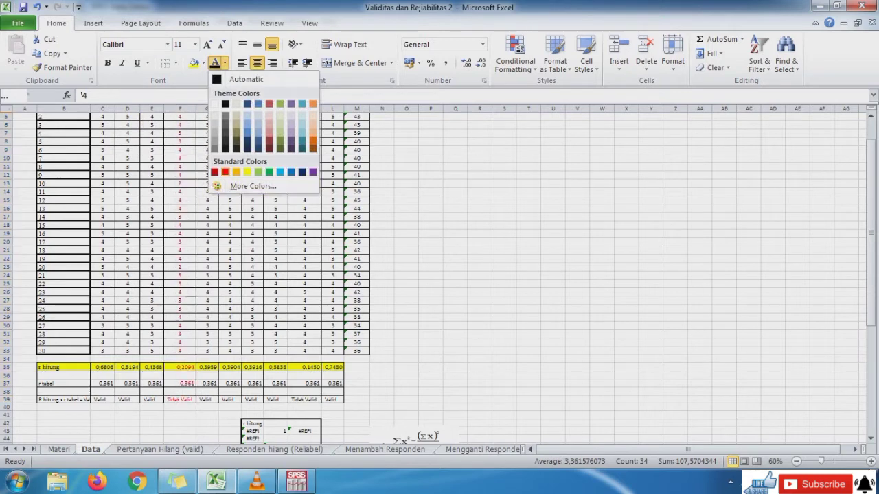
click(226, 172)
drag(304, 132, 305, 433)
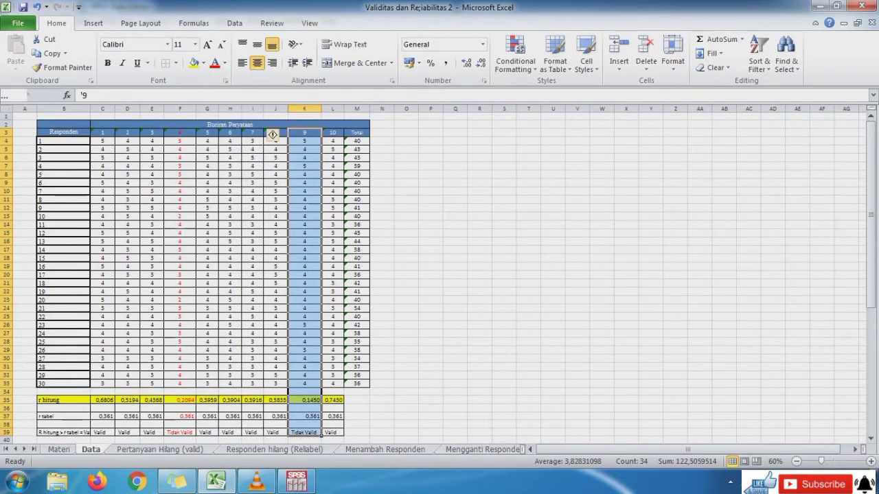
click(214, 62)
click(275, 291)
Copy the item scores and totals in C4:M33 and paste them into the empty data sheet in SPSS Data Editor.
drag(102, 140, 368, 386)
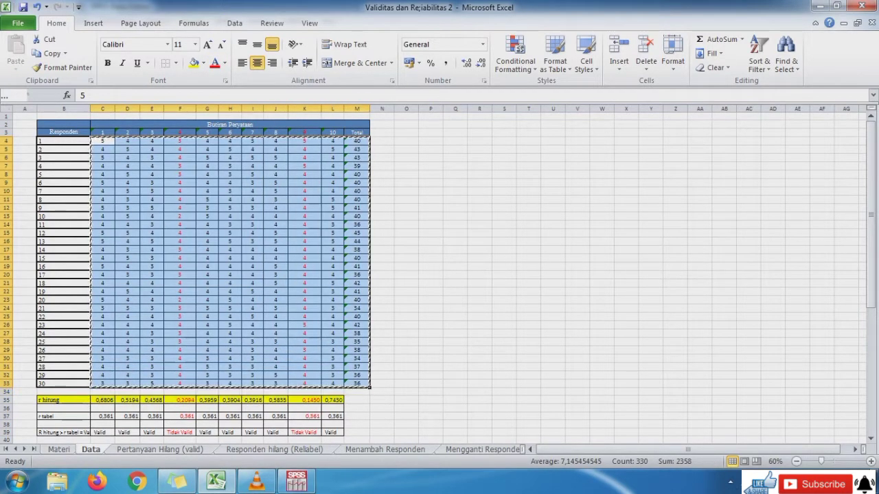
key(ctrl+c)
click(297, 482)
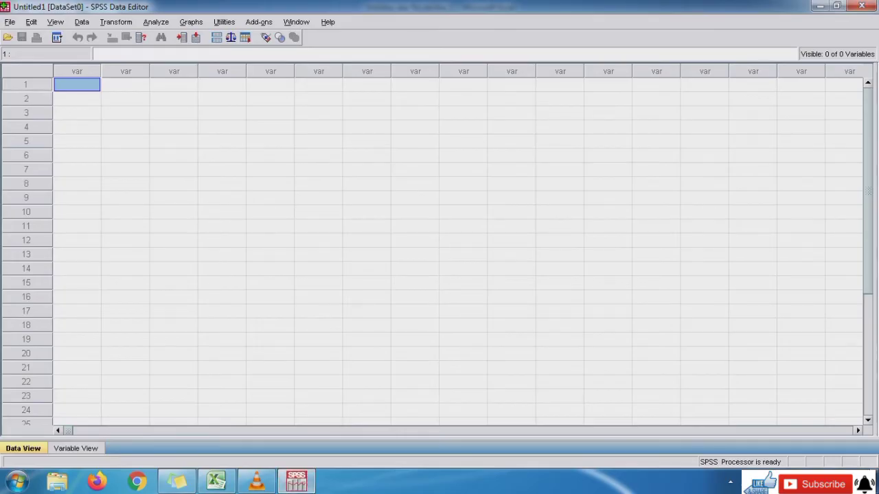
key(ctrl+v)
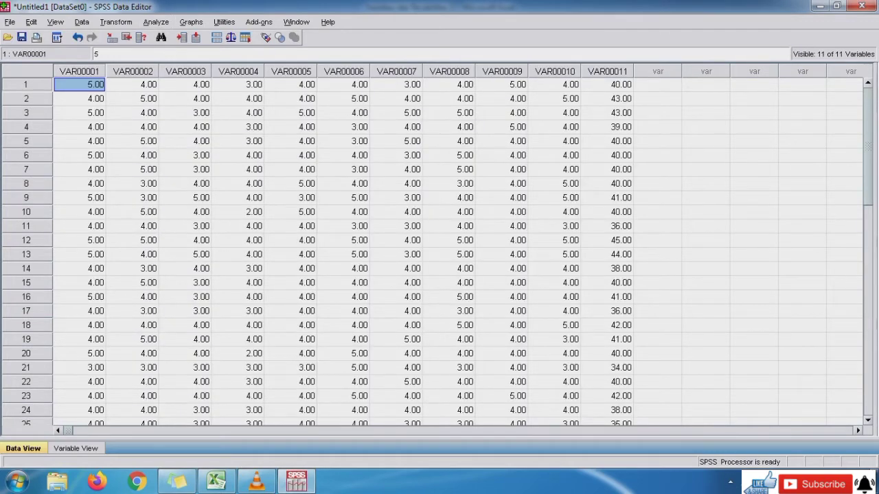
Set up a Bivariate Correlations analysis with all variables from VAR00001 to VAR00011.
click(156, 22)
mouse_move(169, 137)
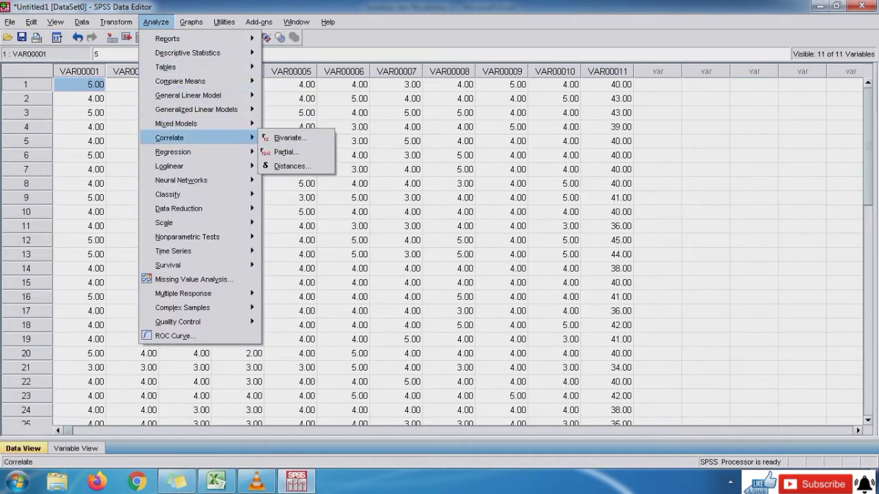
click(289, 138)
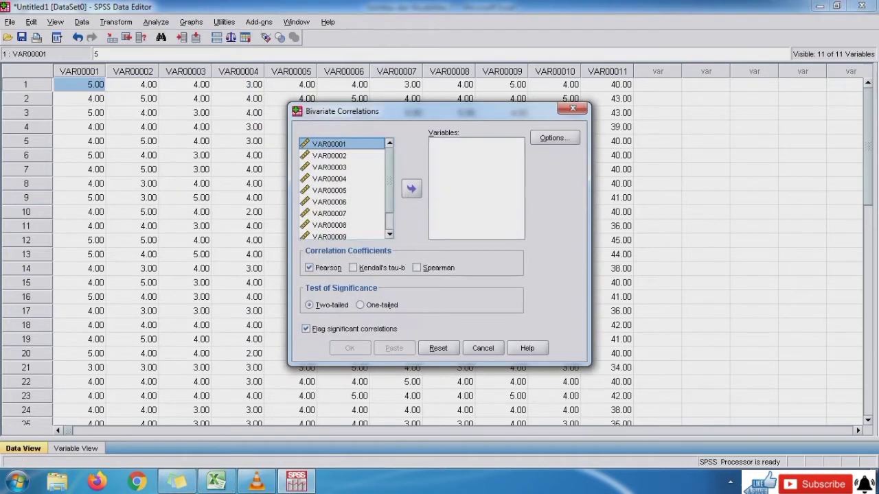
key(shift+Down)
key(shift+Down)
key(shift+Down)
key(shift+Down)
key(shift+Down)
key(shift+Down)
key(shift+Down)
key(shift+Down)
key(shift+Down)
key(shift+Down)
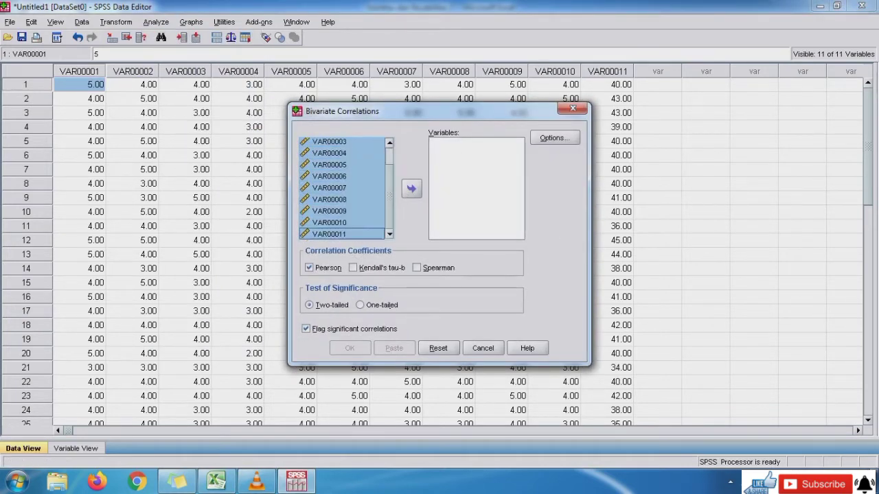
click(411, 189)
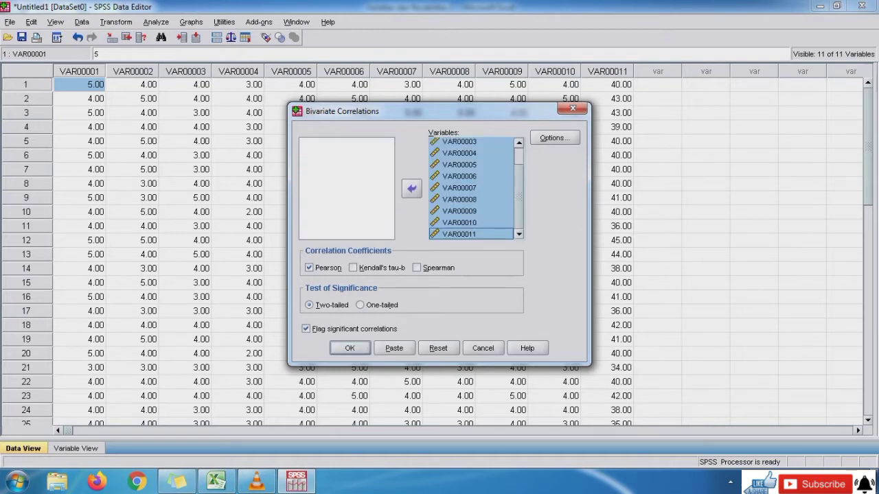
Run the bivariate correlations and arrange the output as a smaller, taller window with a narrowed outline pane.
click(349, 348)
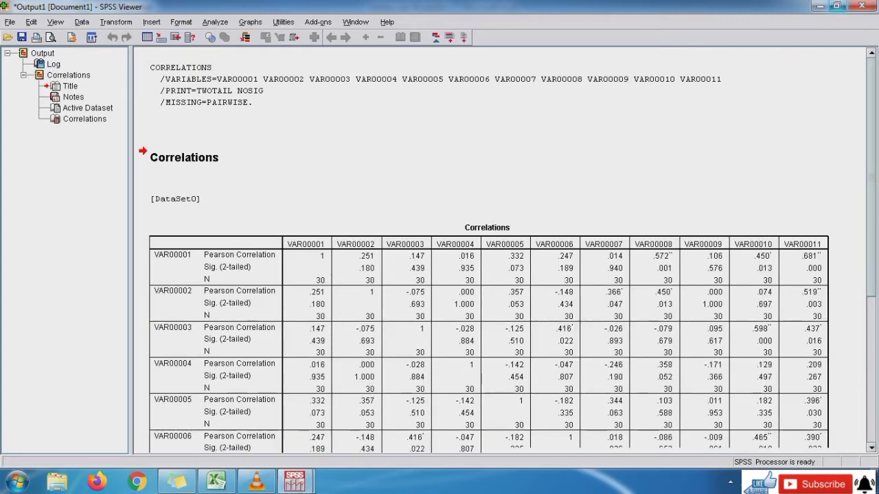
click(836, 6)
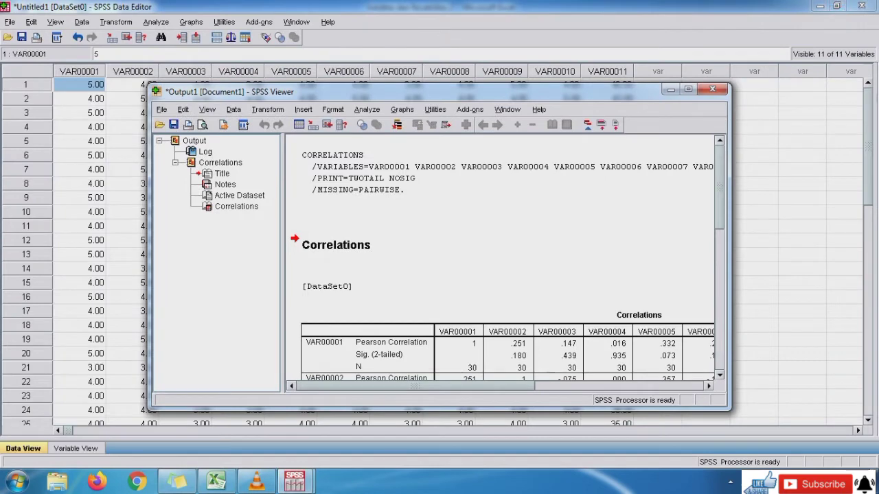
scroll(501, 261, down, 10)
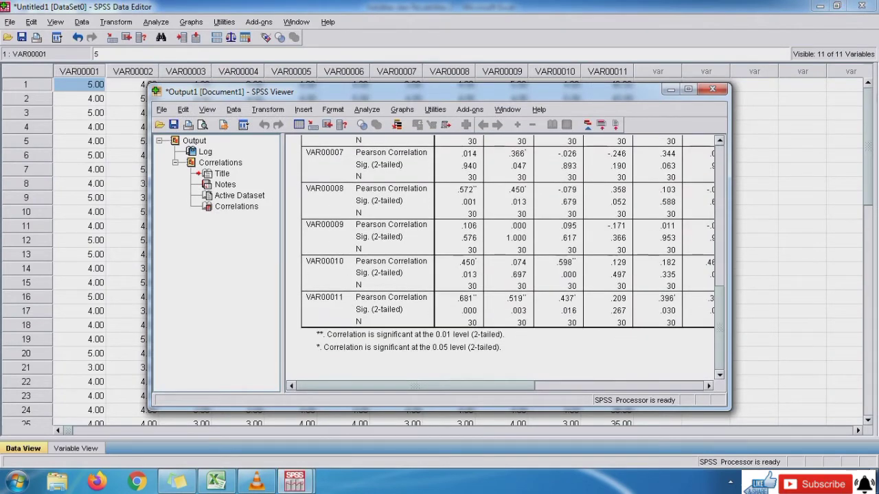
drag(226, 91, 357, 11)
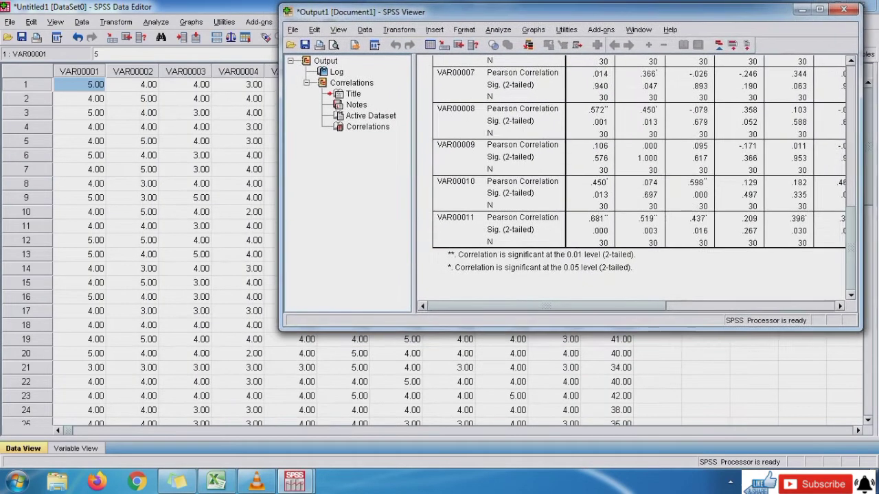
drag(414, 178, 350, 178)
drag(570, 331, 570, 437)
Switch to Excel, place its window beside the SPSS output and check the r hitung values of items 1 to 5 in C35:G35.
click(216, 482)
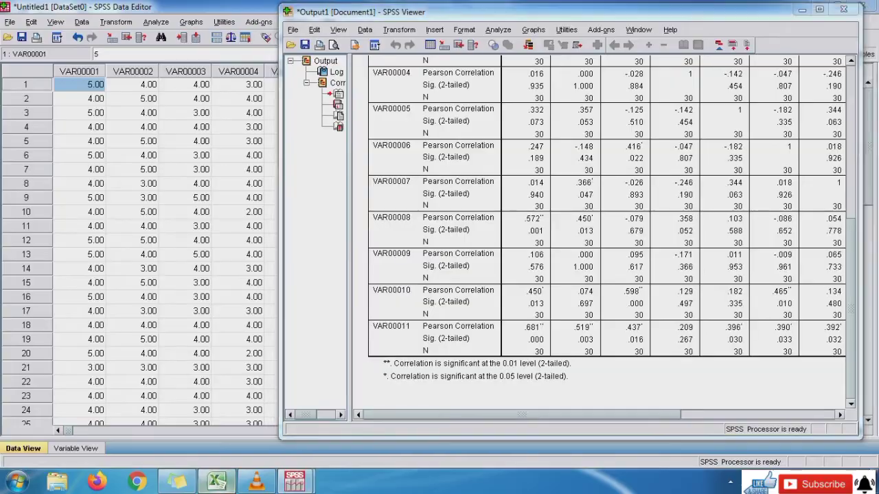
click(837, 5)
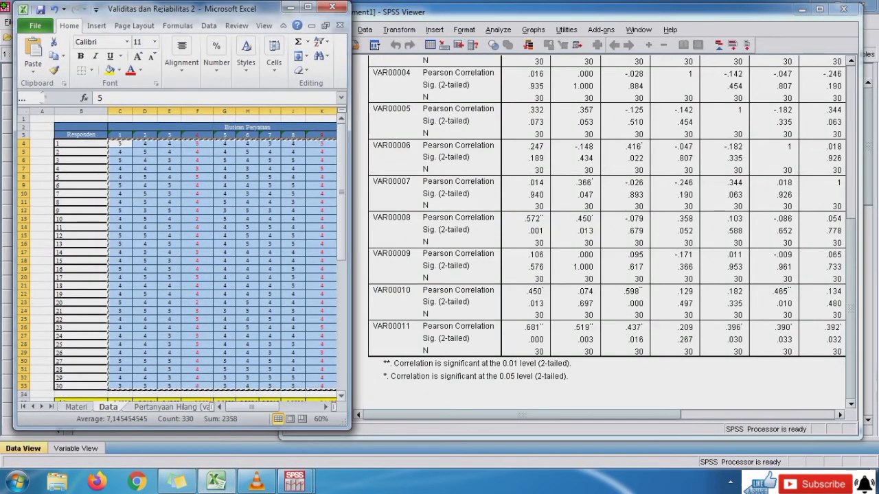
scroll(177, 258, down, 2)
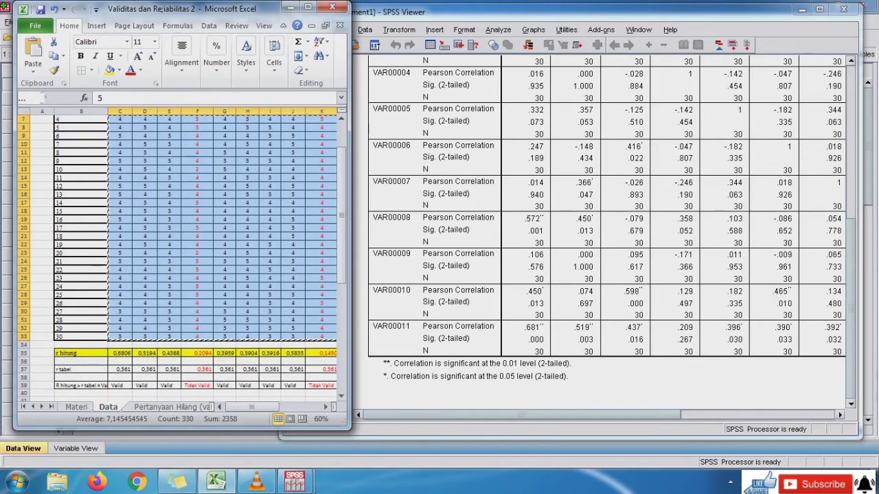
click(129, 354)
click(146, 354)
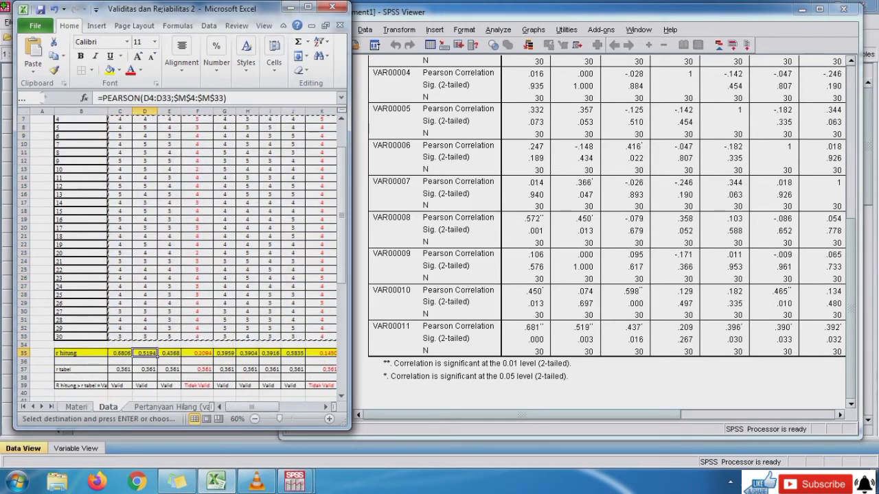
click(170, 353)
click(210, 355)
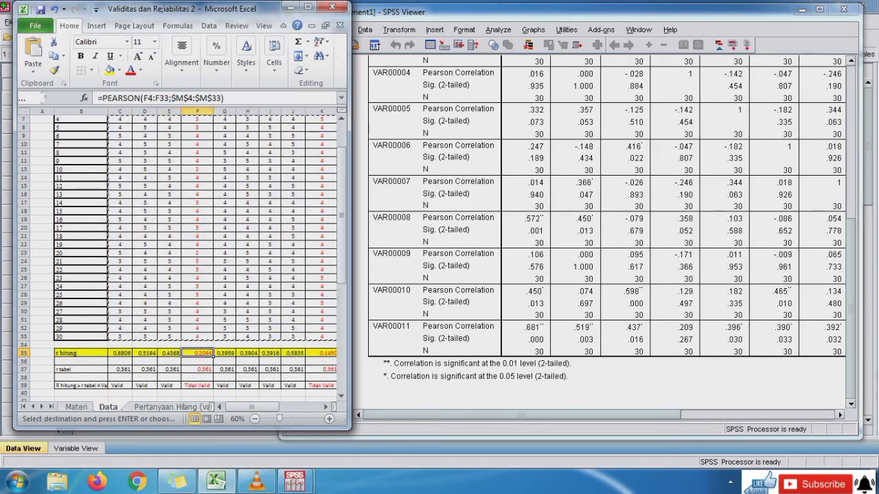
click(230, 354)
Compare the r hitung values of items 6 to 10 in H35:L35 with the VAR00011 correlations in the SPSS output.
click(504, 379)
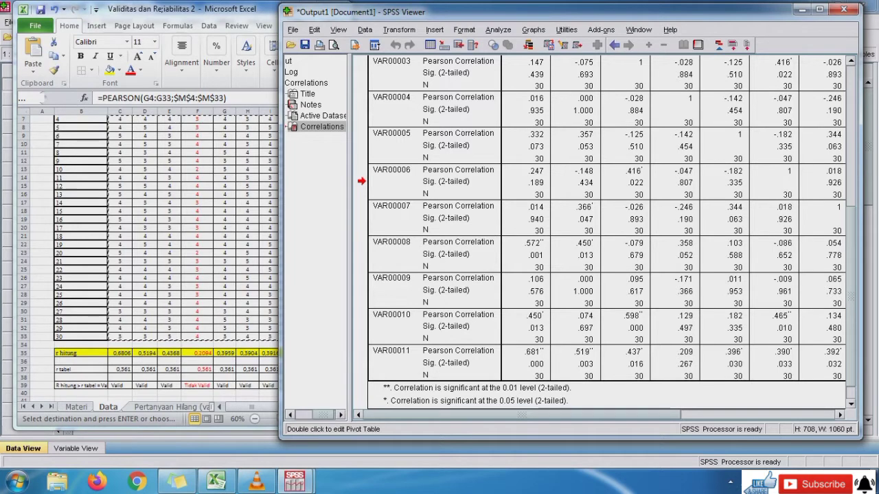
drag(522, 415, 672, 415)
click(216, 481)
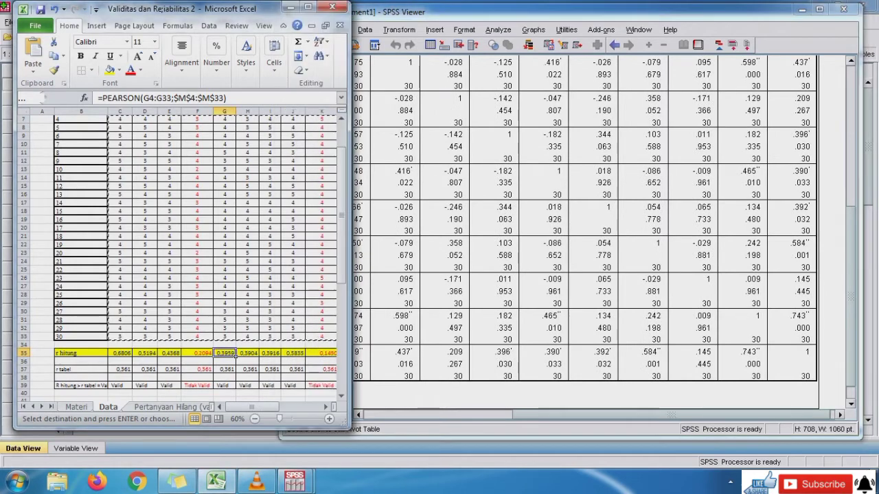
key(Right)
key(Right)
key(Right)
key(Right)
key(Right)
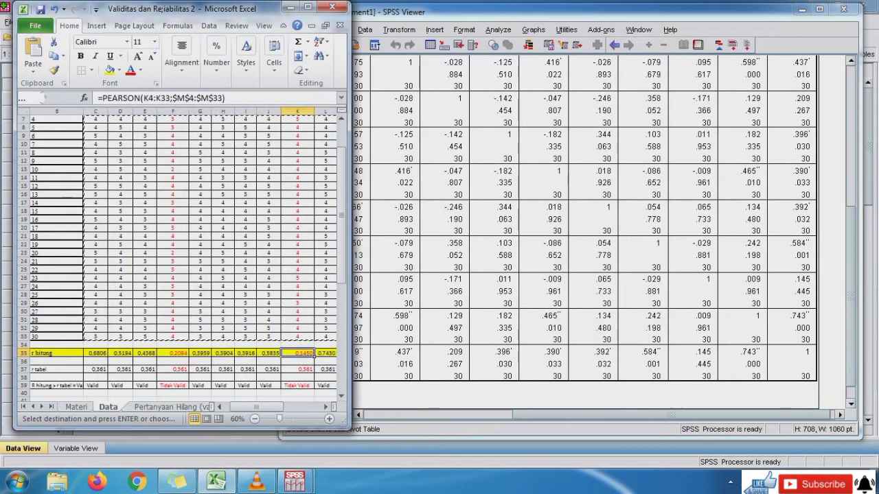
key(Right)
key(Left)
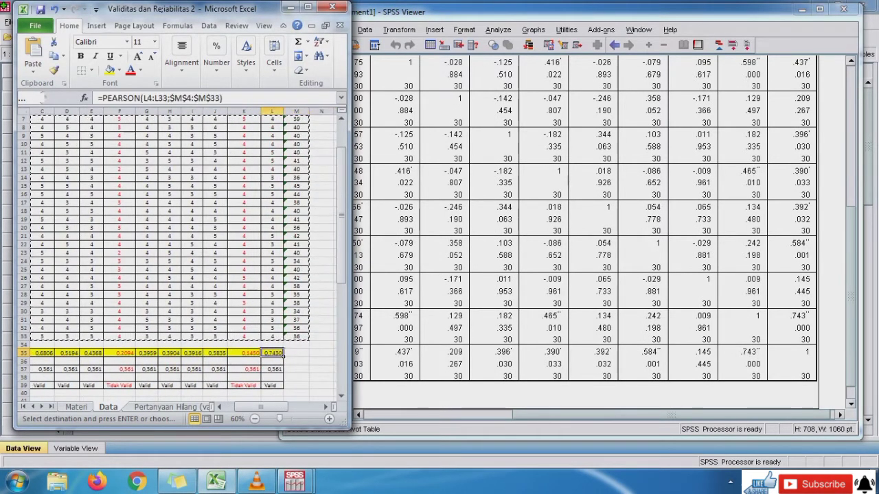
key(Left)
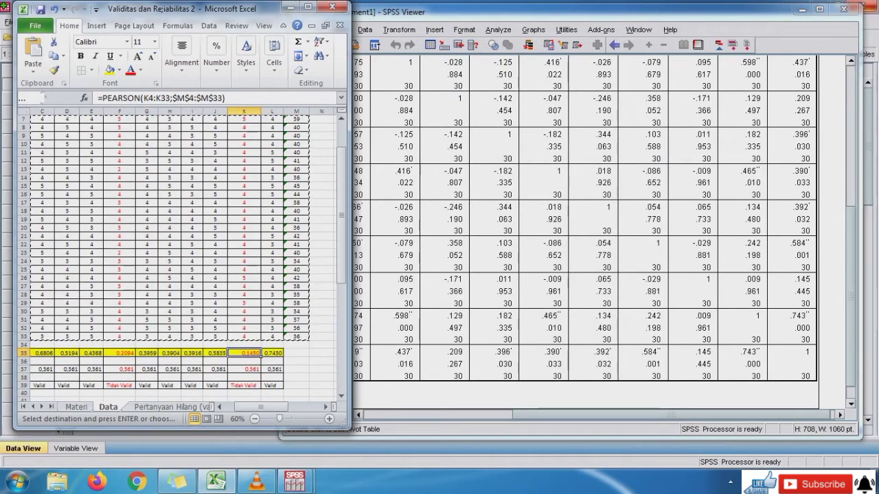
Return to the SPSS Data Editor and run a Reliability Analysis on VAR00001 to VAR00010 with the Alpha model.
click(802, 10)
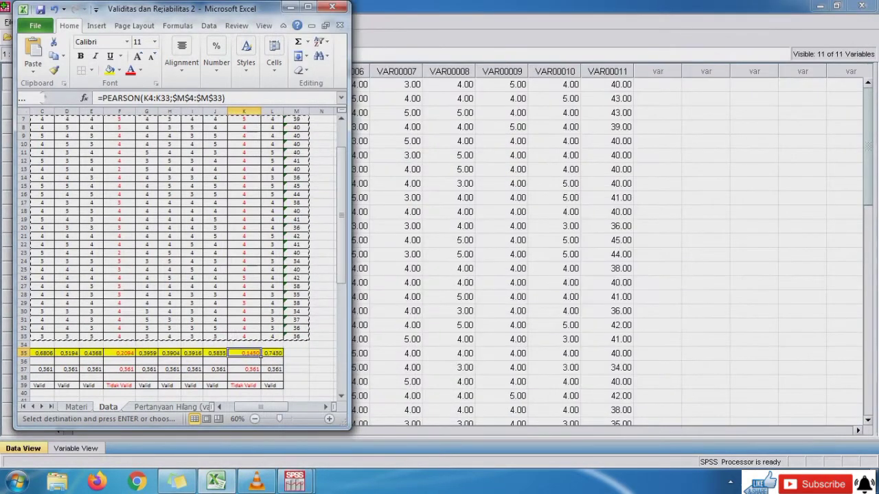
click(295, 482)
click(237, 419)
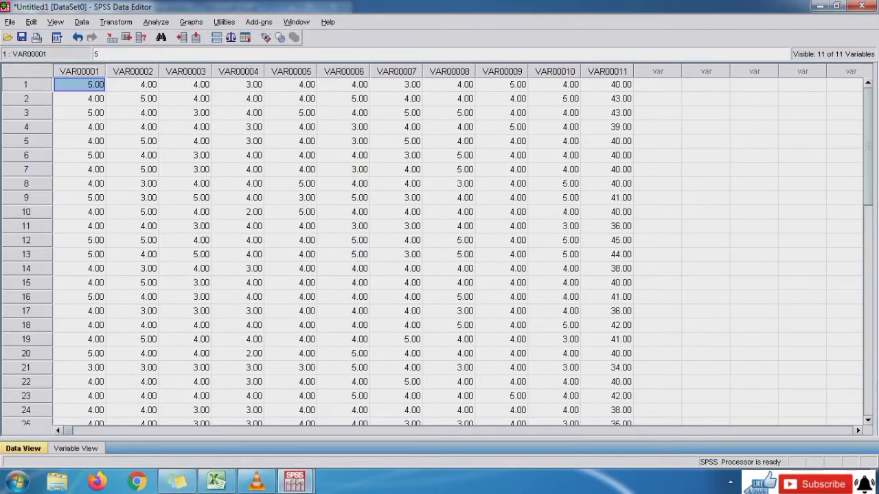
click(156, 22)
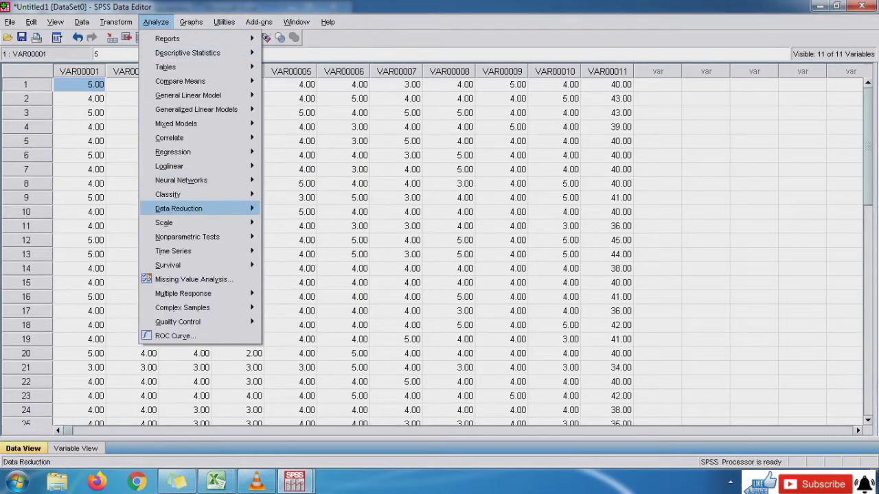
mouse_move(165, 223)
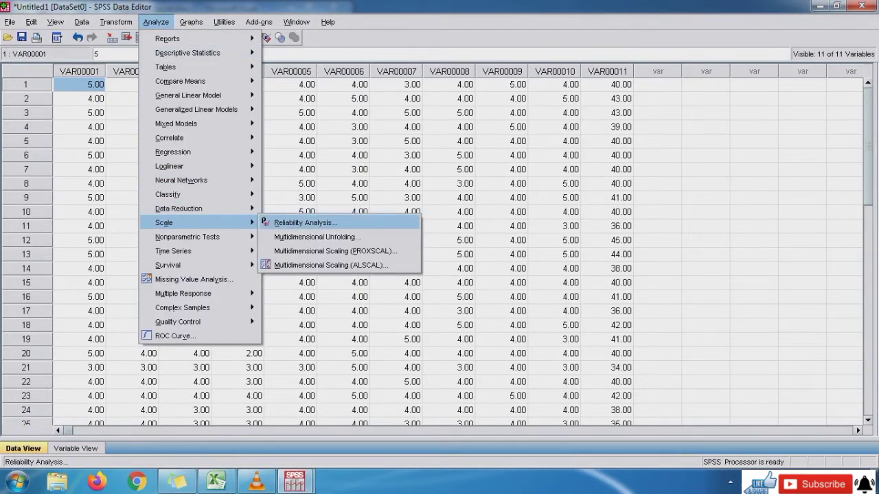
click(302, 222)
drag(300, 174, 301, 252)
click(406, 218)
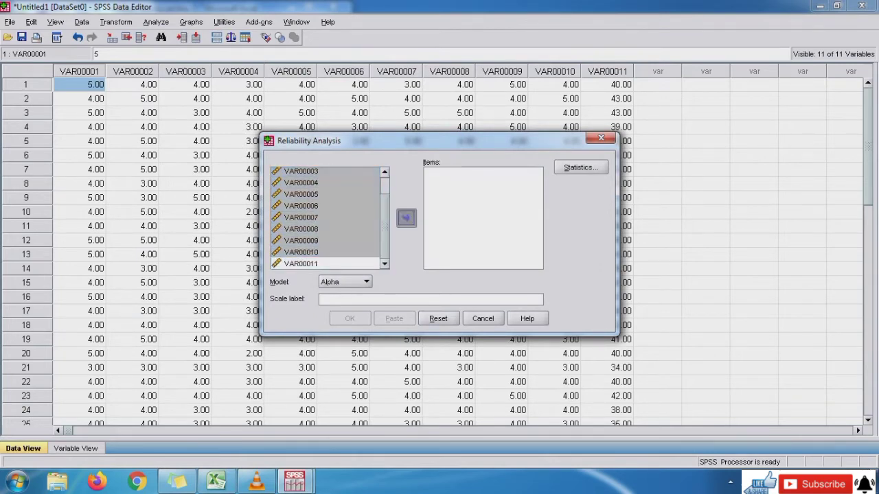
click(350, 319)
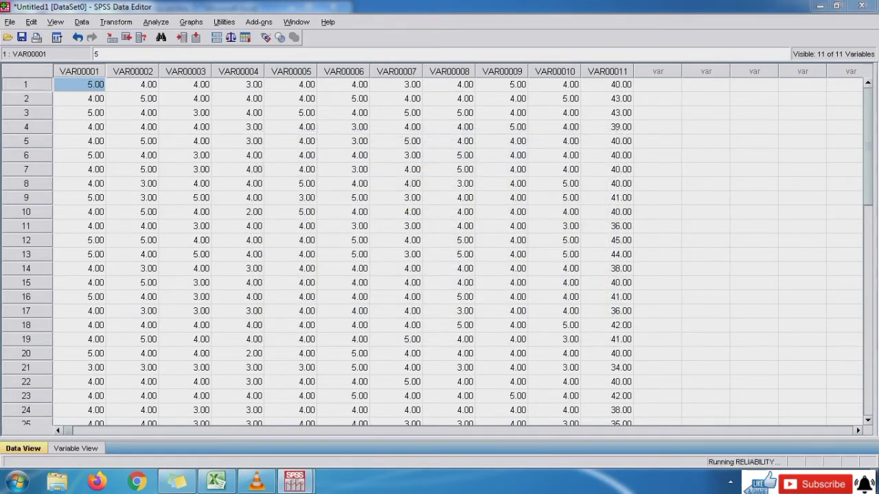
Bring up the SPSS output window and copy the Reliability Statistics table.
mouse_move(295, 483)
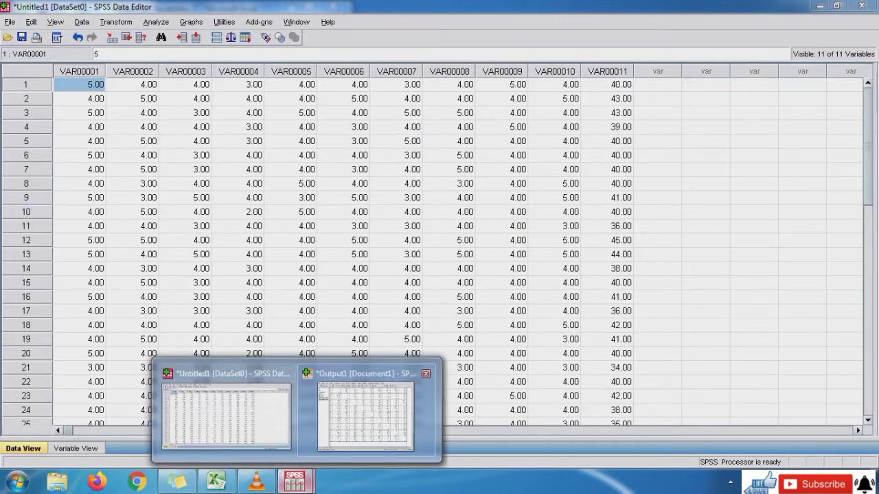
click(375, 405)
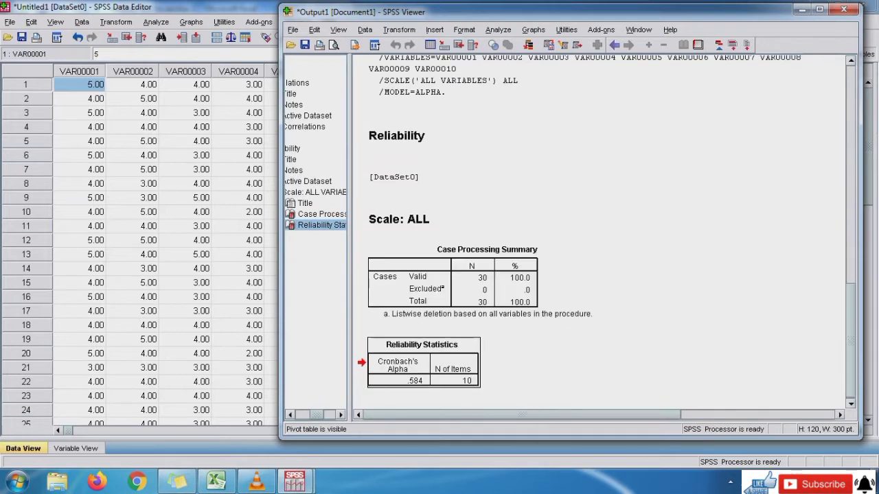
click(423, 364)
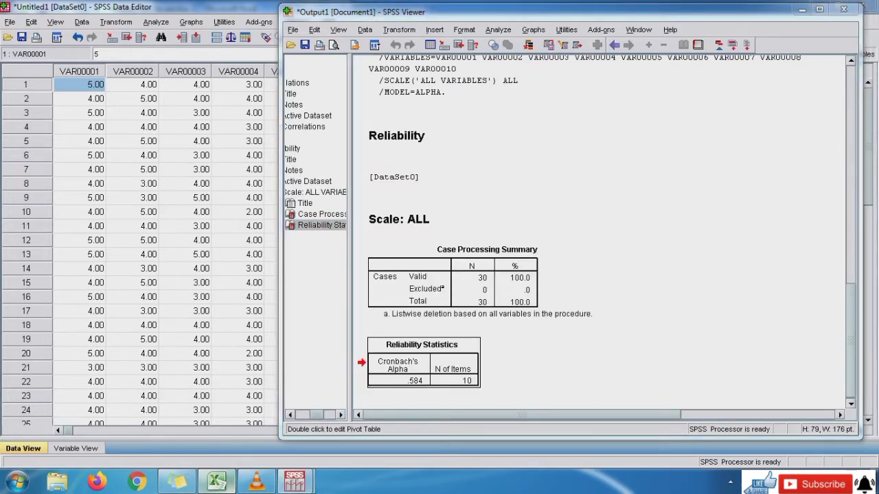
Switch to the maximized Excel workbook, clear the contents of H41:Q54 and delete the variance formula picture there.
click(217, 482)
key(Escape)
click(311, 7)
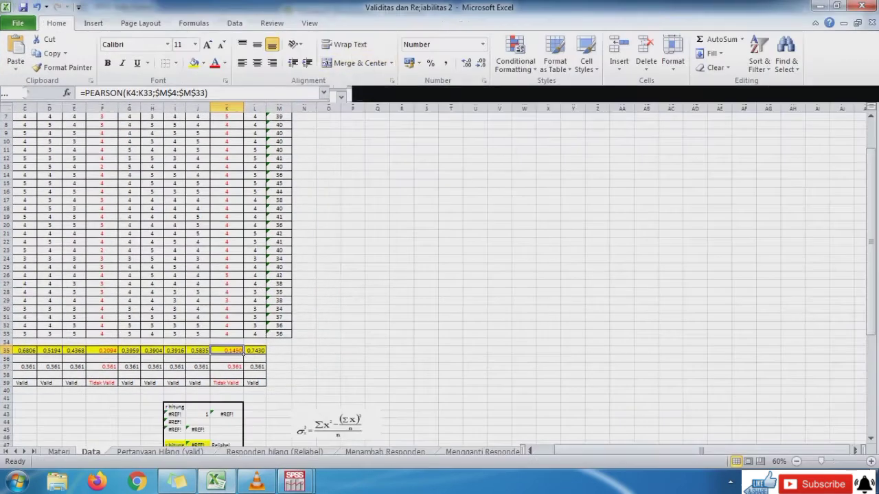
click(353, 142)
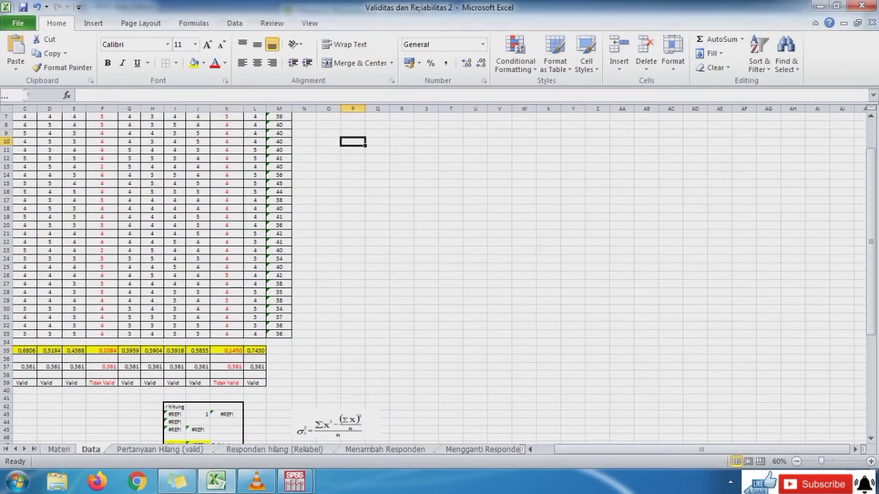
drag(152, 399, 377, 426)
key(Delete)
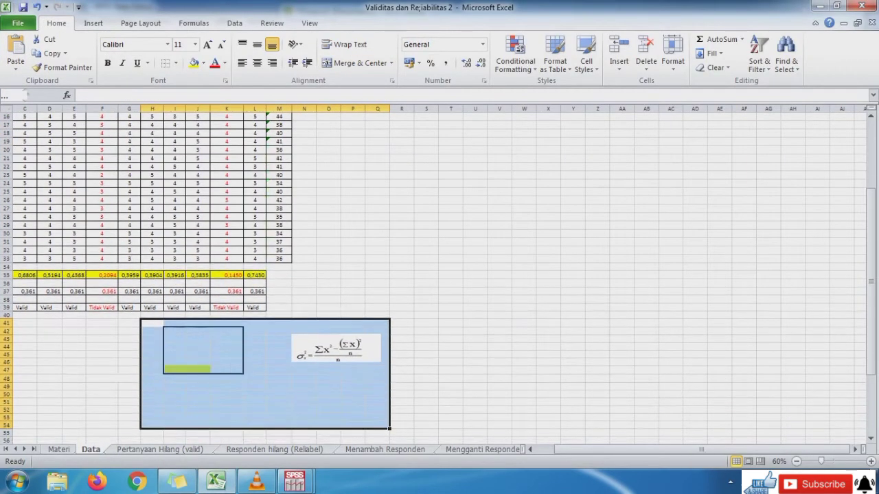
click(336, 348)
key(Delete)
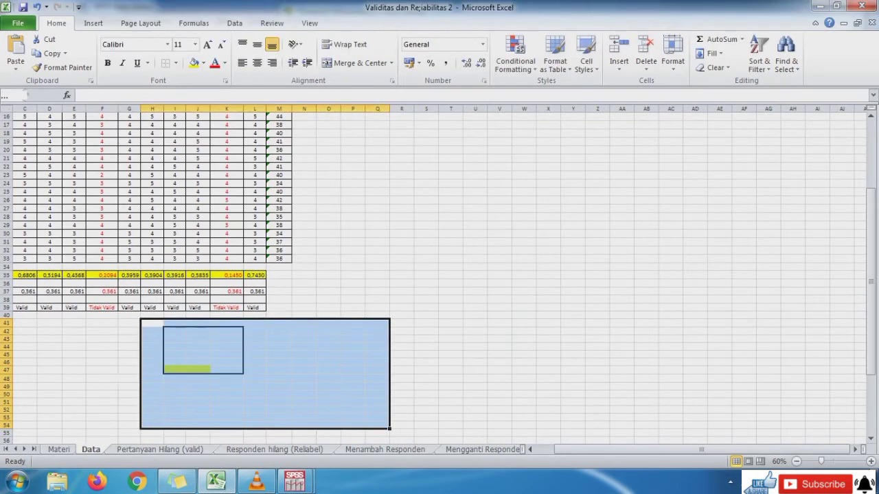
click(329, 259)
key(Up)
key(Up)
key(Up)
key(Up)
key(Up)
key(Up)
key(Up)
key(Up)
key(Up)
key(Up)
key(Up)
key(Up)
key(Up)
key(Up)
key(Up)
key(Up)
key(Up)
key(Up)
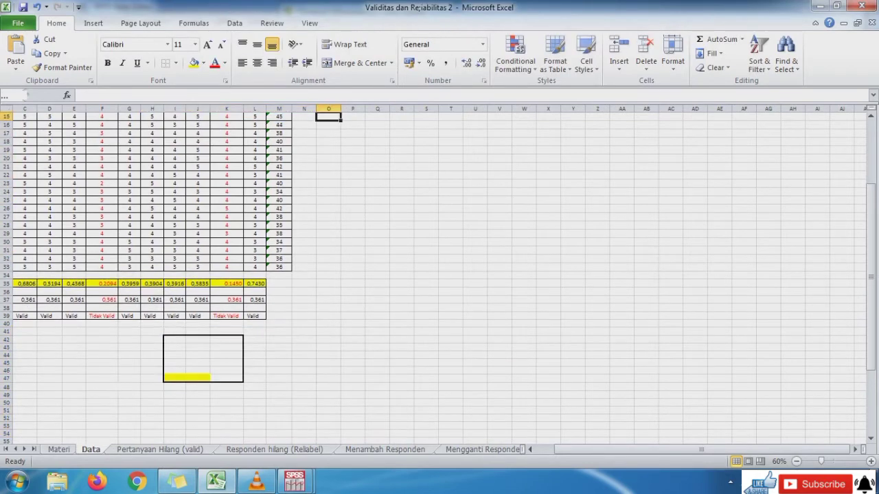
Paste the Reliability Statistics table at N35 as a Picture (PNG) and enlarge it for readability.
click(309, 284)
right_click(314, 286)
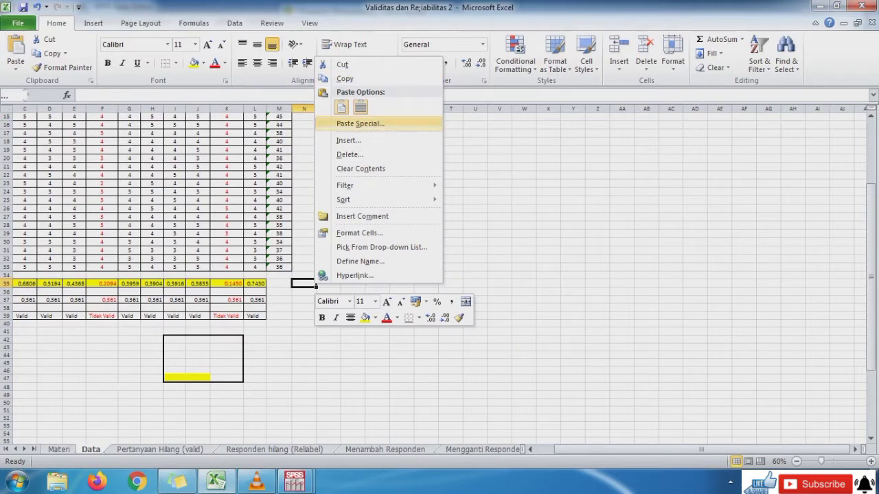
click(360, 124)
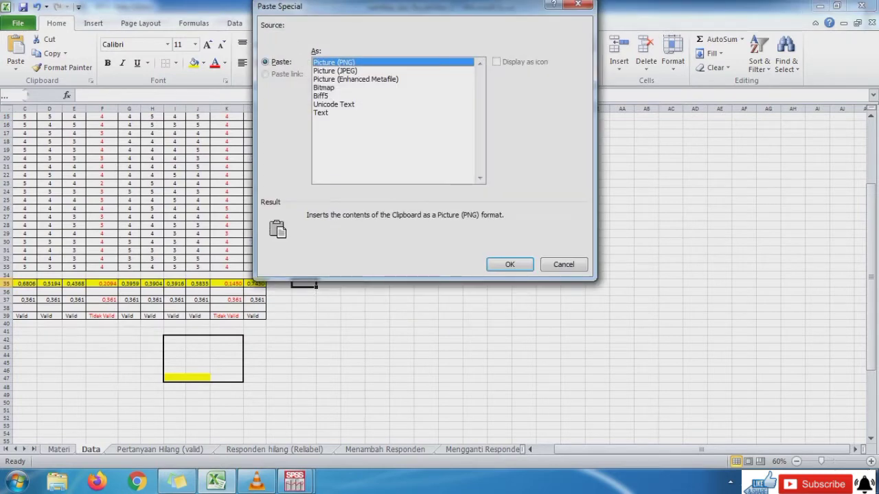
click(510, 264)
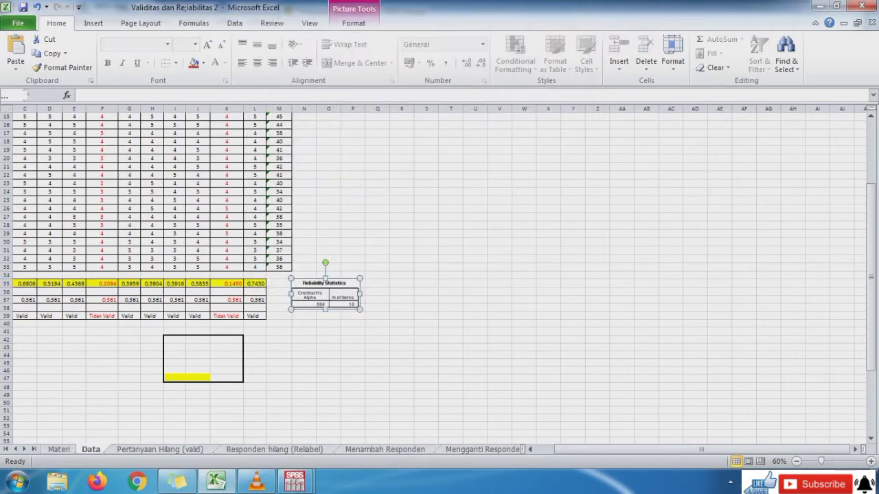
drag(325, 295, 400, 326)
click(451, 307)
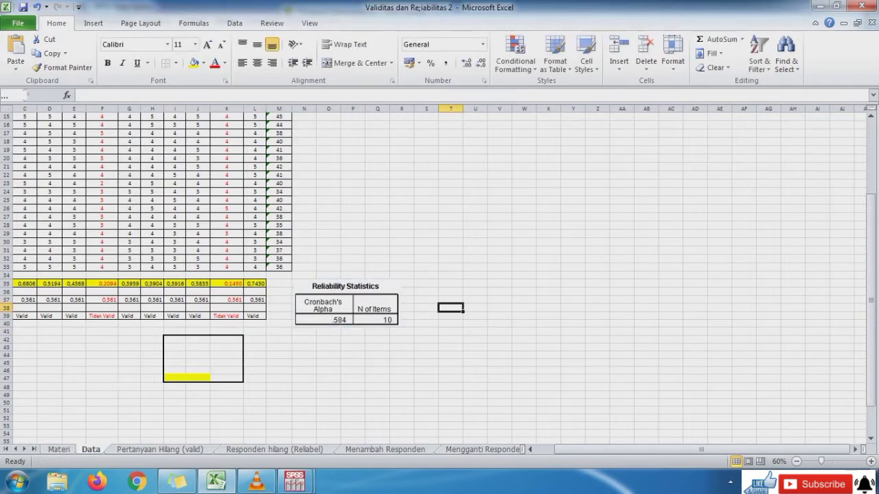
Enter the label Nilai R hitung in S36 and fit the width of column S to it.
click(427, 291)
text(Nila)
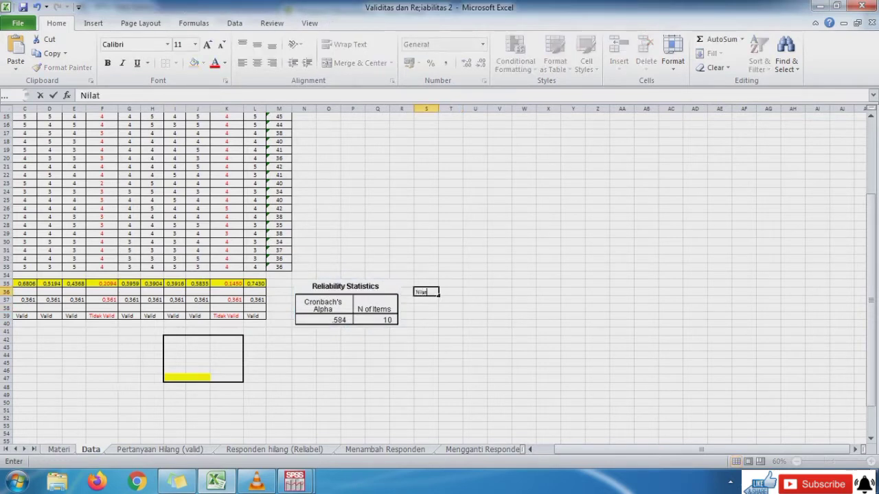
text(i R hitung)
key(Right)
key(Right)
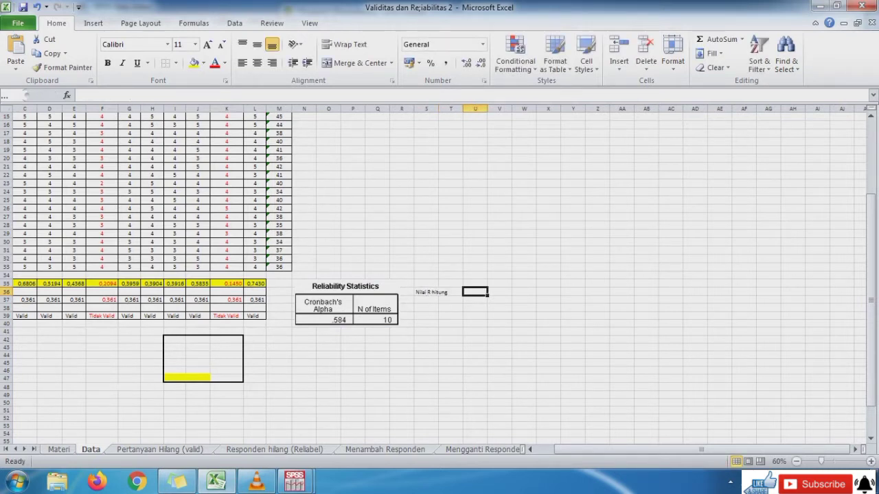
double_click(439, 108)
click(462, 292)
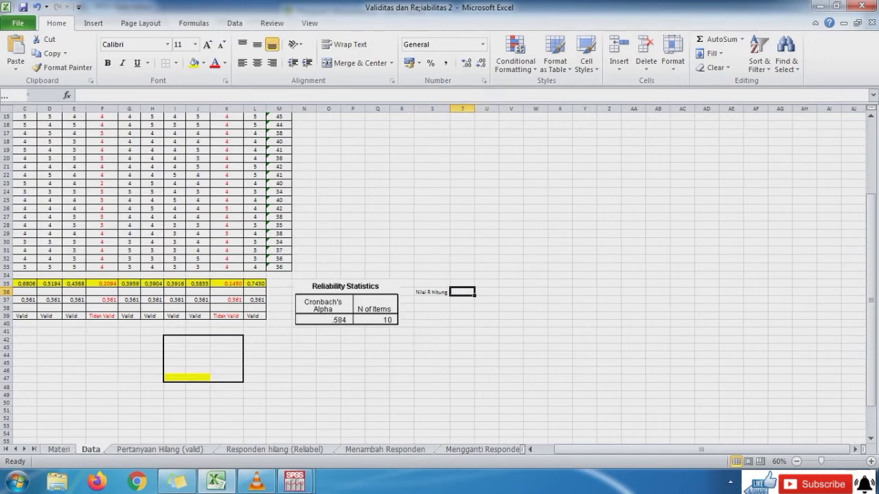
Enter 0,584 in T36 as the value for Nilai R hitung.
text(0,)
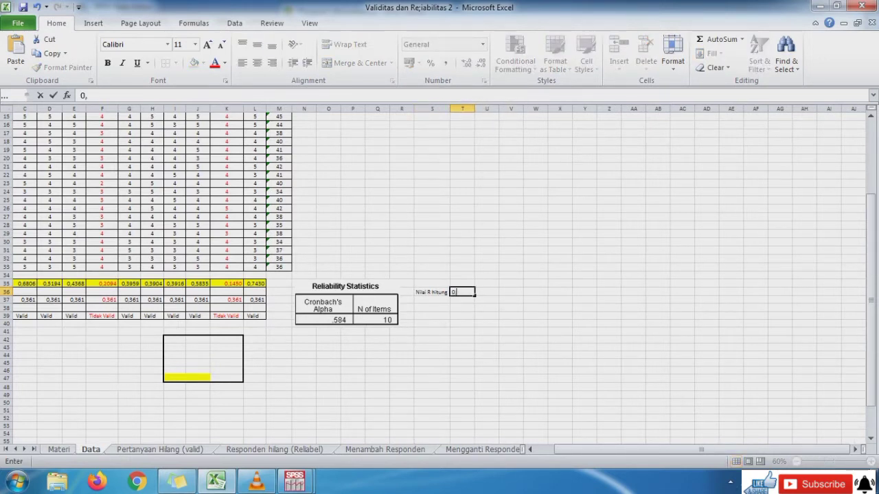
text(584)
key(Return)
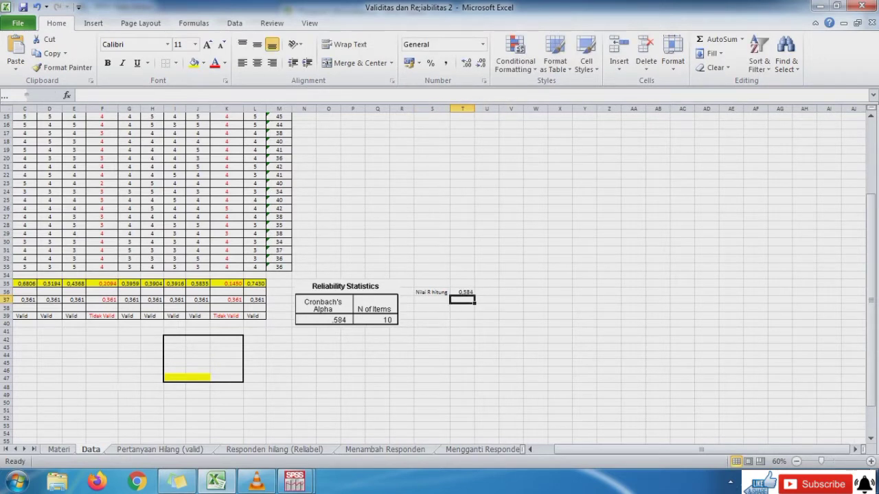
Enter the criterion Reliabel jika r hitung > 0,6 in S37.
key(Left)
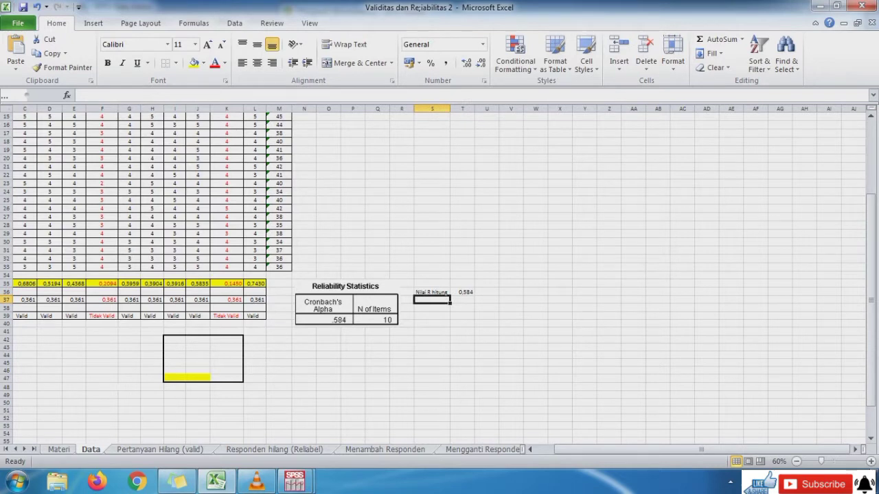
text(Relia)
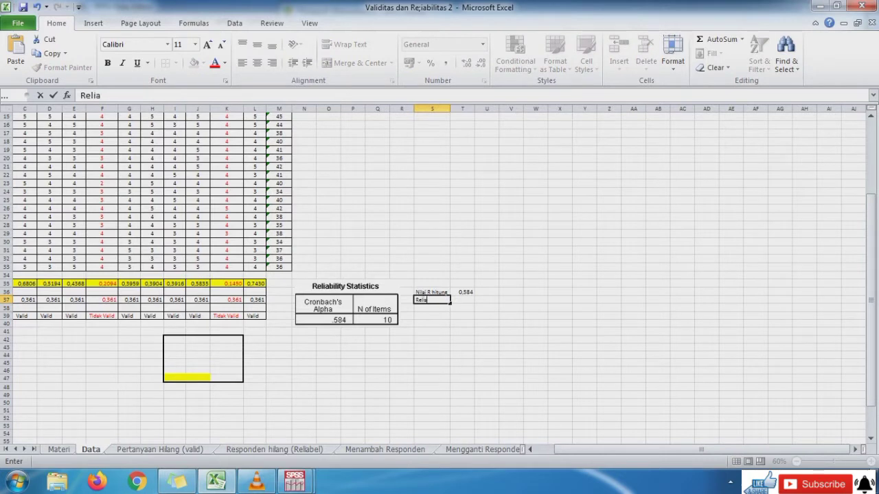
text(bel jika r hitung)
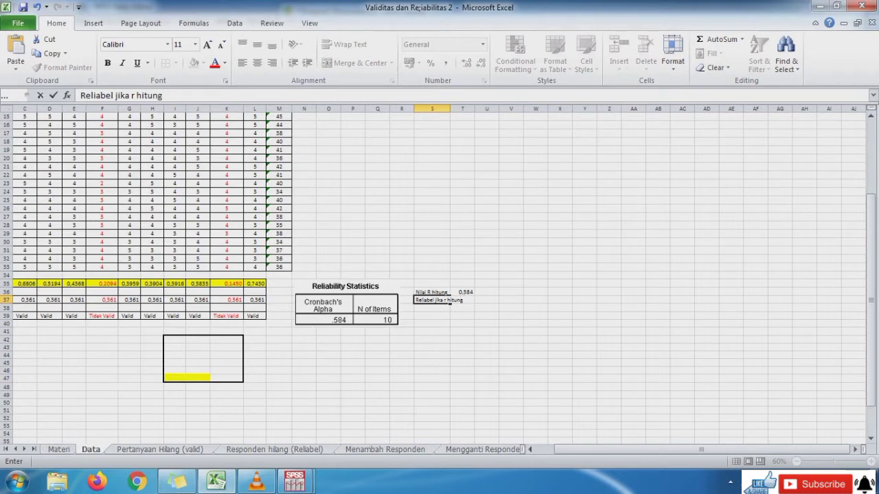
text( > 0,6)
key(Return)
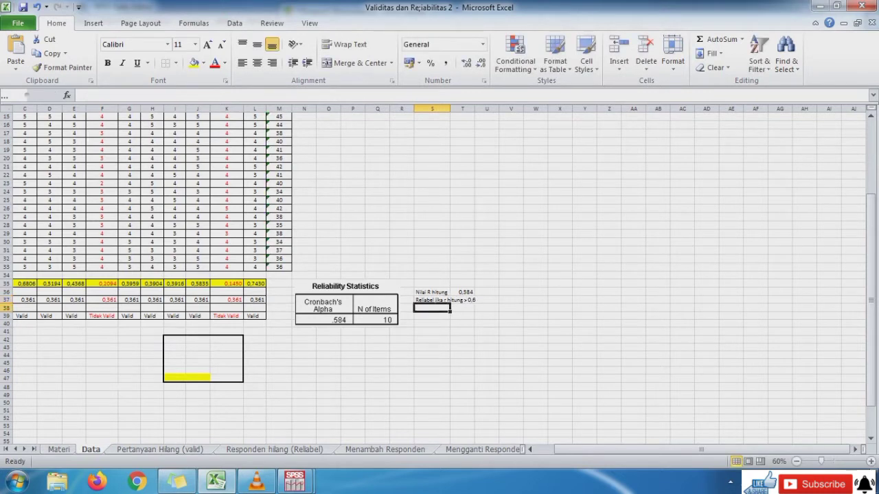
Copy the word Reliabel from the S37 text and shorten the cell to Jika r hitung > 0,6.
click(449, 302)
drag(114, 95, 80, 96)
key(ctrl+c)
key(Delete)
key(Delete)
key(Delete)
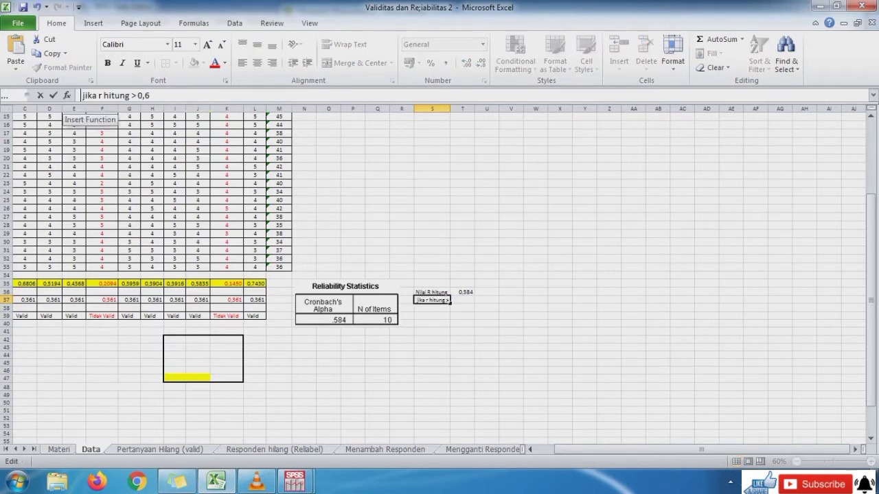
text(J)
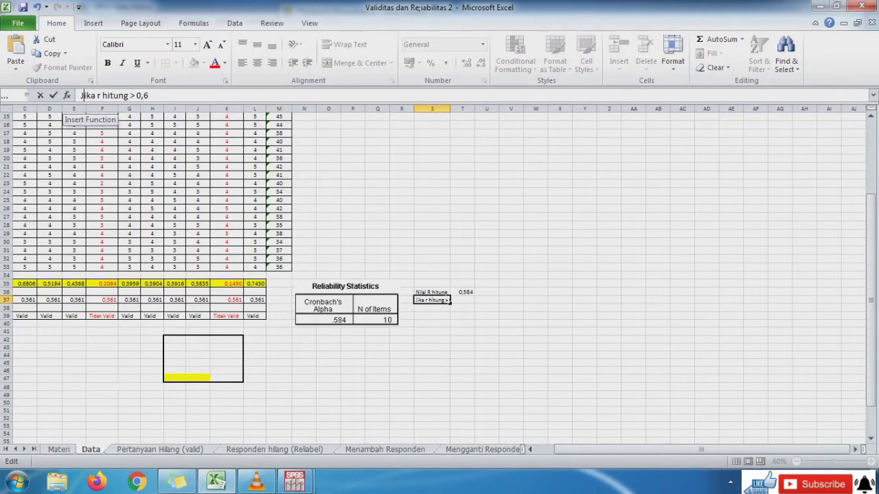
key(Return)
Paste Reliabel into T37 and widen column S to fit the criterion text.
key(Up)
key(Right)
key(ctrl+v)
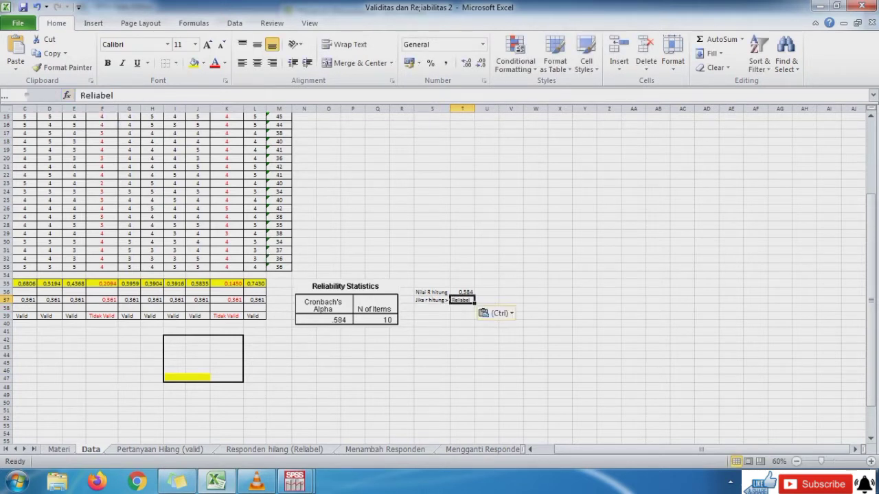
drag(450, 108, 460, 109)
Copy the criterion from S37 to S38 and change it to Jika r hitung < 0,6.
click(437, 300)
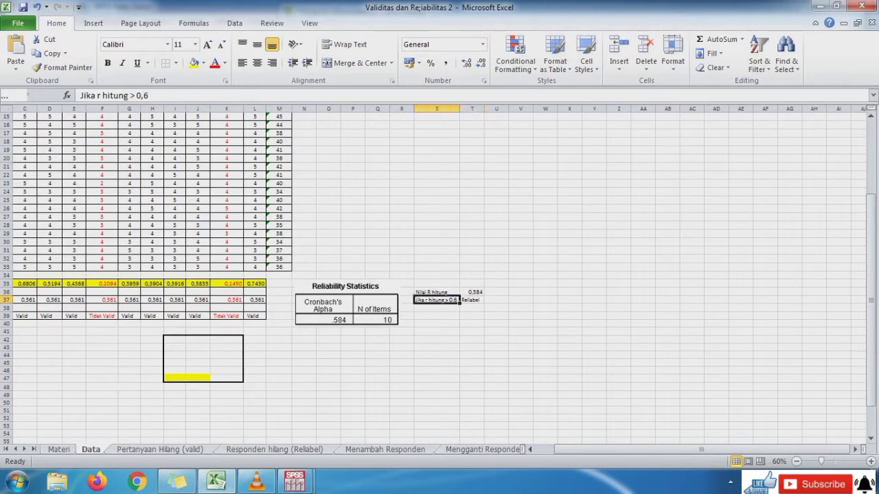
key(ctrl+c)
click(437, 308)
key(ctrl+v)
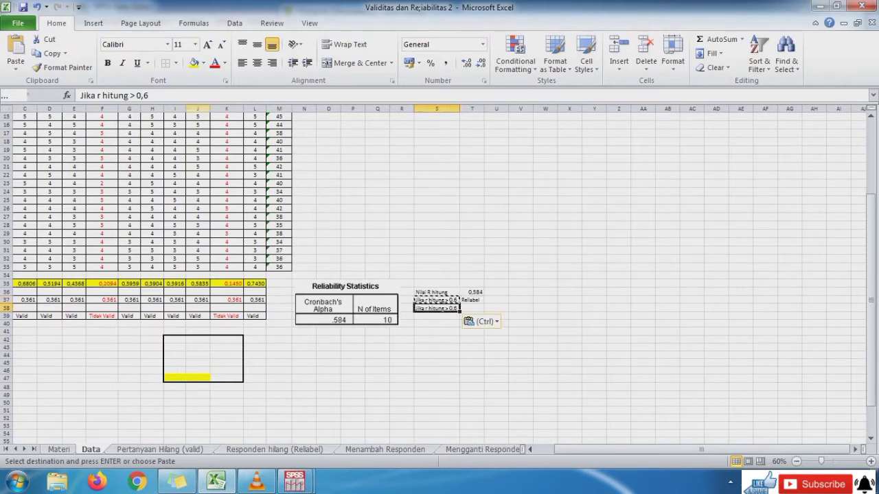
click(136, 96)
key(BackSpace)
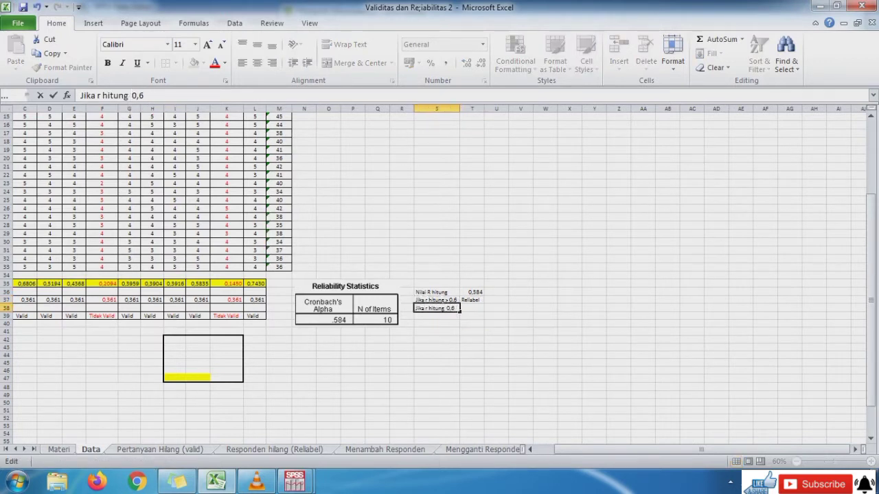
text(<)
key(Return)
Enter Tidak Reliabel in T38 and widen column T to fit it.
key(Up)
key(Right)
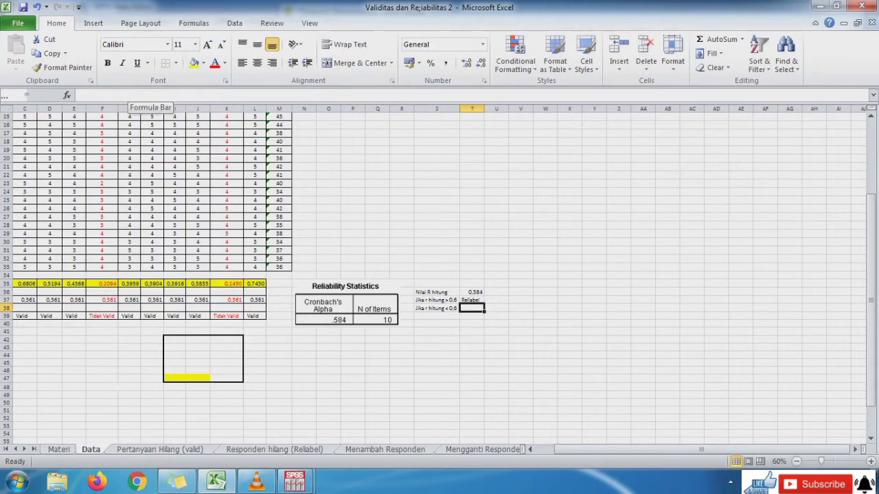
text(Tidak)
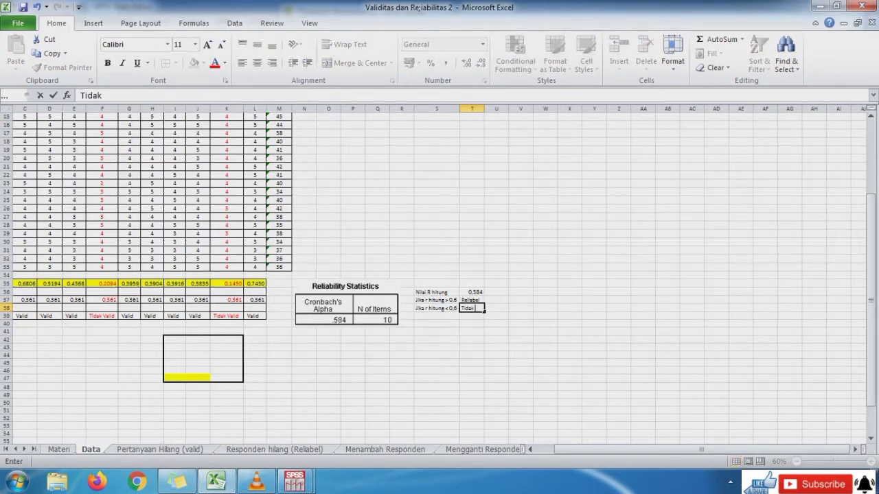
text( Reliabel)
key(Return)
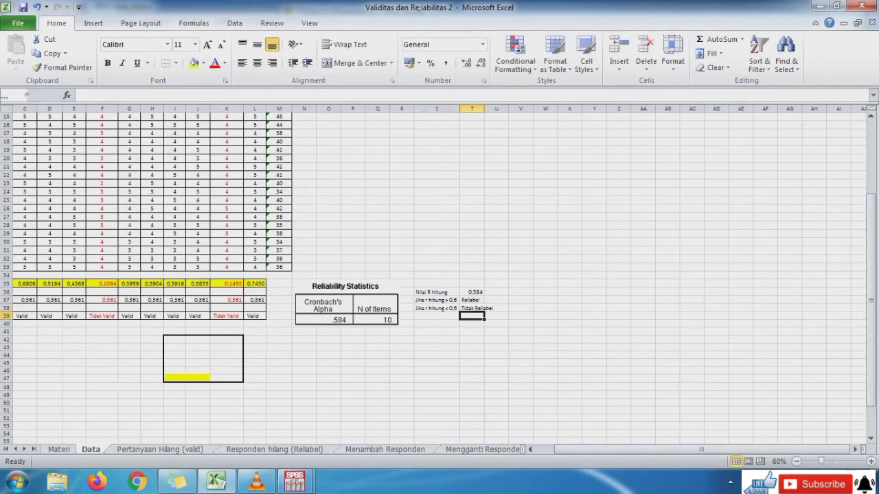
drag(485, 109, 498, 108)
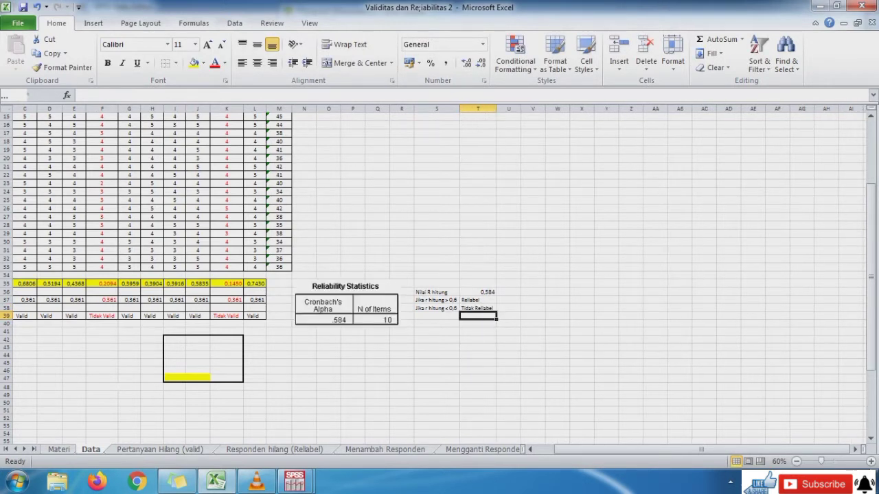
Record the conclusion in row 40 with 0,584 < 0,6 in S40 and Tidak Reliabel in T40.
click(478, 323)
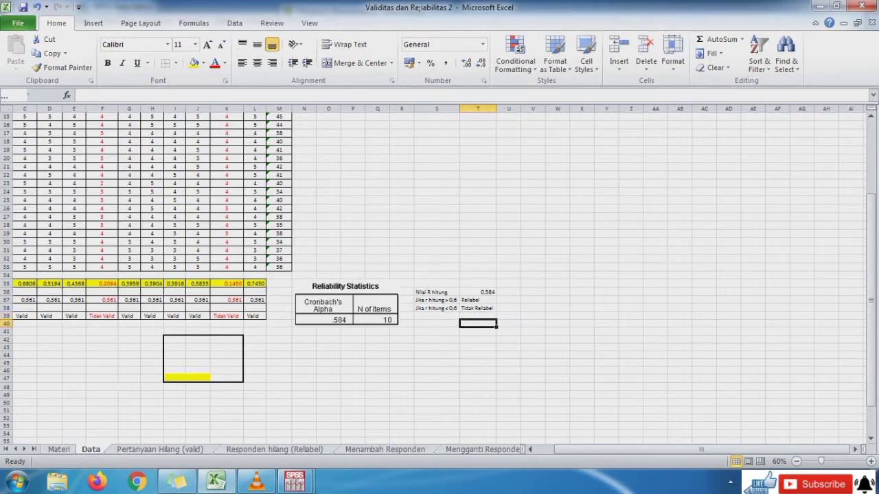
click(437, 323)
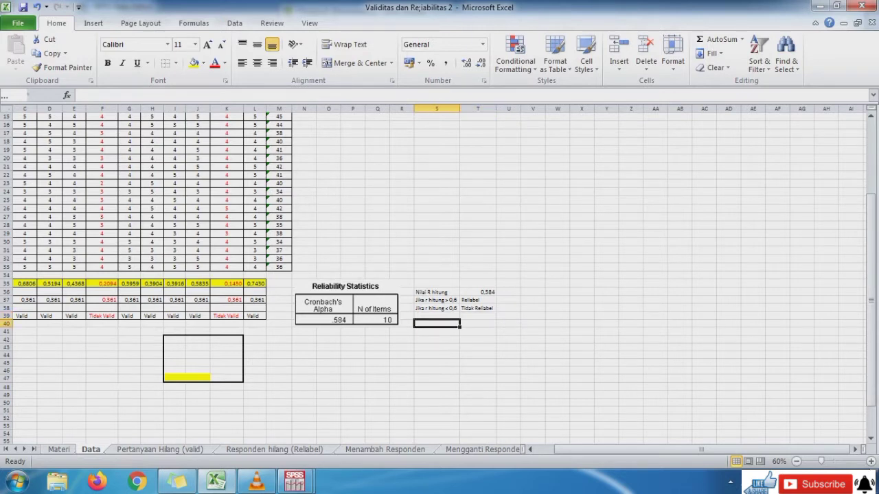
text(0,)
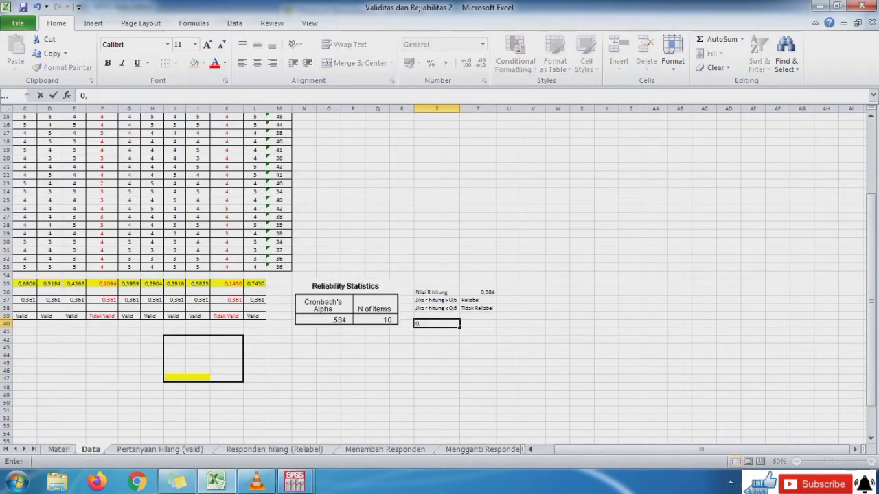
text(584 < 0,6)
key(Tab)
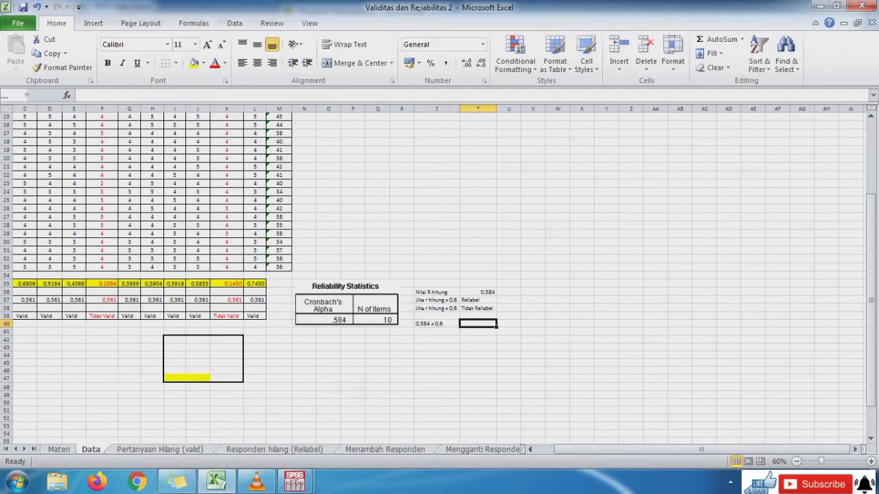
text(Tidak Reliabel)
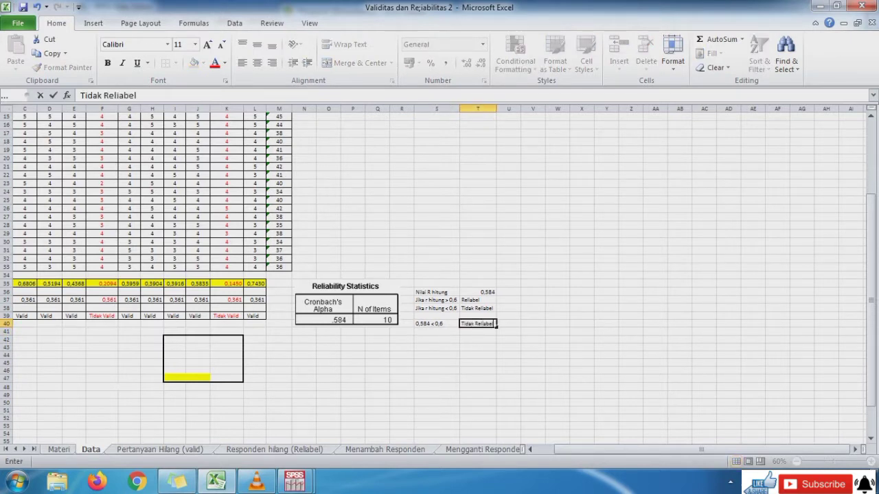
key(Return)
key(Up)
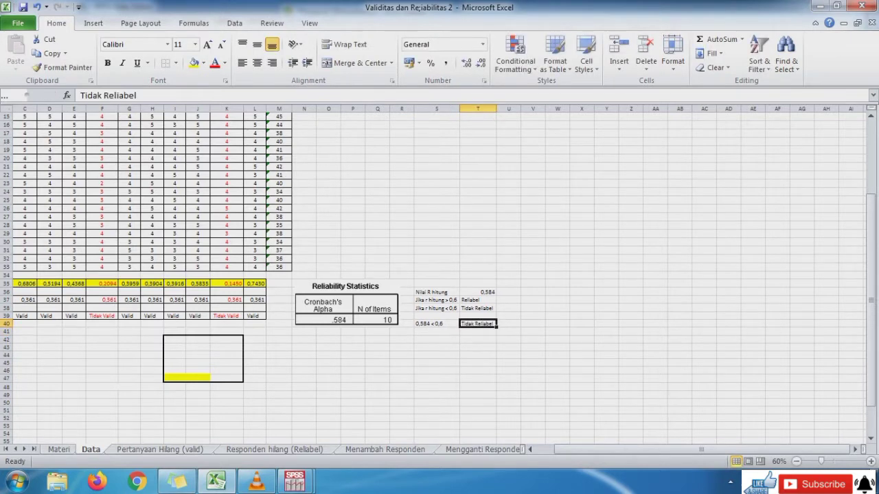
Format the conclusion cells S40:T40 with red text and a yellow fill.
key(shift+Left)
key(shift+Left)
key(shift+Right)
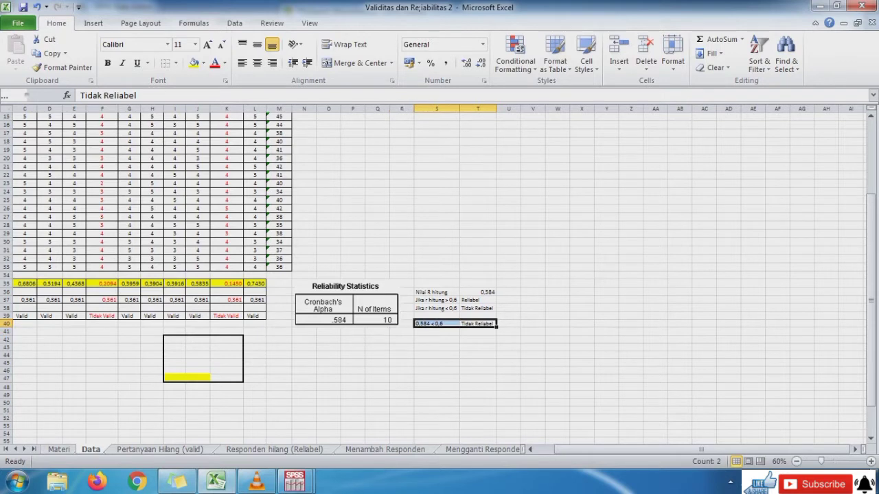
click(215, 62)
click(194, 63)
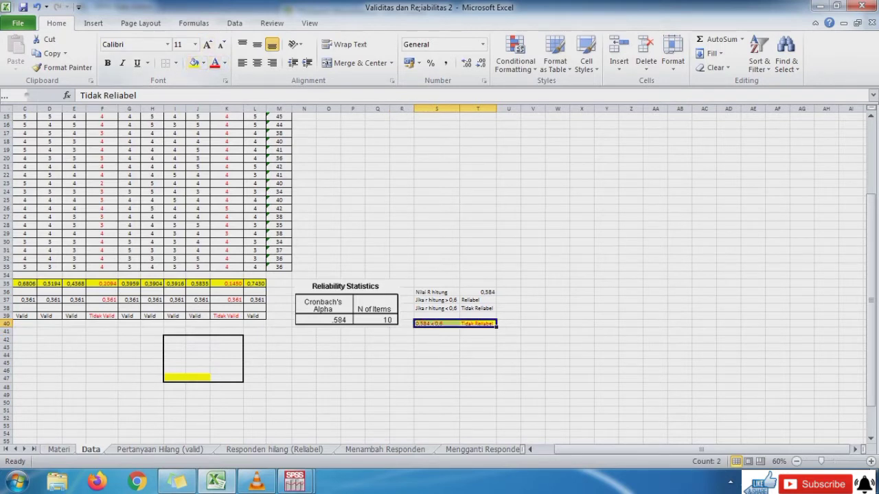
click(353, 355)
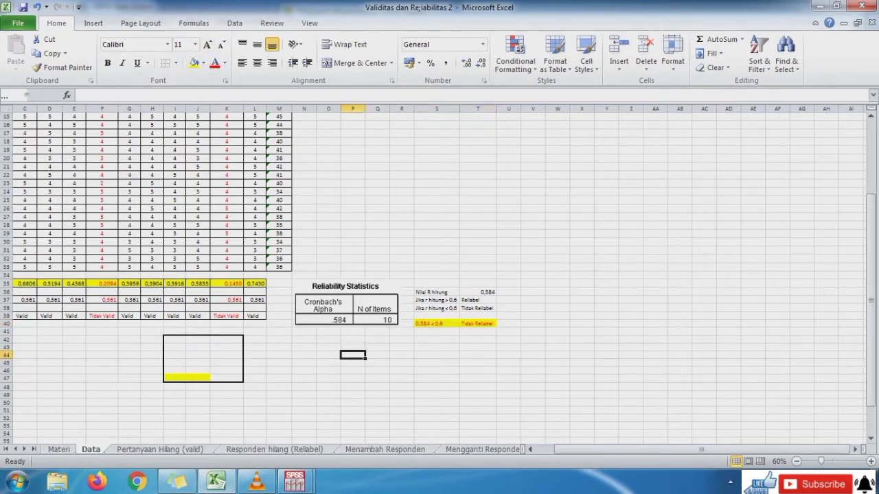
Fill the result cells of the two invalid items, F35:F39 and K36:K39, with yellow.
click(871, 462)
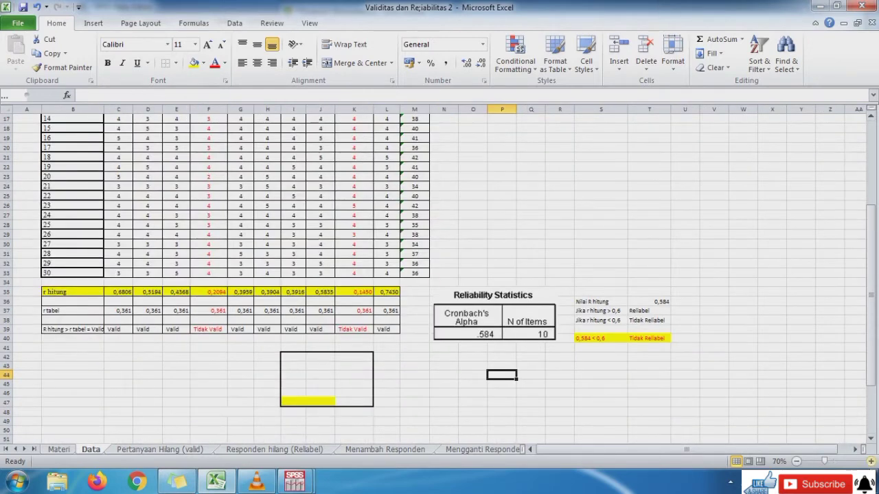
click(870, 462)
click(740, 367)
click(684, 346)
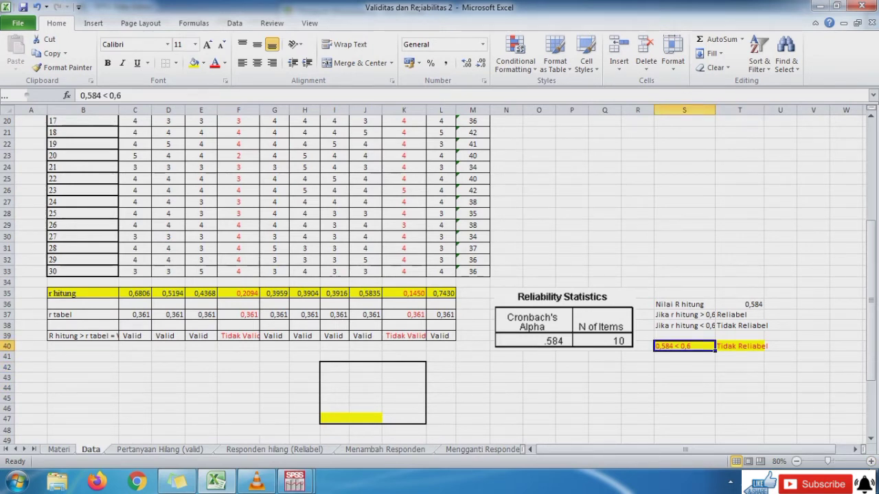
drag(403, 293, 404, 336)
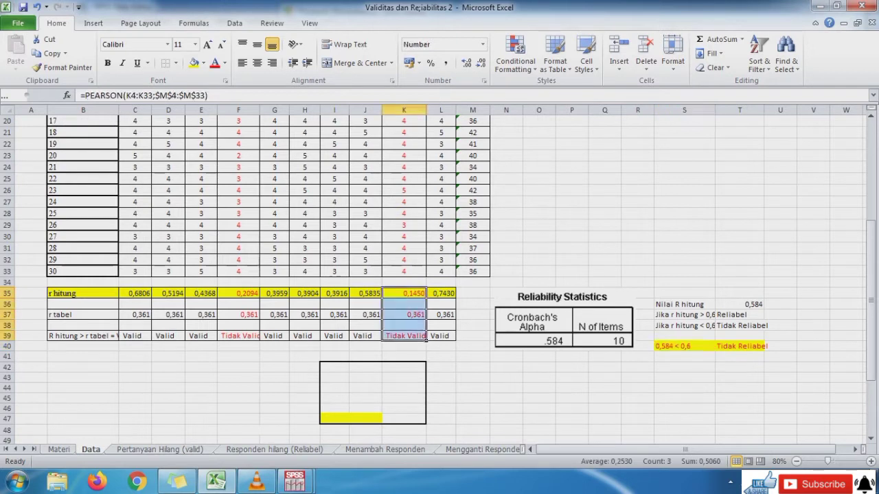
drag(238, 282, 238, 346)
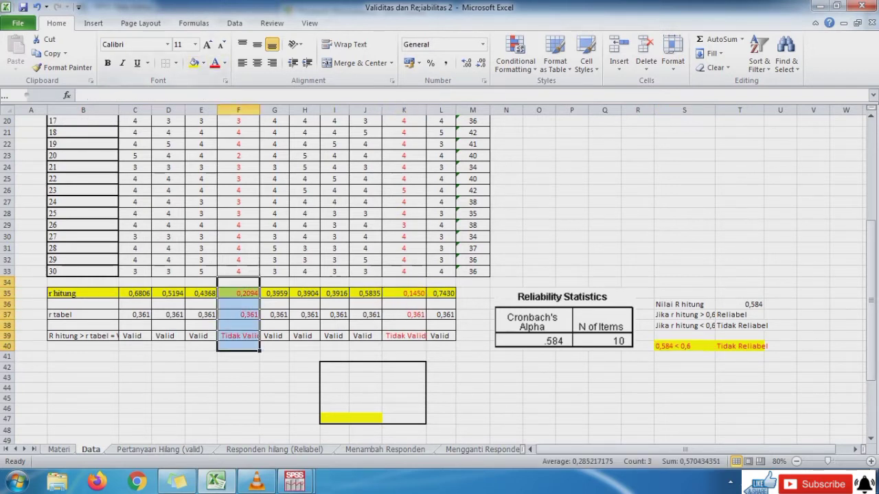
click(258, 295)
drag(258, 296, 259, 338)
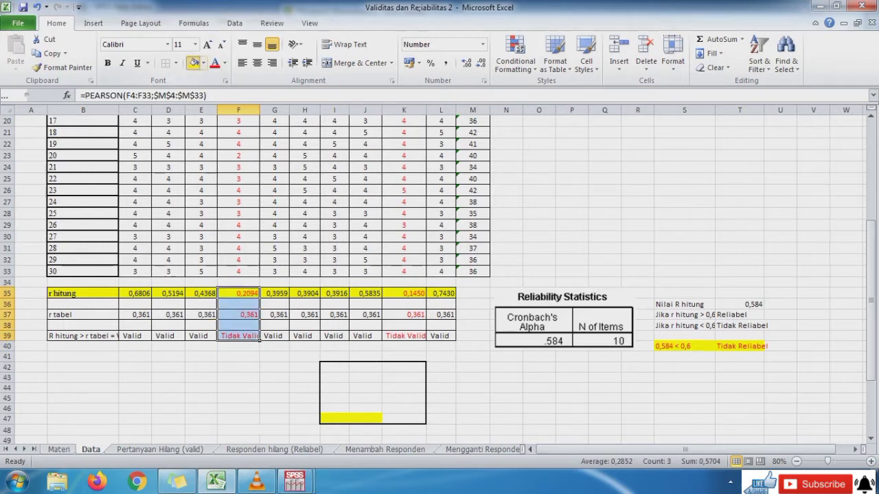
drag(404, 304, 426, 339)
click(195, 63)
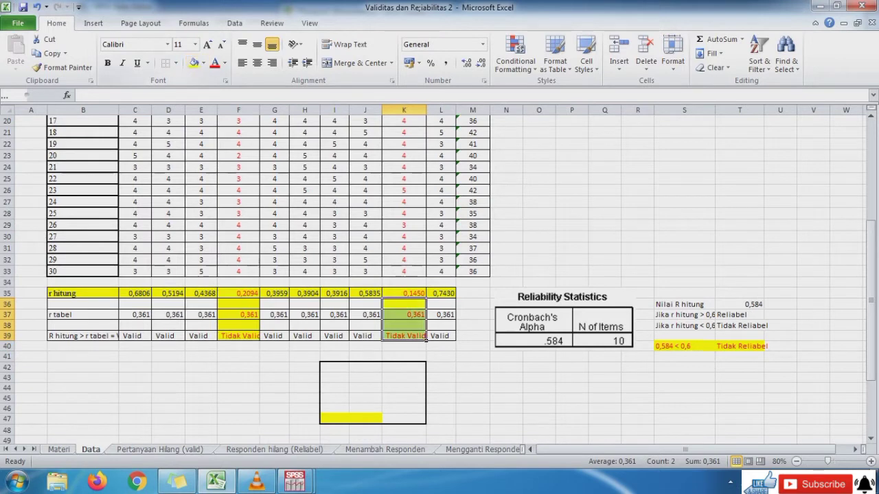
click(473, 367)
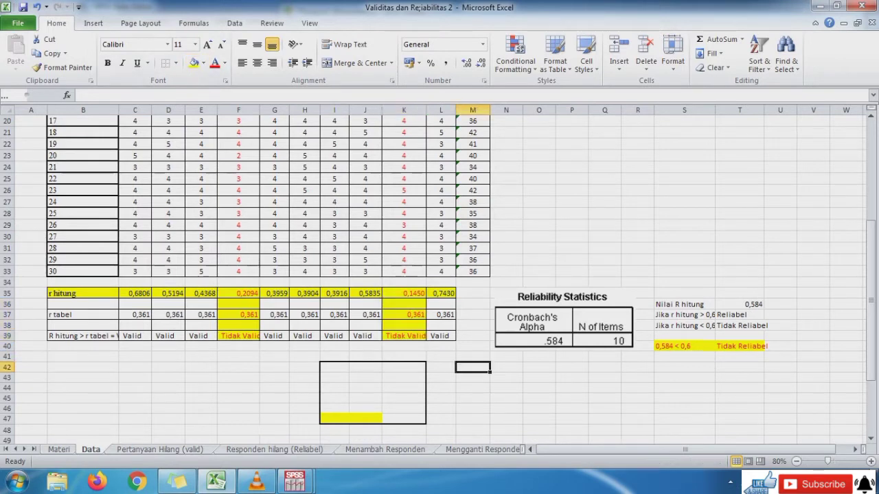
Remove the fill color from the bordered box I42:K47.
drag(334, 368, 426, 423)
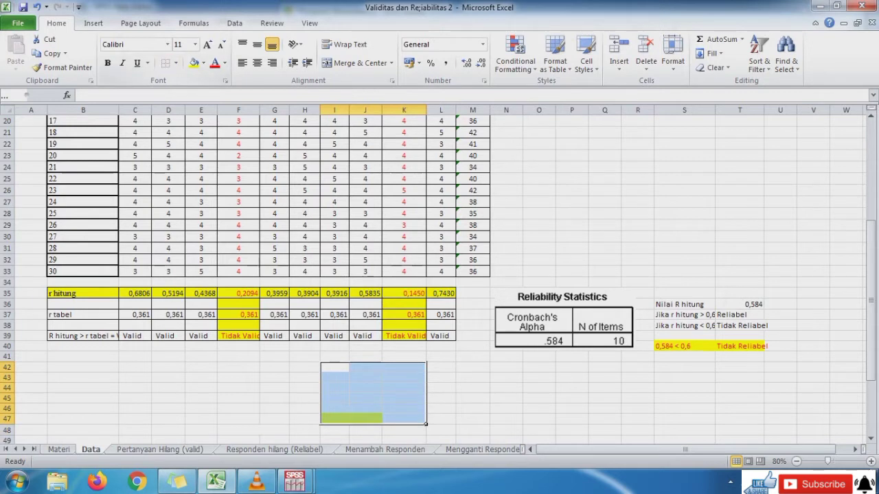
click(203, 63)
click(218, 170)
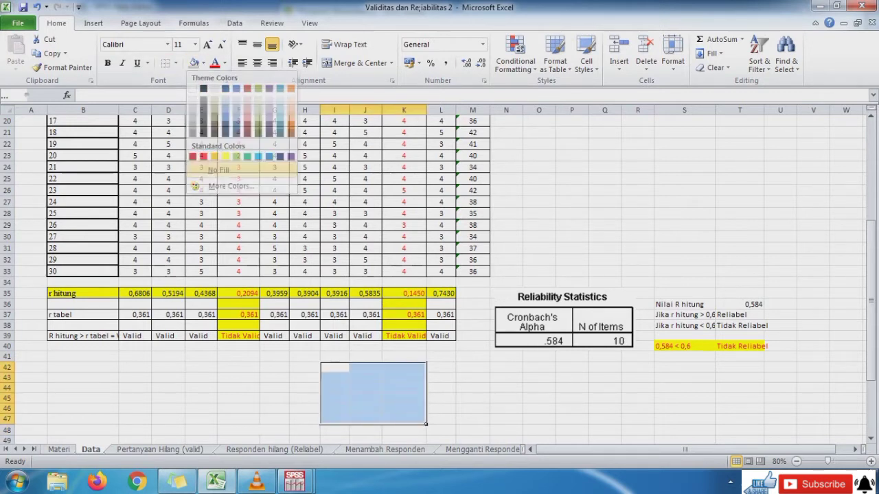
click(275, 357)
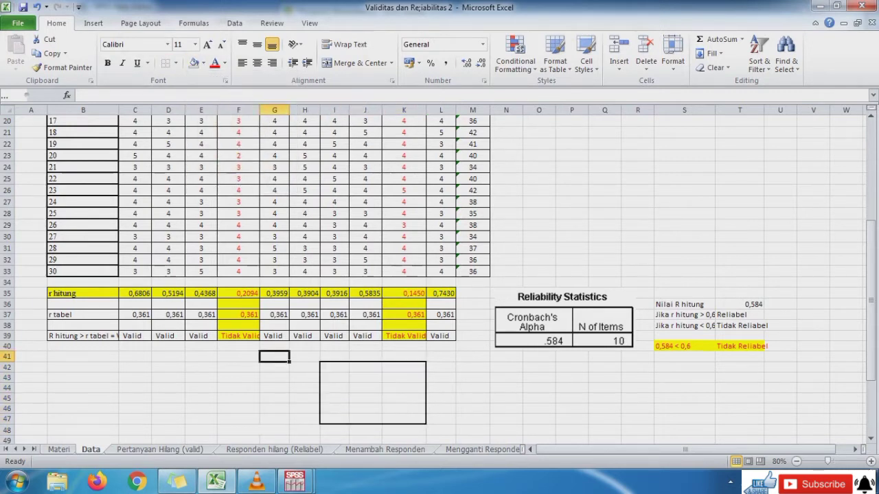
Remove the borders of the empty box by clearing all borders from I41:L47.
drag(335, 357, 441, 420)
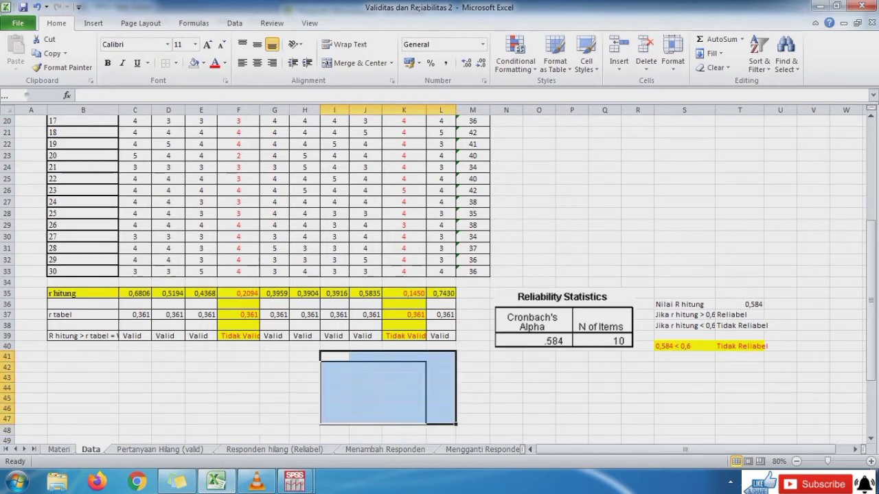
click(165, 64)
click(275, 408)
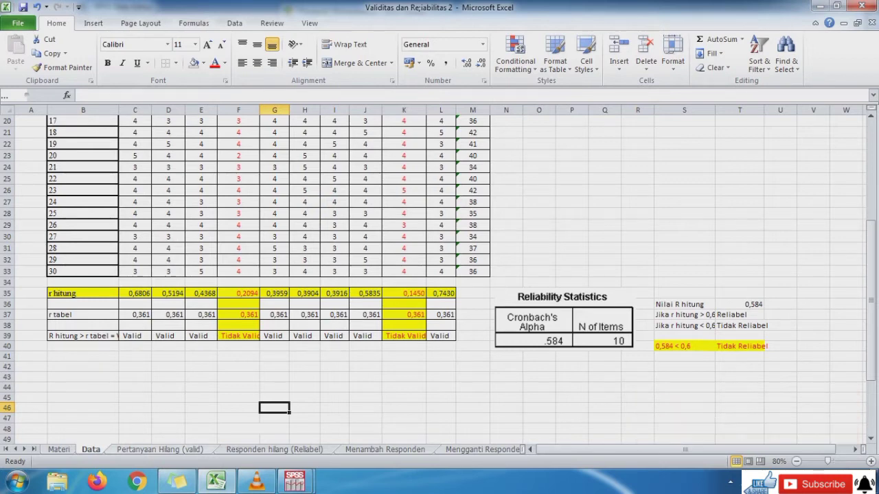
key(ctrl+Page_Down)
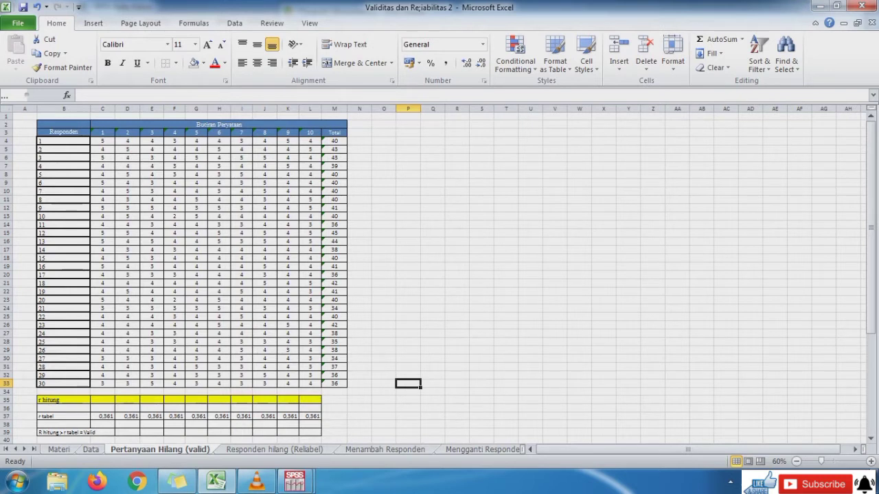
click(103, 401)
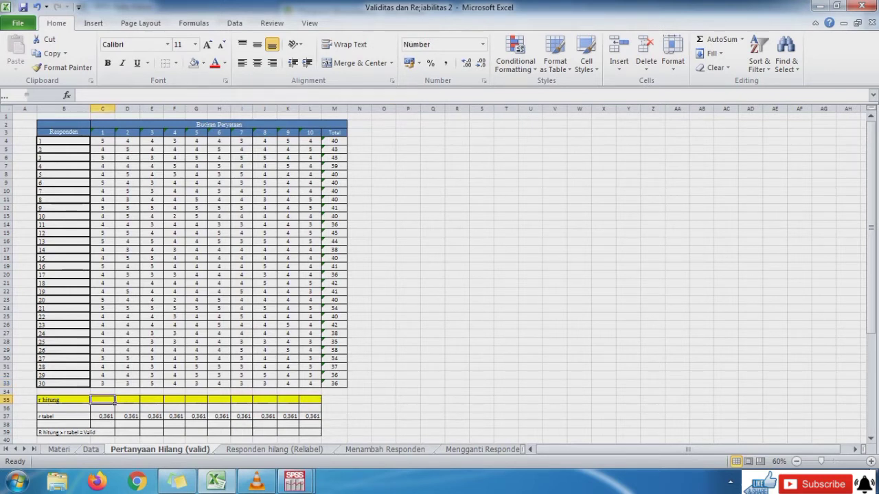
text(=per)
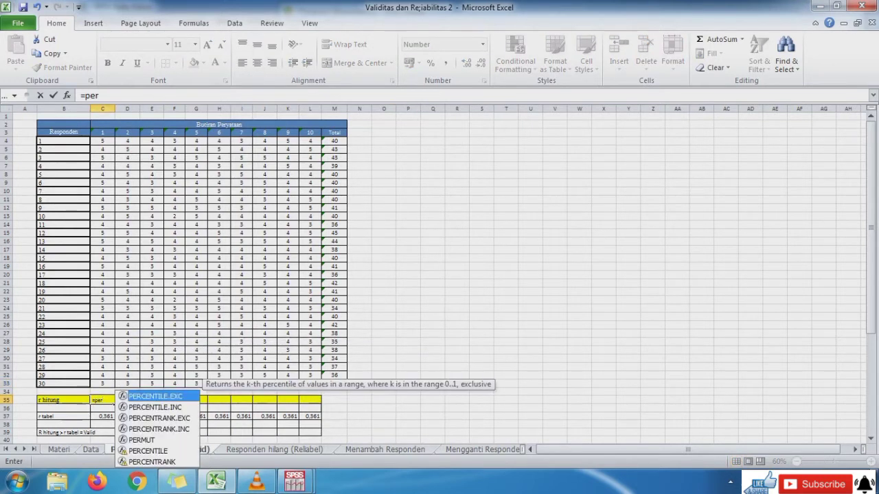
key(BackSpace)
key(BackSpace)
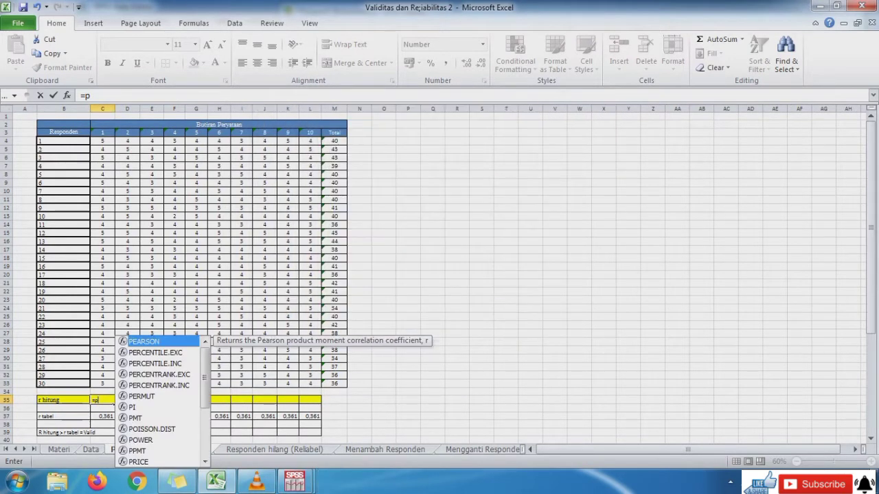
click(247, 392)
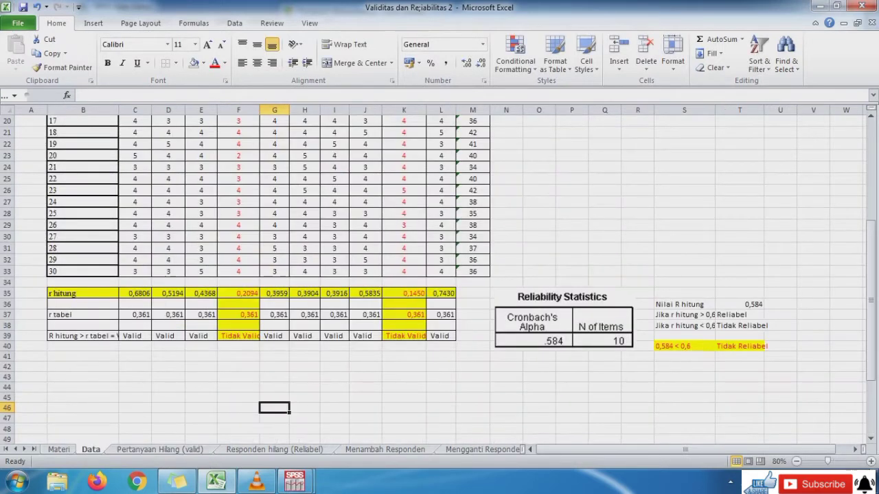
Copy the validity results C35:L39 from the Data sheet into the same range of the Pertanyaan Hilang (valid) sheet and check the PEARSON formulas.
drag(134, 293, 453, 338)
key(ctrl+c)
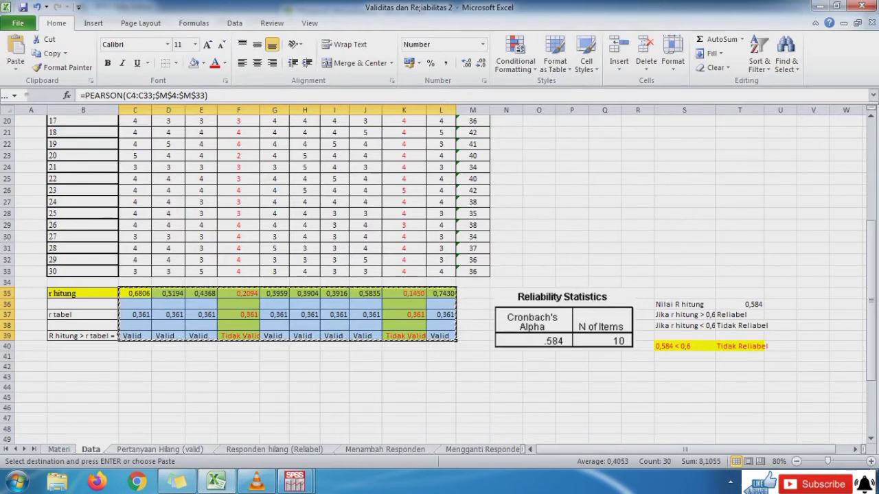
key(ctrl+Page_Down)
click(99, 400)
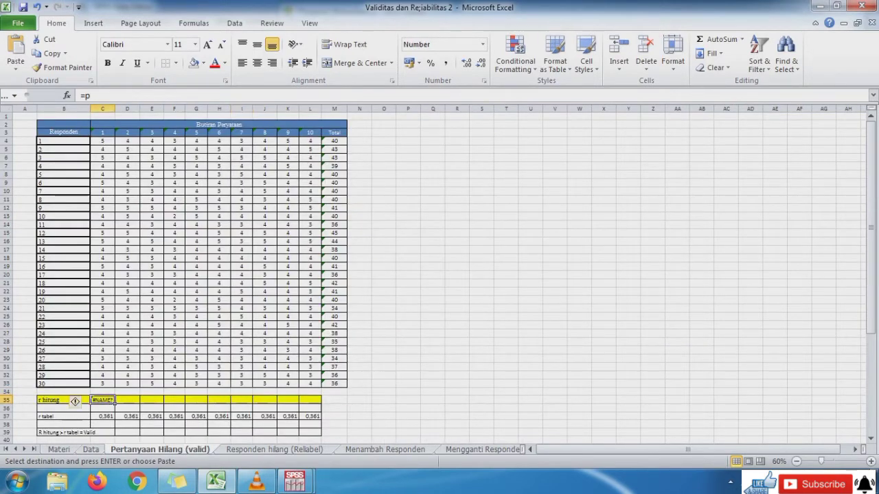
key(ctrl+v)
click(136, 401)
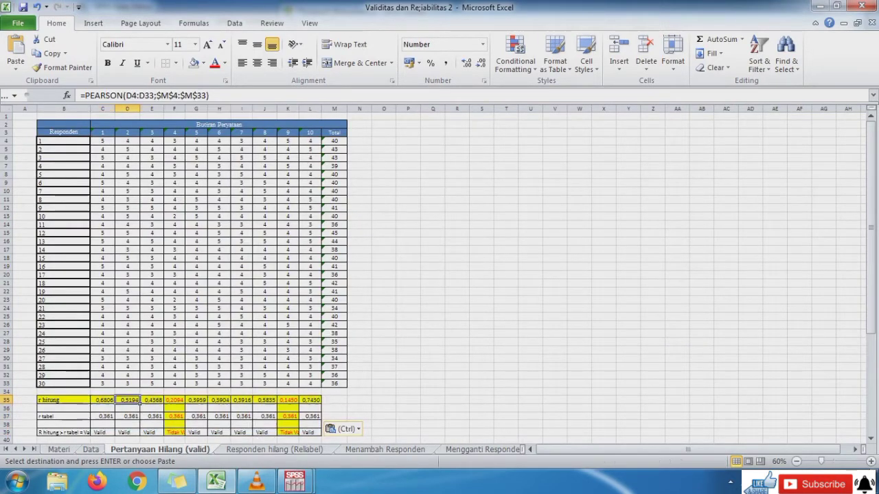
key(Right)
key(Right)
key(Right)
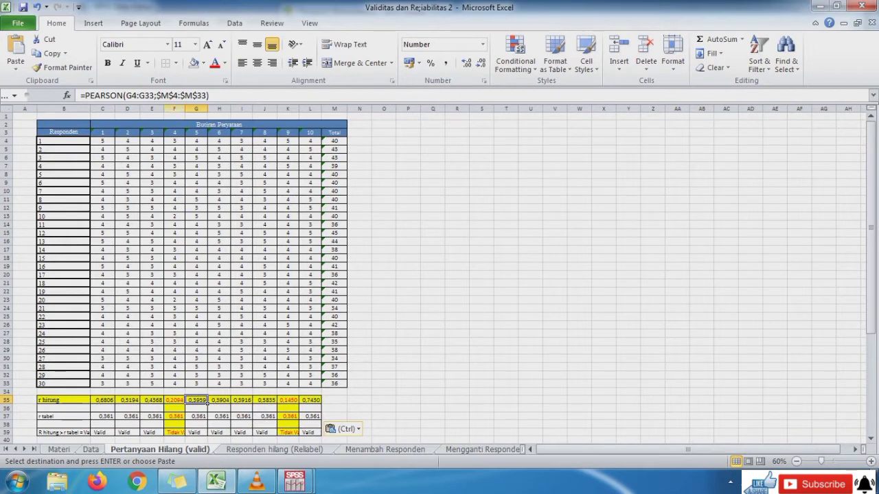
Fill the entire columns F and K of the invalid items 4 and 9 with yellow.
click(175, 109)
click(204, 63)
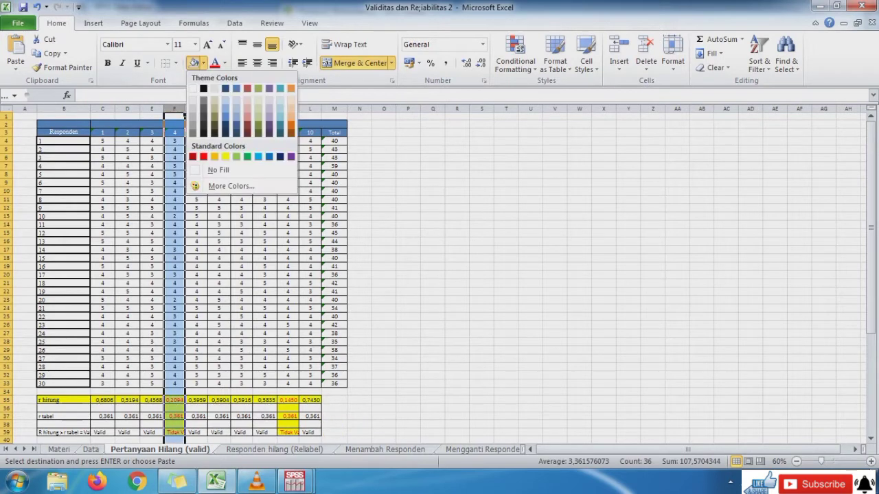
click(236, 156)
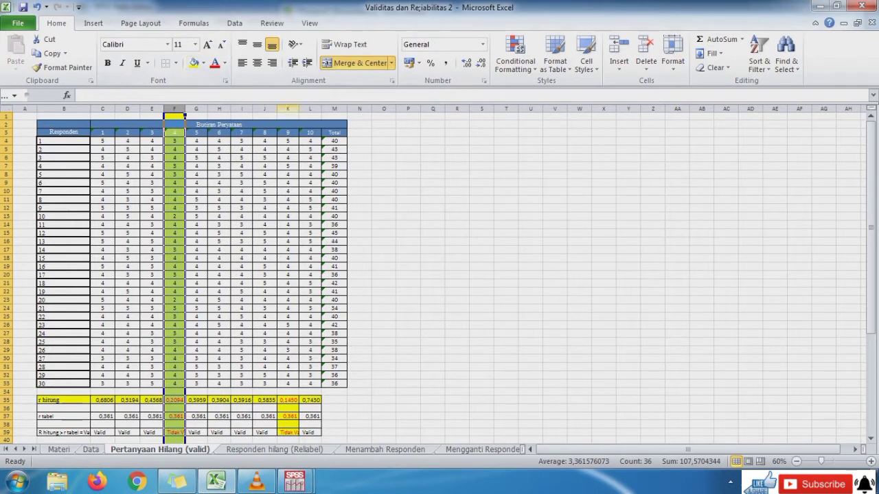
click(288, 109)
click(194, 63)
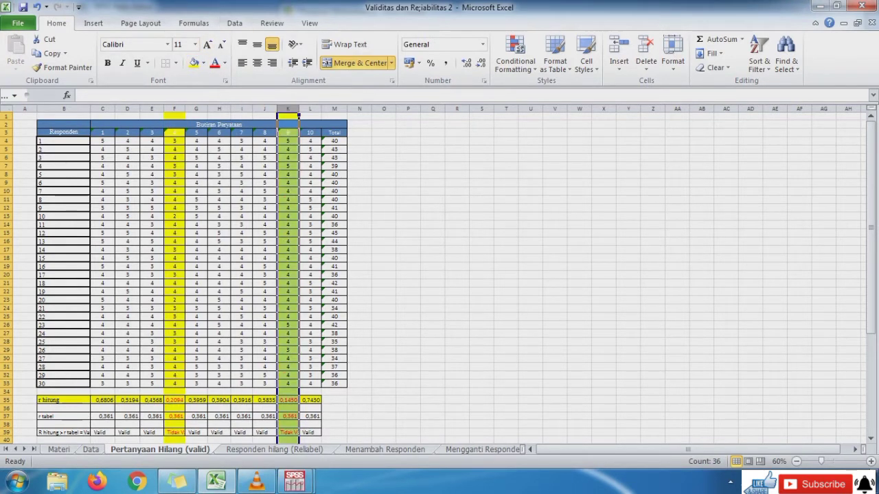
click(275, 233)
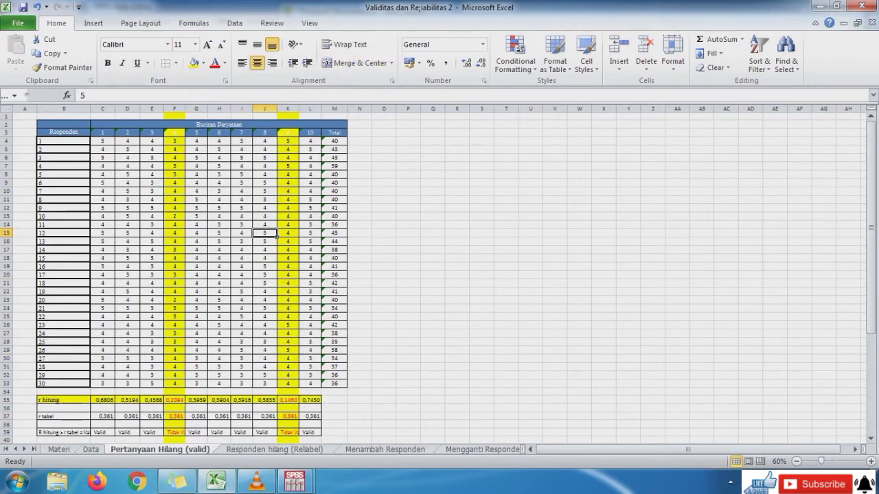
Switch to the SPSS Data Editor and rerun the Alpha Reliability Analysis with the Scale if item deleted statistic enabled.
mouse_move(295, 481)
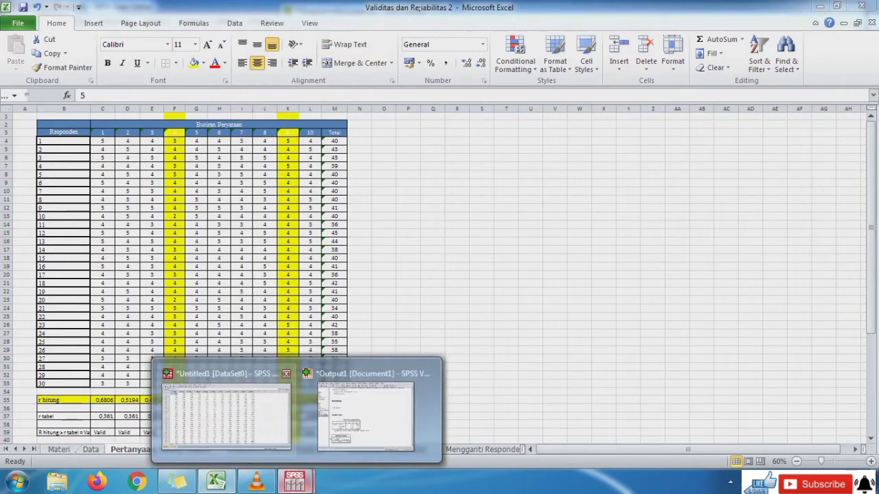
click(219, 412)
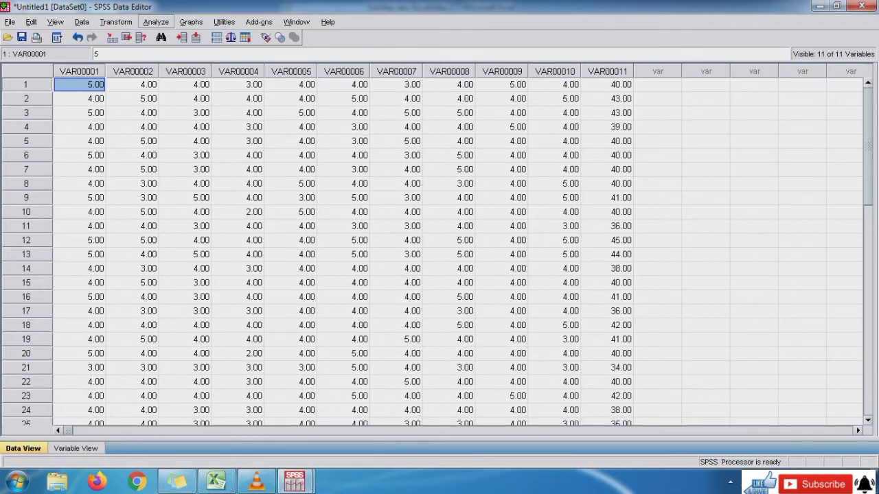
click(156, 22)
mouse_move(165, 223)
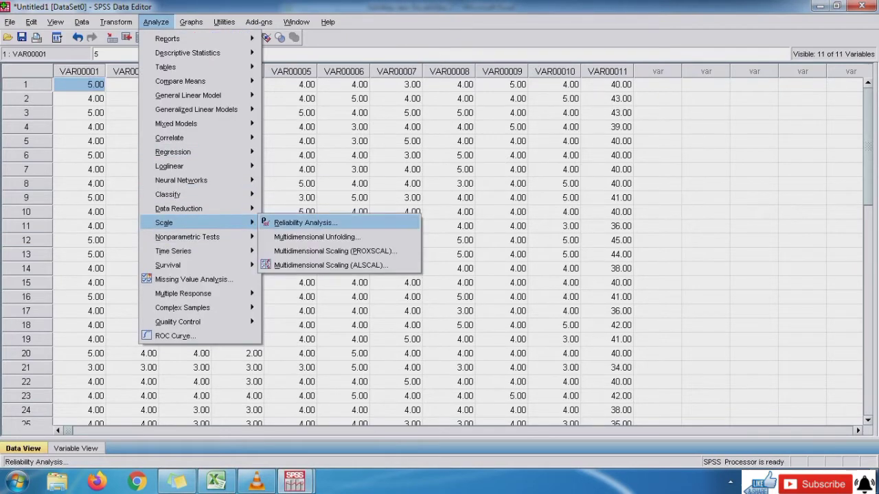
click(305, 222)
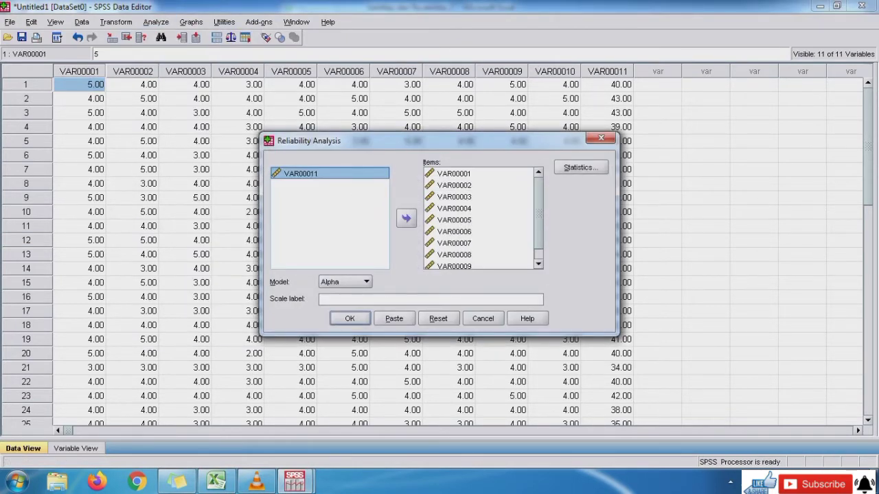
click(581, 167)
click(332, 174)
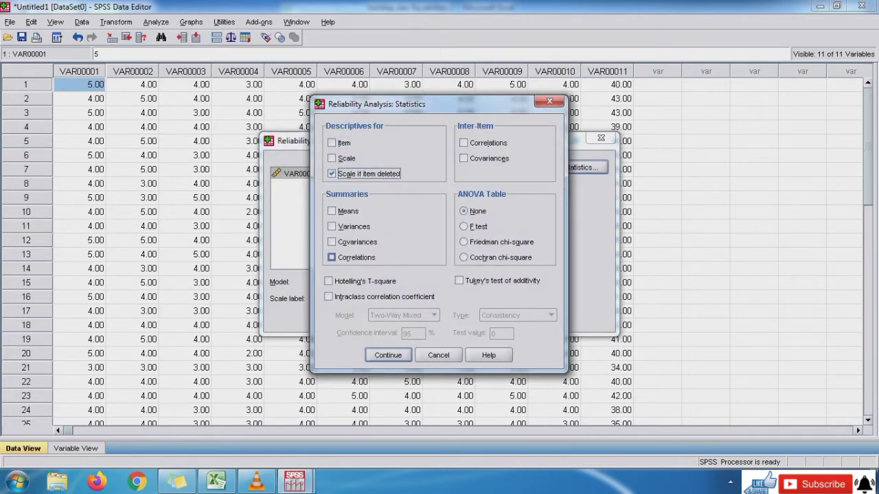
click(388, 355)
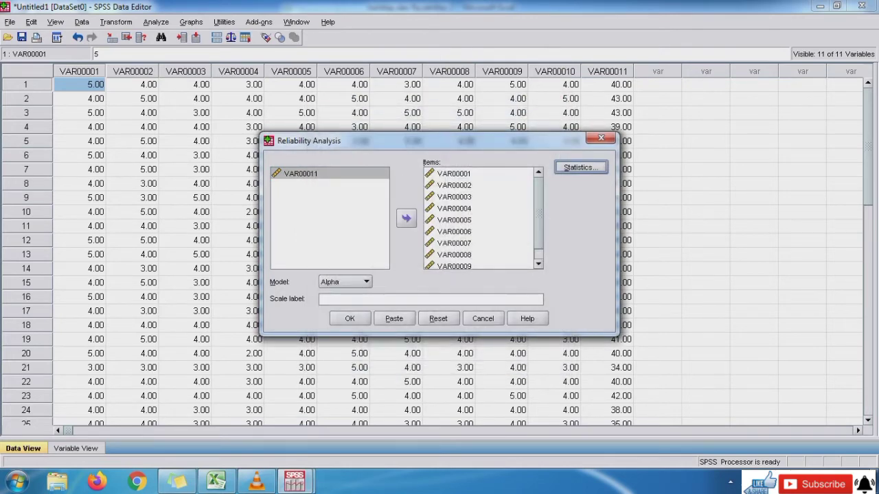
click(350, 318)
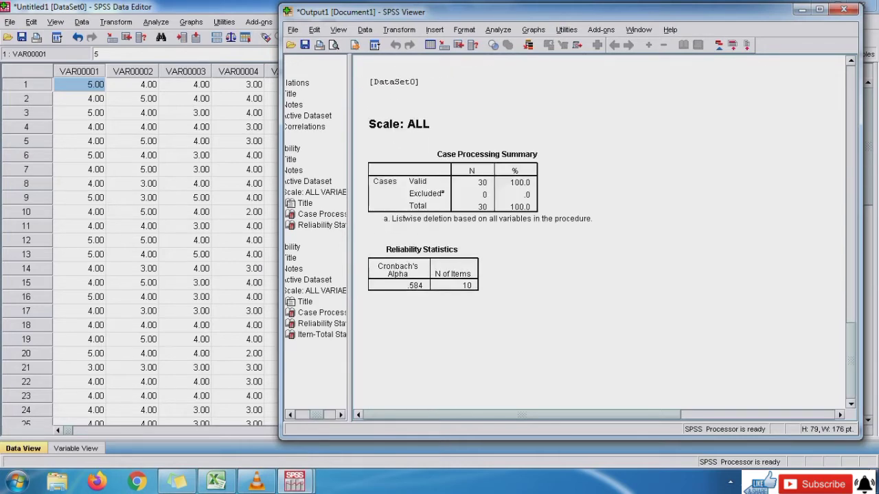
Copy the Item-Total Statistics table from the SPSS output and switch back to Excel.
click(516, 305)
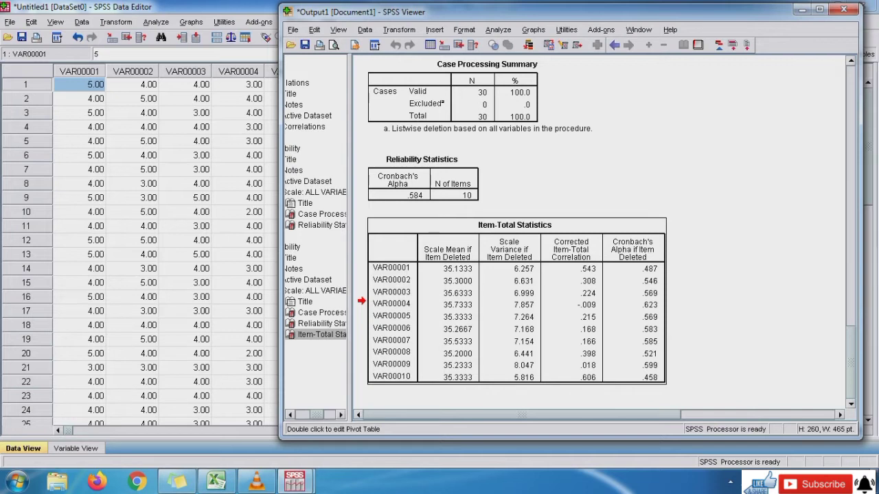
right_click(540, 320)
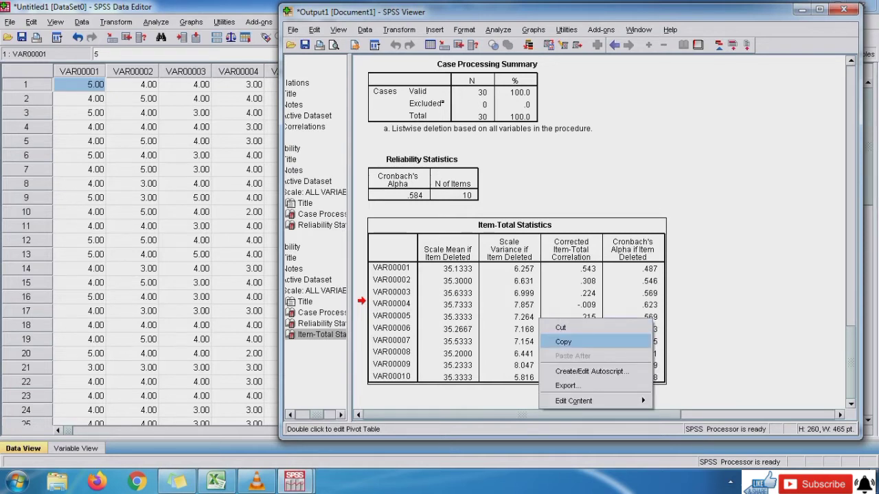
click(217, 482)
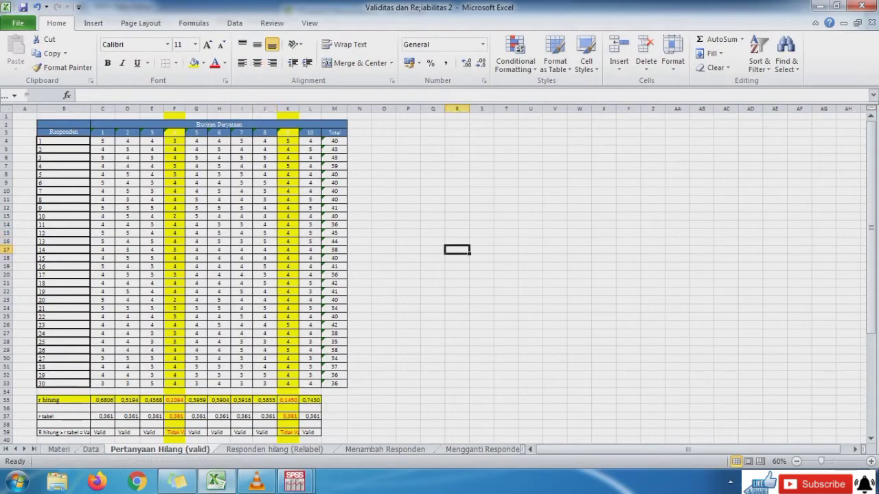
Paste the copied table at P11 as a PNG picture and enlarge it to about column AB and row 31.
click(458, 208)
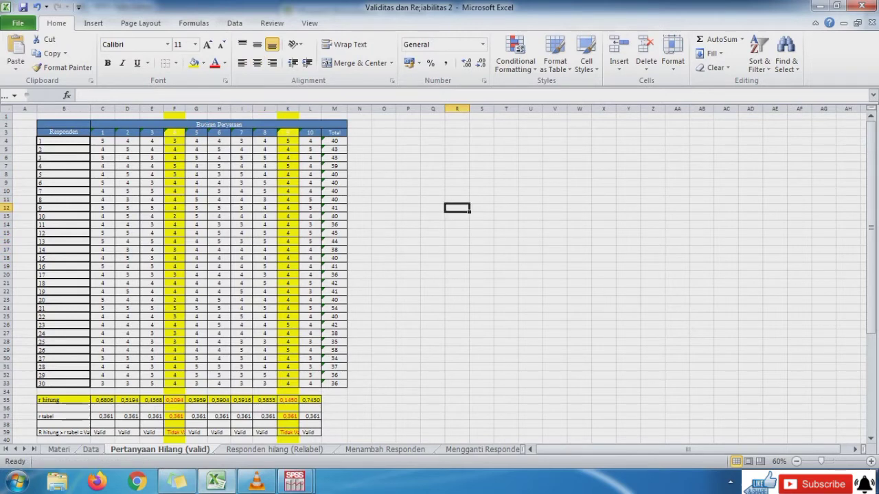
click(408, 199)
right_click(408, 198)
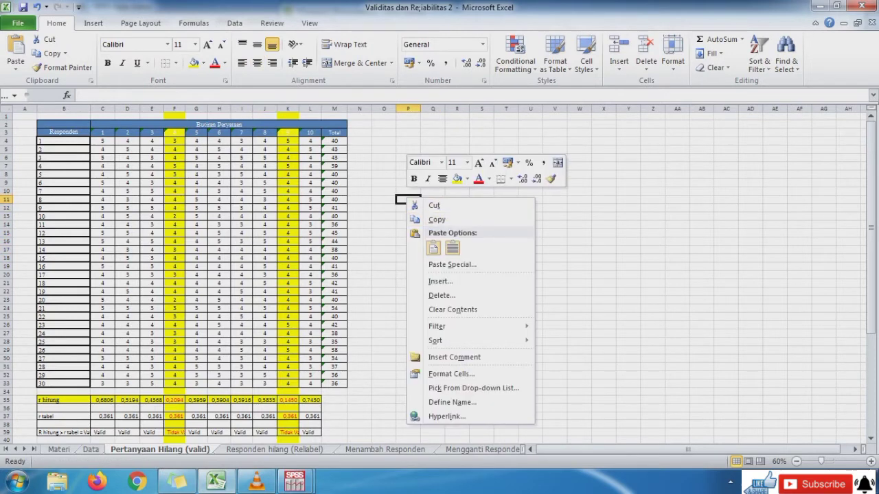
click(452, 264)
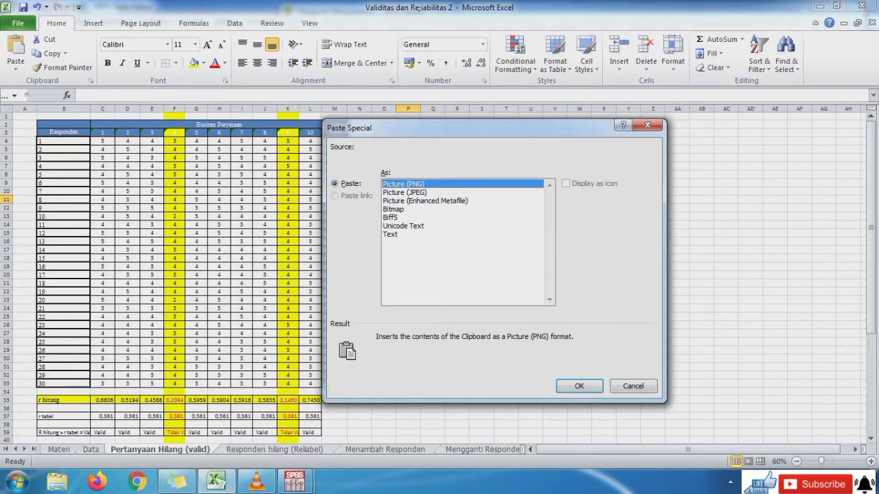
key(Return)
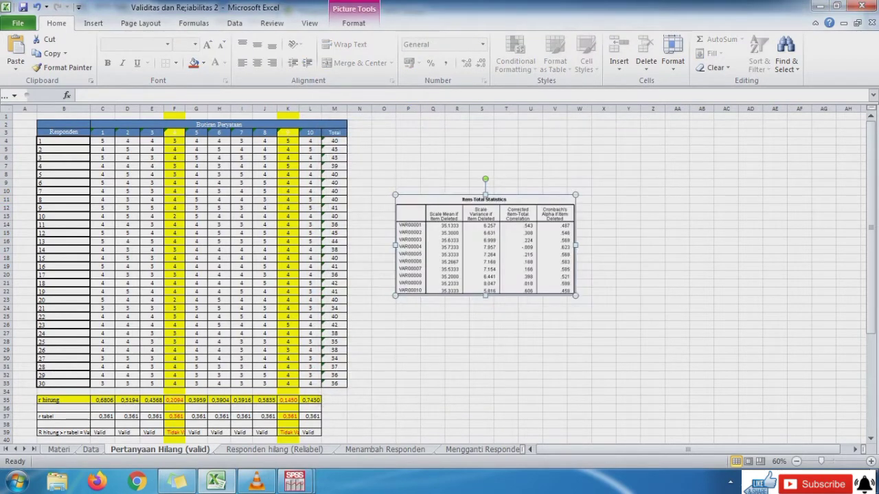
drag(576, 296, 714, 373)
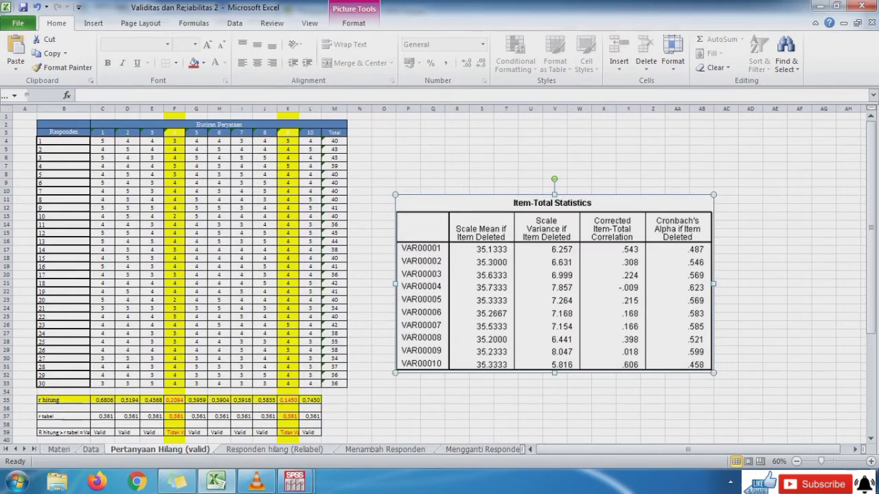
Label the VAR00004 row beside the table with P4 in AC22 and 0,623 in AD22.
click(726, 284)
click(726, 292)
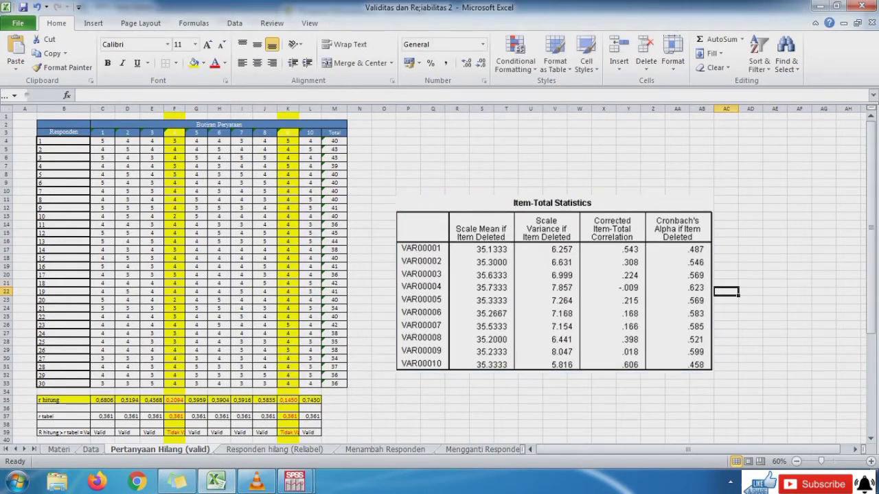
text(P4)
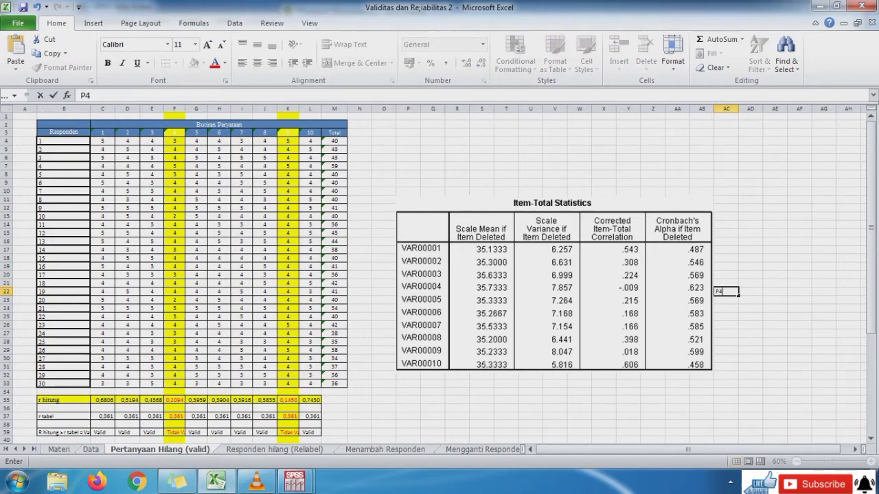
key(Tab)
text(0)
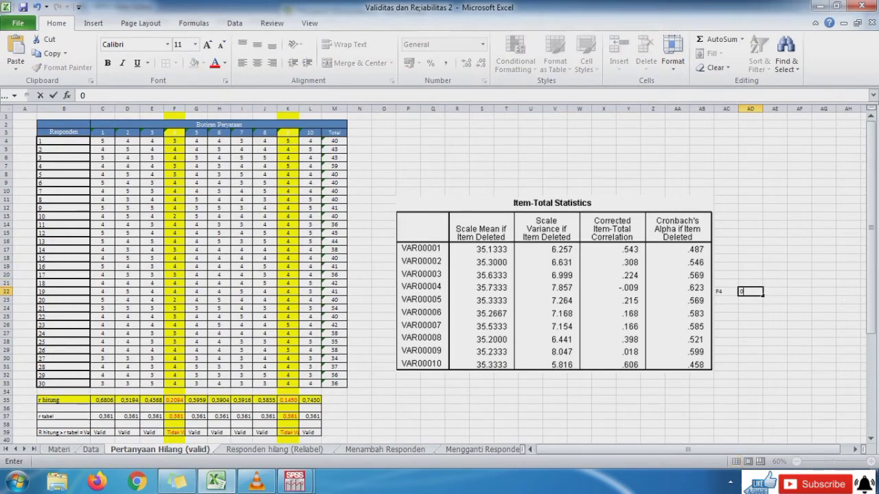
text(,623)
key(Return)
Label the VAR00009 row beside the table with p9 in AC29 and 0,599 in AD29.
key(Return)
key(Down)
key(Down)
key(Down)
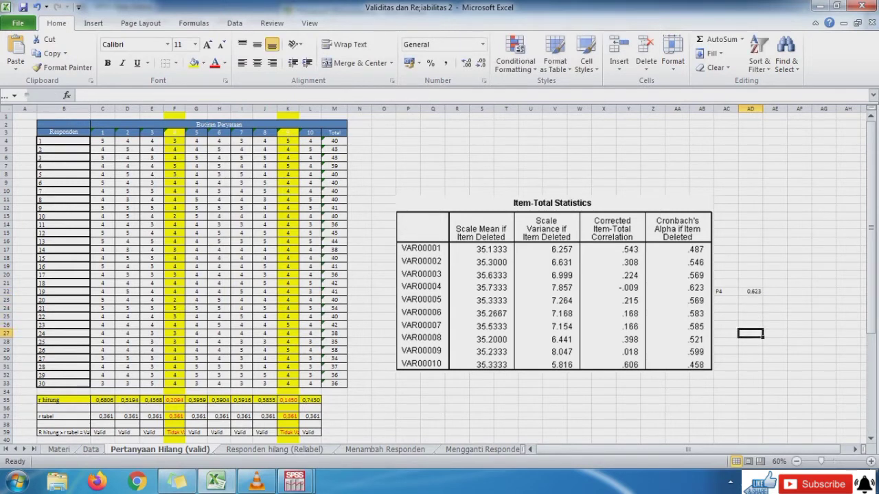
key(Left)
key(Left)
key(Down)
key(Down)
key(Right)
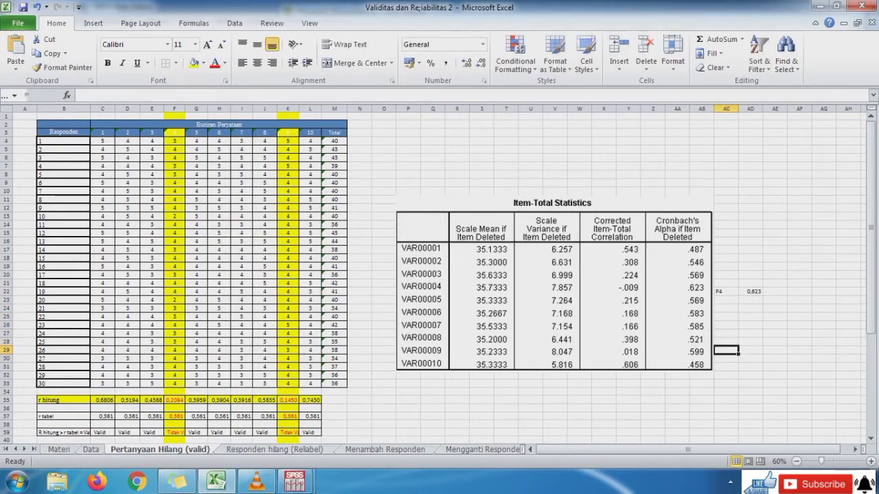
text(p9)
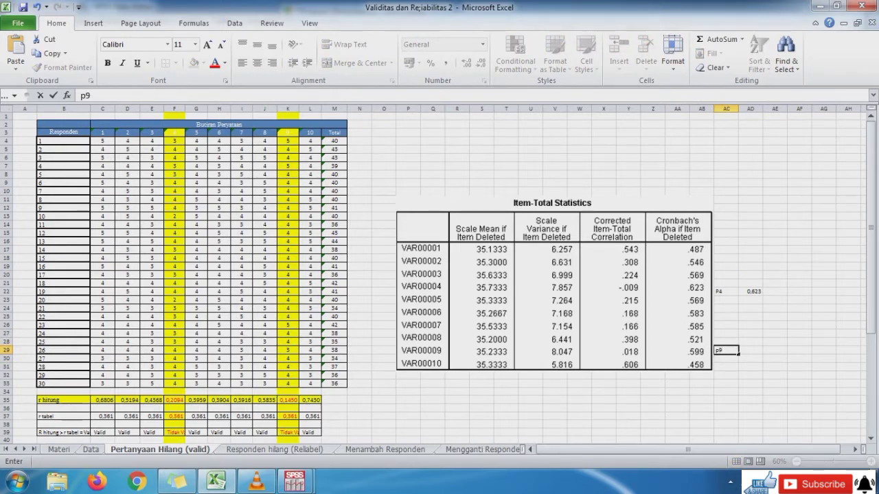
key(Right)
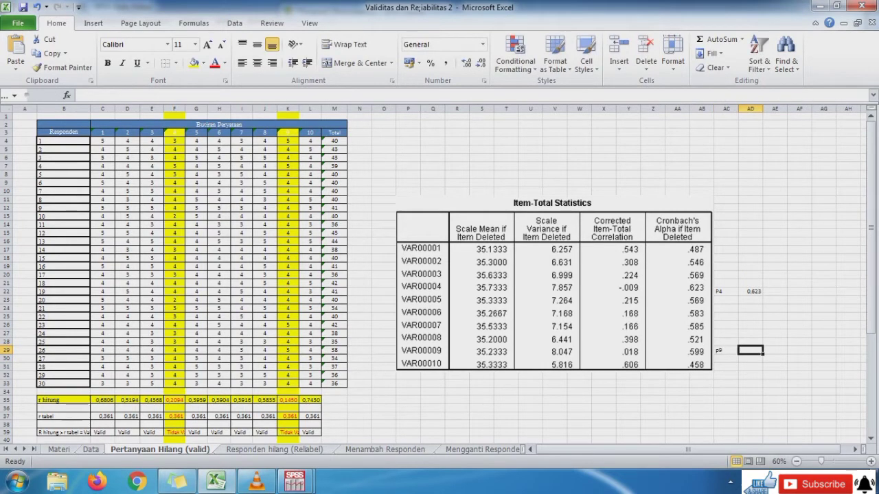
text(0,558)
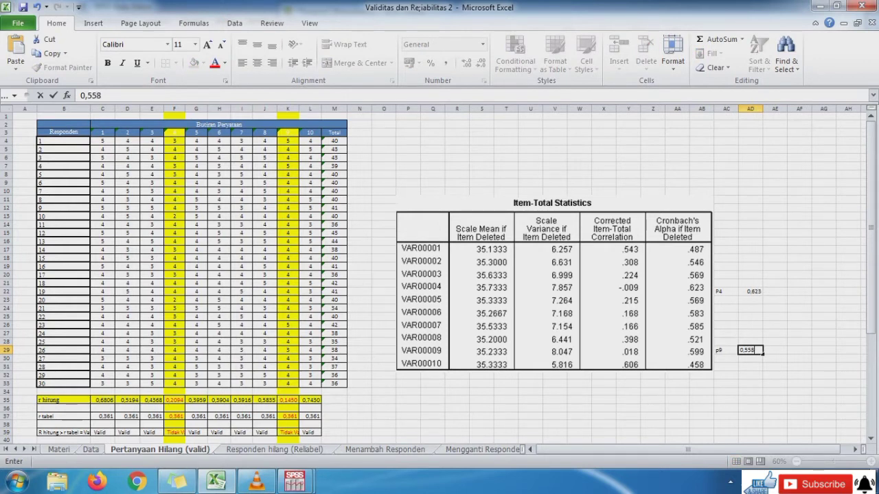
key(BackSpace)
key(BackSpace)
text(99)
key(Return)
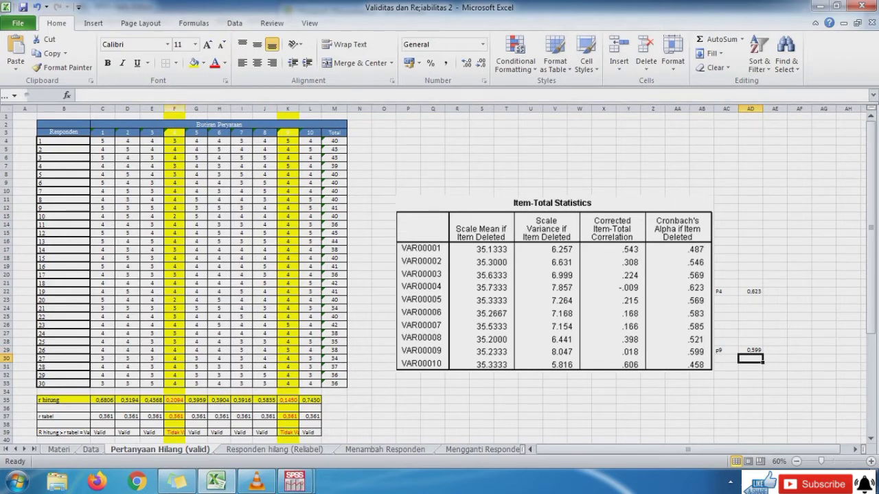
Delete the two yellow-highlighted columns of invalid items 4 and 9 from the questionnaire table.
click(174, 108)
click(645, 47)
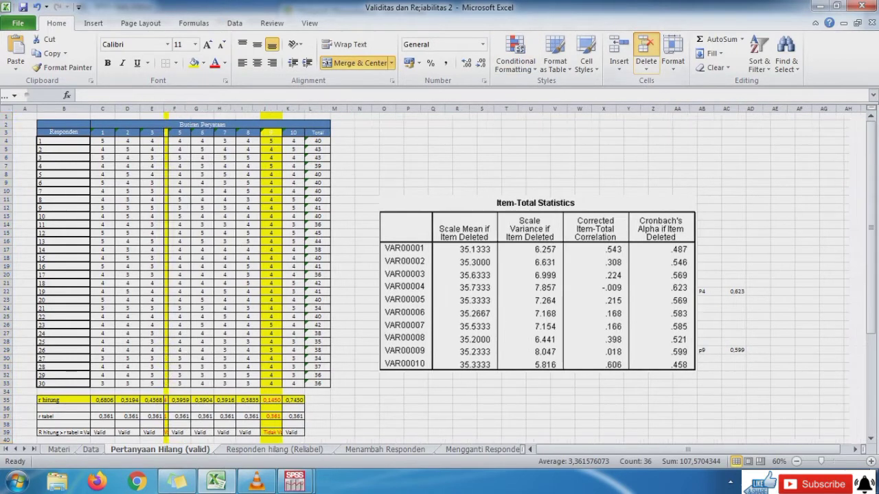
click(267, 108)
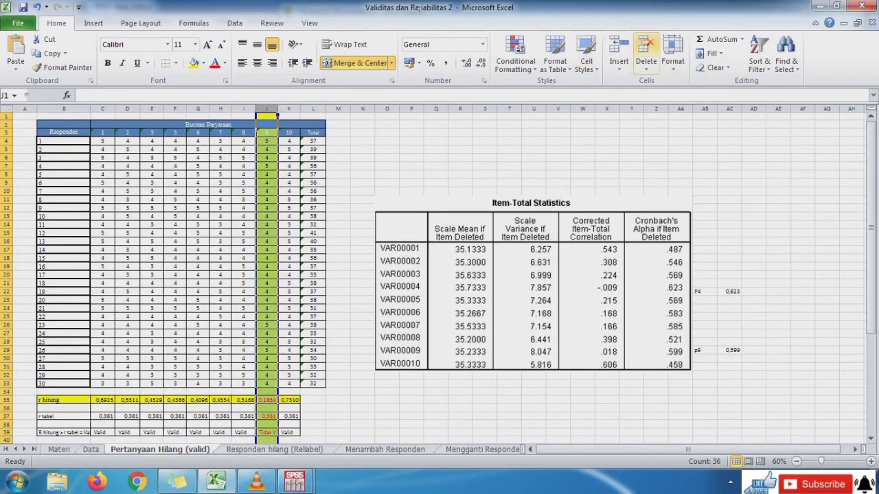
click(646, 47)
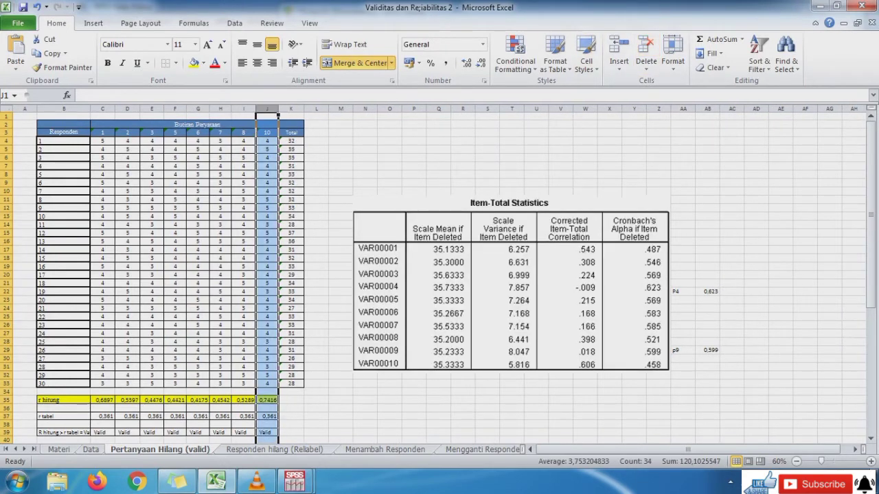
Copy the remaining item scores and totals in C4:K33 and paste them into the SPSS Data Editor starting at row 1 of the thirteenth column.
drag(103, 141, 292, 383)
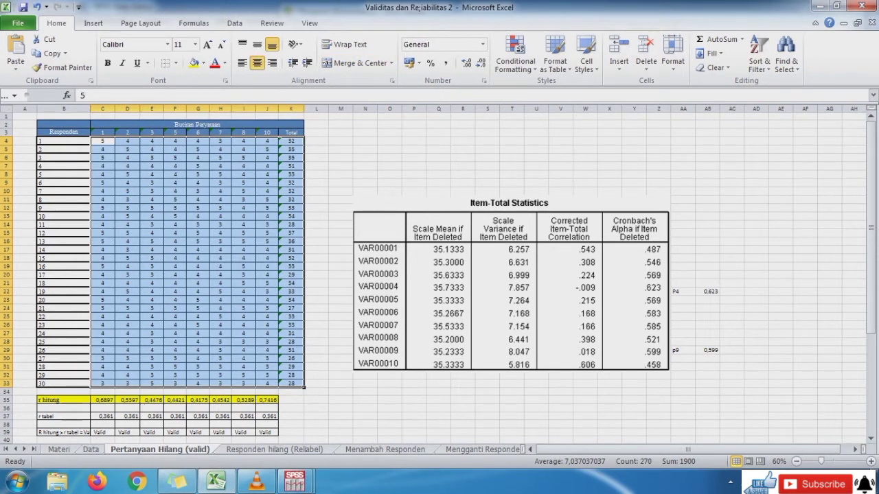
key(ctrl+c)
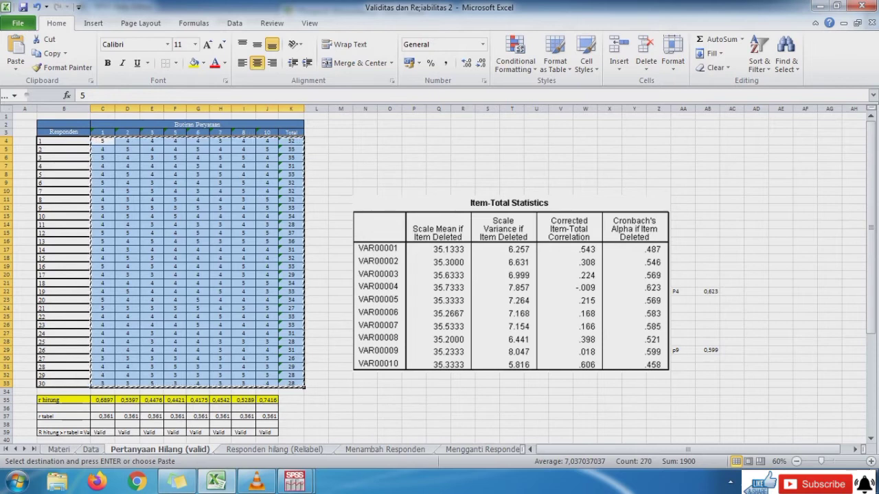
mouse_move(306, 486)
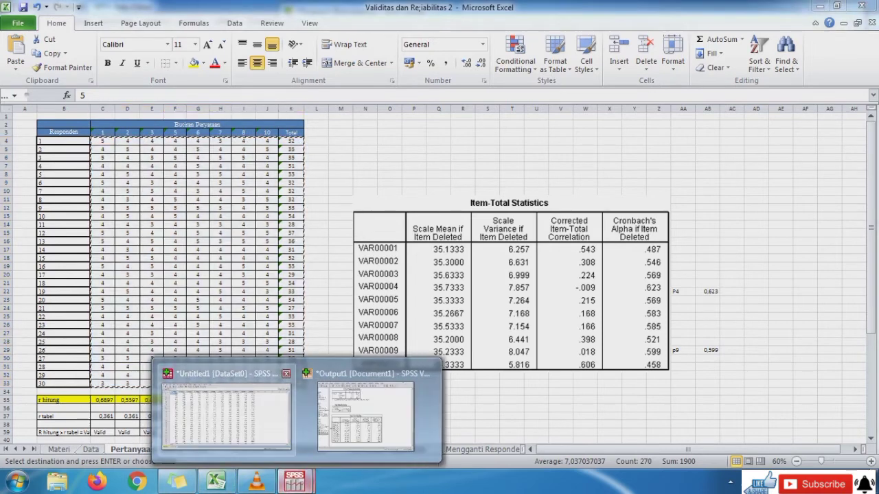
click(227, 412)
click(705, 85)
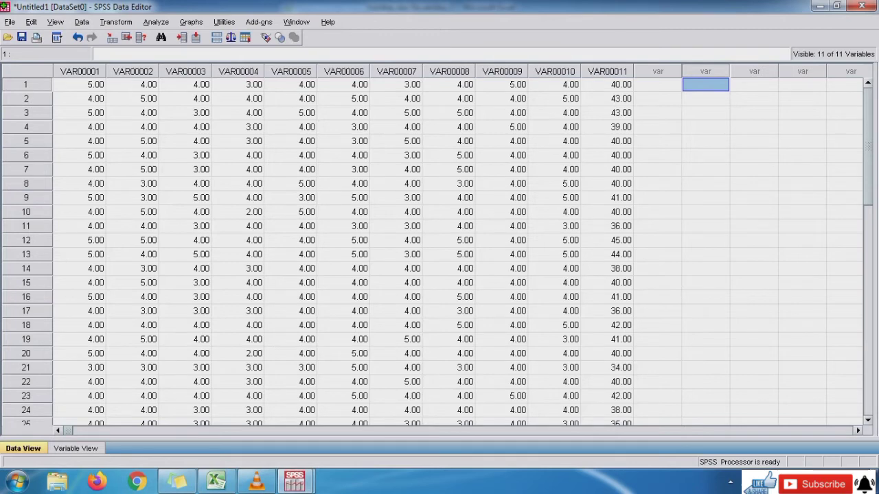
key(ctrl+v)
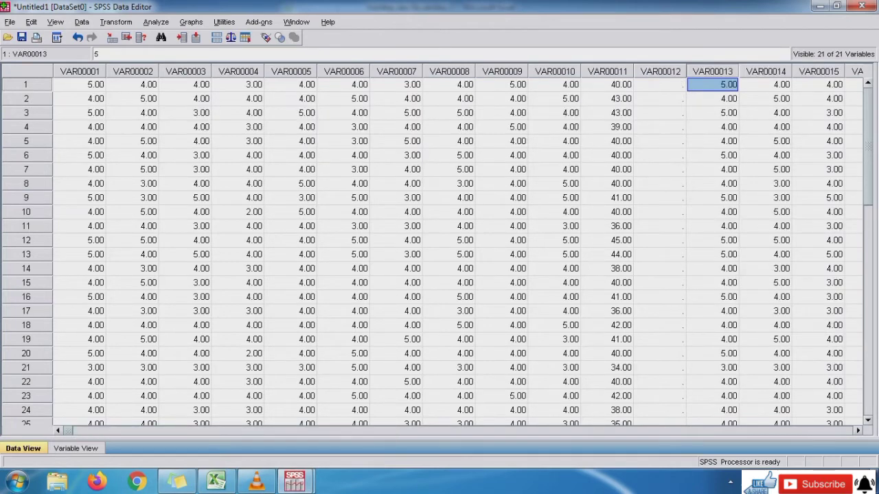
key(Right)
key(Right)
key(Right)
key(Right)
key(Right)
key(Right)
key(Right)
key(Right)
key(Right)
key(Right)
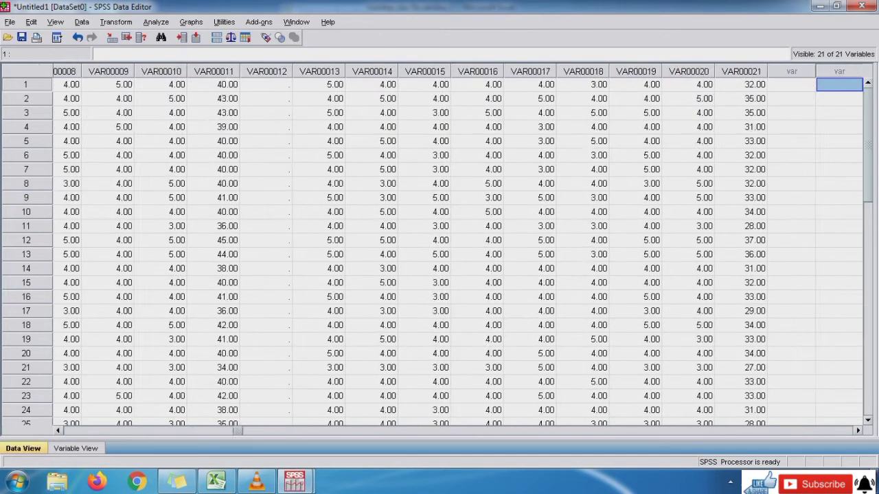
Open Bivariate Correlations and remove VAR00001 through VAR00011 from the analysis variables.
click(156, 21)
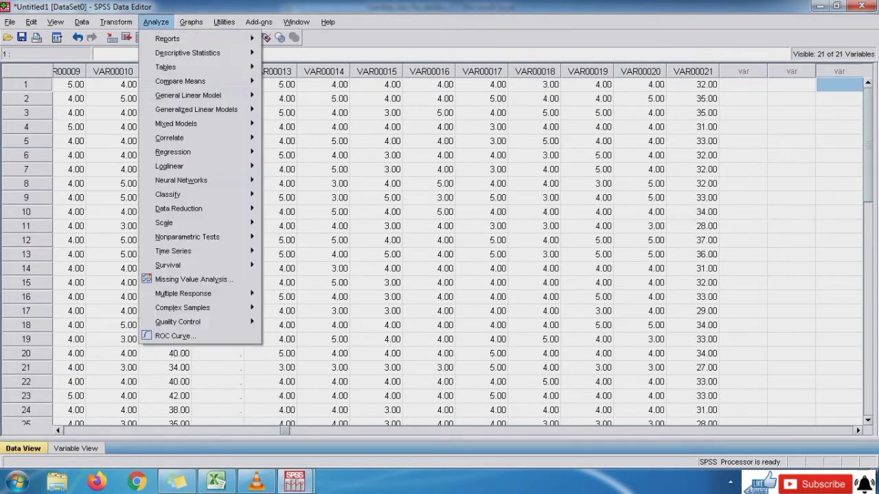
mouse_move(199, 53)
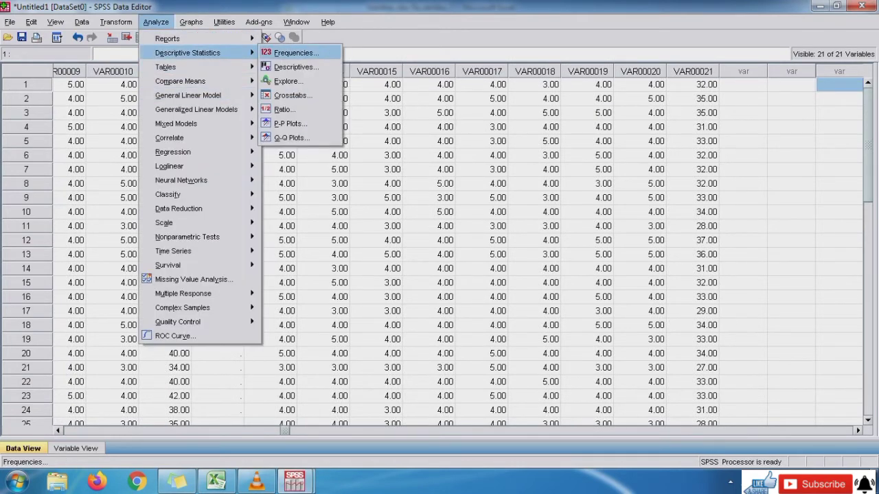
mouse_move(199, 137)
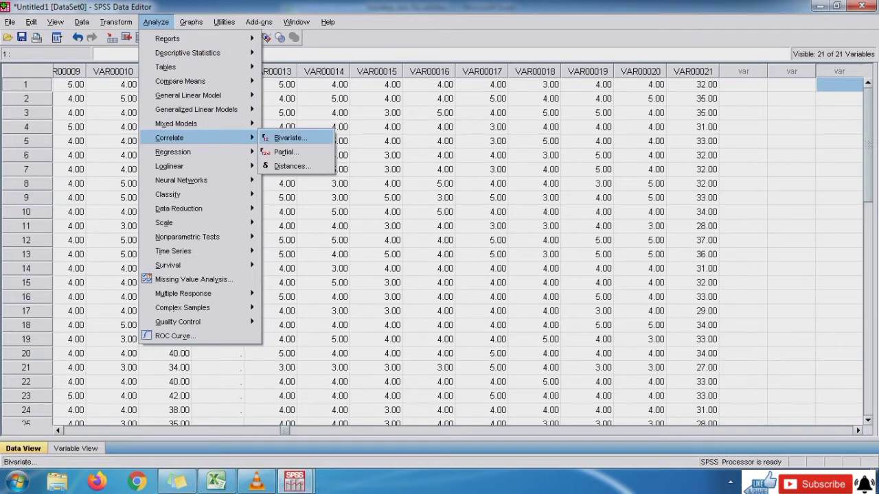
click(289, 137)
click(458, 144)
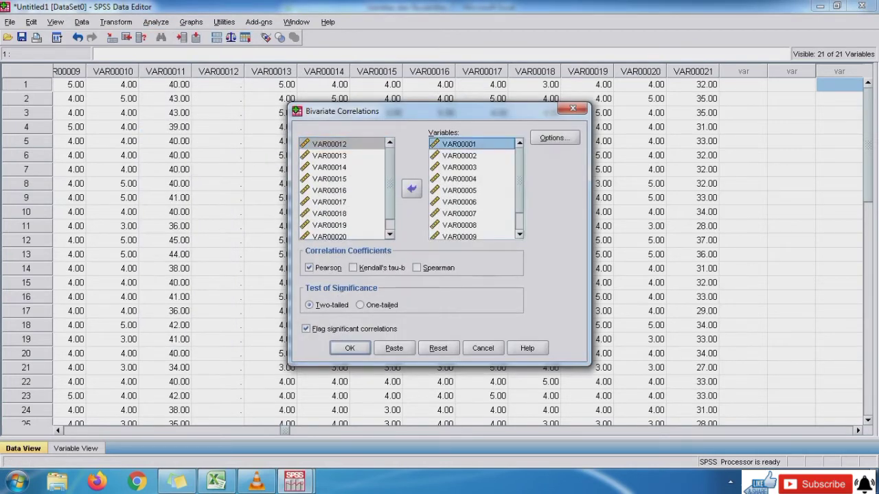
key(shift+Down)
key(shift+Down)
key(shift+Down)
key(shift+Down)
key(shift+Down)
key(shift+Down)
key(shift+Down)
key(shift+Down)
key(shift+Down)
key(shift+Down)
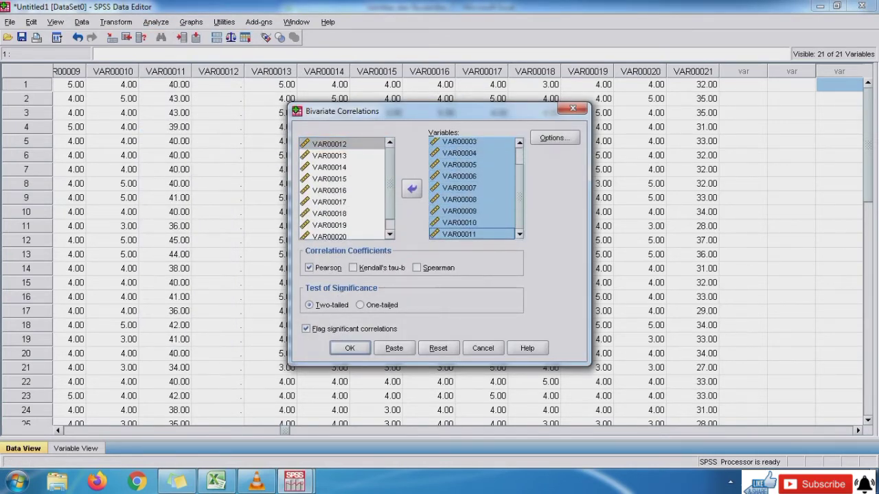
click(411, 188)
Add VAR00013 through VAR00021 as the analysis variables and run the two-tailed Pearson correlation.
drag(389, 177, 389, 203)
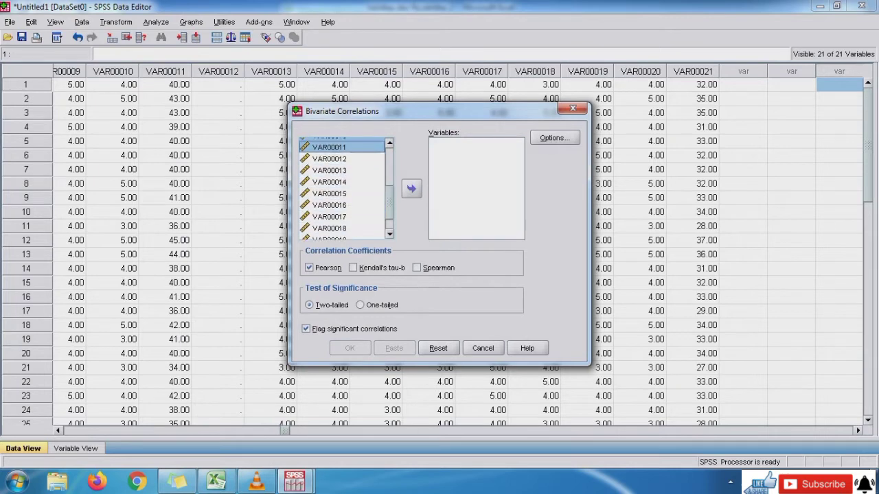
click(329, 170)
key(shift+Down)
key(shift+Down)
key(shift+Down)
key(shift+Down)
key(shift+Down)
key(shift+Down)
key(shift+Down)
key(shift+Down)
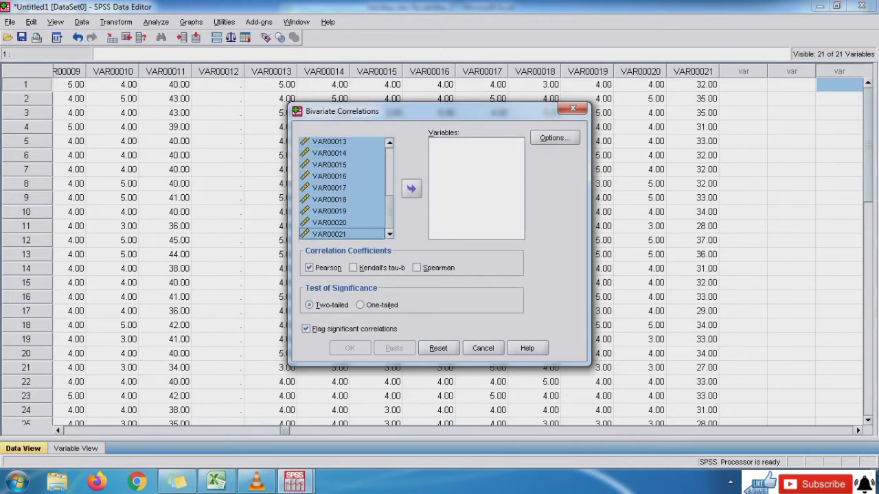
click(412, 188)
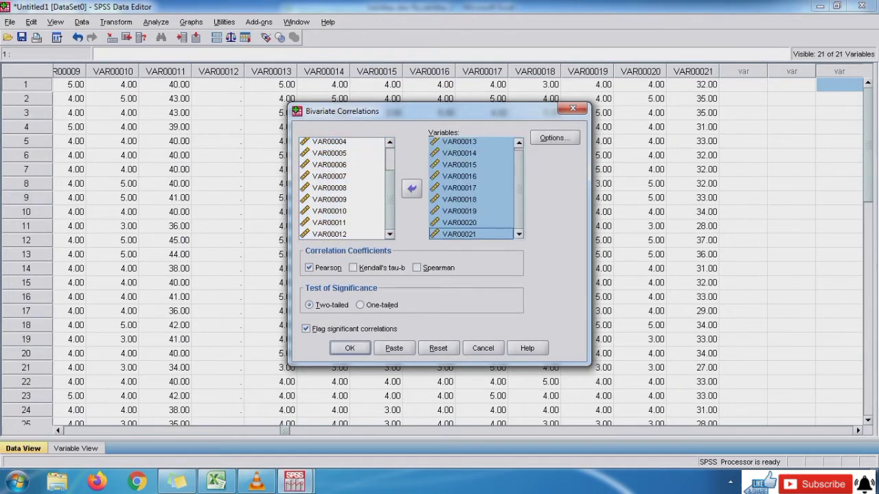
key(Return)
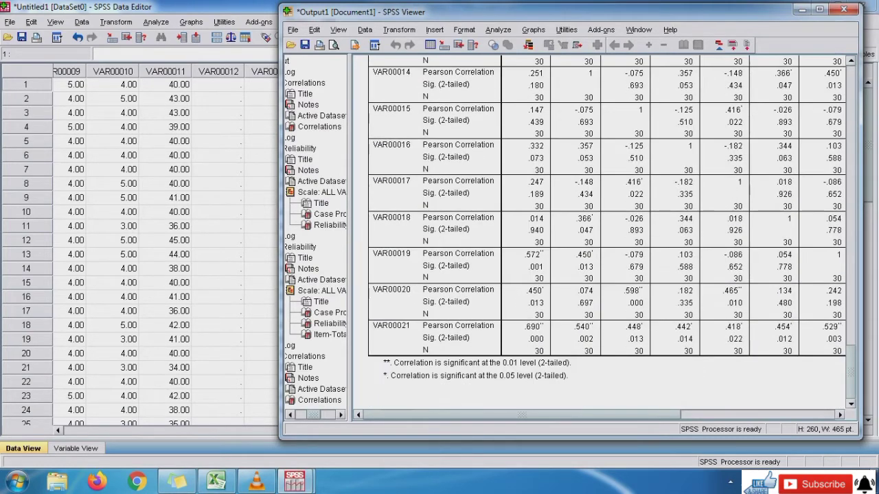
Show Excel in a smaller window beside the SPSS output and compare the r hitung values in row 35 with the VAR00021 correlations.
click(216, 481)
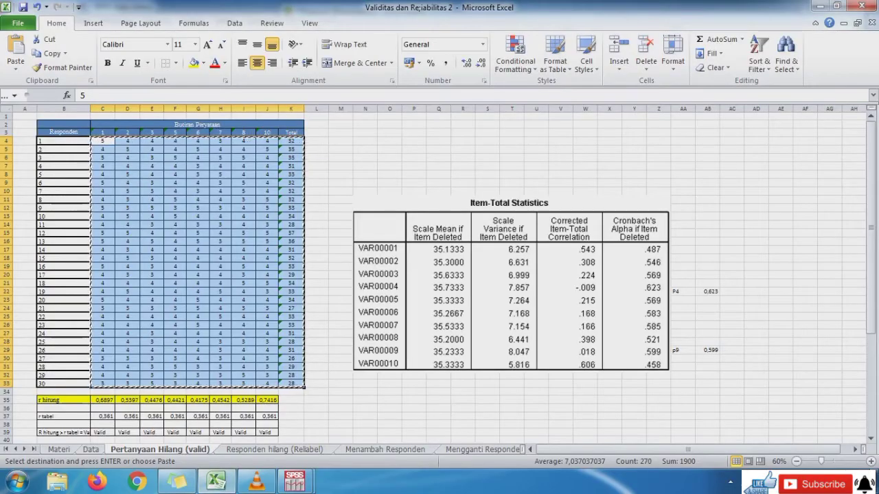
click(837, 6)
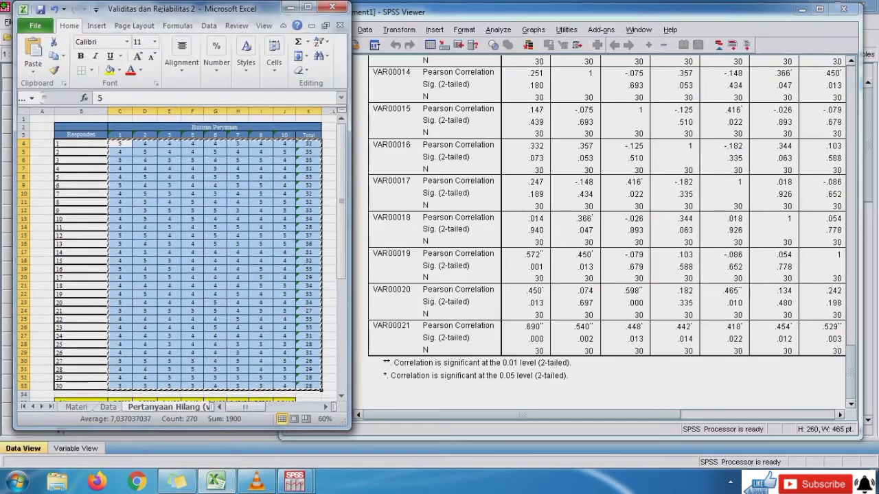
drag(341, 204, 342, 271)
click(156, 279)
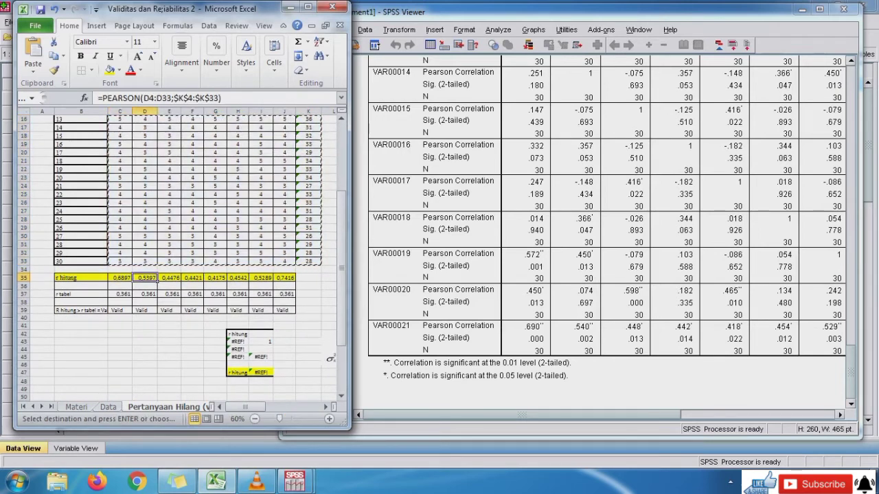
click(180, 278)
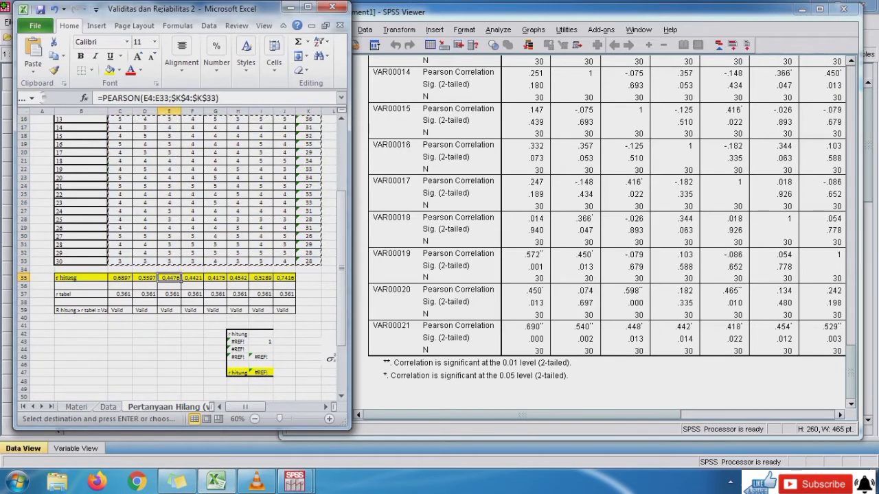
click(194, 279)
click(216, 279)
click(245, 279)
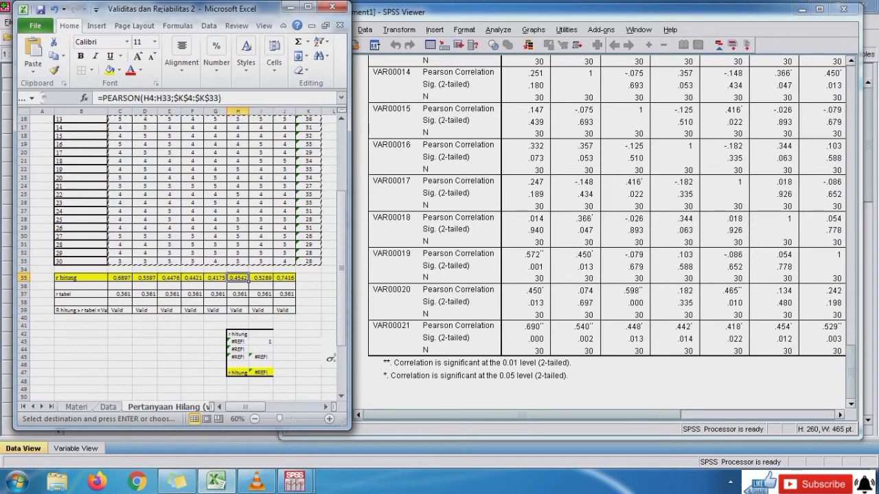
drag(522, 415, 636, 415)
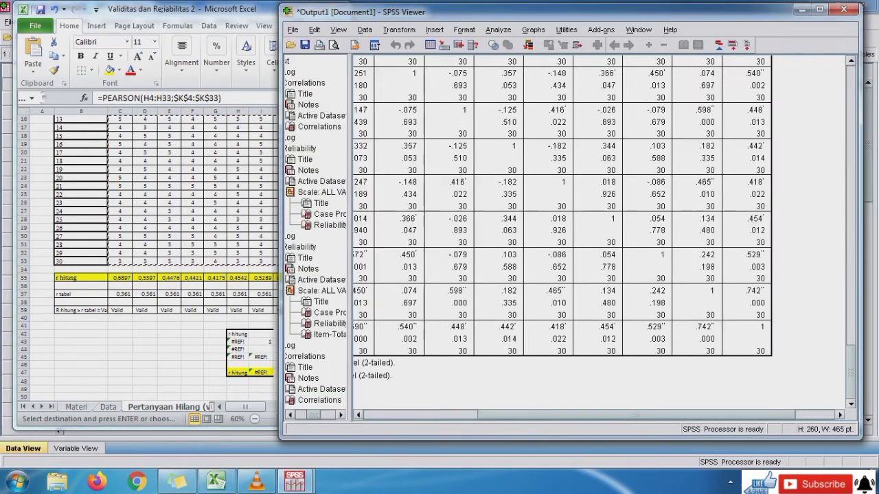
click(248, 279)
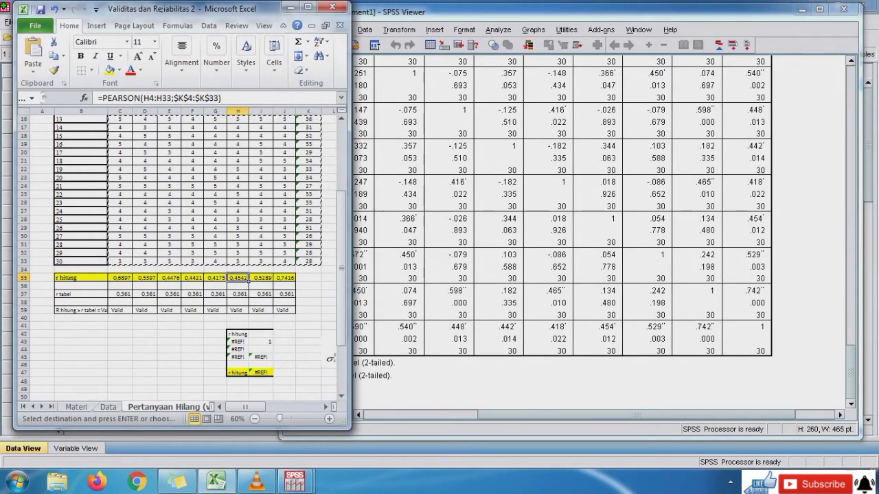
click(267, 278)
click(294, 278)
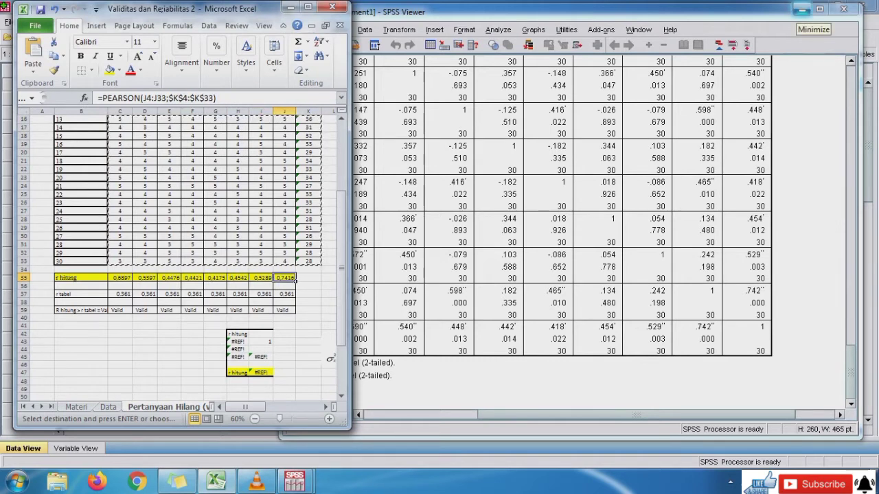
Maximize the Excel window, clear the leftover #REF! block in G42:J48 including its yellow fill, and delete the variance formula picture beside it.
click(238, 349)
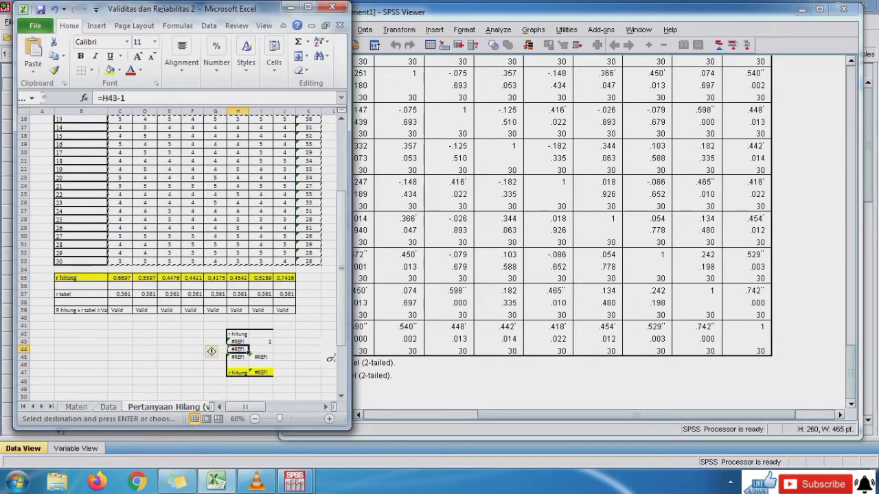
drag(215, 334, 285, 381)
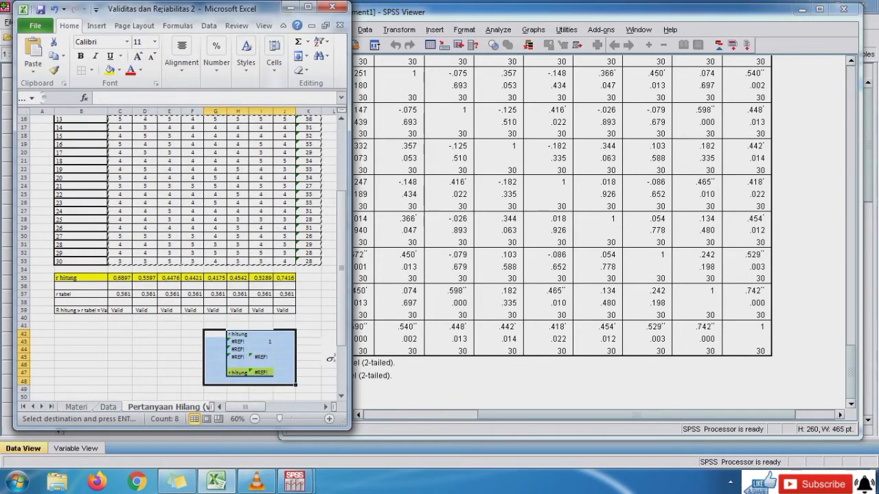
click(308, 7)
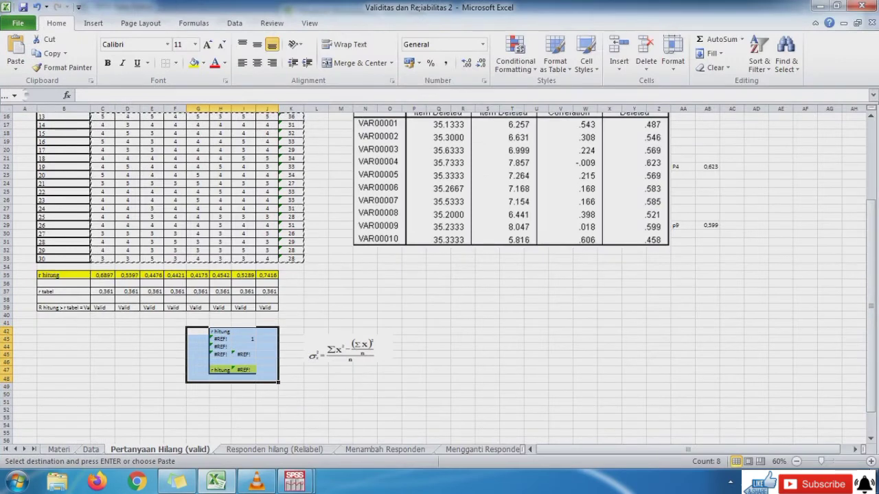
key(Escape)
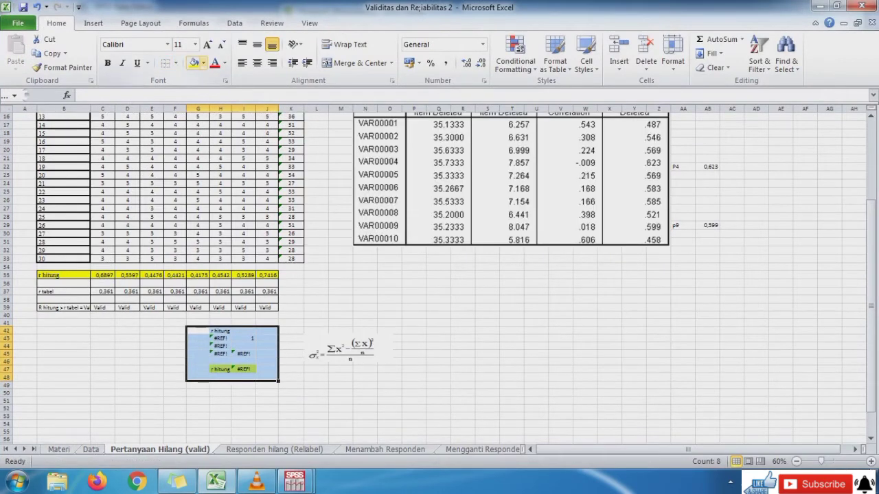
click(204, 62)
click(218, 170)
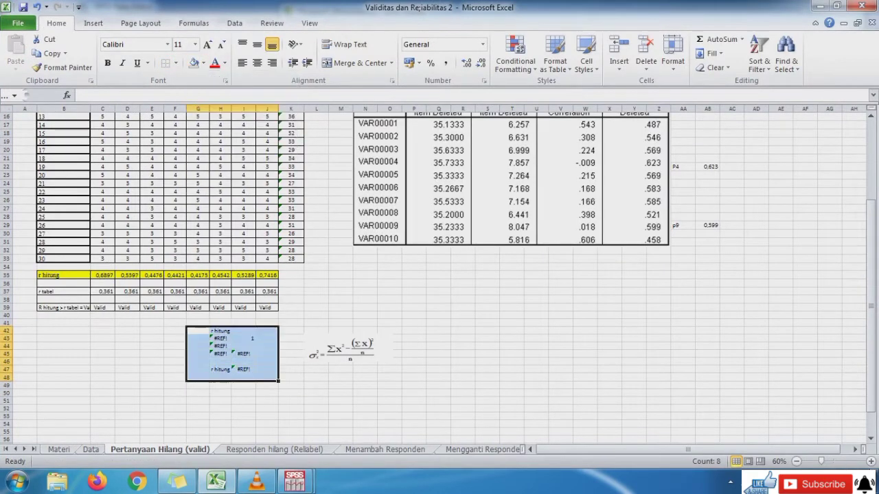
key(Delete)
click(347, 352)
key(Delete)
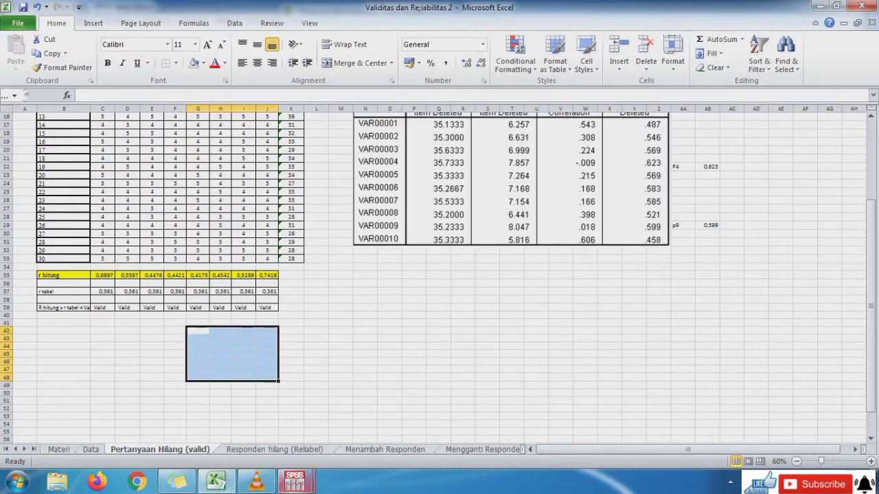
Switch to the SPSS Data Editor, open Reliability Analysis and remove VAR00001 through VAR00010 from the items.
click(296, 482)
click(221, 415)
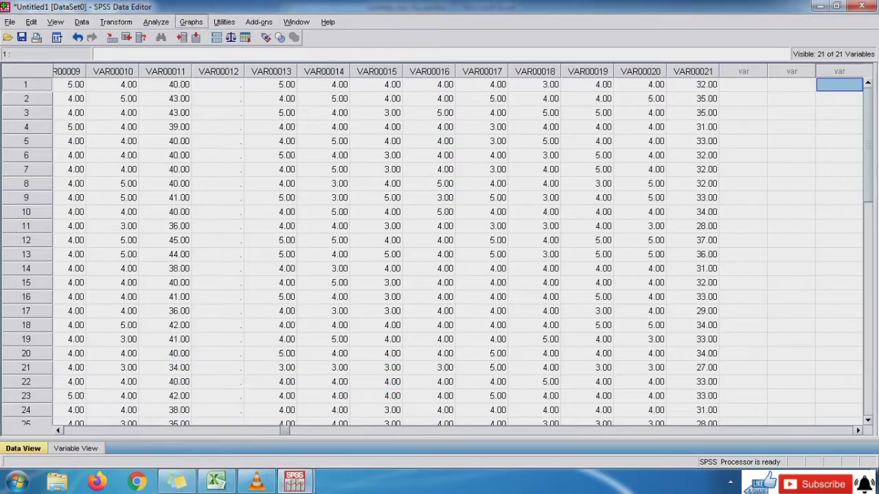
click(156, 22)
mouse_move(206, 223)
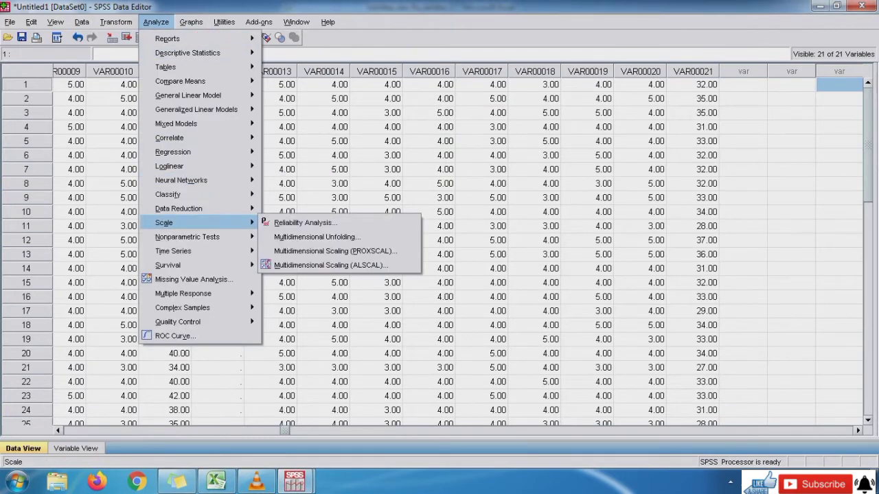
click(305, 223)
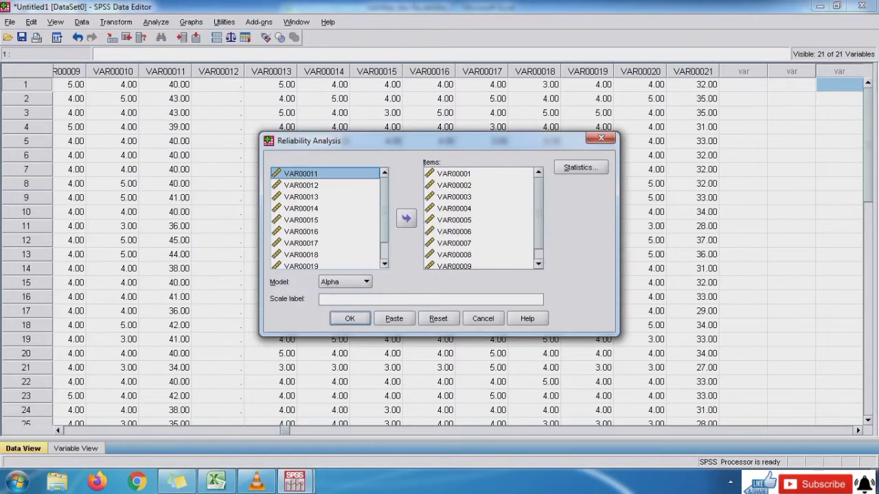
click(454, 173)
key(shift+Down)
key(shift+Down)
key(shift+Down)
key(shift+Down)
key(shift+Down)
key(shift+Down)
key(shift+Down)
key(shift+Down)
key(shift+Down)
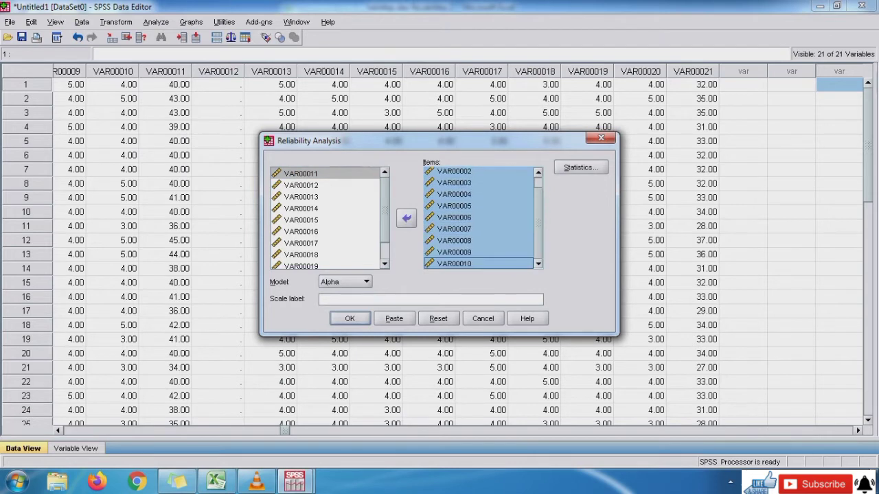
click(406, 219)
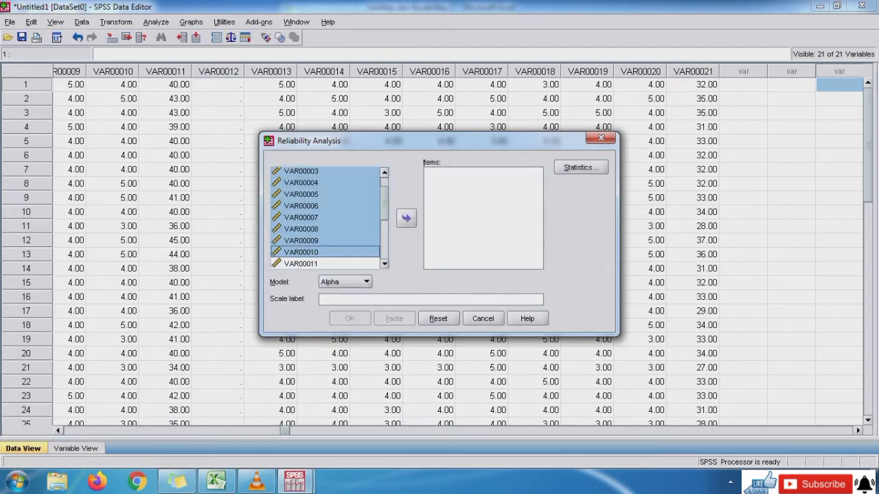
Add VAR00013 through VAR00020 as the items and run the reliability analysis with the Alpha model.
scroll(327, 216, down, 3)
click(301, 179)
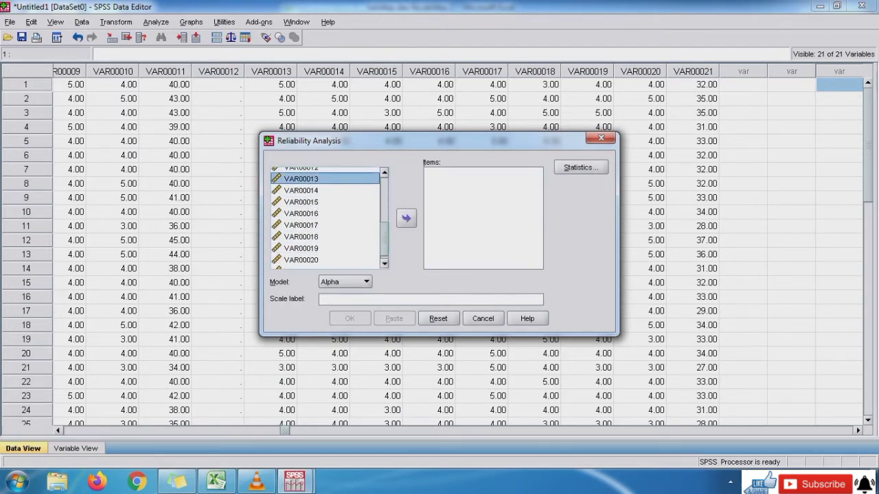
key(shift+Down)
key(shift+Down)
key(shift+Down)
key(shift+Down)
key(shift+Down)
key(shift+Down)
key(shift+Down)
key(shift+Down)
key(shift+Up)
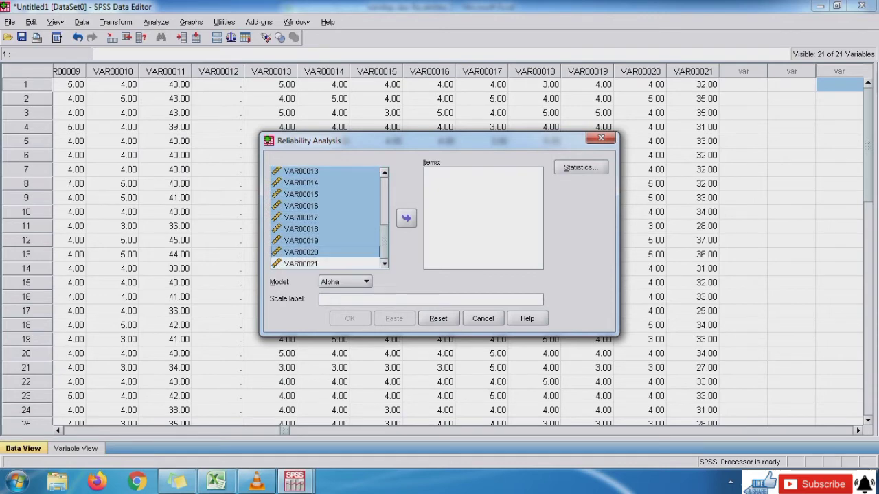
click(407, 218)
click(350, 319)
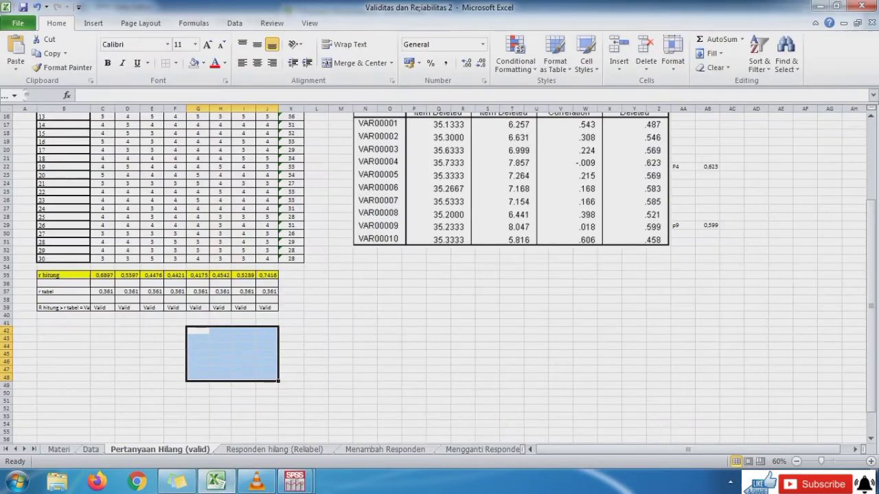
Paste the copied Reliability Statistics table into Excel at M35 as a PNG picture, enlarged to about 3,48 × 7,76 cm and shifted towards column N.
click(365, 292)
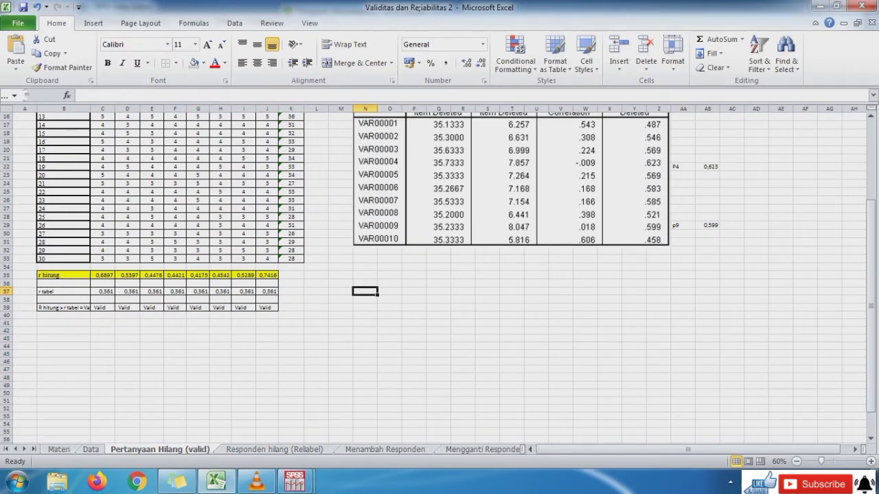
click(341, 276)
right_click(348, 277)
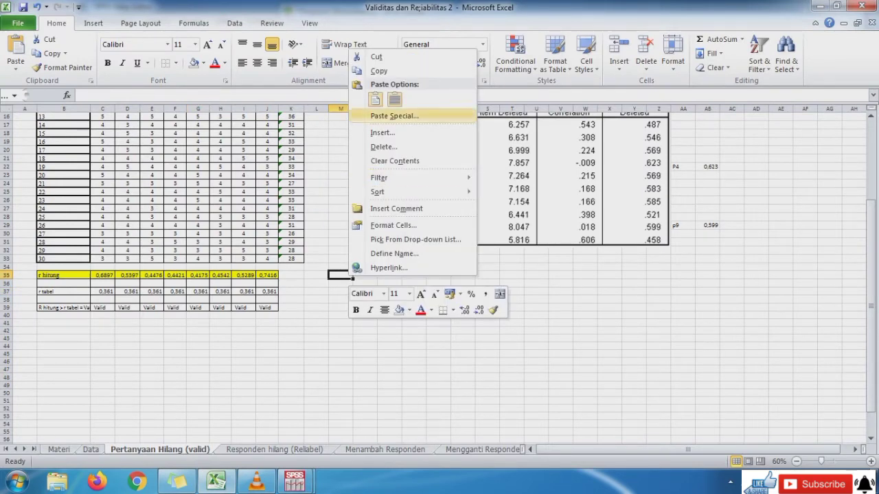
click(385, 114)
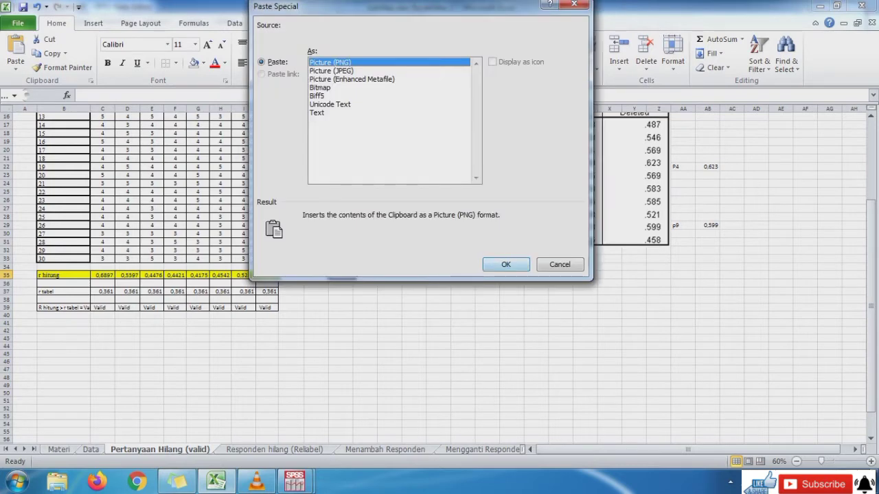
click(507, 264)
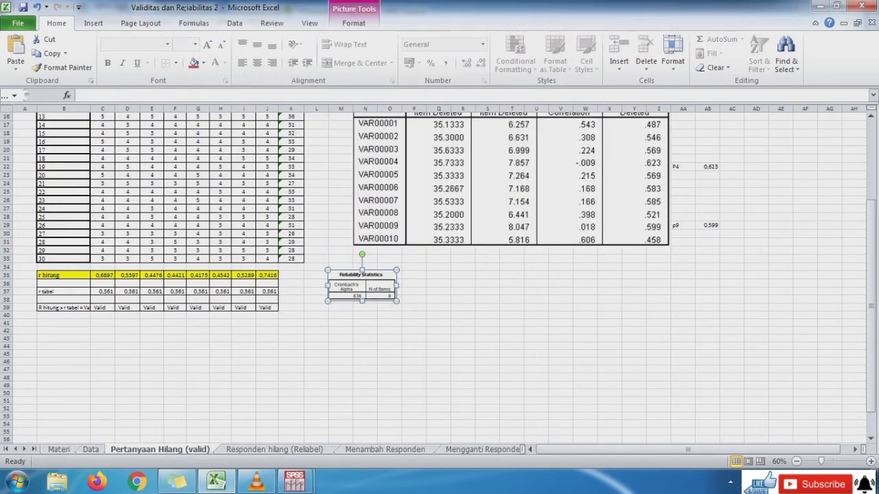
drag(396, 301, 441, 321)
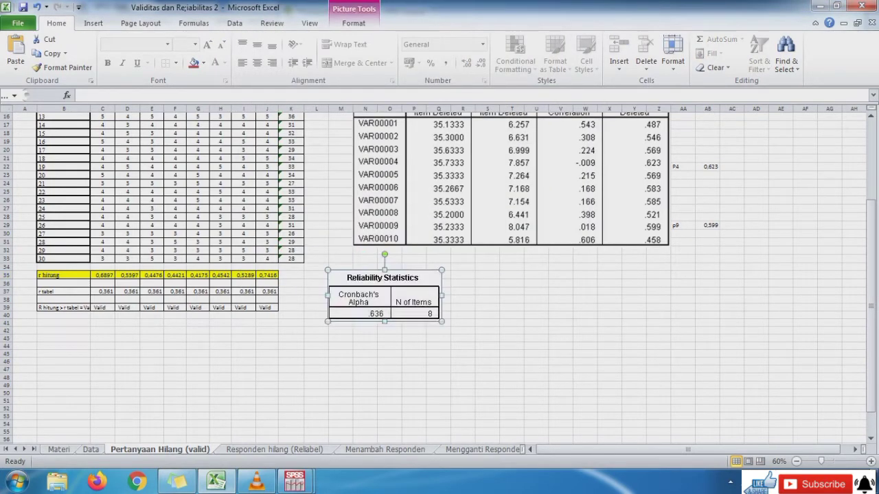
drag(392, 295, 422, 295)
double_click(377, 291)
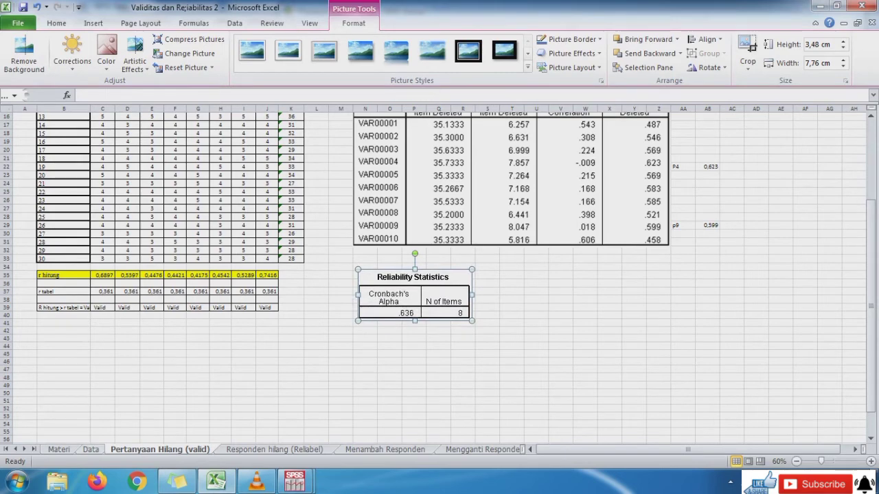
Copy the reliability criteria block S36:T40 from the Data sheet to T35 on Pertanyaan Hilang (valid) and fit column T to its text.
click(91, 450)
double_click(704, 305)
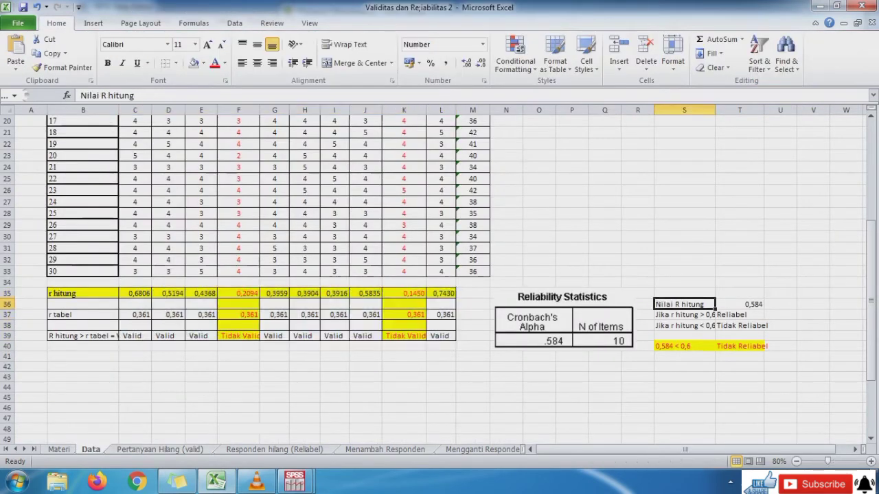
drag(705, 304, 740, 346)
click(684, 367)
key(ctrl+c)
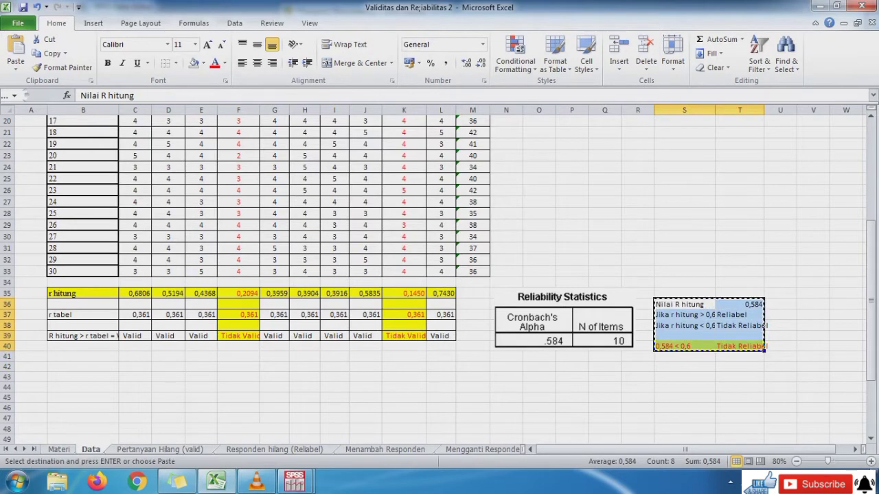
key(ctrl+Page_Down)
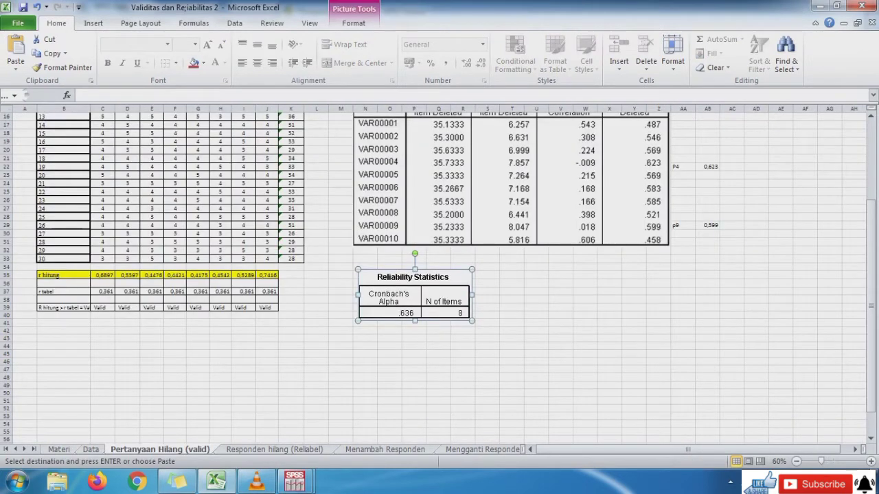
click(511, 276)
key(ctrl+v)
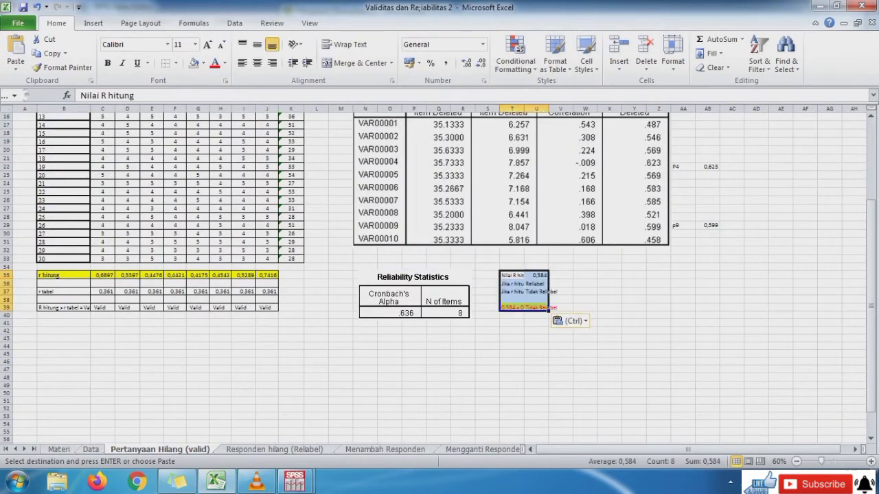
double_click(524, 108)
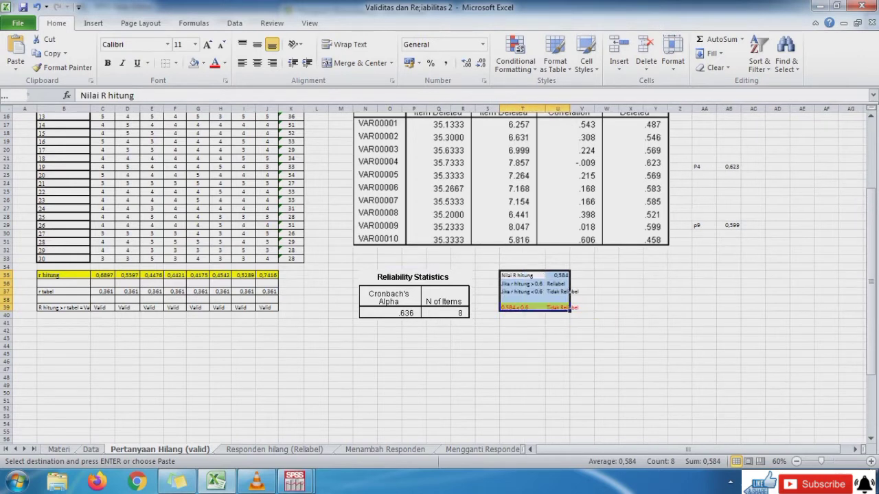
Set the Nilai R hitung value in U35 to 0,636.
click(558, 275)
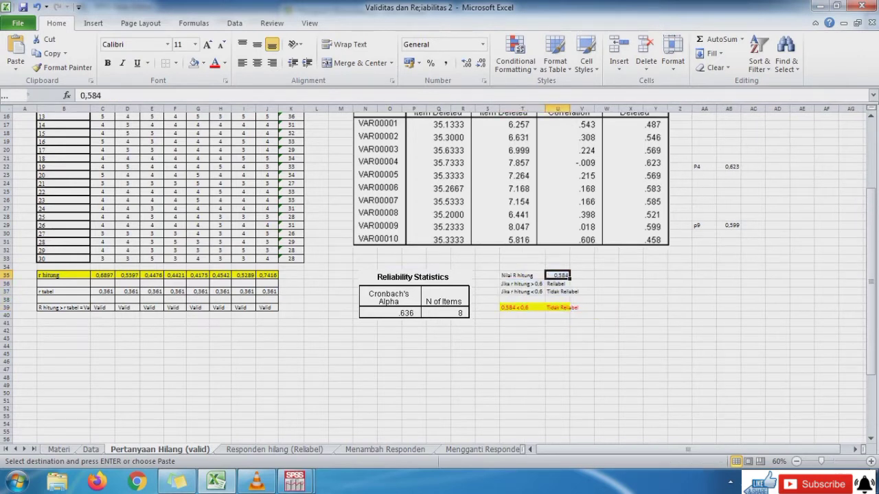
text(0,)
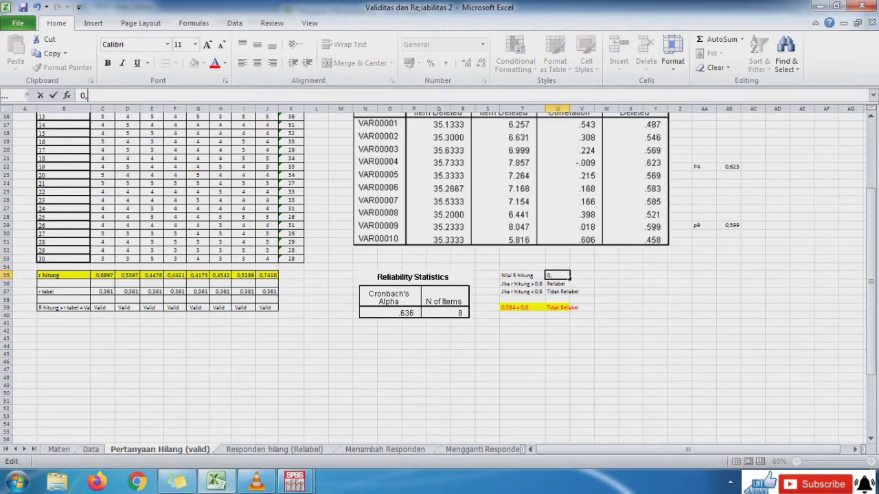
text(636)
key(Return)
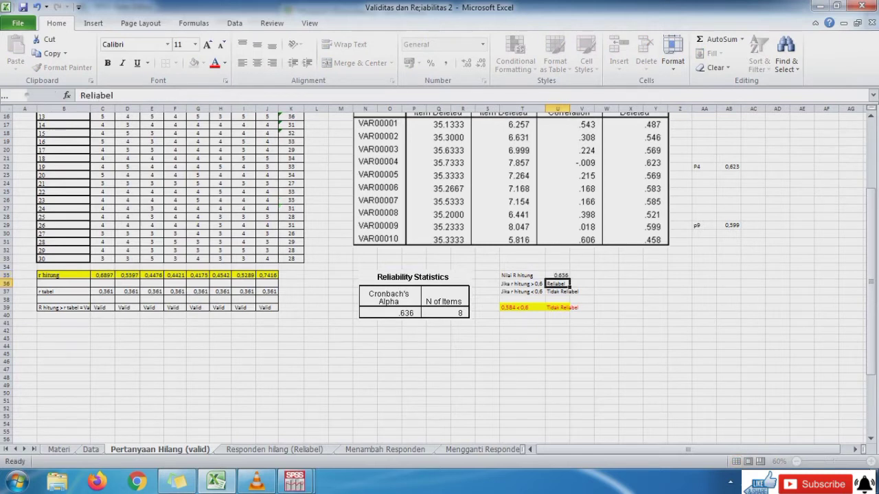
Change the highlighted conclusion in row 39 to "0,636 > 0,6" in T39 and "Reliabel" in U39.
key(Down)
key(Down)
key(Down)
key(Left)
key(Left)
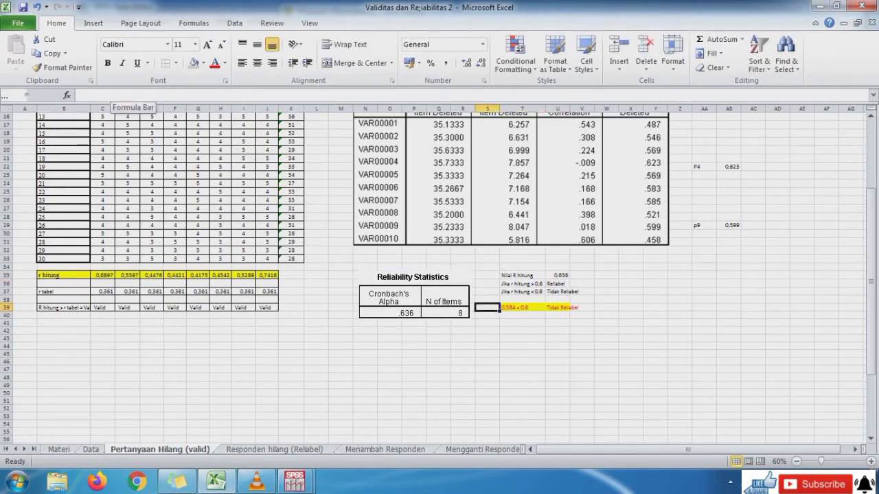
key(Right)
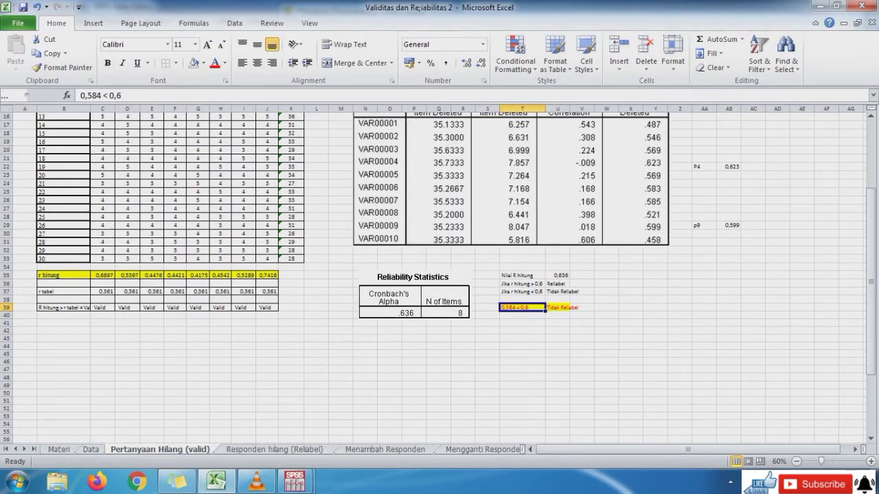
click(101, 95)
key(BackSpace)
key(BackSpace)
key(BackSpace)
text(6)
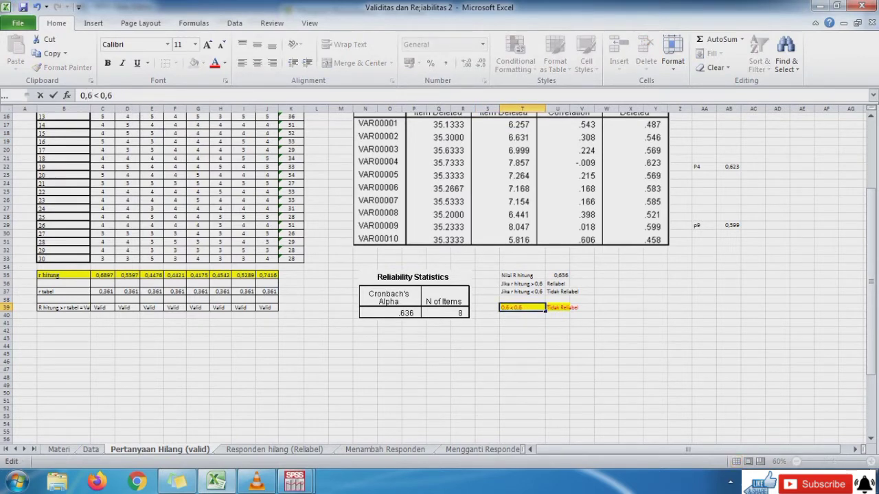
text(36)
key(Delete)
key(Delete)
text(>)
key(Tab)
text(R)
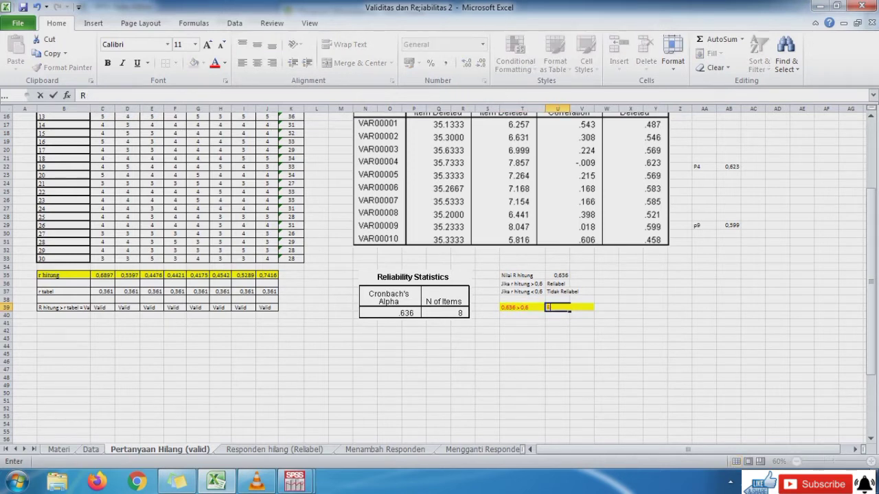
text(eliabel)
key(ctrl+Return)
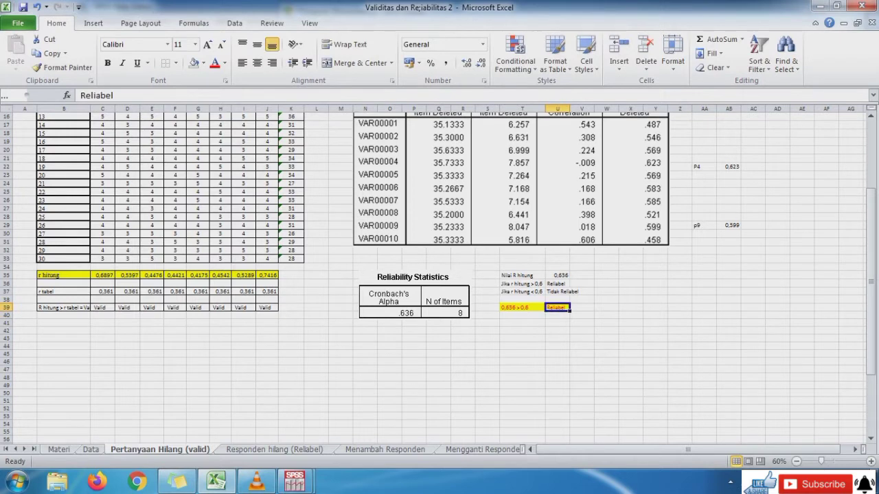
Format the conclusion in T39:U39 with black bold text.
key(shift+Left)
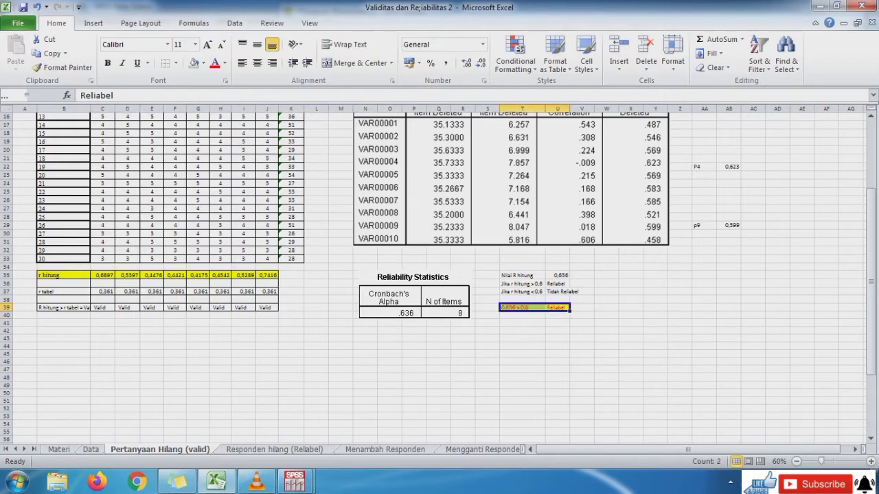
click(224, 62)
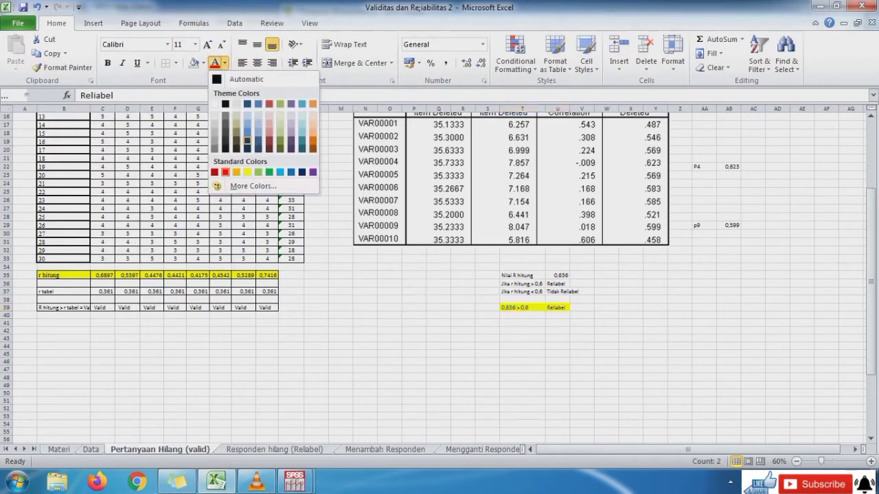
click(225, 104)
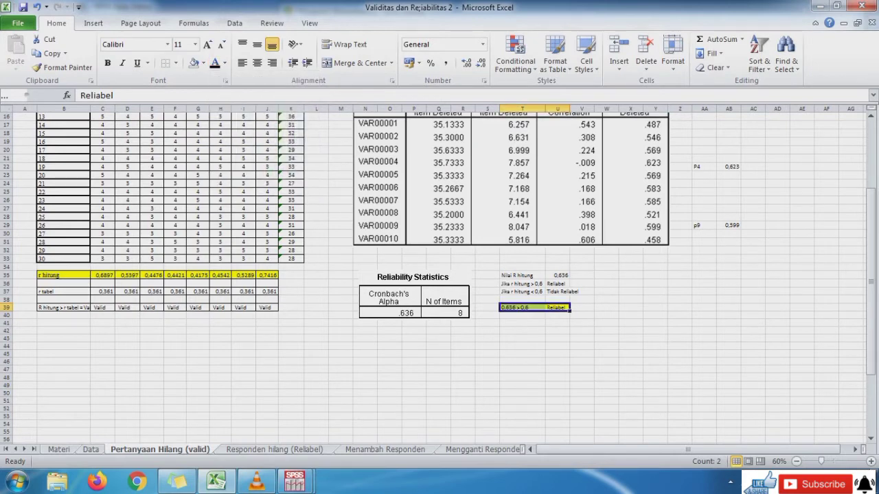
key(ctrl+b)
click(523, 361)
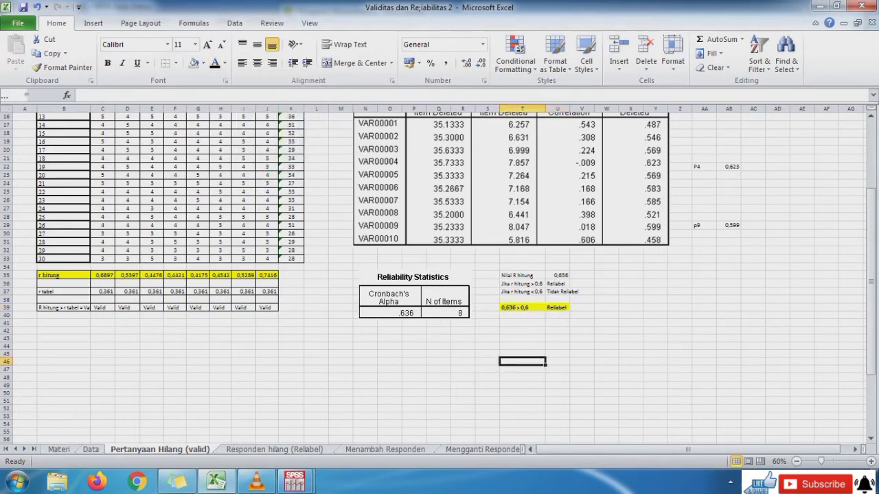
click(870, 462)
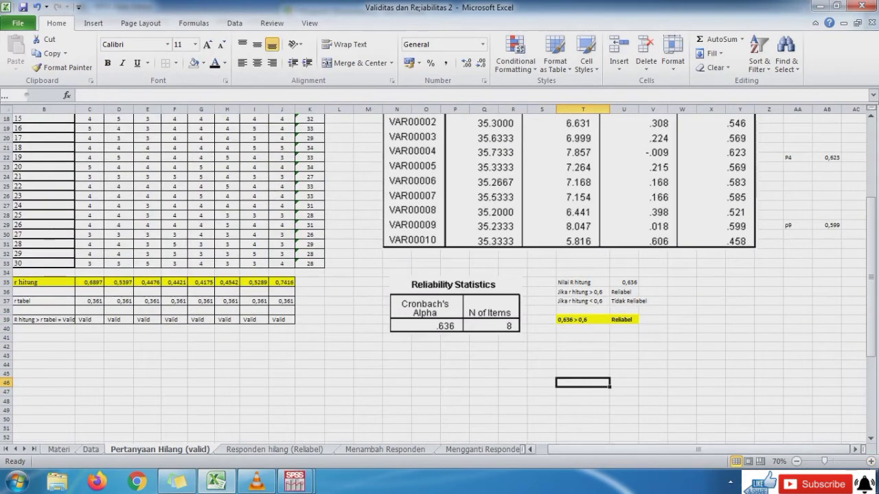
drag(749, 450, 736, 450)
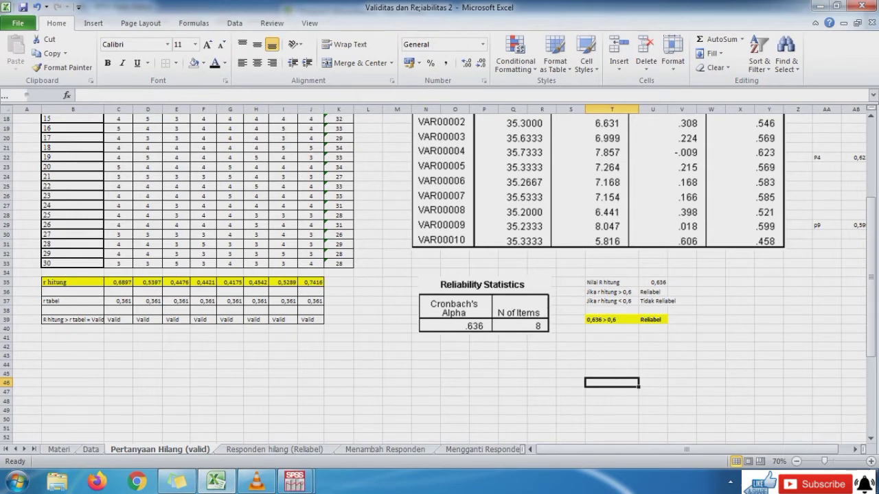
Copy the validity results block C35:L39 from the Data sheet to C35 on Responden hilang (Reliabel).
key(ctrl+Page_Down)
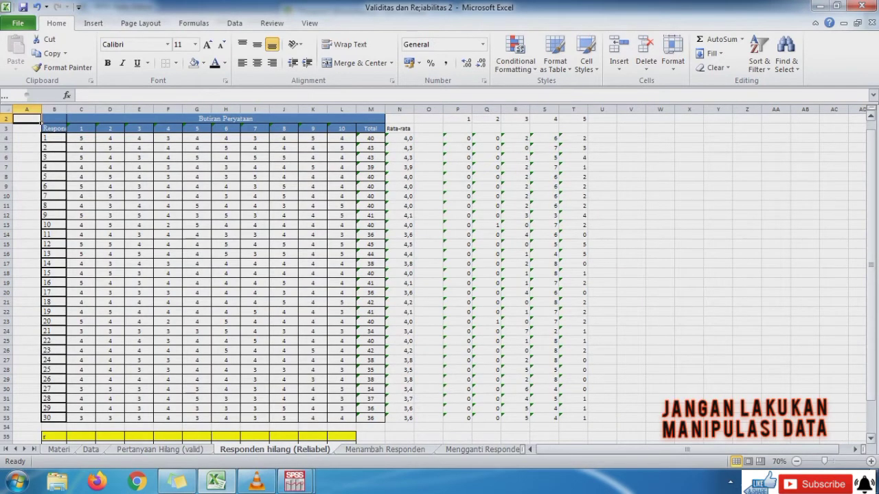
drag(871, 186, 871, 174)
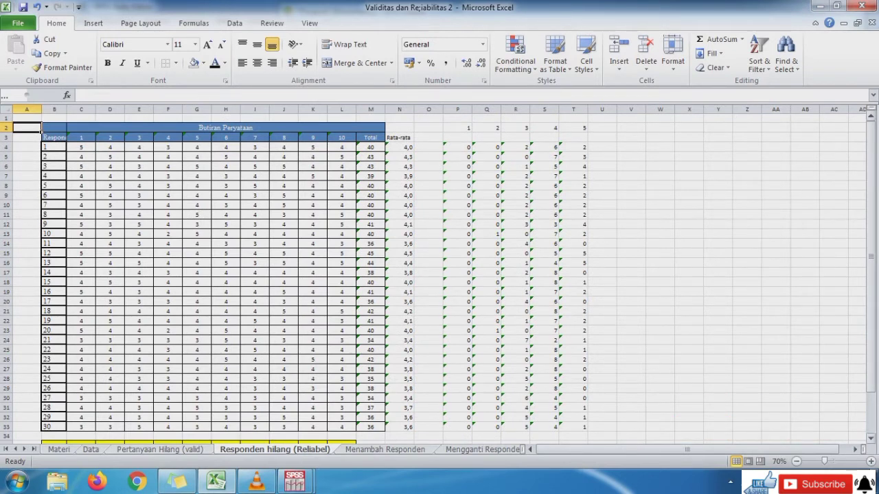
drag(871, 256, 870, 298)
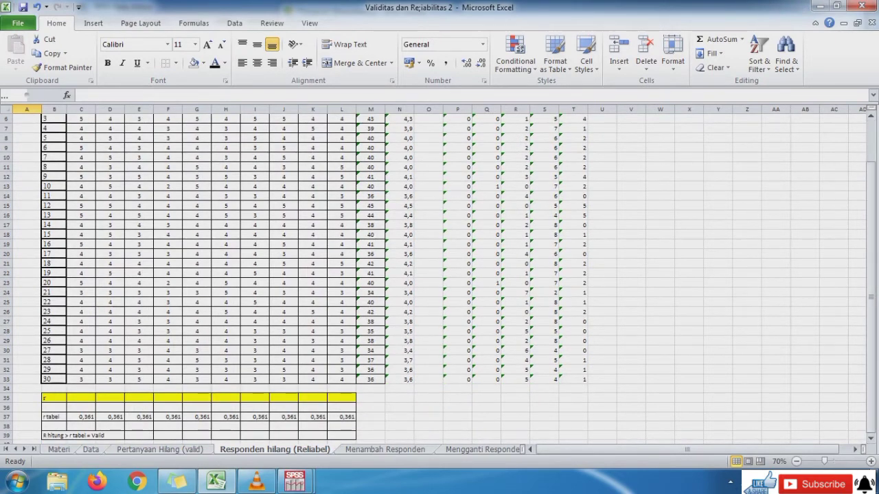
click(91, 449)
drag(134, 294, 443, 336)
key(ctrl+c)
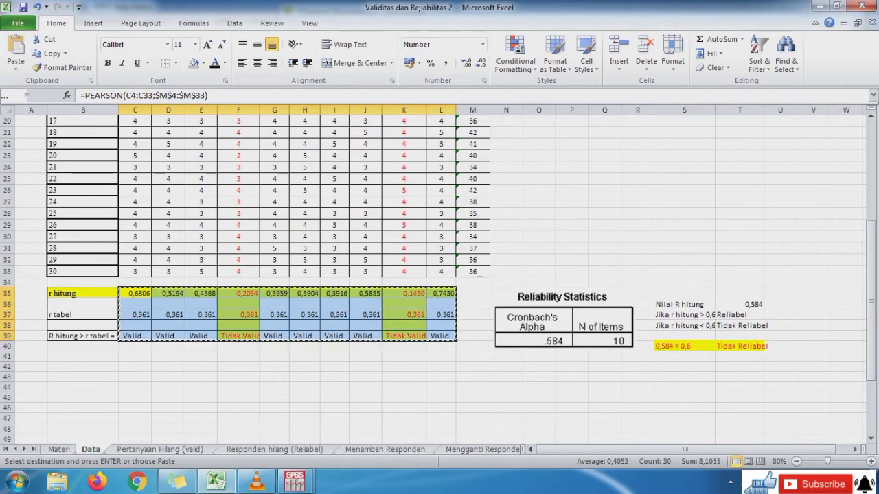
click(274, 450)
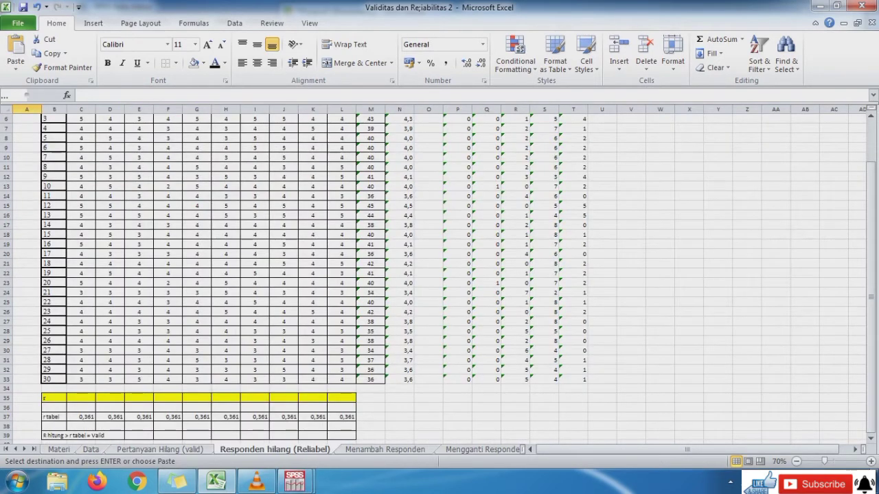
click(64, 399)
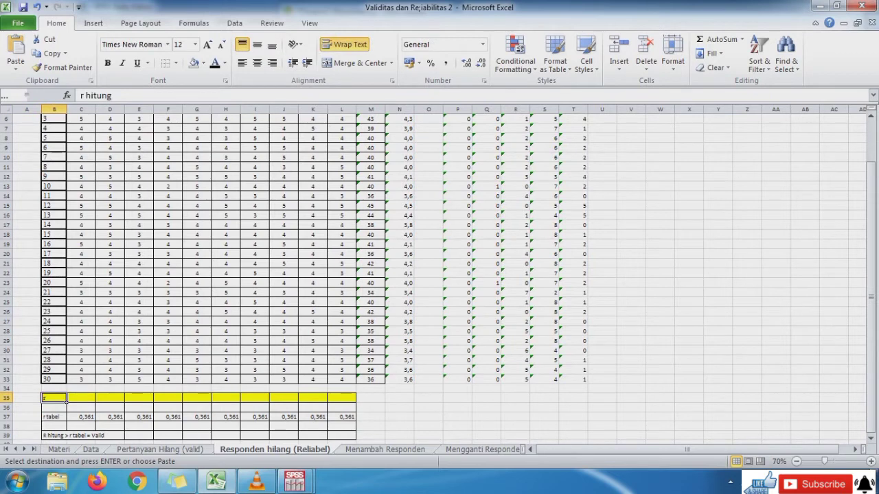
click(90, 450)
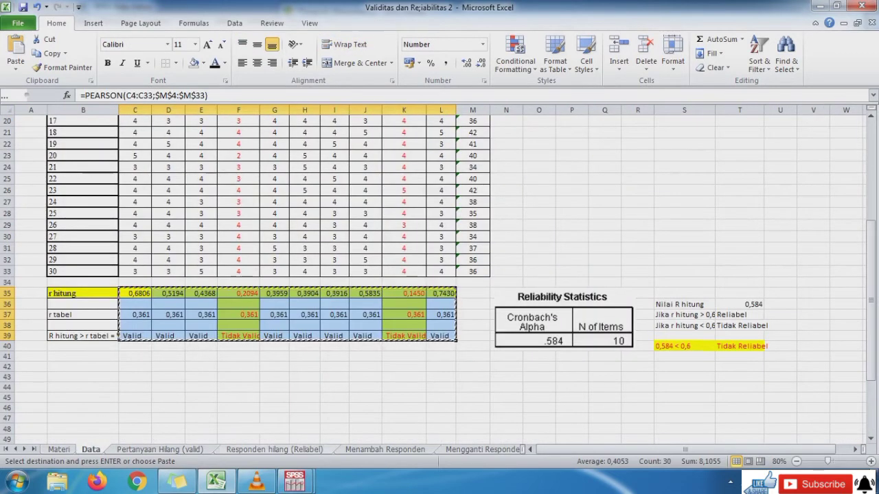
click(274, 450)
click(84, 399)
key(ctrl+v)
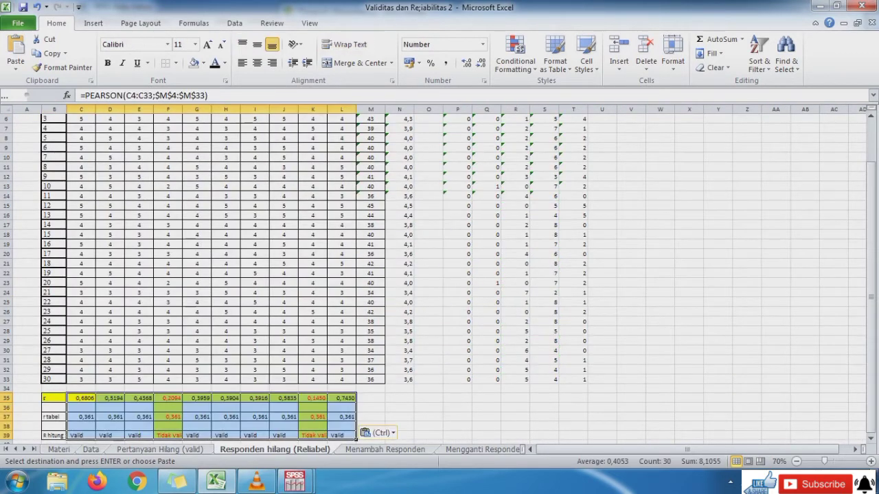
key(Right)
key(Right)
key(Right)
key(Right)
key(Right)
key(Right)
key(Right)
key(Right)
key(Right)
key(Right)
key(Right)
key(Right)
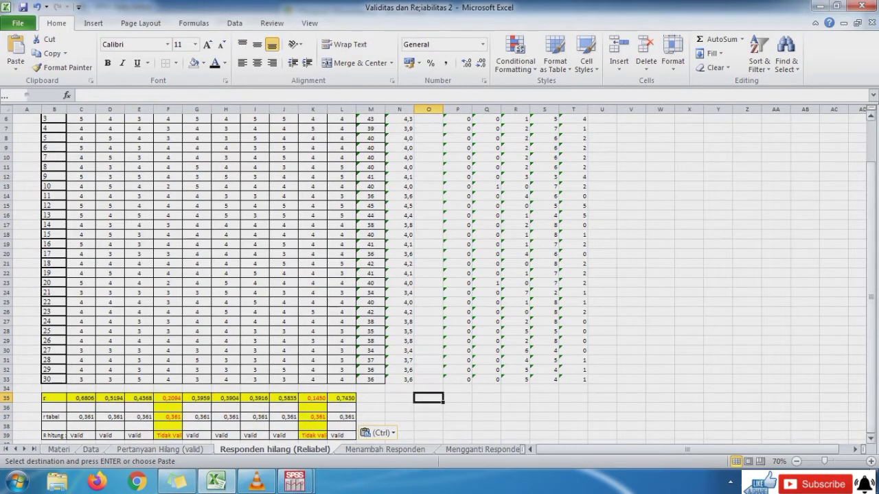
Examine the COUNTIF formulas in P4:T4 that count each answer score, and follow column T down to row 13.
drag(871, 217, 870, 176)
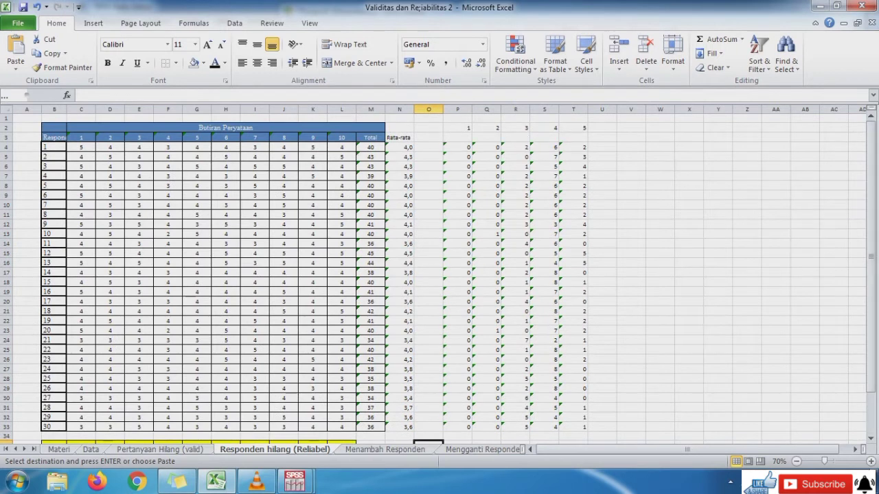
click(458, 148)
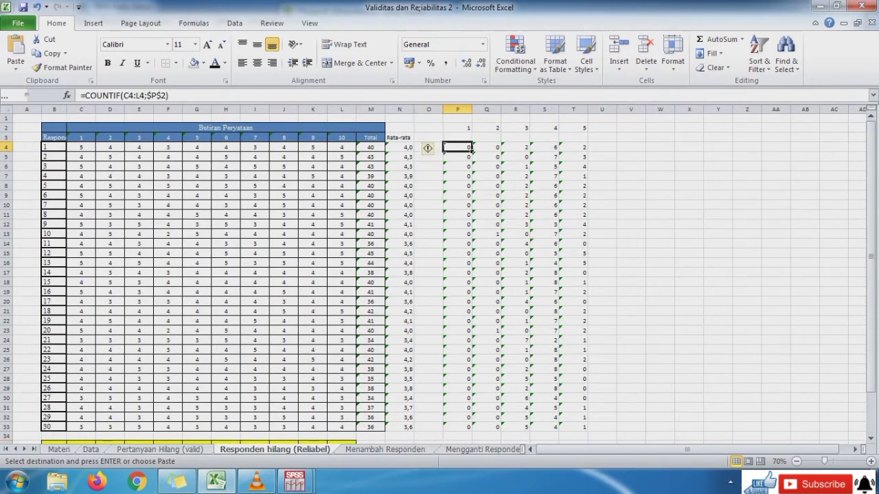
double_click(471, 149)
key(Escape)
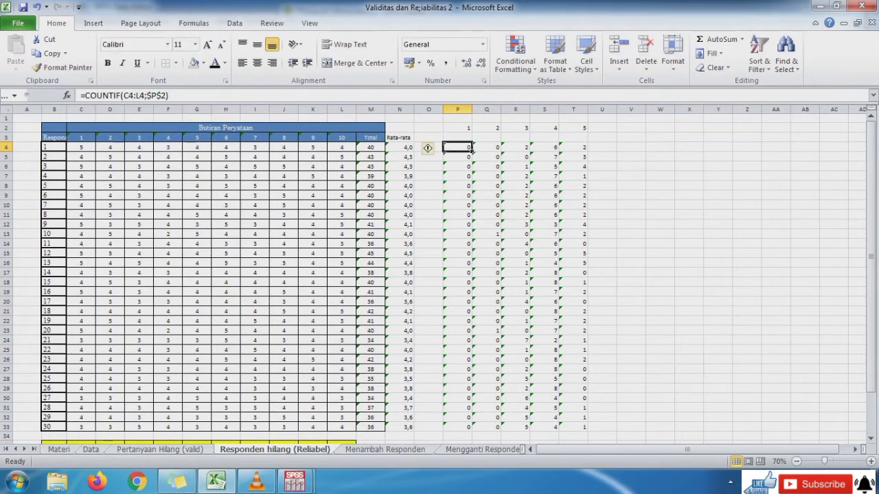
click(495, 147)
double_click(500, 148)
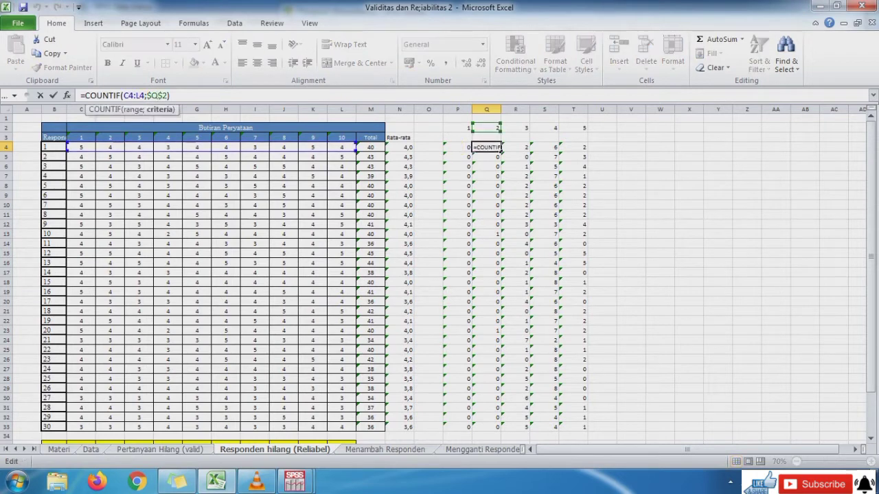
key(Escape)
click(526, 147)
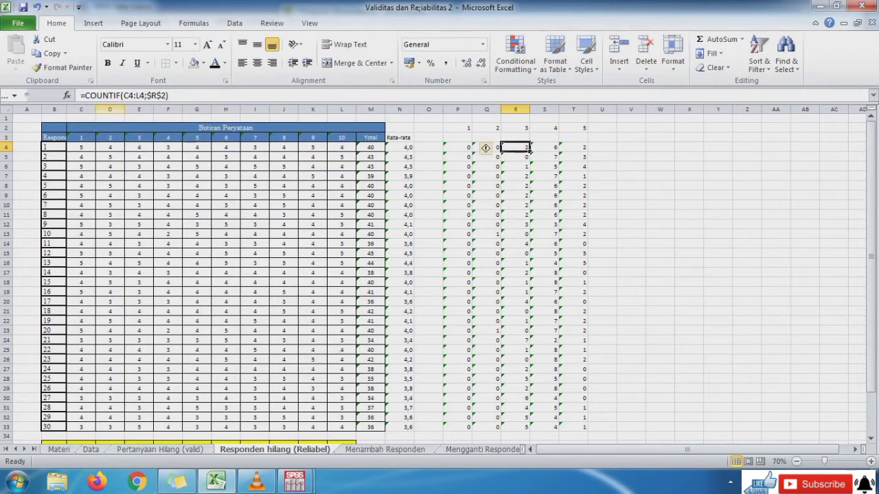
double_click(527, 147)
key(Escape)
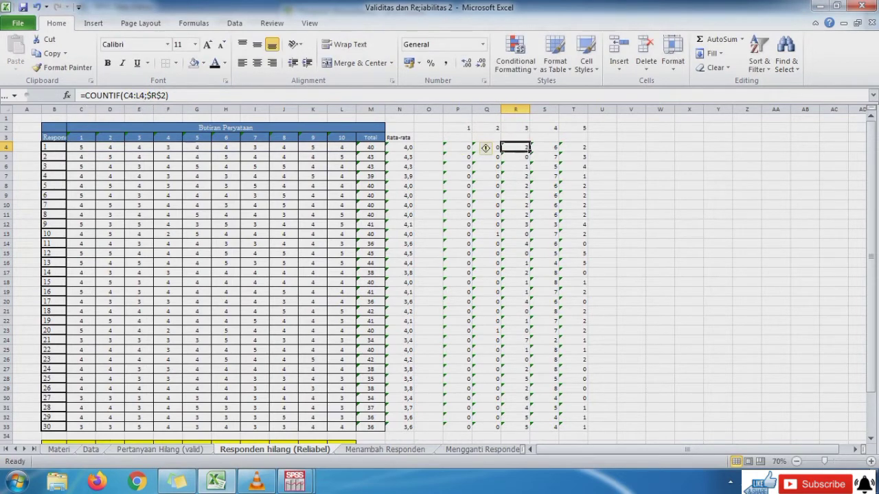
click(554, 147)
double_click(556, 148)
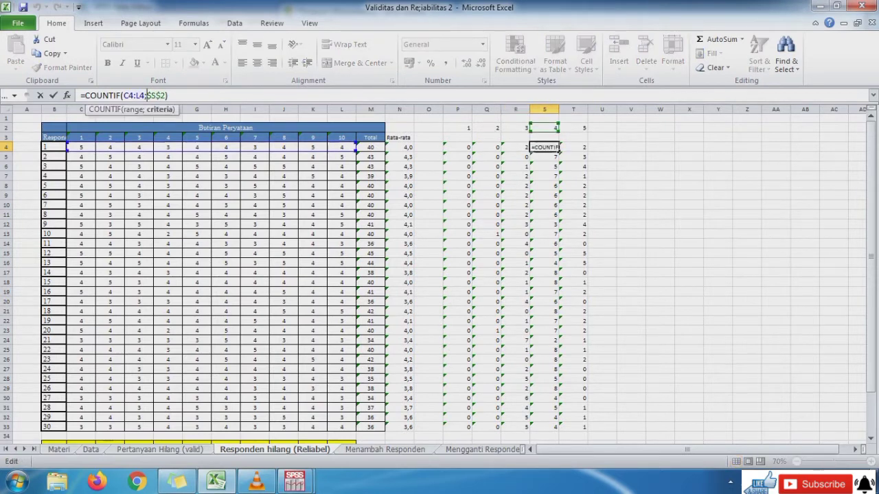
key(Escape)
click(582, 148)
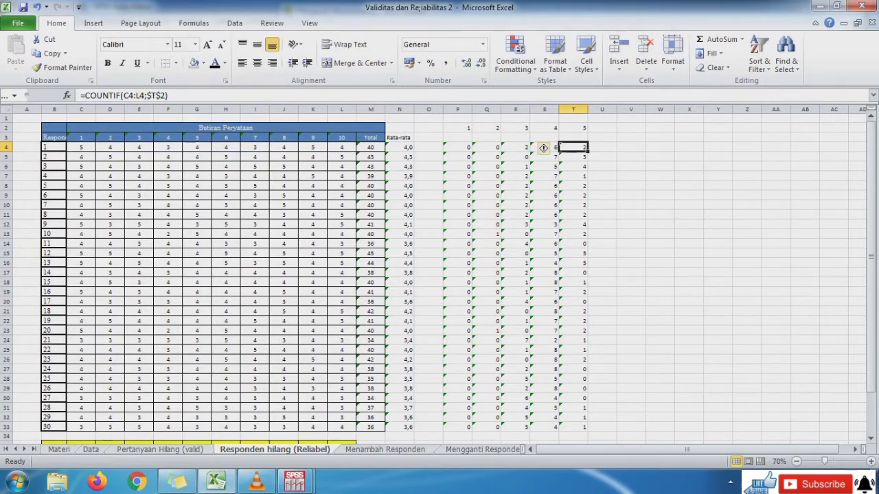
double_click(582, 147)
key(Escape)
key(Down)
key(Down)
key(Down)
key(Down)
key(Down)
key(Down)
key(Down)
key(Down)
key(Down)
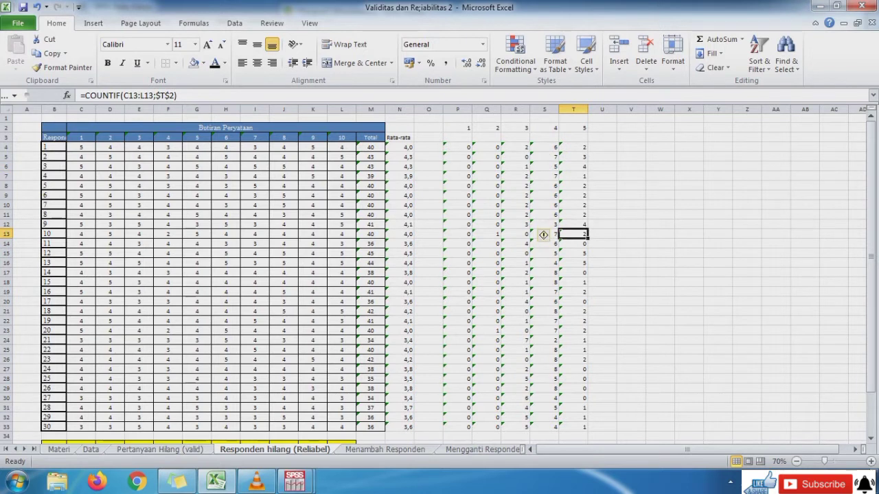
Highlight respondent 10's row, B13:T13, with yellow fill.
drag(399, 147, 399, 407)
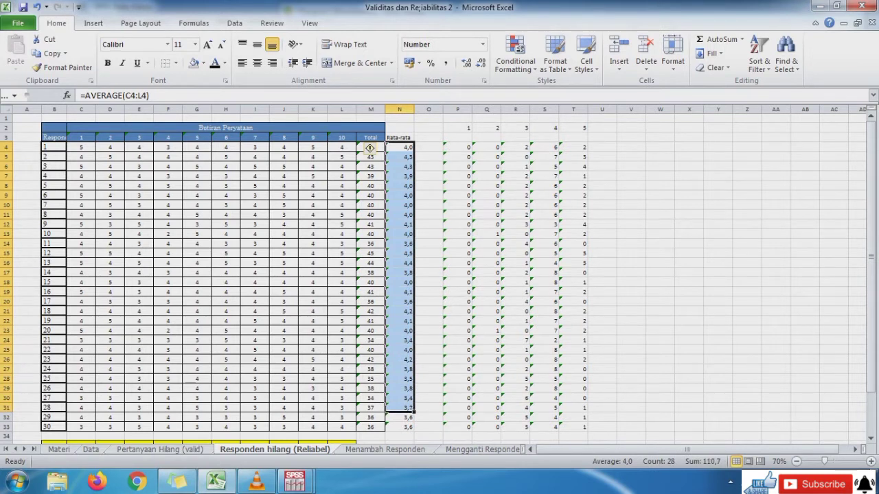
drag(400, 235, 558, 234)
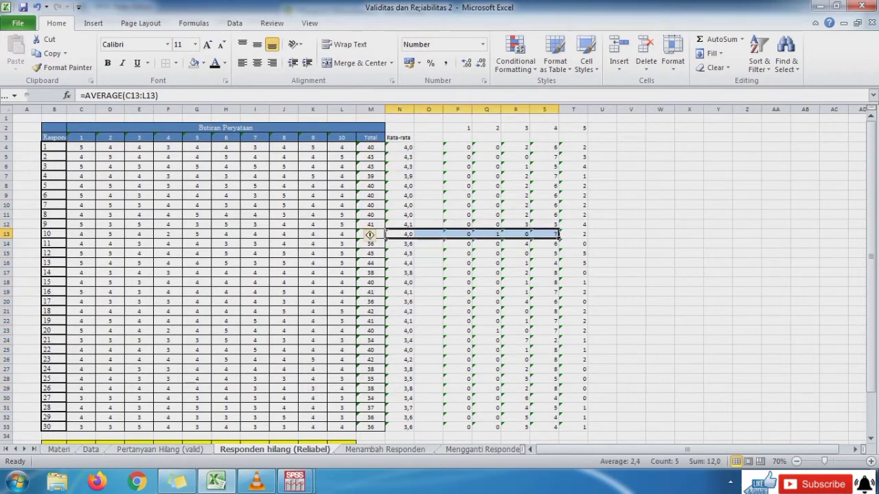
drag(55, 234, 585, 235)
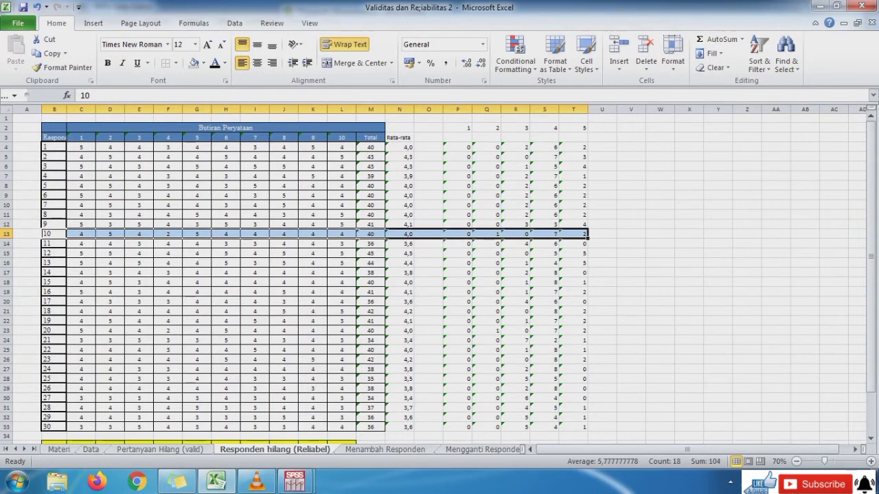
click(203, 63)
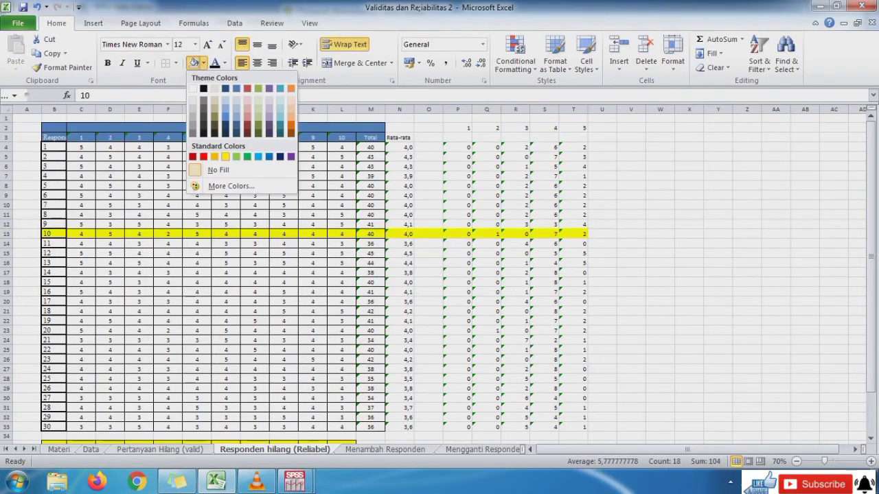
click(229, 155)
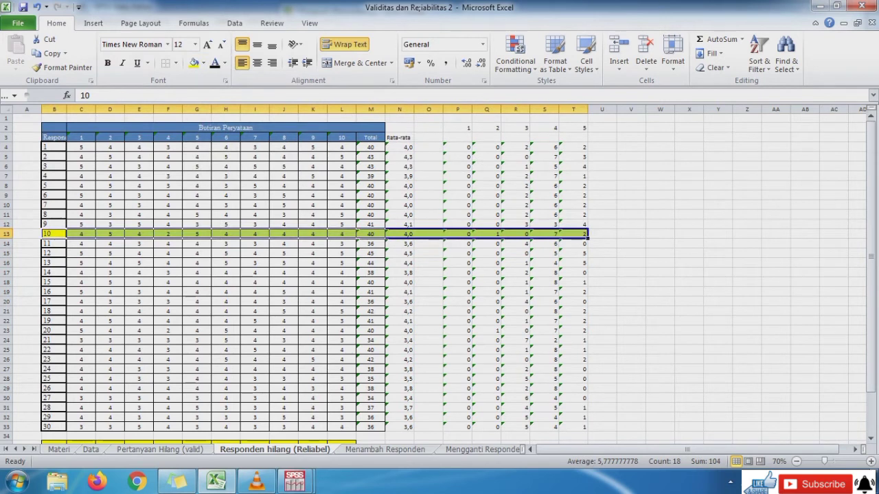
click(487, 254)
Highlight respondent 20's row, B23:T23, with the same yellow fill.
click(400, 244)
key(Down)
key(Down)
key(Down)
key(Down)
key(Down)
key(Down)
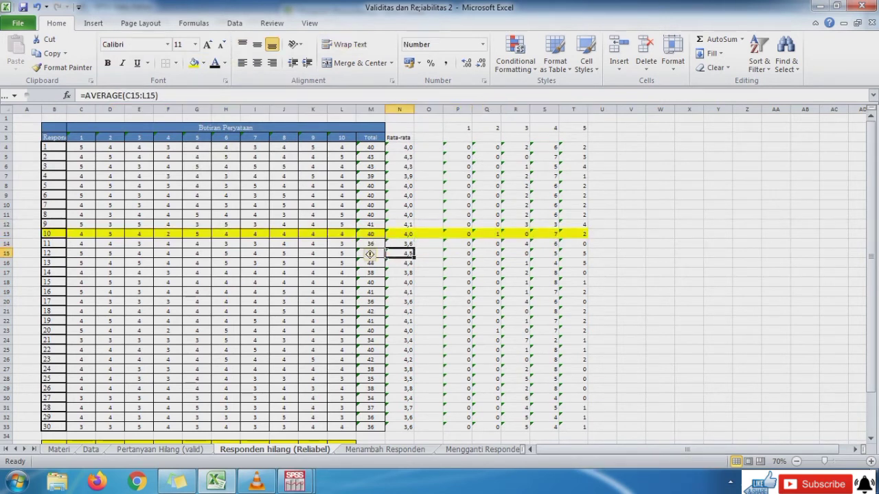
key(Down)
key(Down)
key(Down)
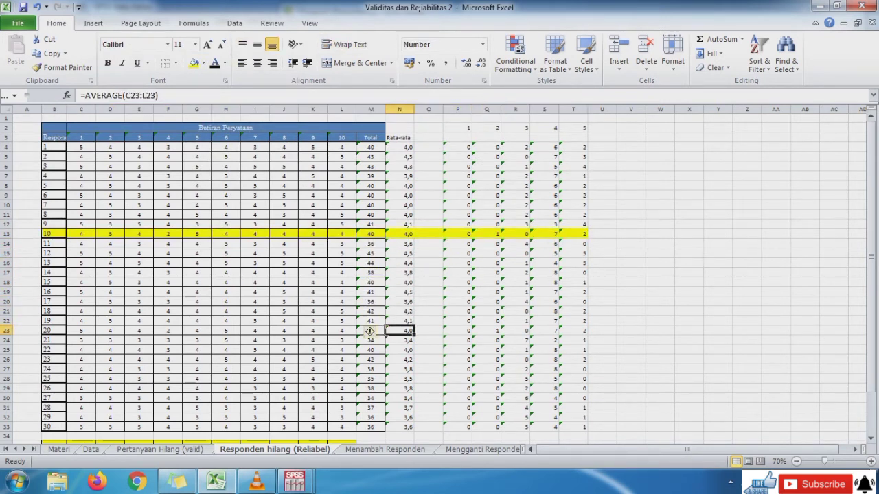
key(ctrl+Left)
key(shift+Right)
key(shift+Right)
key(shift+Right)
key(shift+Right)
key(shift+Right)
key(shift+Right)
key(shift+Right)
key(shift+Right)
key(shift+Right)
key(shift+Right)
key(shift+Right)
key(shift+Right)
key(shift+Right)
key(shift+Right)
key(shift+Right)
key(shift+Right)
key(shift+Right)
key(shift+Right)
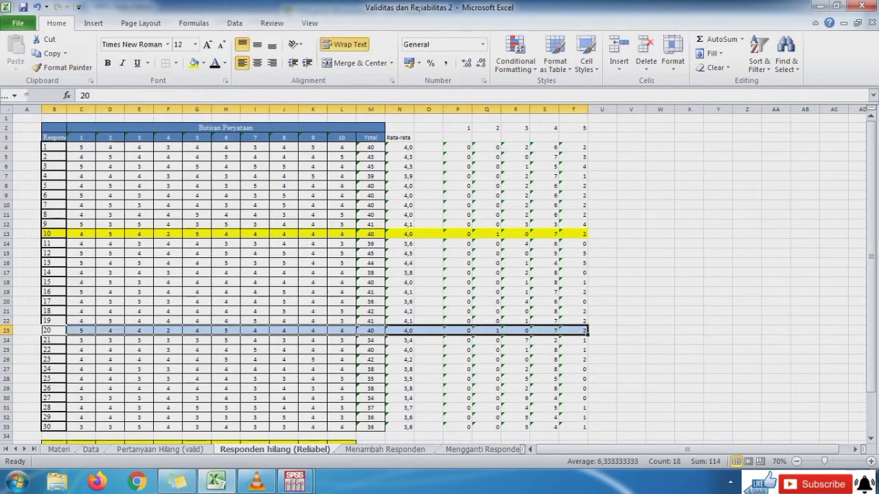
click(194, 62)
Check the remaining respondents' counts of answer 2 in column Q from row 26 down to row 33.
click(486, 360)
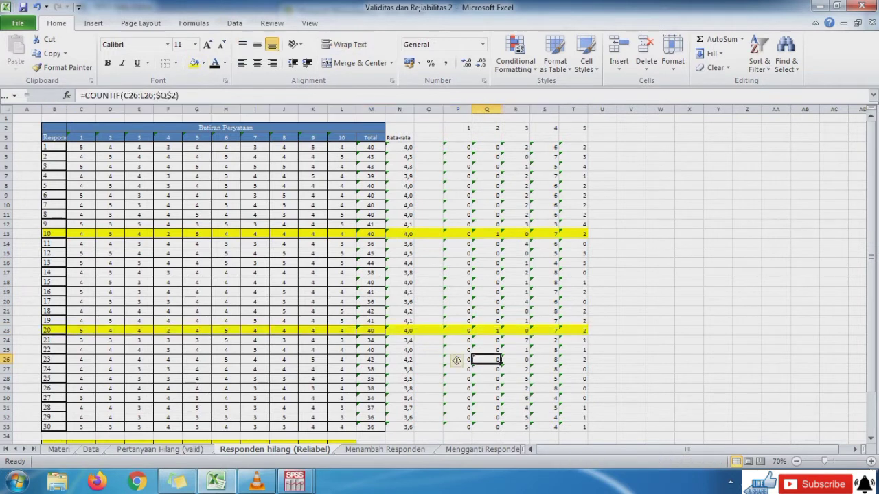
key(Down)
key(Down)
key(Down)
key(Down)
key(Down)
key(Down)
key(Down)
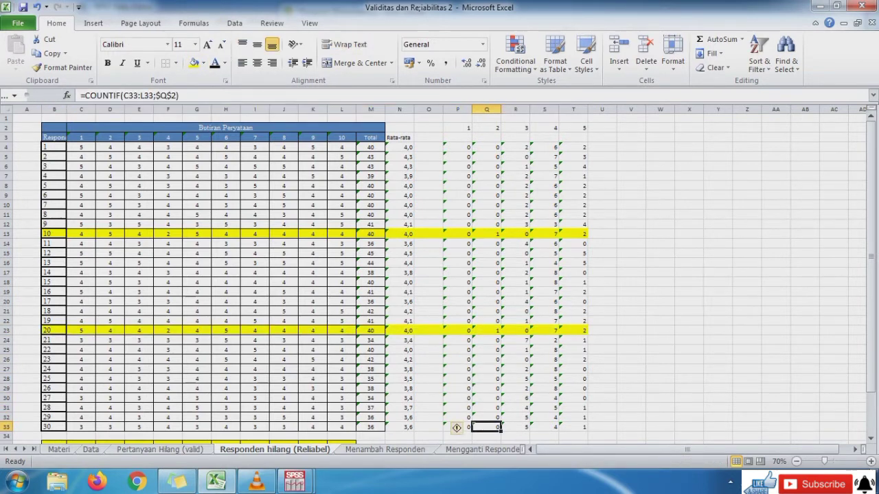
Delete the entire sheet rows of the two yellow-highlighted respondents, 10 and 20.
drag(54, 146, 182, 219)
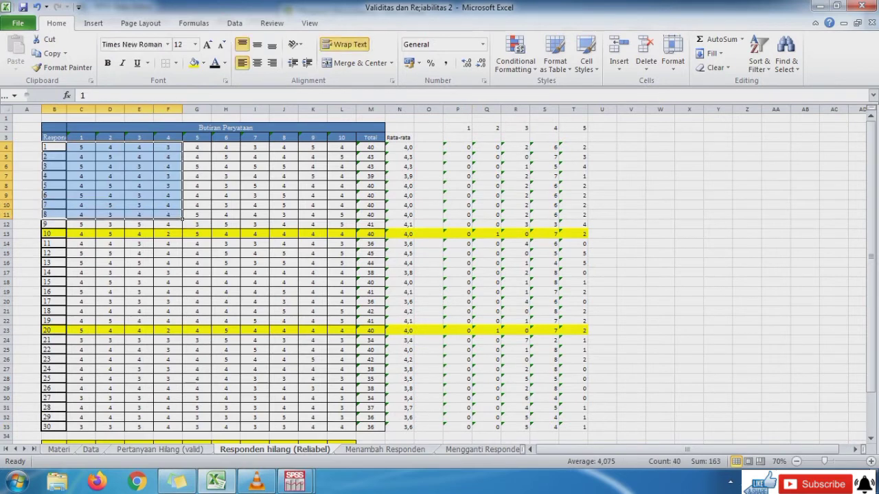
click(8, 234)
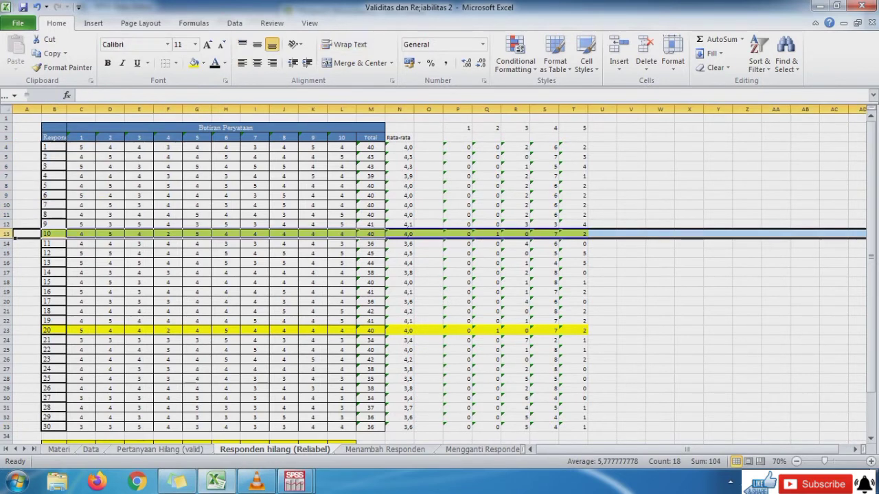
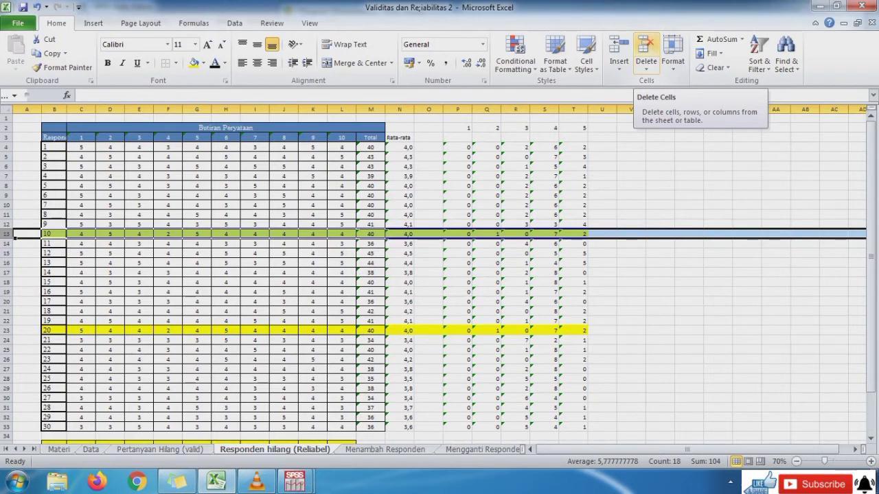
click(646, 47)
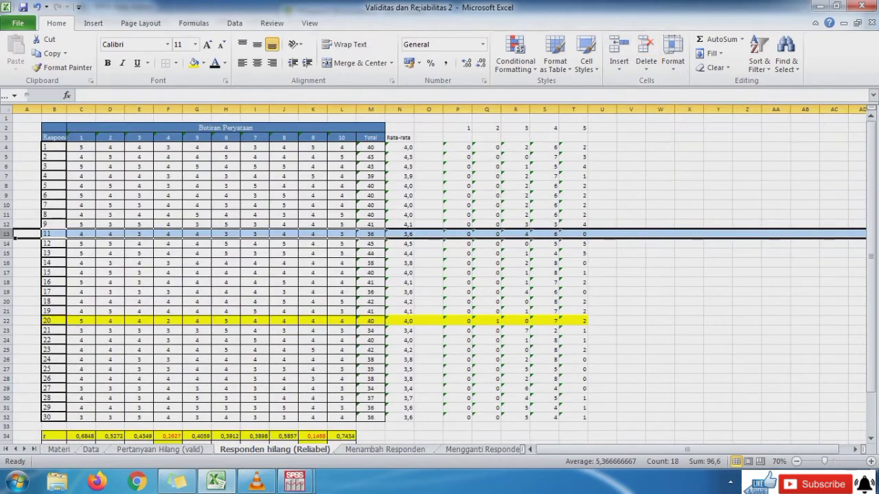
click(16, 321)
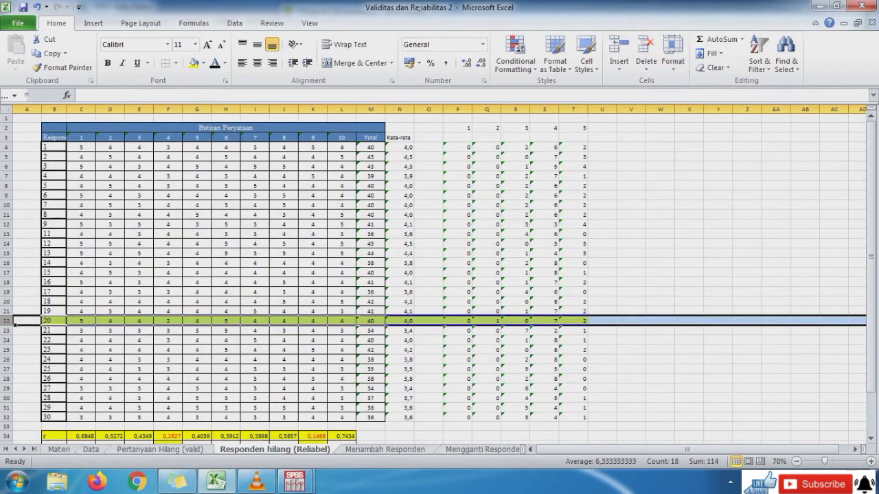
click(645, 46)
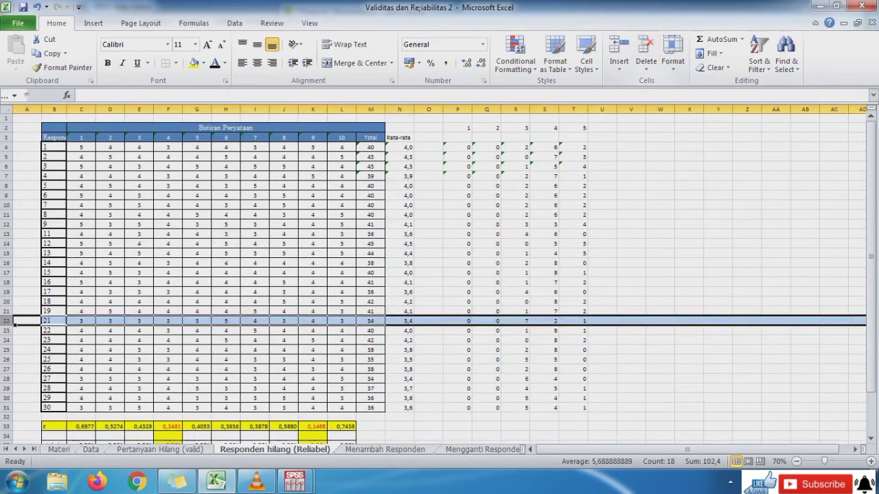
Examine the r, r tabel and R hitung validity rows 33 to 37 below the respondent table.
click(254, 339)
key(Down)
key(Down)
key(Down)
key(Down)
key(Down)
key(Down)
key(Down)
key(Down)
key(Down)
key(Down)
key(Down)
key(Down)
key(Down)
key(Down)
key(Down)
key(Down)
key(Down)
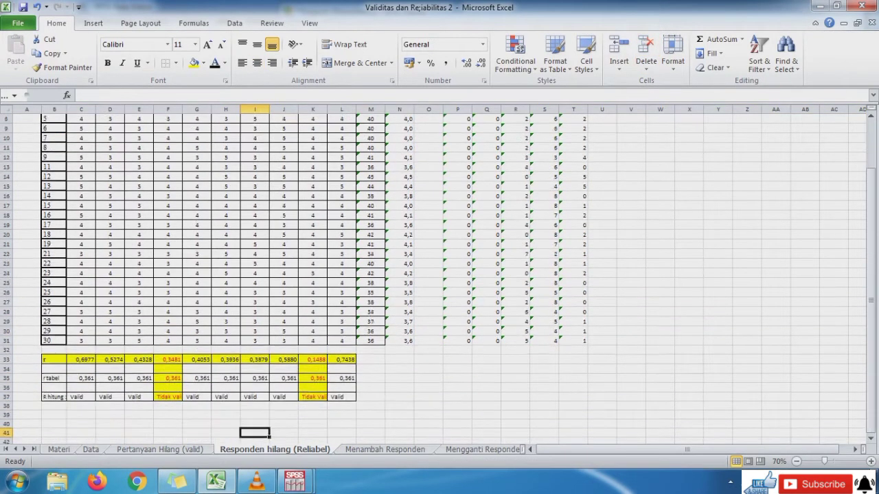
key(Down)
key(Down)
key(Down)
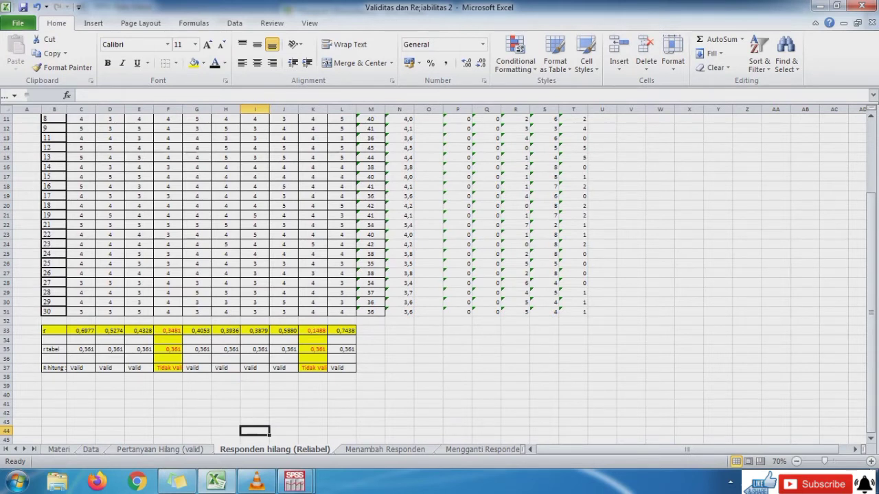
Select the whole of column F, which holds the answers and validity results for statement 4.
drag(871, 217, 870, 168)
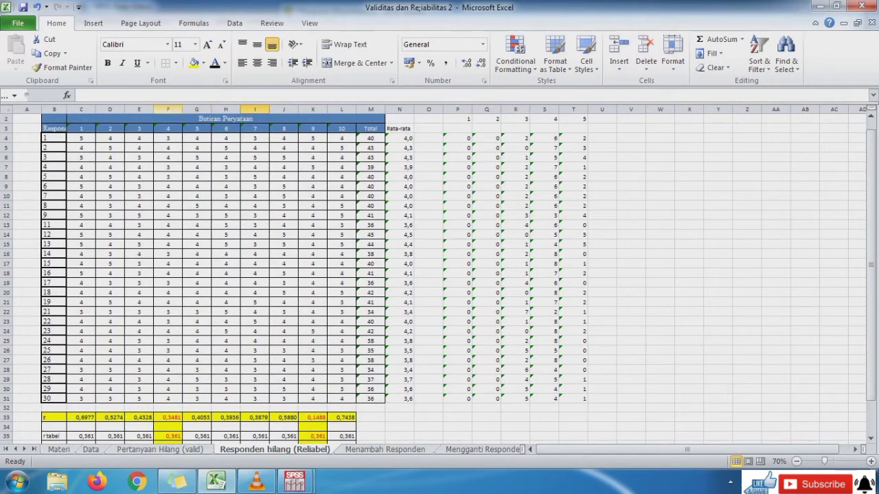
click(168, 110)
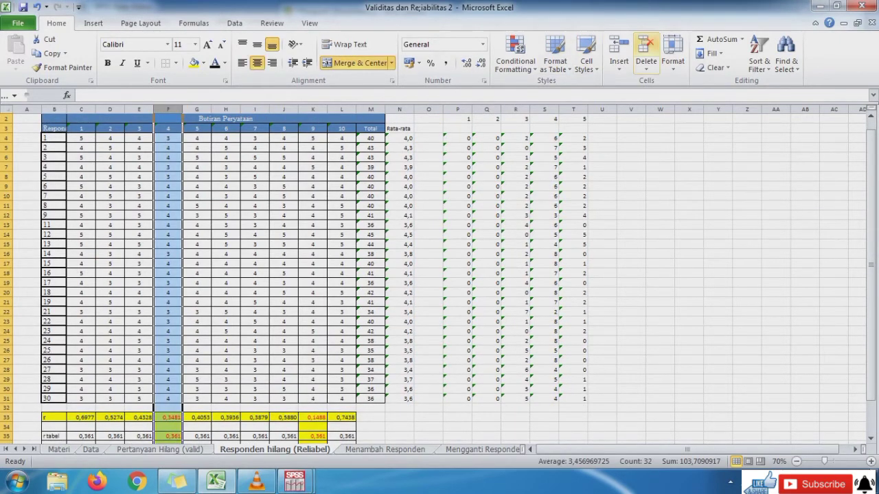
Delete the columns for statements 4 and 9 from the response table.
click(646, 50)
click(283, 109)
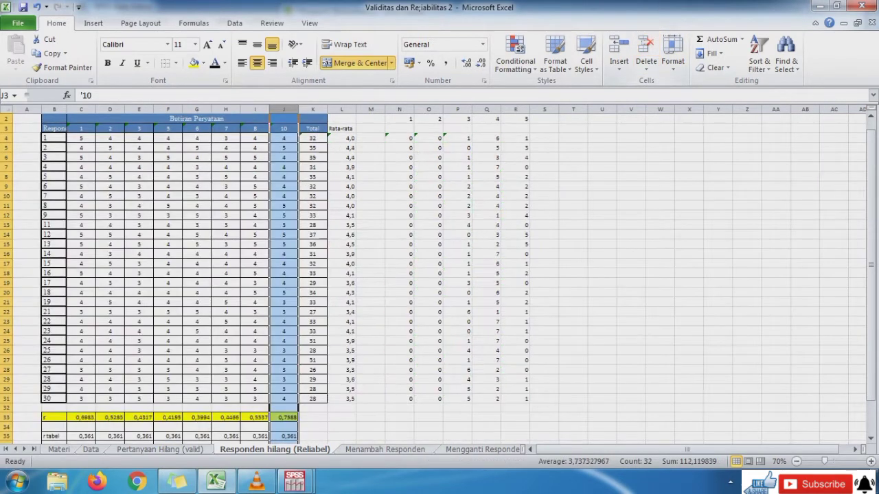
click(645, 49)
click(179, 178)
Copy the scores and totals in C4:K31 and paste them into the SPSS Data Editor from row 1, leaving one empty column after VAR00021.
drag(81, 138, 312, 398)
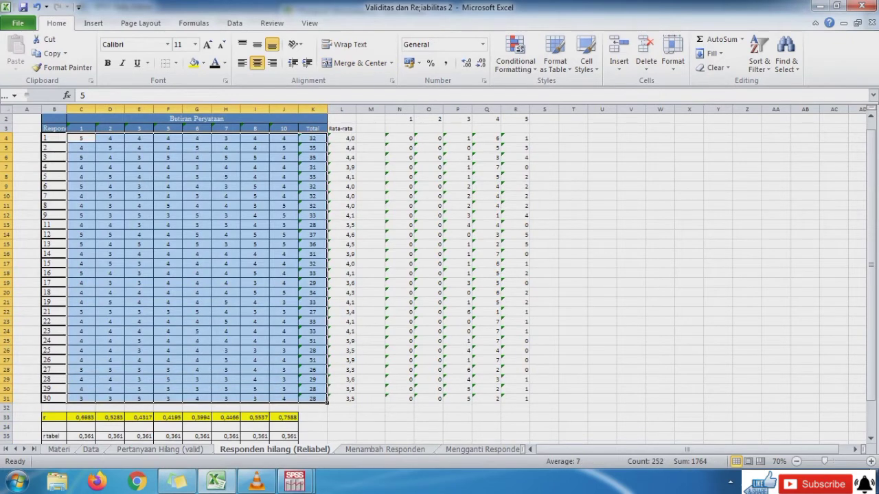
key(ctrl+c)
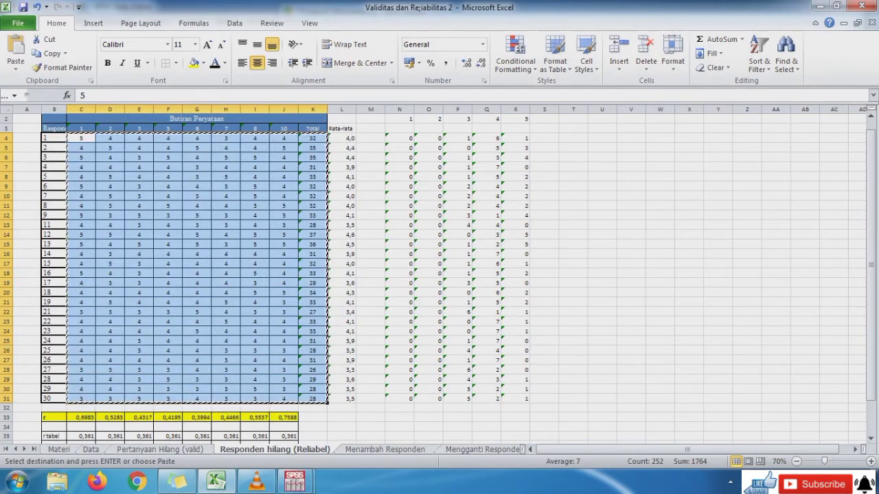
mouse_move(294, 483)
click(220, 410)
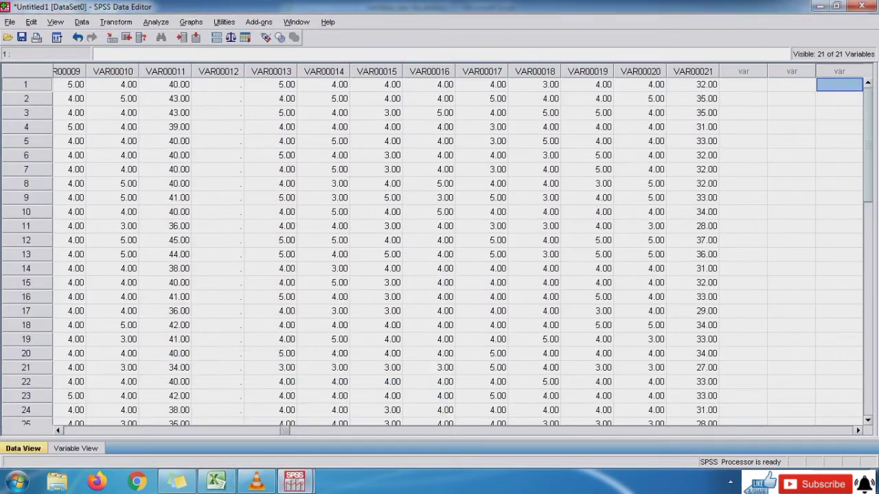
click(791, 84)
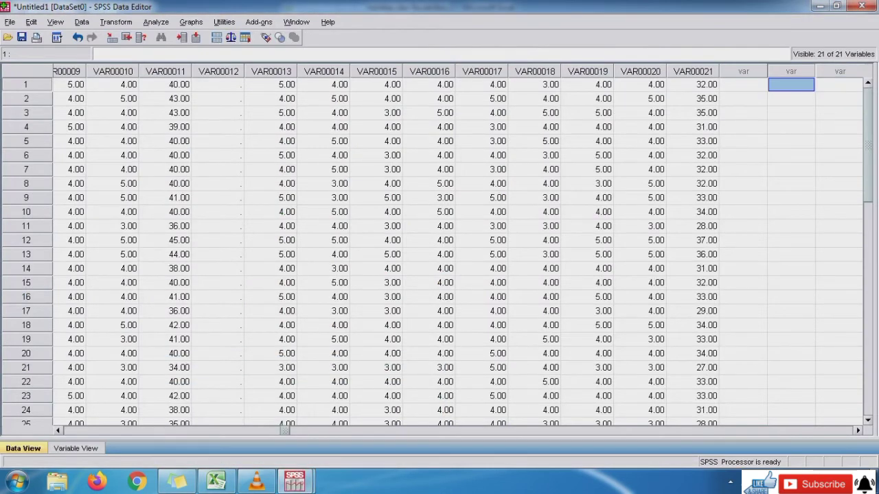
key(ctrl+v)
Check the pasted data across the first row from VAR00023 to VAR00031, then return to the first pasted cell.
key(Right)
key(Right)
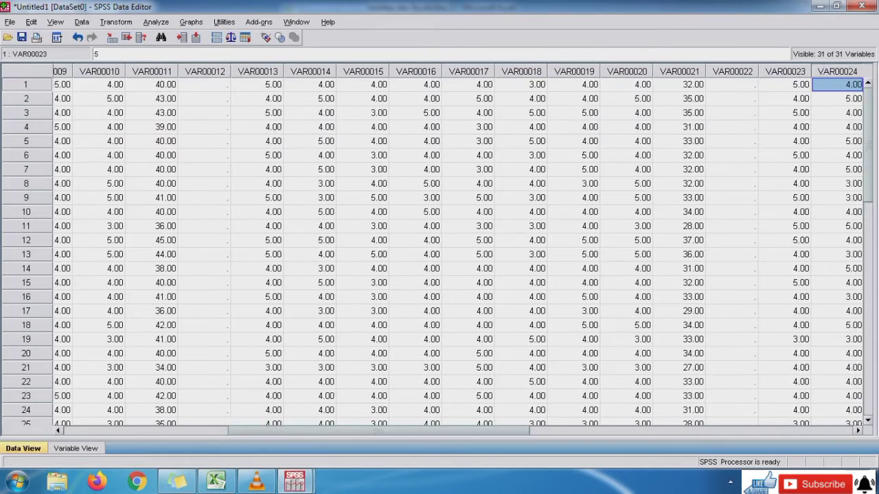
key(Right)
key(Right)
key(Right)
key(Right)
key(Right)
key(Right)
key(Right)
key(Right)
key(Right)
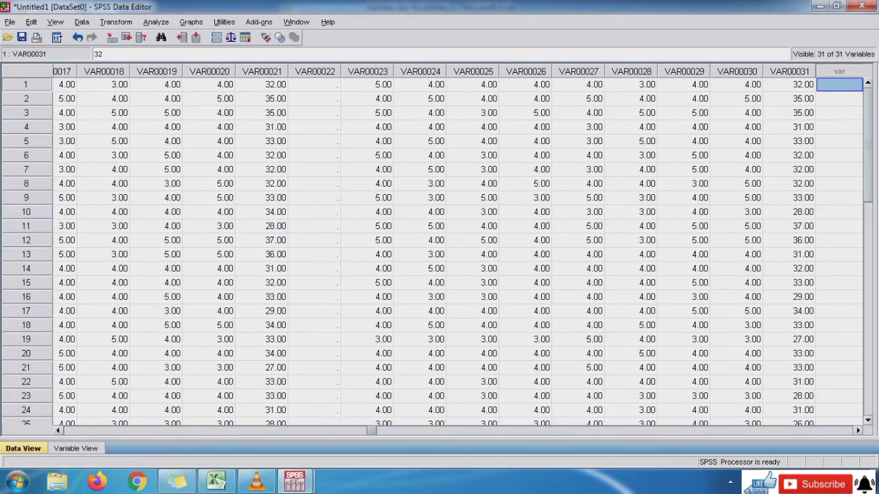
key(Right)
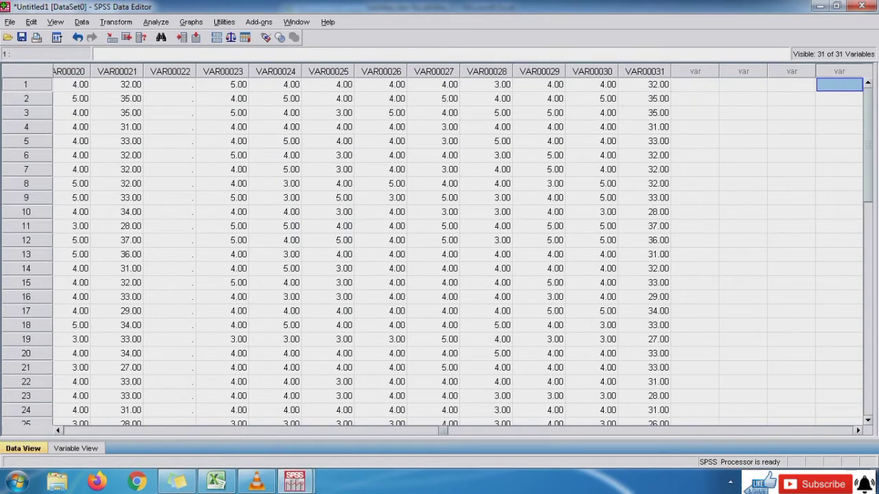
click(223, 99)
click(222, 85)
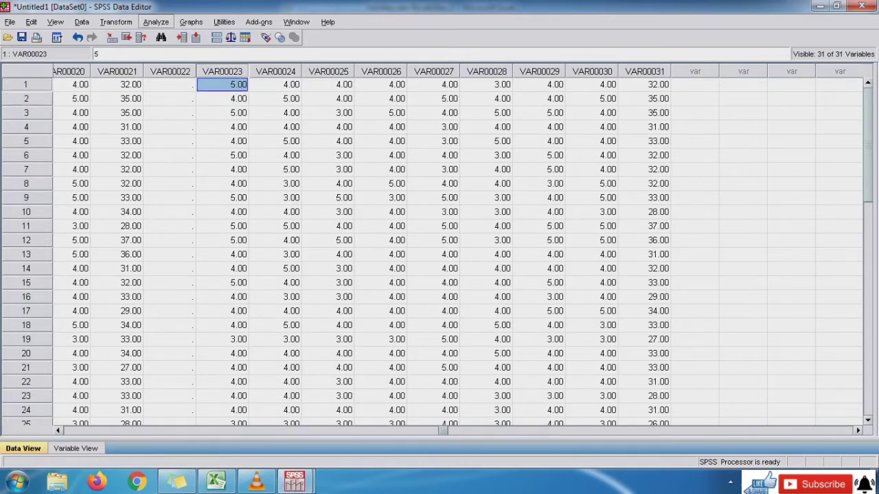
Open the Bivariate Correlations analysis and remove VAR00013 to VAR00021 from its variables.
click(156, 22)
mouse_move(169, 137)
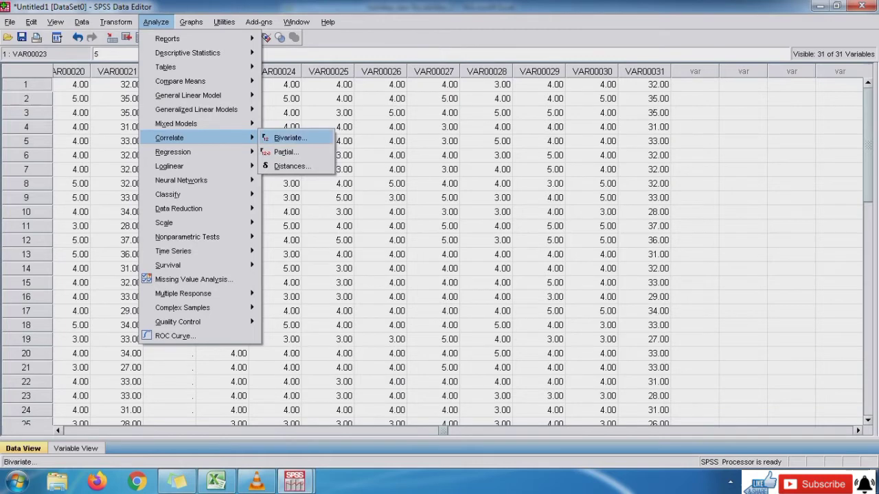
click(290, 137)
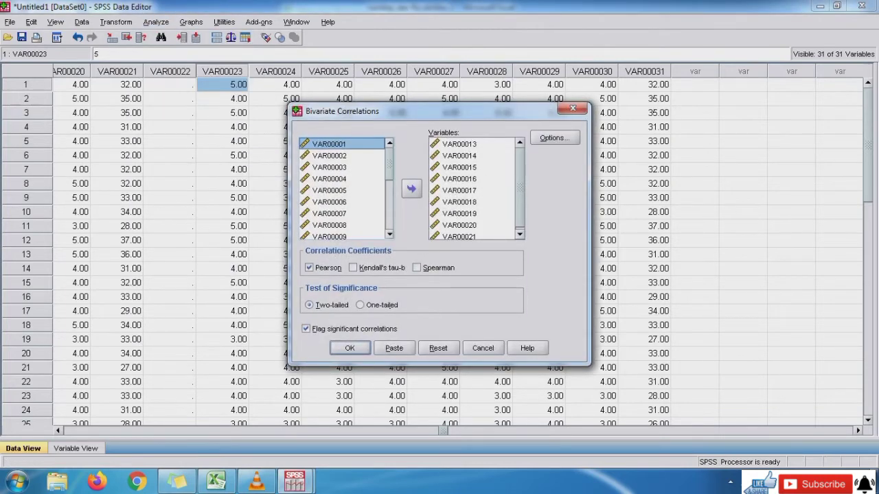
click(460, 144)
key(shift+Down)
key(shift+Down)
key(shift+Down)
key(shift+Down)
key(shift+Down)
key(shift+Down)
key(shift+Down)
key(shift+Down)
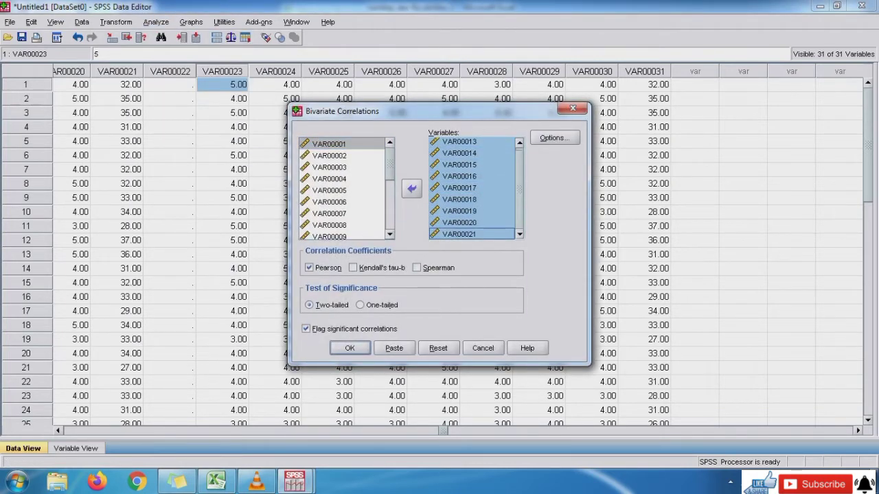
click(411, 189)
Add VAR00023 through VAR00031 to the variables and run the two-tailed Pearson correlation.
scroll(341, 187, down, 4)
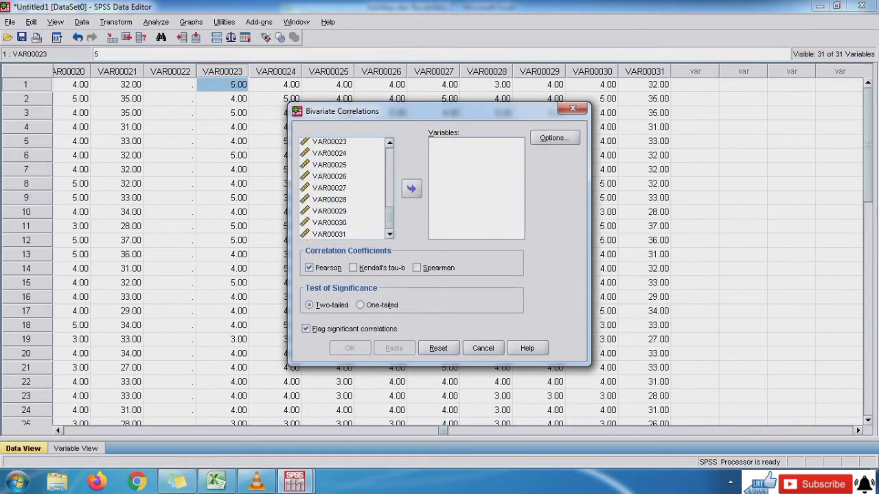
click(330, 142)
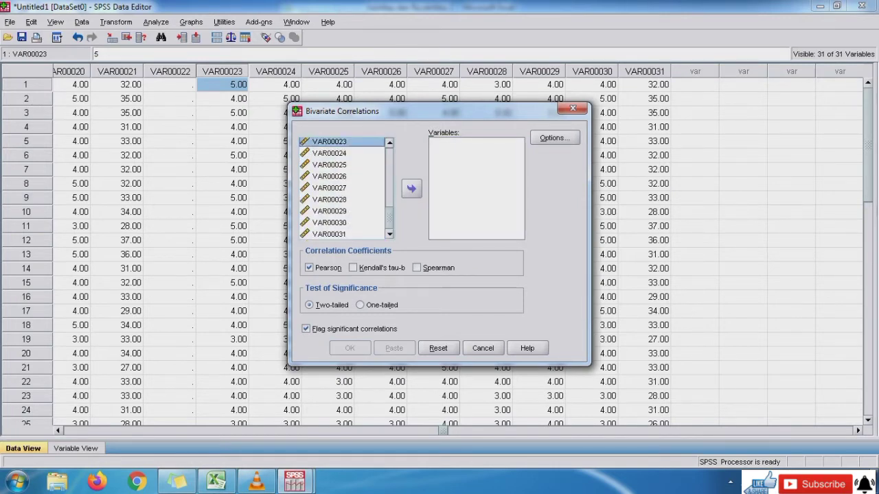
key(shift+Down)
key(shift+Down)
key(shift+Down)
key(shift+Down)
key(shift+Down)
key(shift+Down)
key(shift+Down)
key(shift+Down)
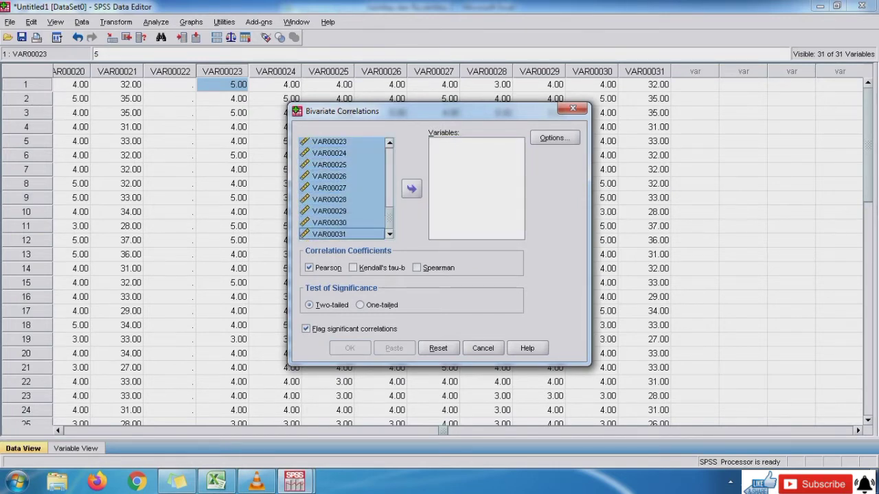
click(411, 189)
click(349, 348)
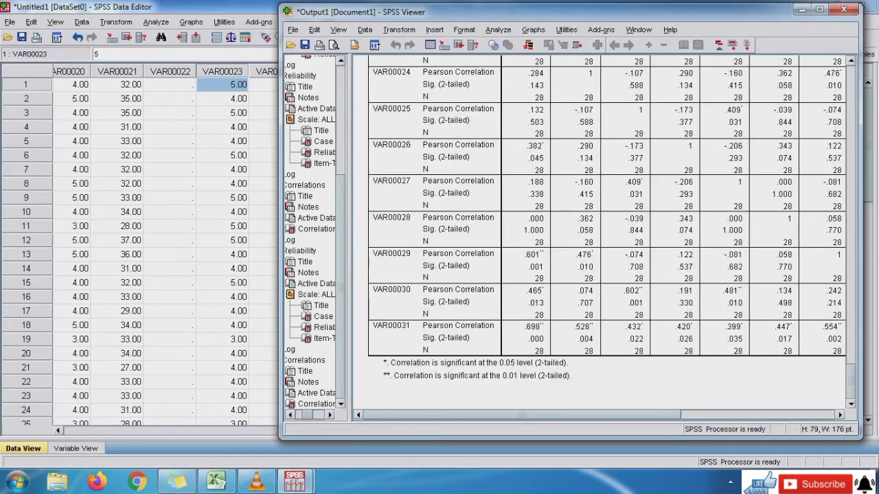
Switch to Excel, restore its window beside the SPSS output, and compare the r values in row 33 with the VAR00031 correlations.
click(216, 482)
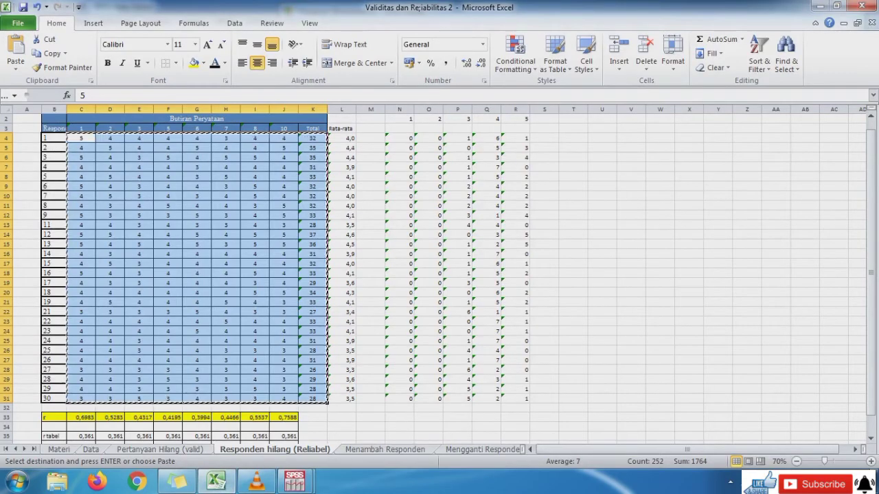
click(837, 5)
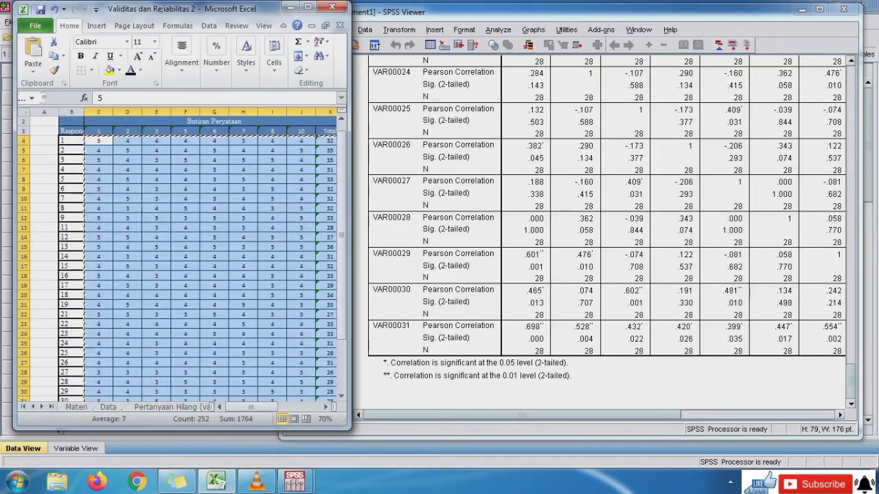
drag(341, 245, 341, 297)
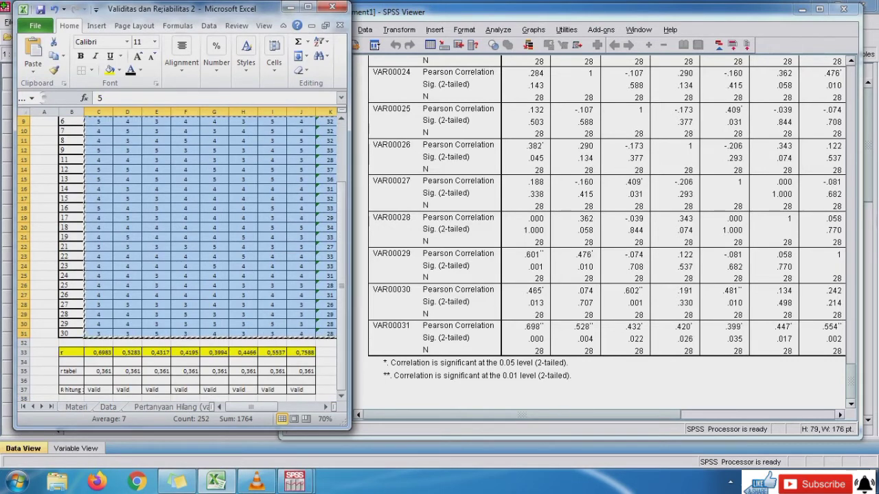
click(127, 352)
key(Right)
key(Right)
key(Right)
key(Right)
key(Right)
key(Right)
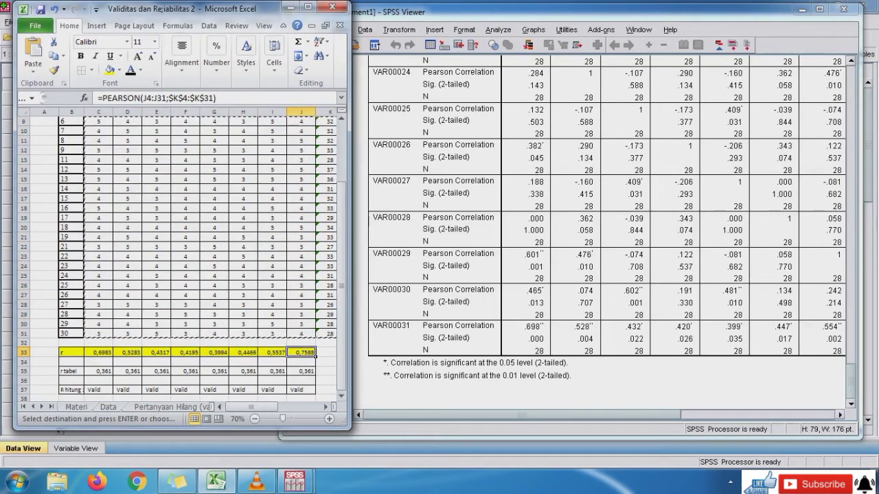
Examine the remaining VAR00031 correlations in the SPSS output beside the Excel r row.
click(522, 415)
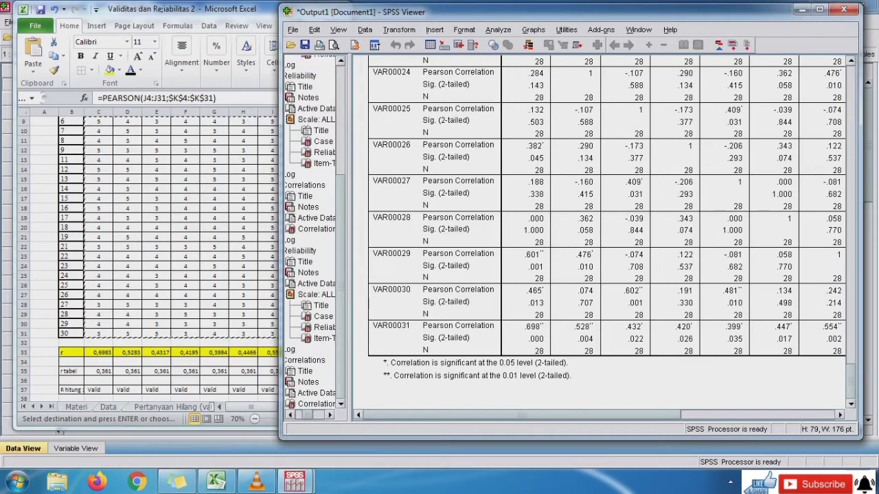
drag(522, 415, 676, 415)
key(alt+Tab)
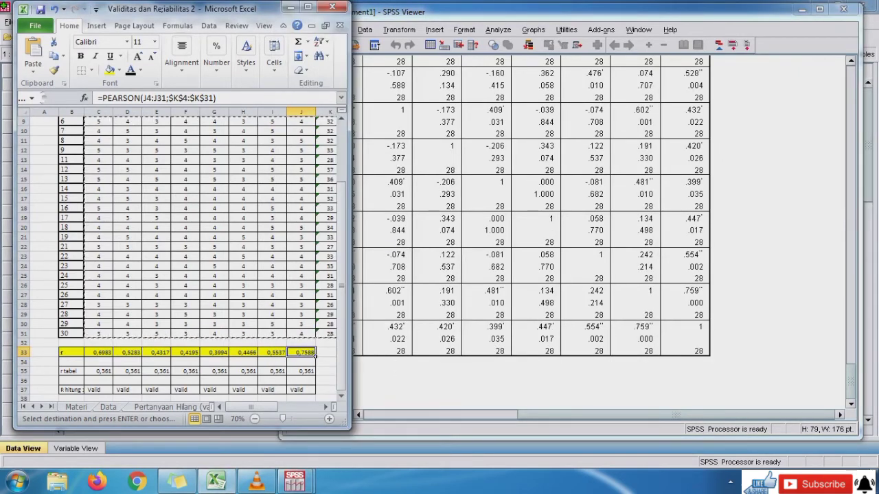
Switch to the SPSS Data Editor, open Reliability Analysis, and remove VAR00013 to VAR00020 from its items.
click(295, 482)
click(226, 412)
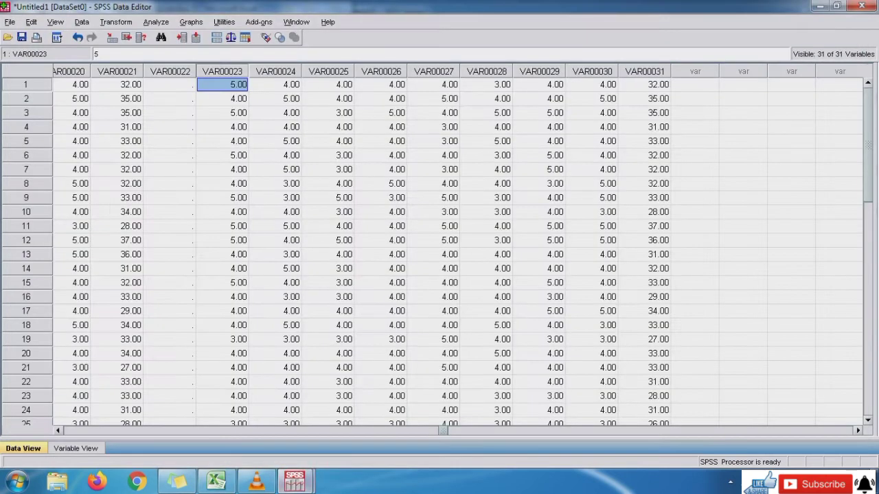
click(156, 22)
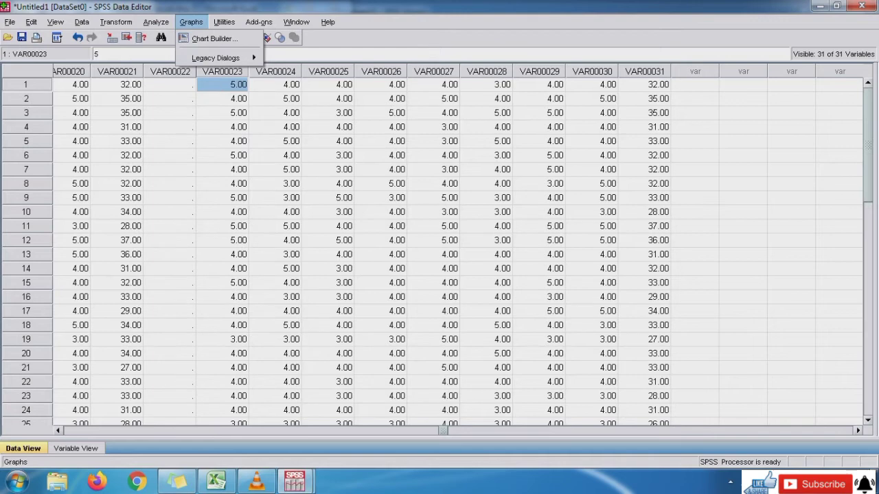
mouse_move(172, 222)
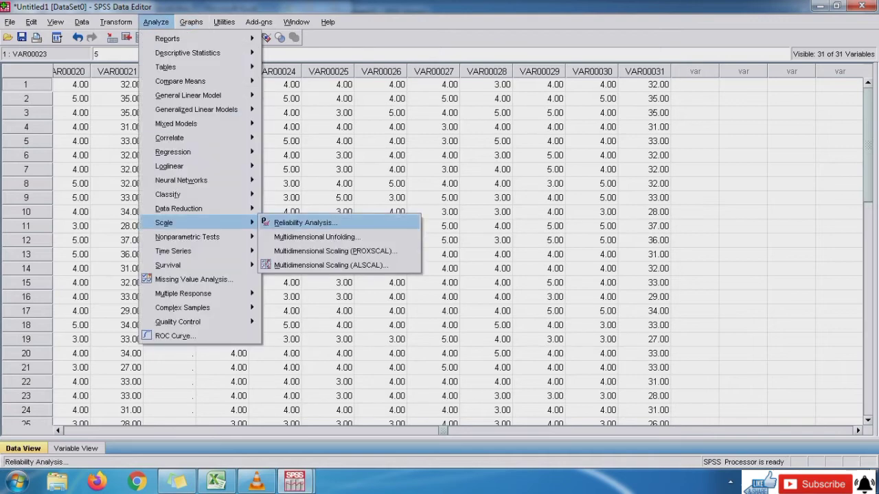
click(305, 222)
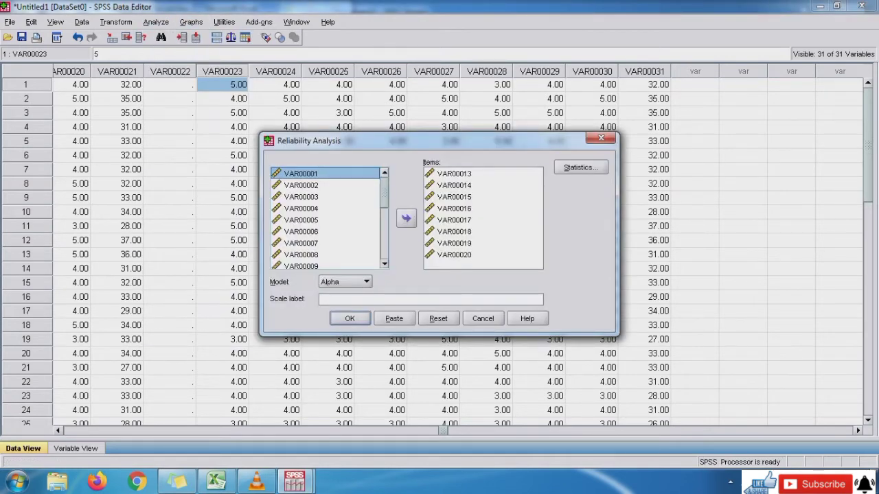
drag(454, 174, 454, 254)
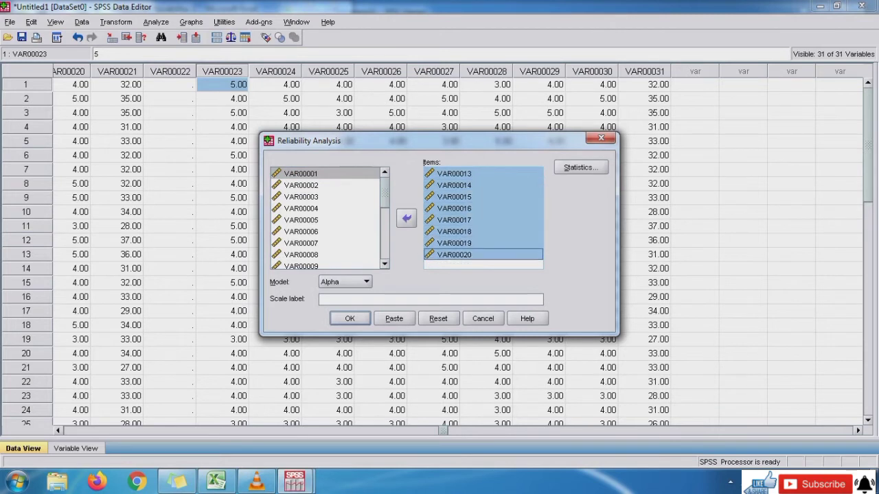
click(406, 218)
Add VAR00023 through VAR00030 as items and run the reliability analysis with the Alpha model.
drag(384, 218, 384, 239)
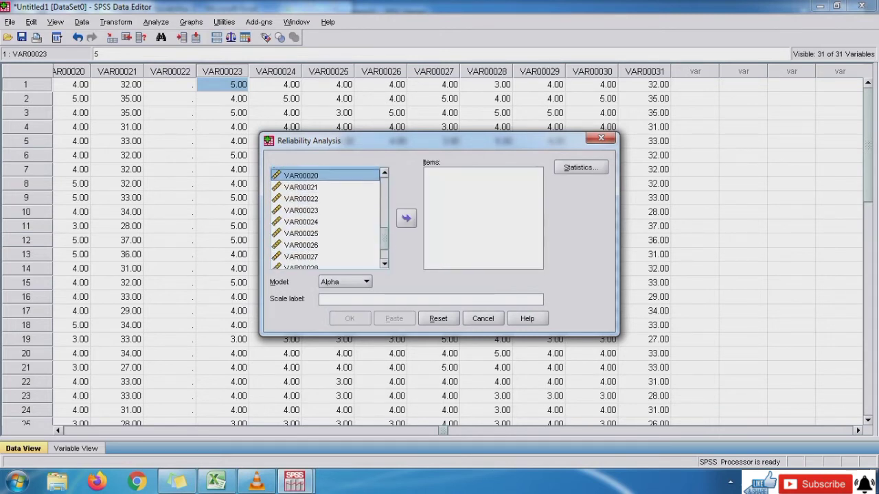
click(301, 199)
drag(301, 211, 301, 252)
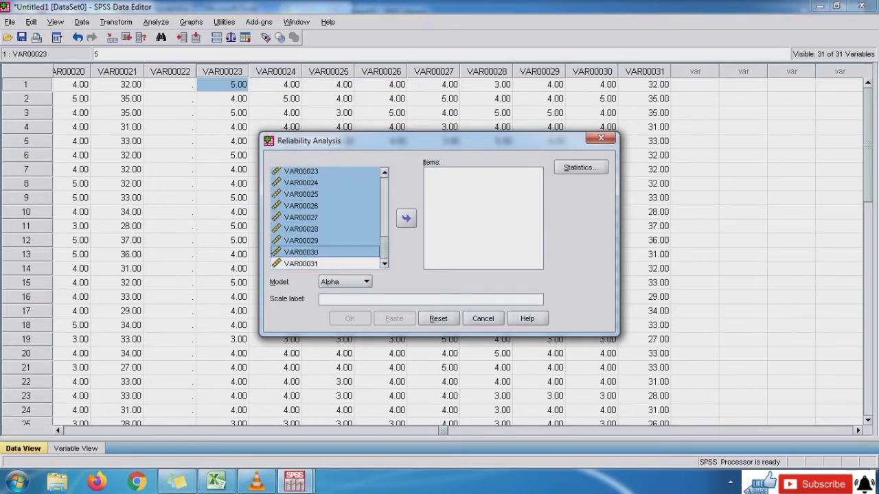
drag(385, 248, 385, 238)
click(406, 219)
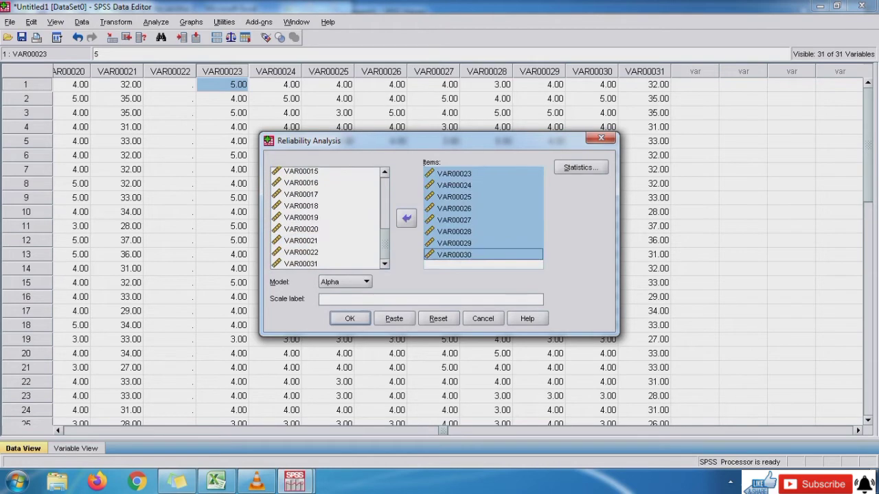
click(350, 319)
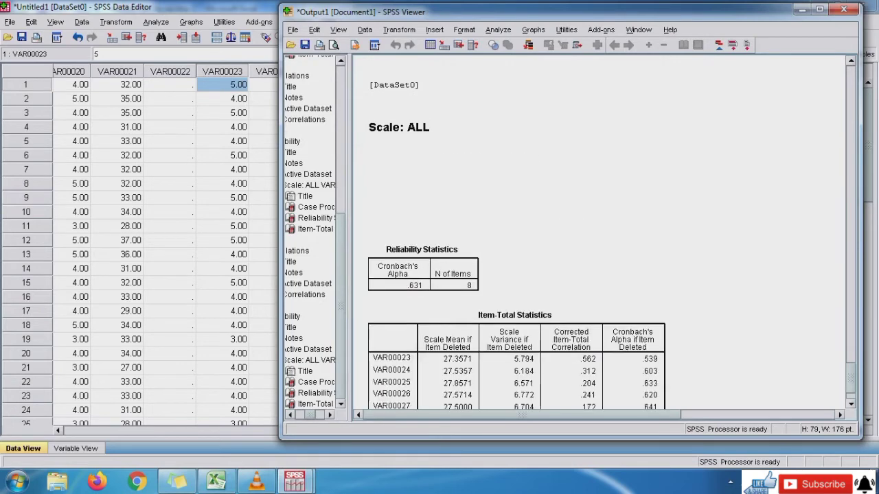
Copy the SPSS Reliability Statistics table into Excel's Responden hilang (Reliabel) sheet as a PNG picture, enlarged beside the r and validity rows.
click(416, 287)
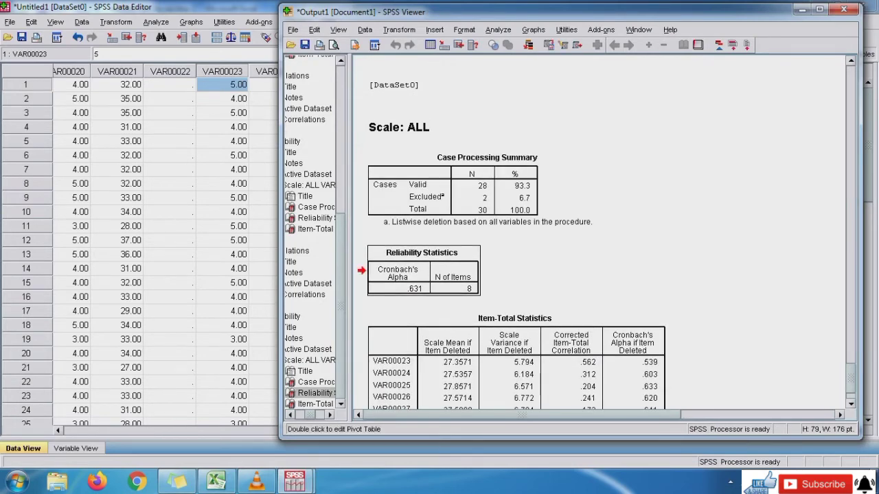
click(216, 482)
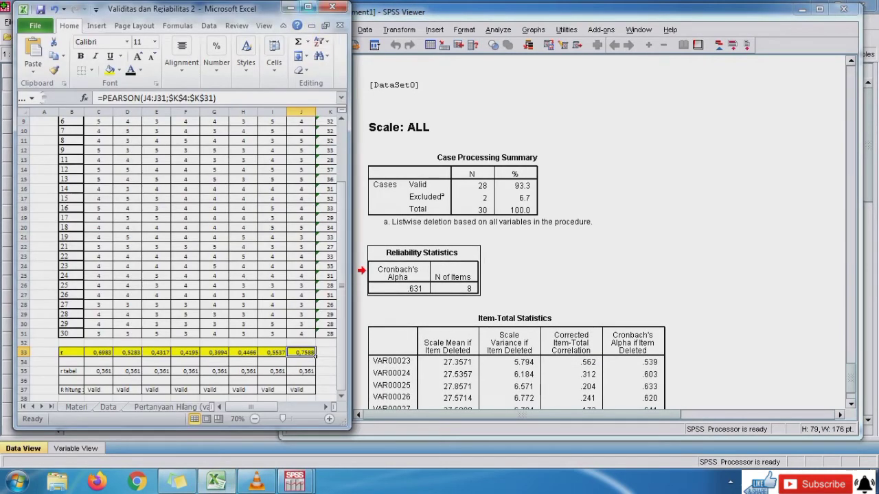
click(308, 7)
click(371, 360)
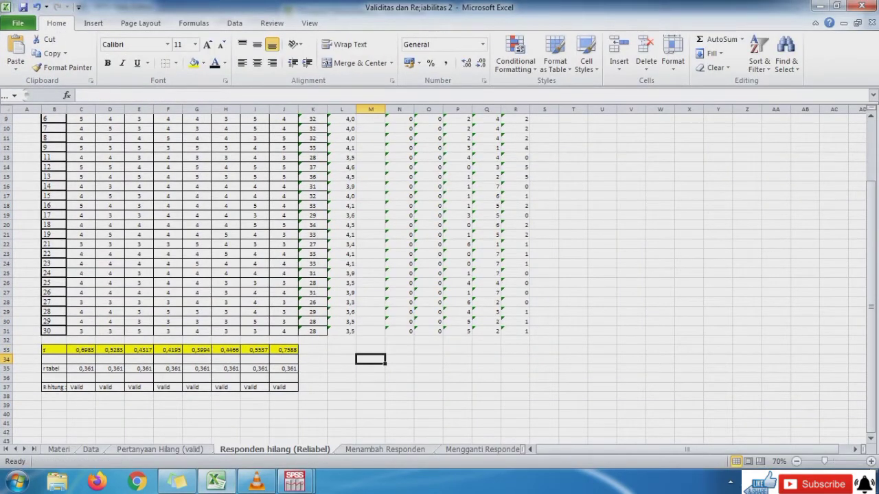
right_click(370, 359)
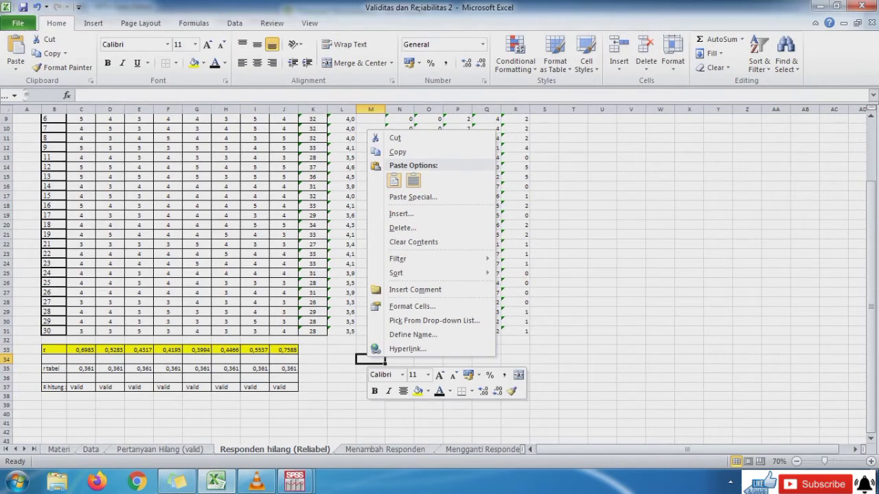
click(413, 197)
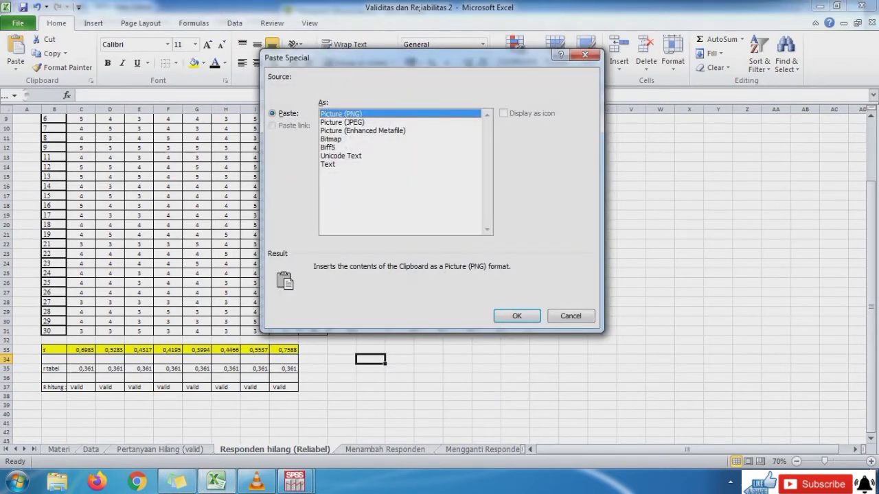
key(Return)
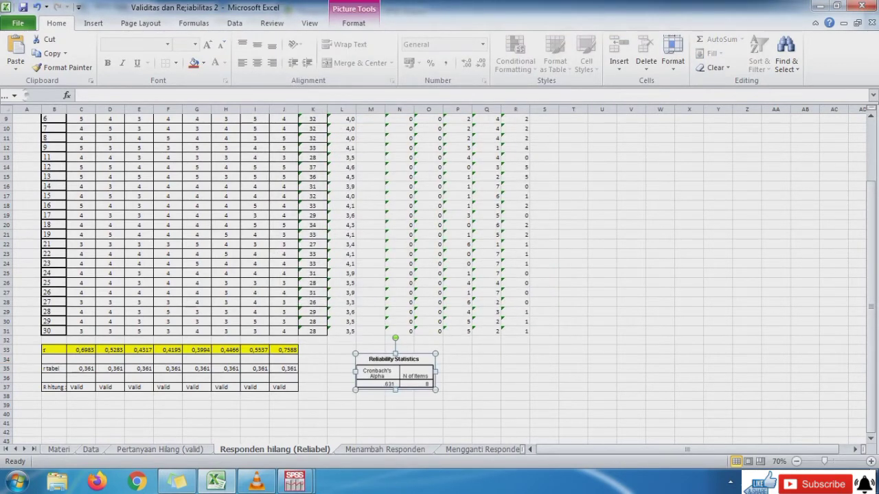
drag(435, 390, 483, 412)
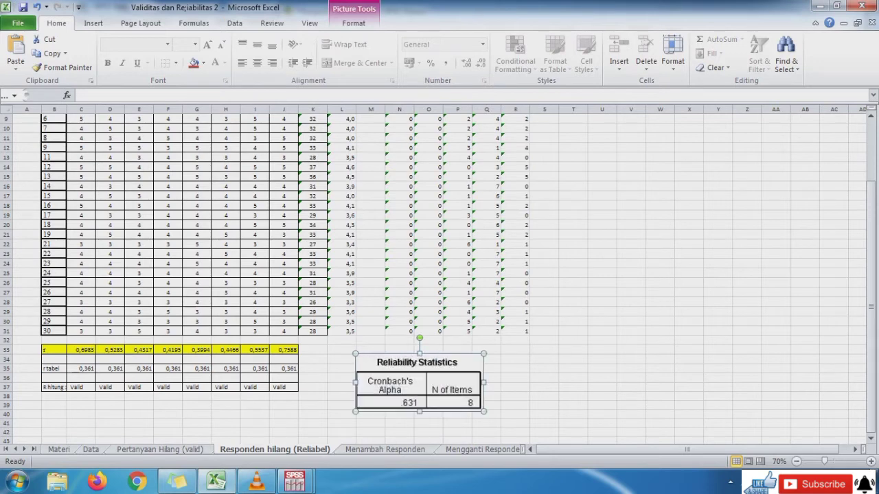
drag(419, 385, 396, 374)
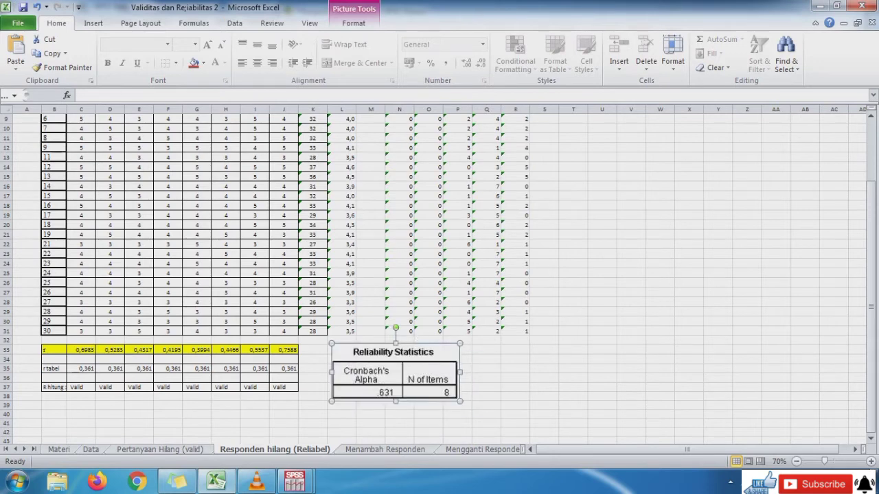
Copy the reliability criteria and conclusion block from the Pertanyaan Hilang (valid) sheet to Q33 on the Responden hilang (Reliabel) sheet.
click(91, 450)
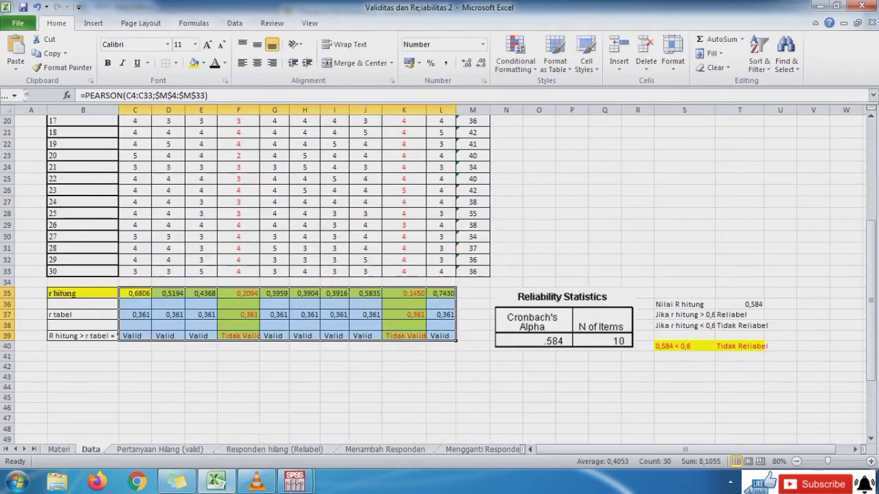
drag(684, 304, 684, 325)
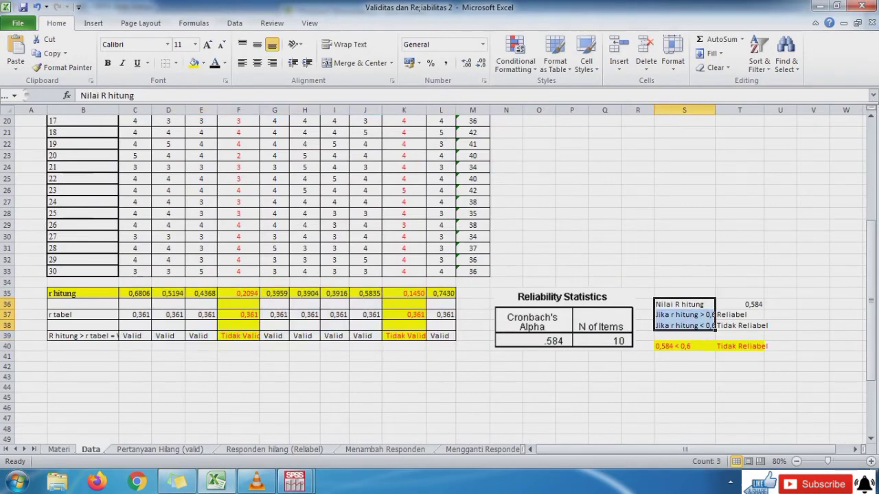
click(275, 449)
click(160, 450)
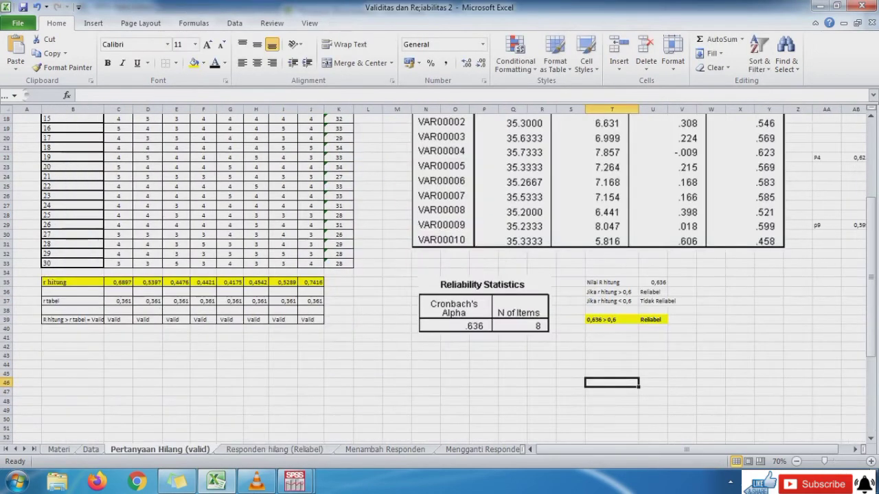
drag(607, 282, 653, 320)
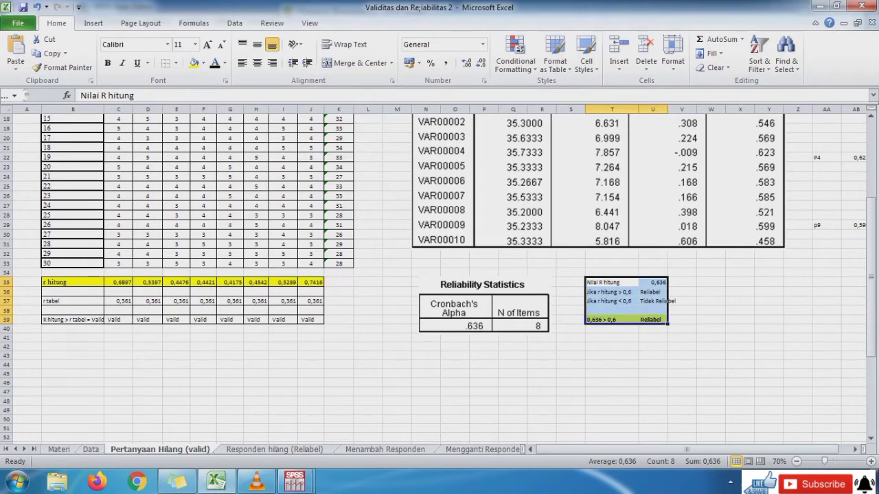
key(ctrl+c)
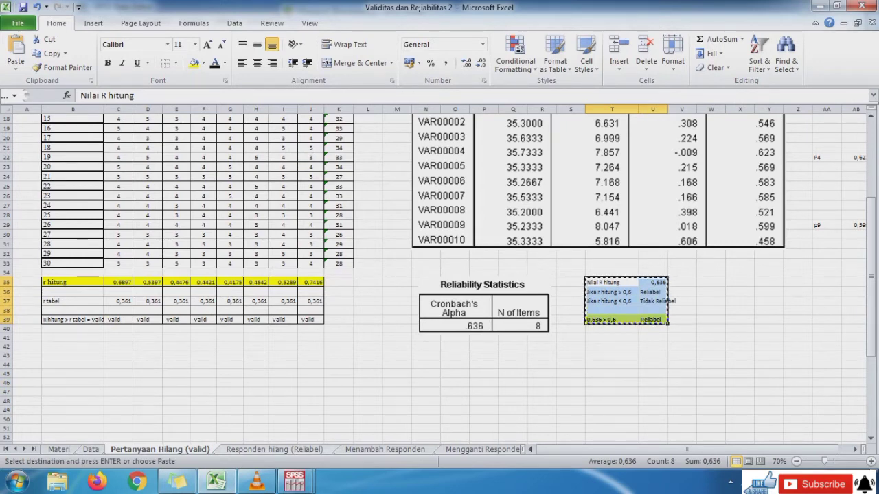
key(ctrl+Page_Down)
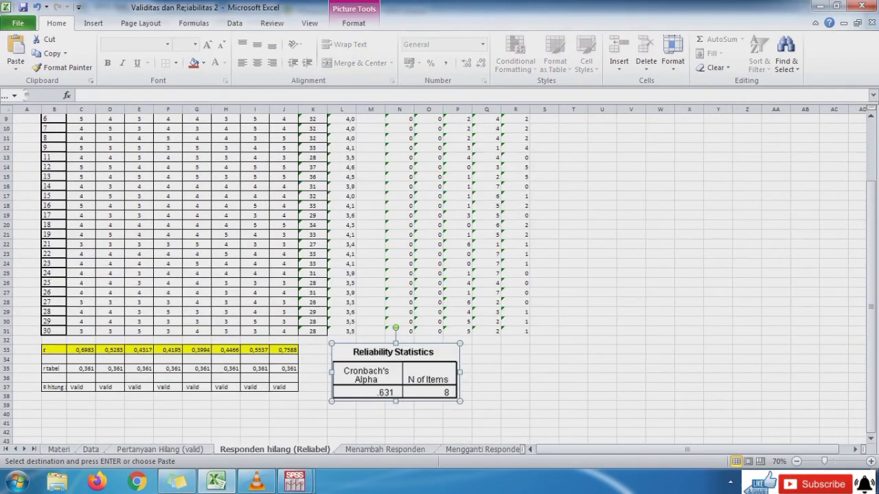
click(486, 351)
key(ctrl+v)
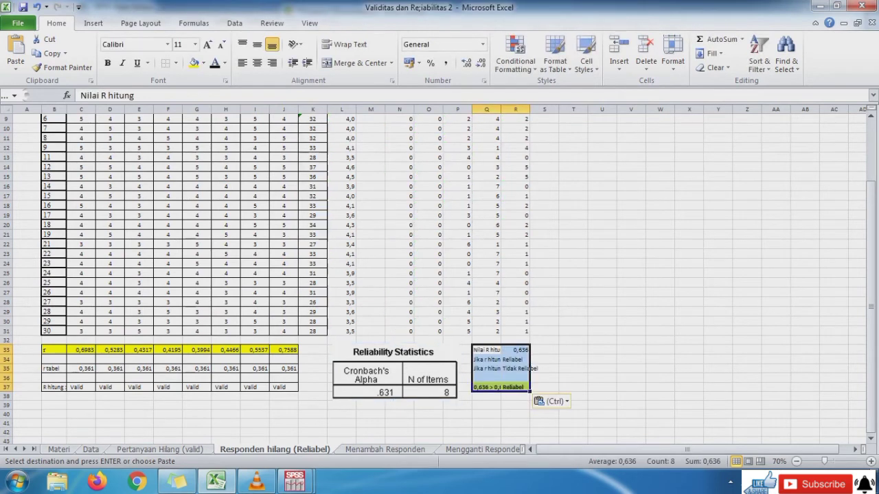
Set the Nilai R hitung value in R33 to 0,631.
click(516, 351)
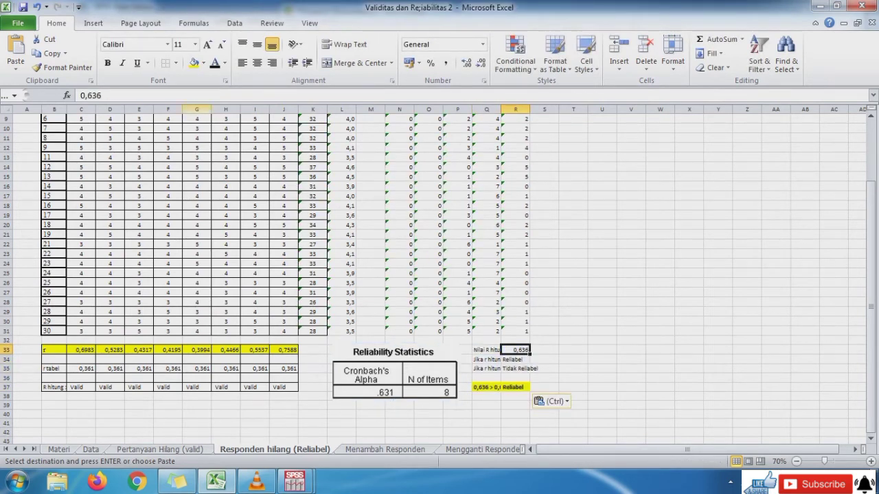
key(F2)
key(BackSpace)
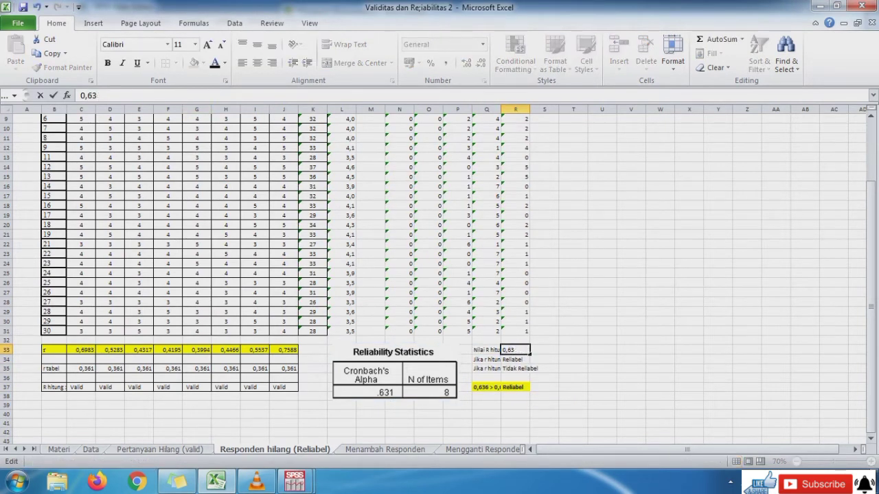
key(Return)
Widen column Q to fit the criteria text and set the comparison in Q37 to "0,631 > 0,6".
key(Down)
key(Down)
key(Down)
key(Left)
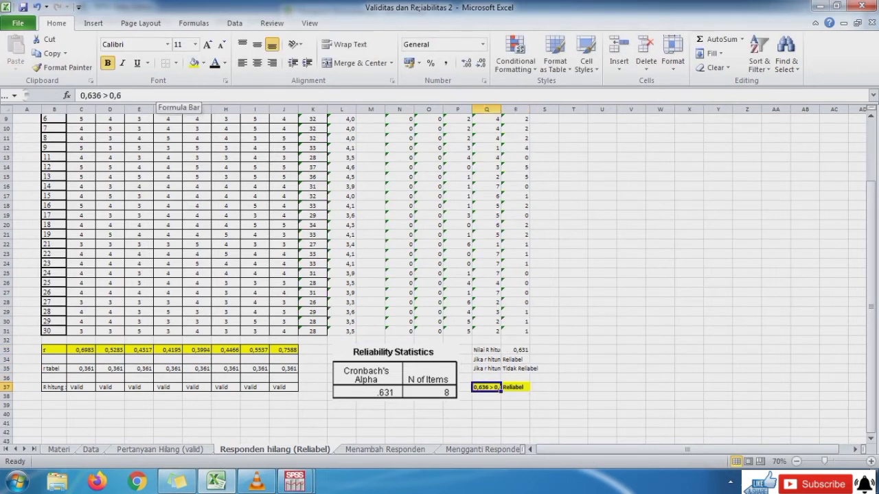
drag(500, 109, 523, 109)
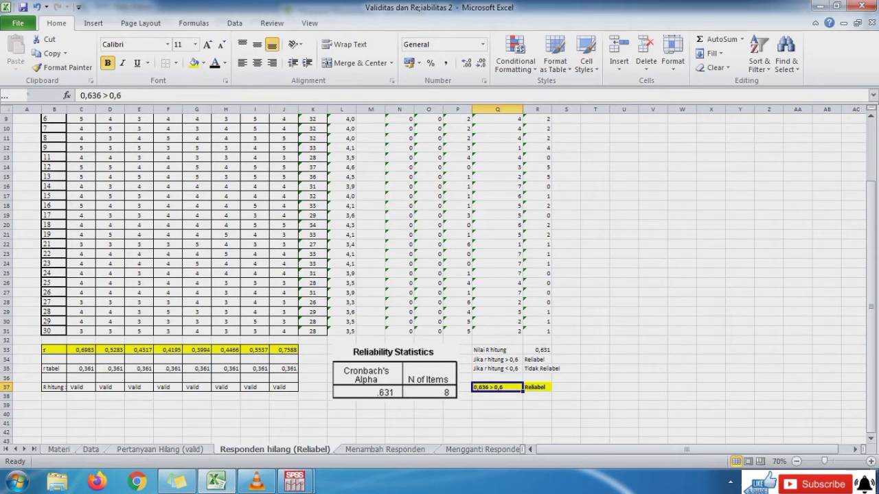
text(0,631 > 0,6)
key(Return)
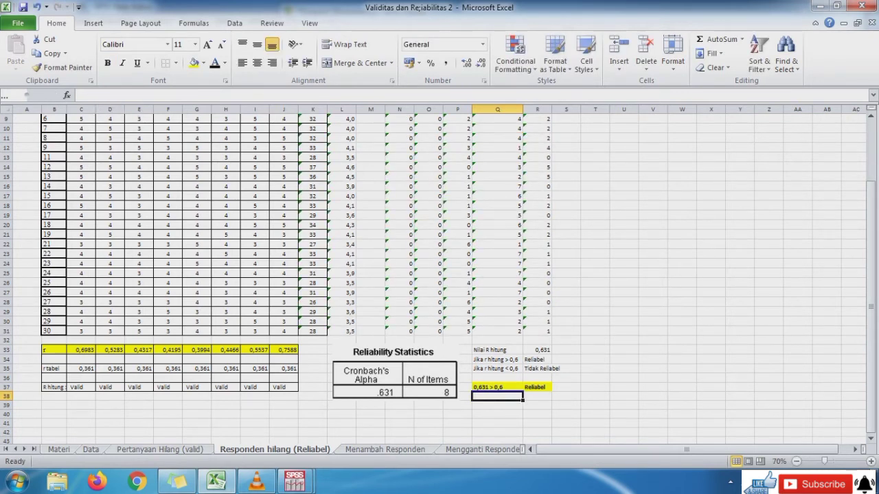
Review the validity result of each item in row 37 and the reliability conclusion in R37.
click(94, 388)
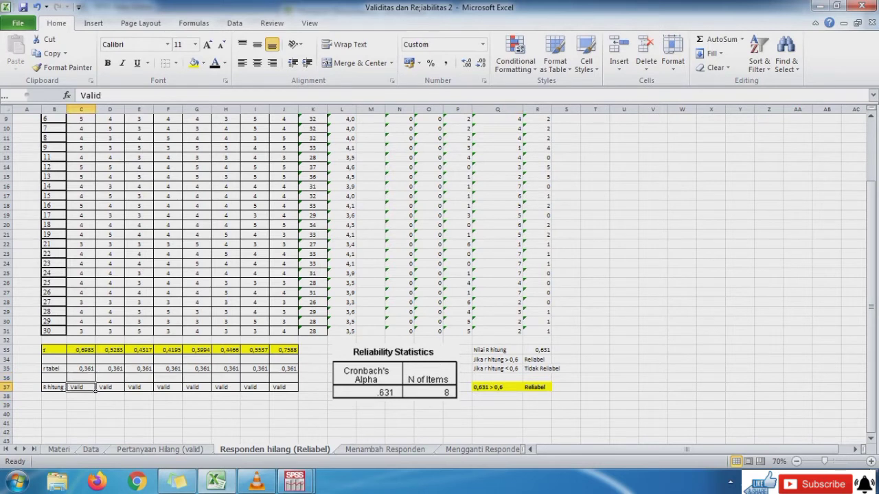
key(Right)
key(Right)
key(Right)
key(Right)
key(Right)
key(Right)
key(Right)
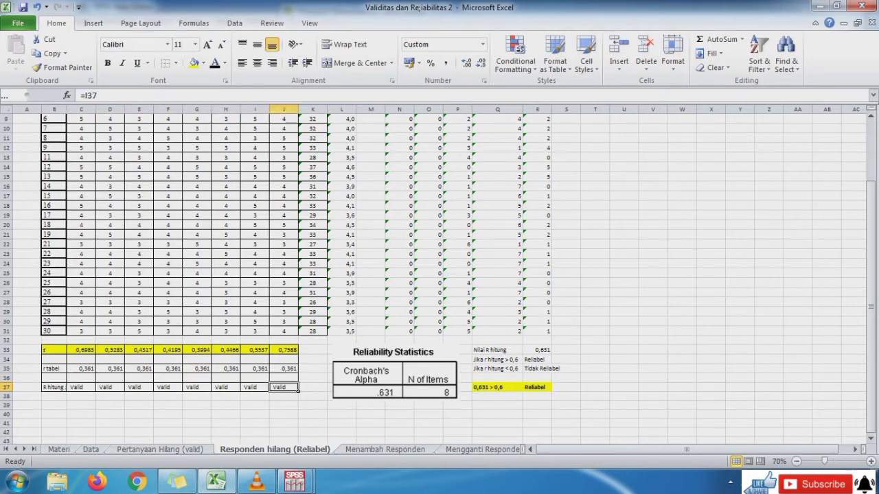
click(537, 388)
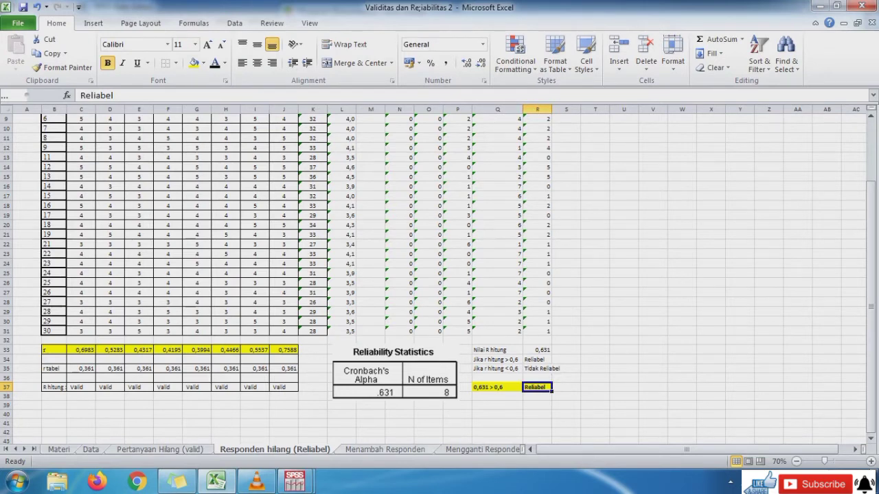
On the Menambah Responden sheet, enter 30% in O2 and "dari data yang dikumpulkan" in P2.
key(ctrl+Page_Down)
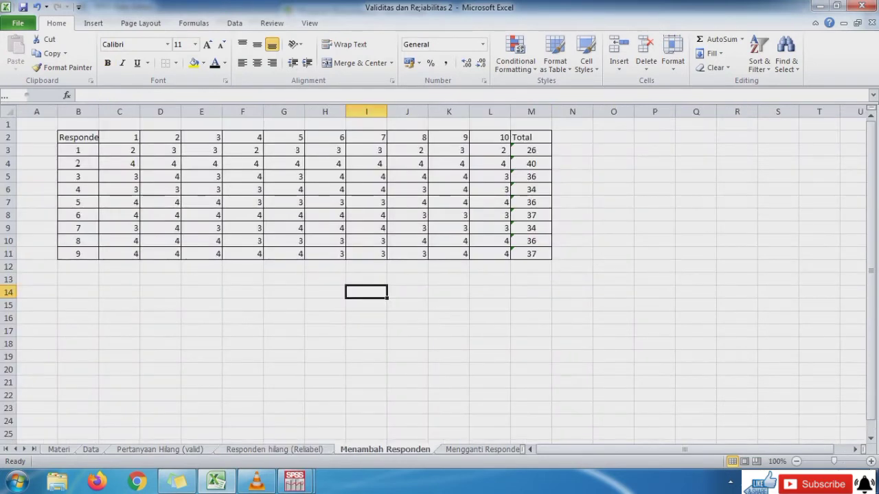
click(613, 137)
key(Right)
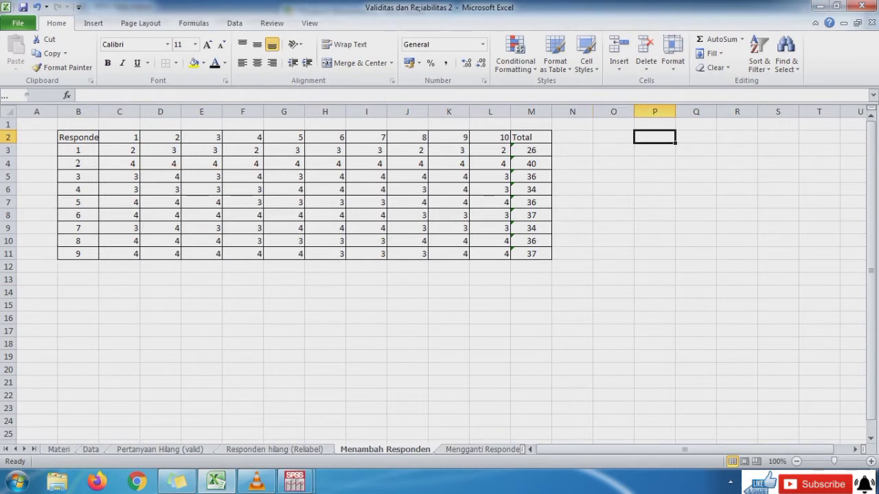
key(Left)
text(30%)
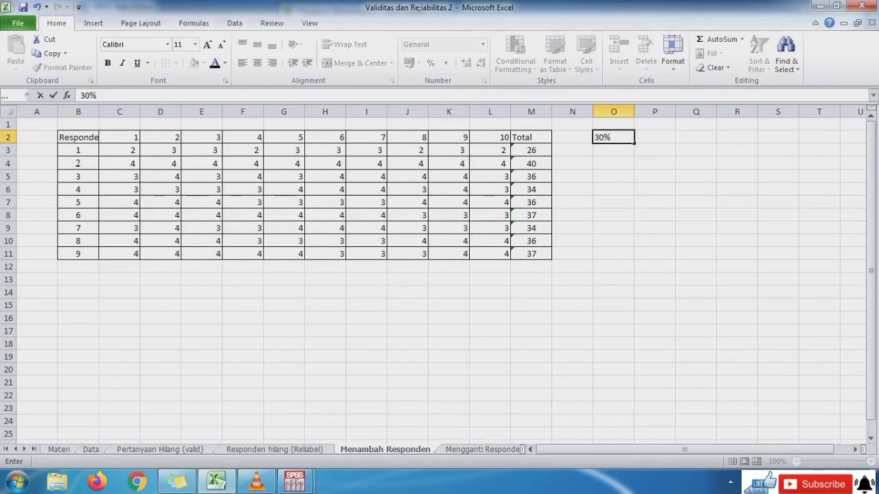
key(Right)
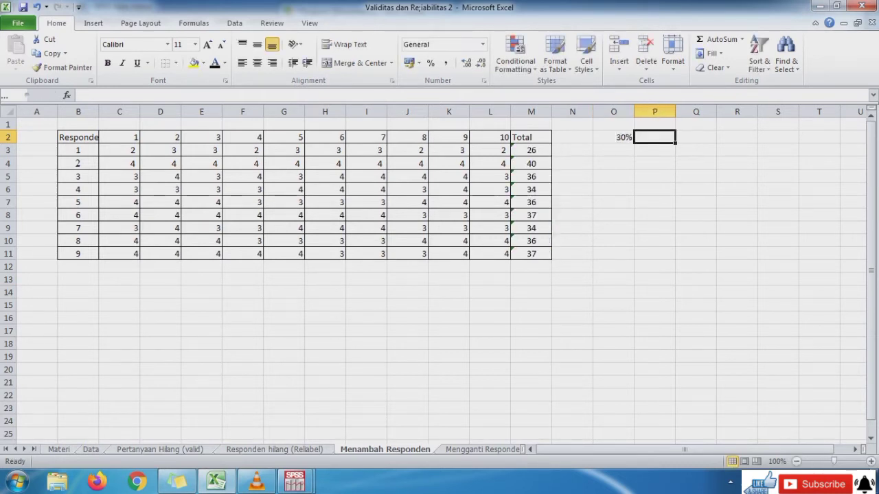
text(dari )
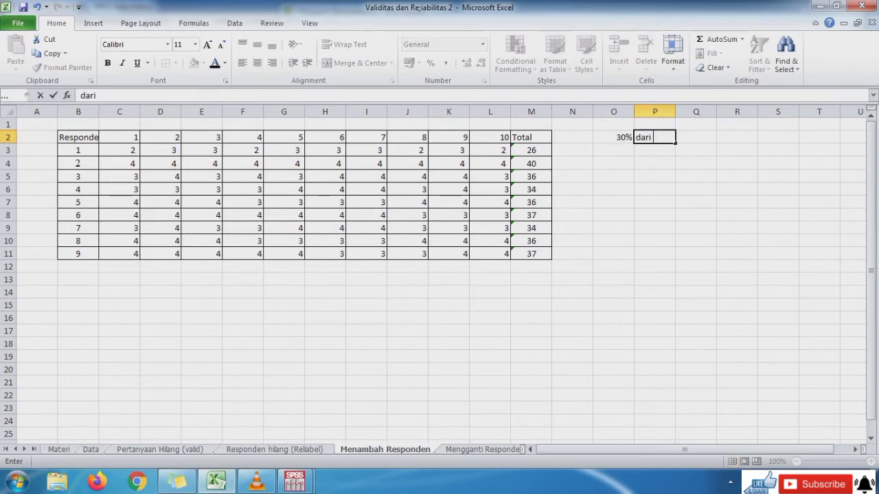
text(data yan)
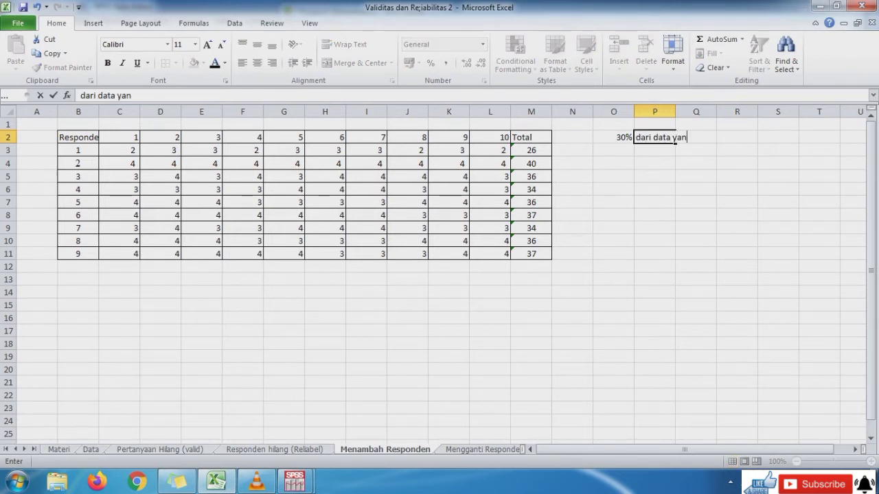
text(g dikumpu)
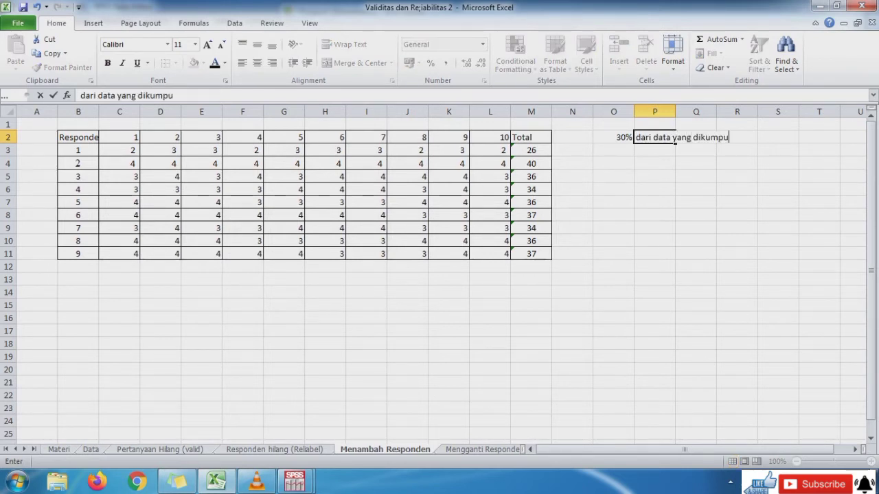
text(lkan)
key(Return)
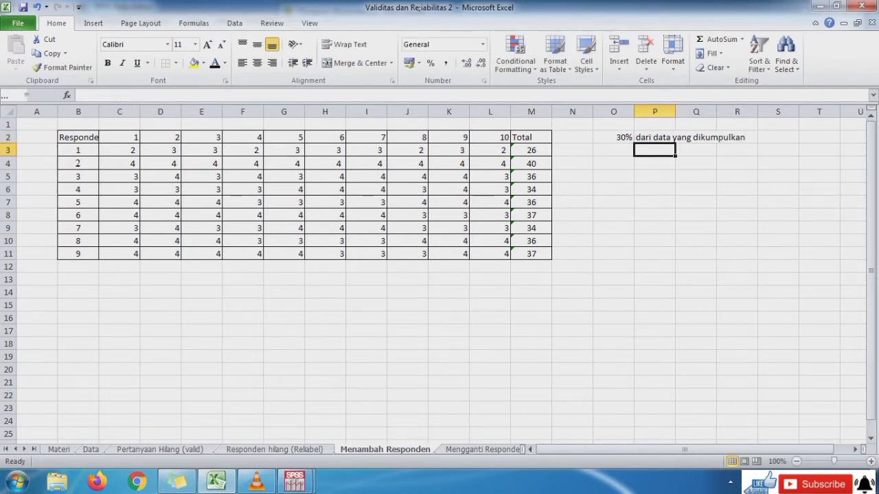
Calculate the number of additional respondents in O3 with the formula =30*O2.
key(Left)
text(=10)
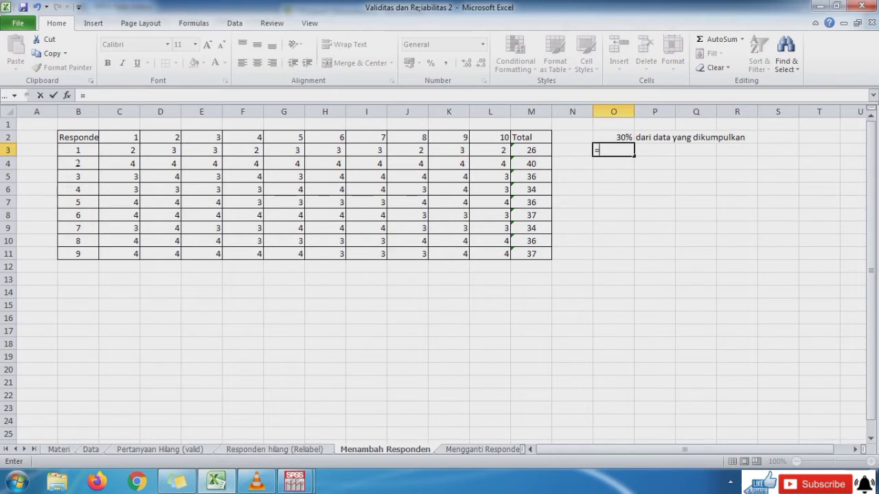
key(BackSpace)
key(BackSpace)
text(20)
key(BackSpace)
key(BackSpace)
text(30*O2)
key(ctrl+Return)
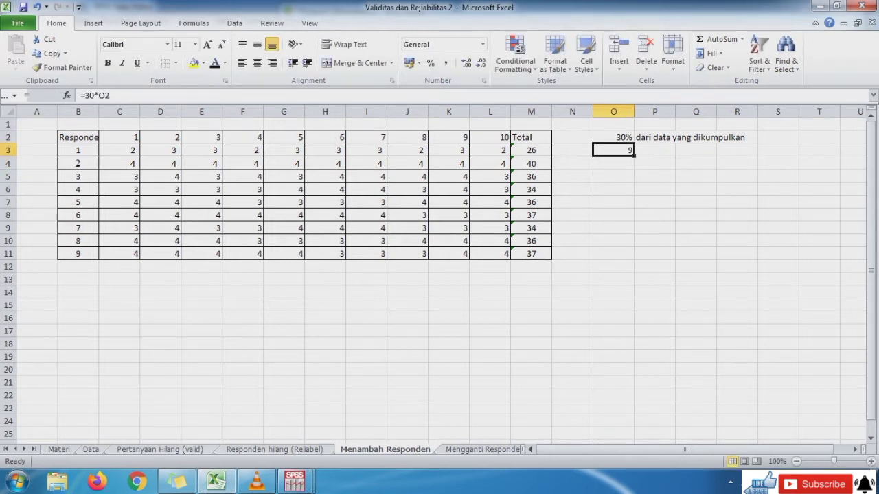
Examine respondent 2's answers in row 4 of the additional respondent data, through to the total.
click(119, 163)
key(Right)
key(Right)
key(Right)
key(Right)
key(Right)
key(Right)
key(Right)
key(Right)
key(Right)
key(Right)
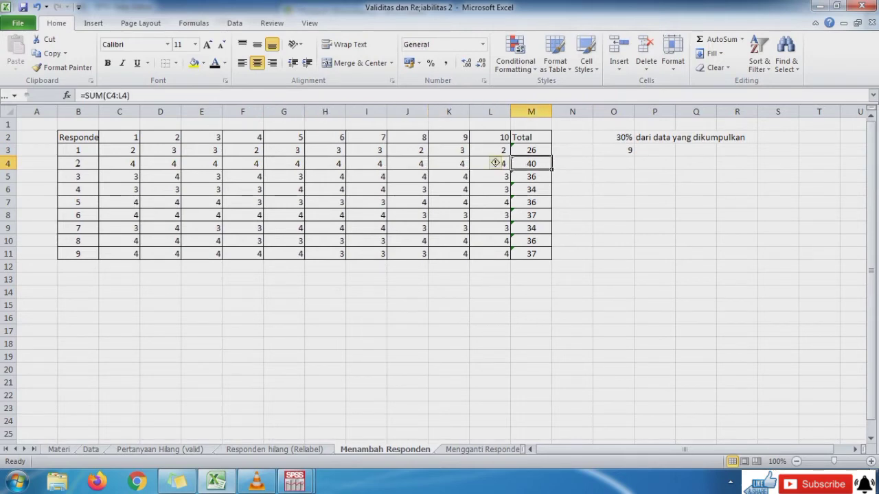
Try to paste the answers and totals C4:M33 from the Data sheet at T2 of the Menambah Responden sheet, and undo the paste.
click(91, 449)
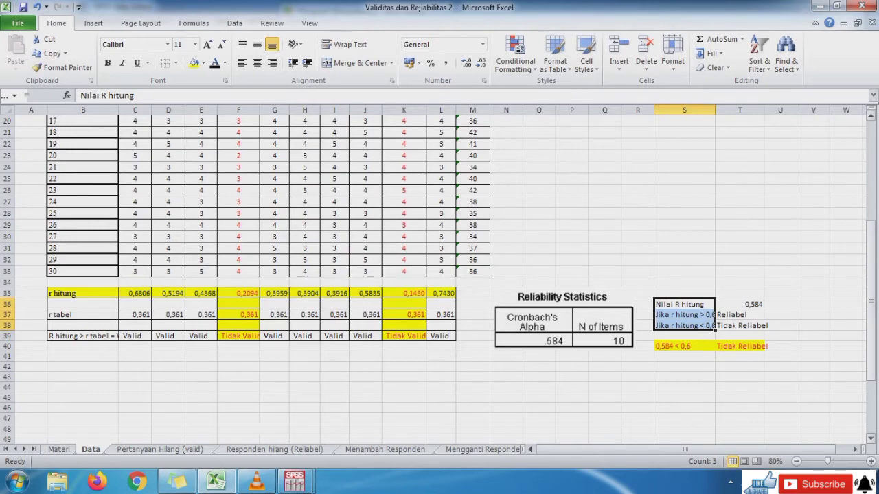
scroll(439, 274, up, 6)
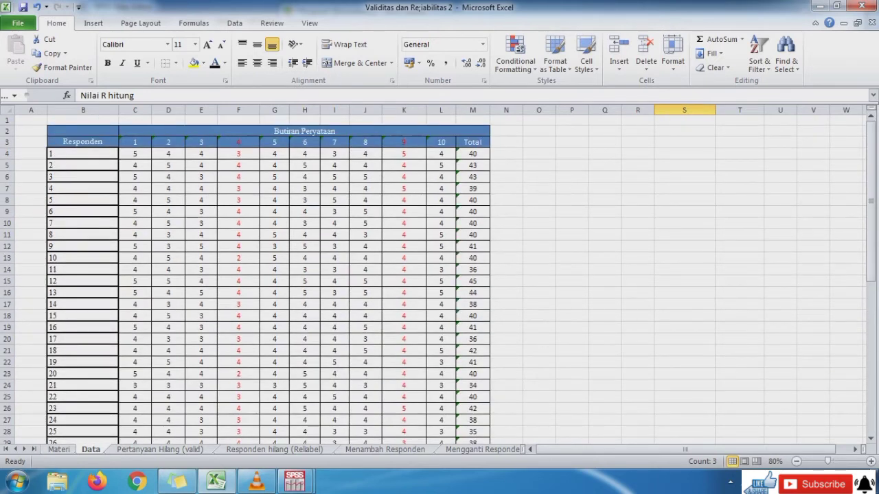
drag(135, 153, 490, 426)
key(ctrl+c)
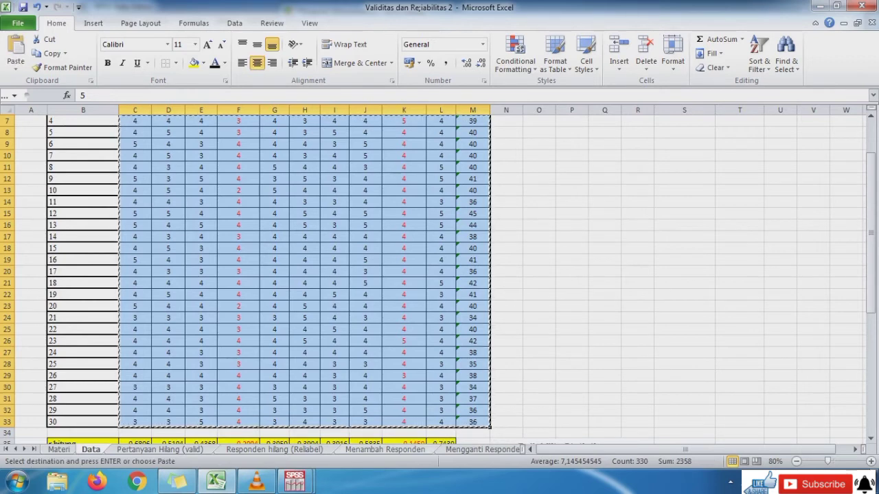
click(385, 450)
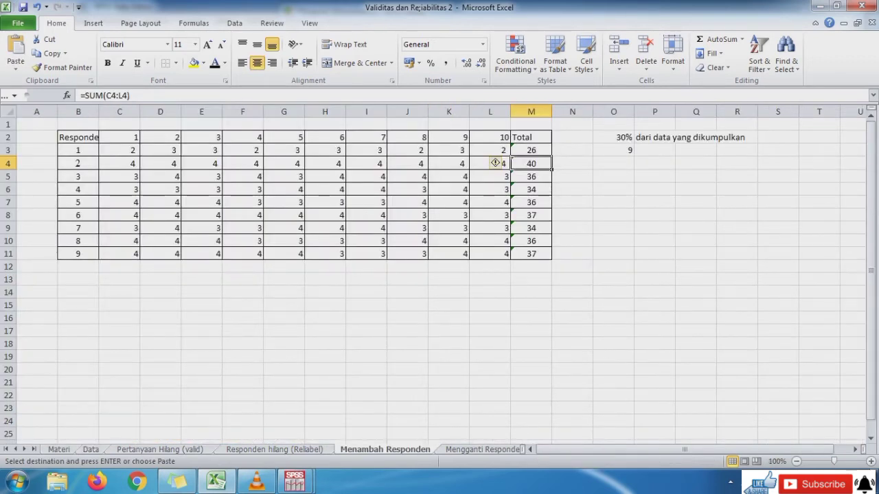
click(778, 138)
key(Right)
key(Right)
key(Left)
key(Left)
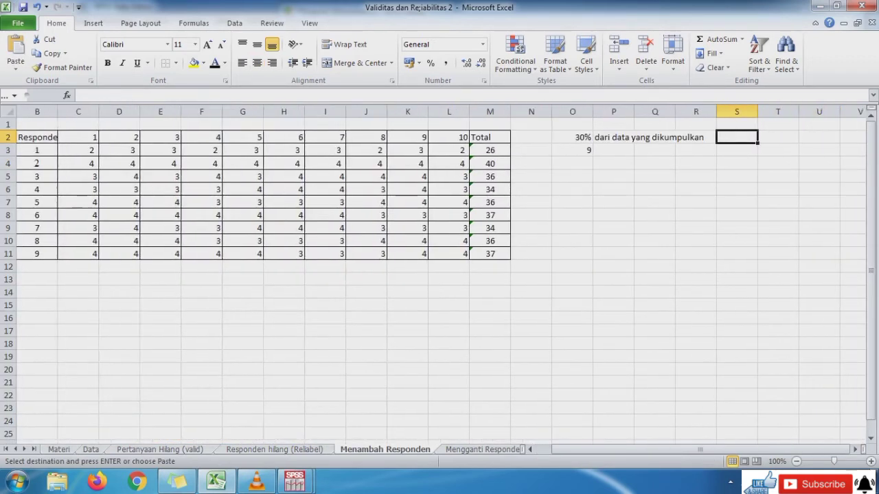
key(Right)
key(ctrl+v)
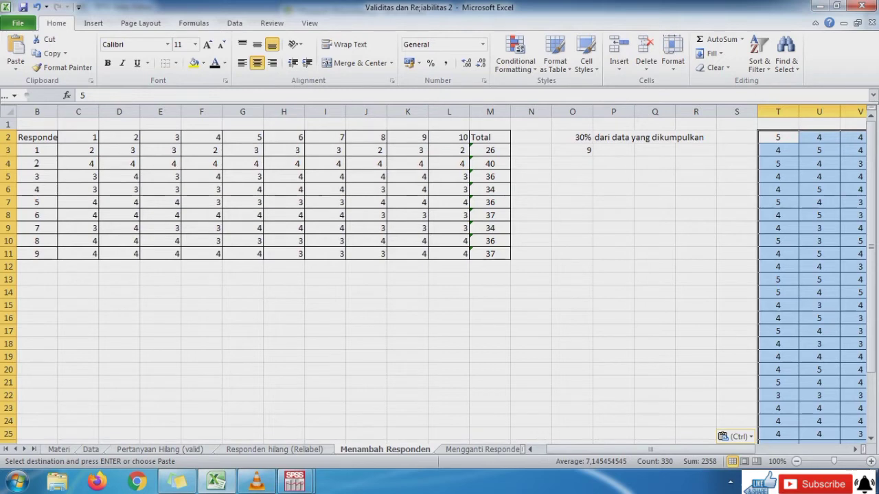
key(ctrl+z)
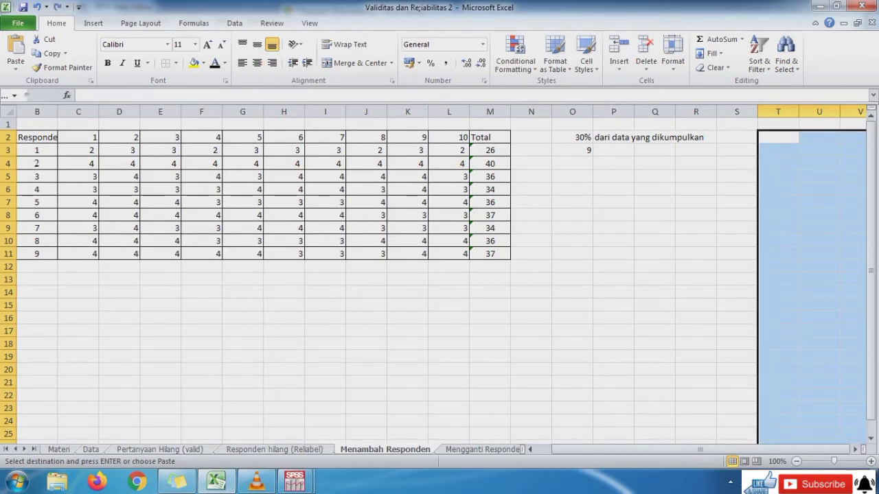
Copy the whole table of 30 respondents on the Data sheet, B2:M33, including its two header rows.
click(91, 450)
click(83, 260)
key(ctrl+Up)
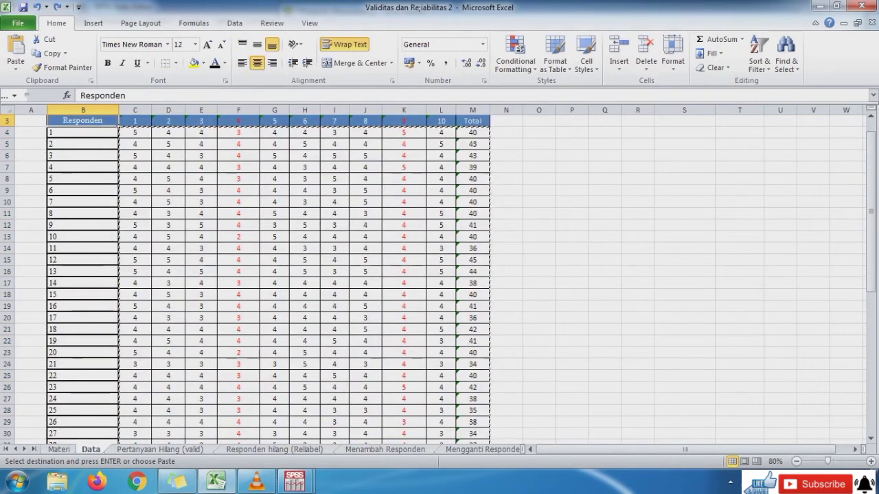
key(Up)
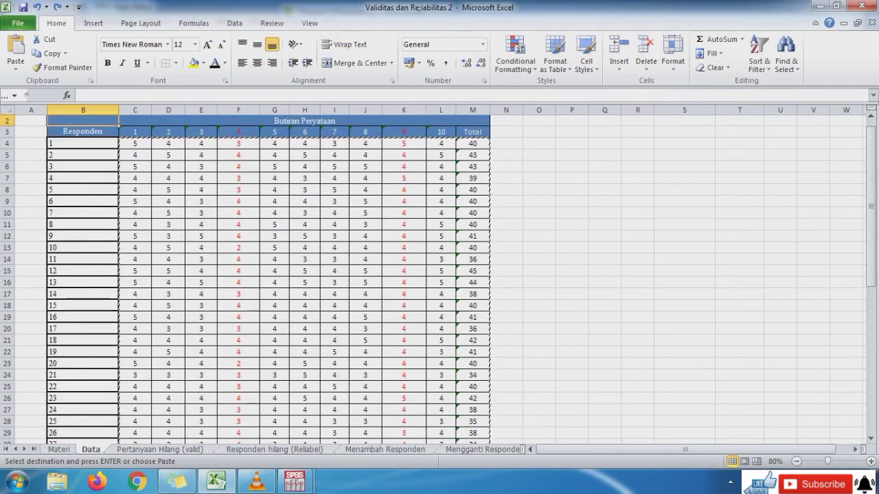
key(shift+Right)
key(shift+Down)
key(shift+Down)
key(shift+Down)
key(shift+Down)
key(shift+Down)
key(shift+Down)
key(shift+Down)
key(shift+Down)
key(shift+Down)
key(shift+Down)
key(shift+Down)
key(shift+Down)
key(shift+Down)
key(shift+Down)
key(shift+Down)
key(shift+Down)
key(shift+Down)
key(shift+Down)
key(shift+Down)
key(shift+Down)
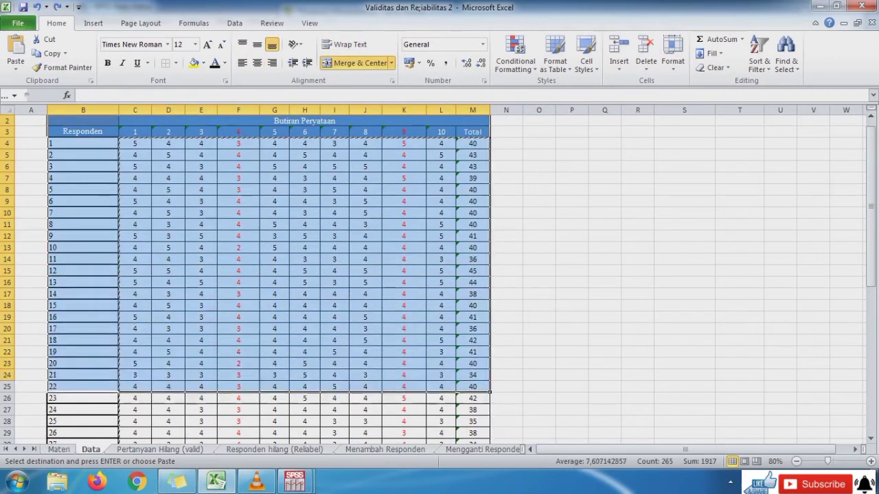
key(shift+Down)
key(shift+Down)
key(shift+Down)
key(shift+Down)
key(shift+Down)
key(shift+Down)
key(shift+Down)
key(shift+Down)
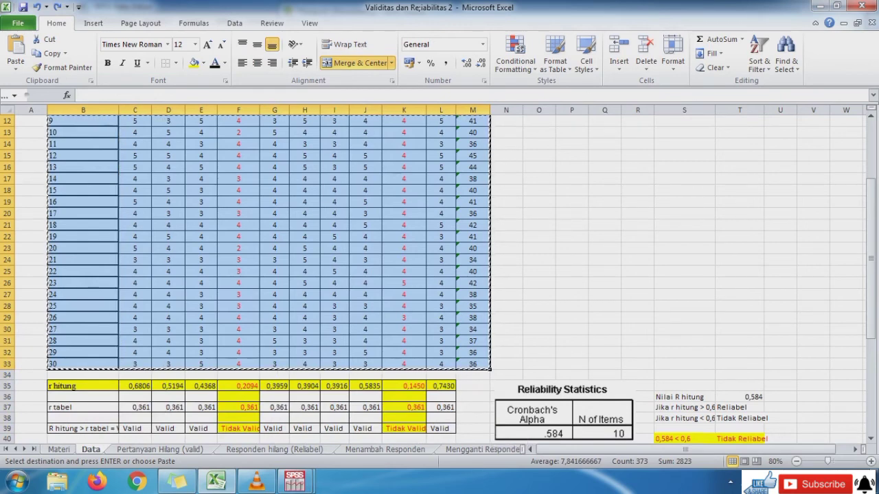
key(shift+Down)
key(shift+Down)
key(shift+Down)
key(shift+Down)
key(shift+Down)
key(shift+Up)
key(shift+Up)
key(shift+Up)
key(shift+Up)
key(shift+Up)
Paste the table at T2 of the Menambah Responden sheet and turn off text wrapping for its Responden heading.
click(385, 450)
click(778, 138)
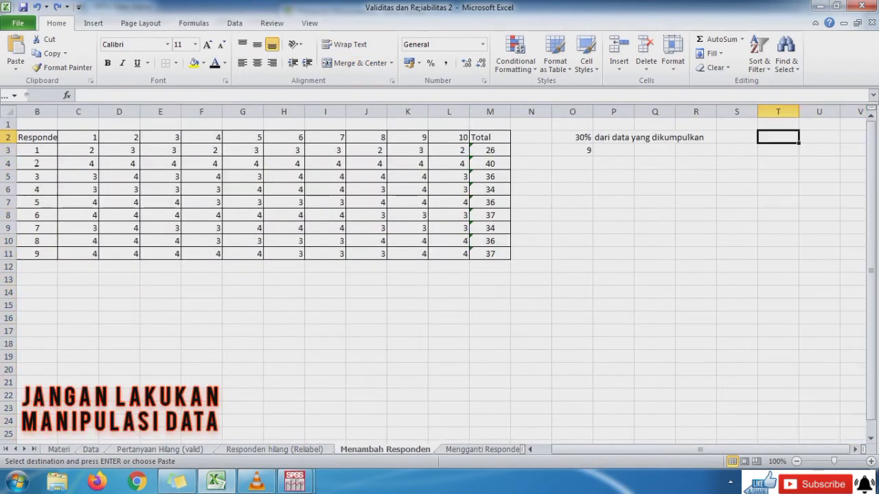
key(ctrl+v)
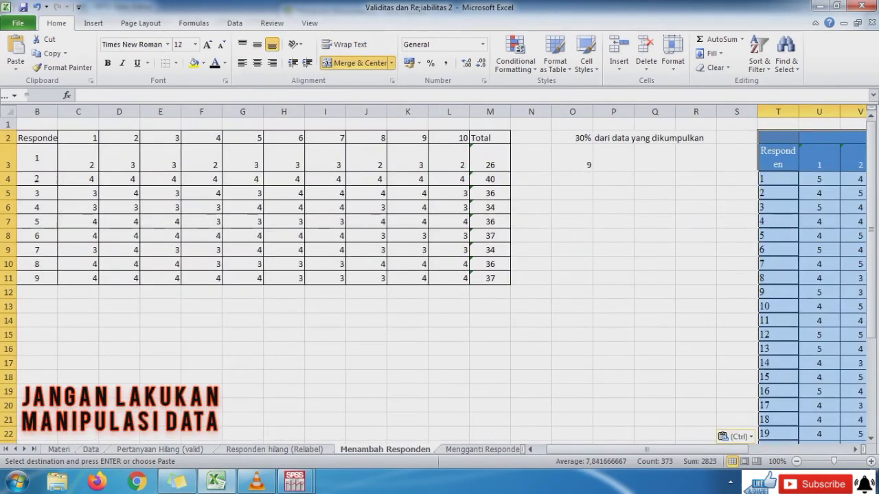
key(Escape)
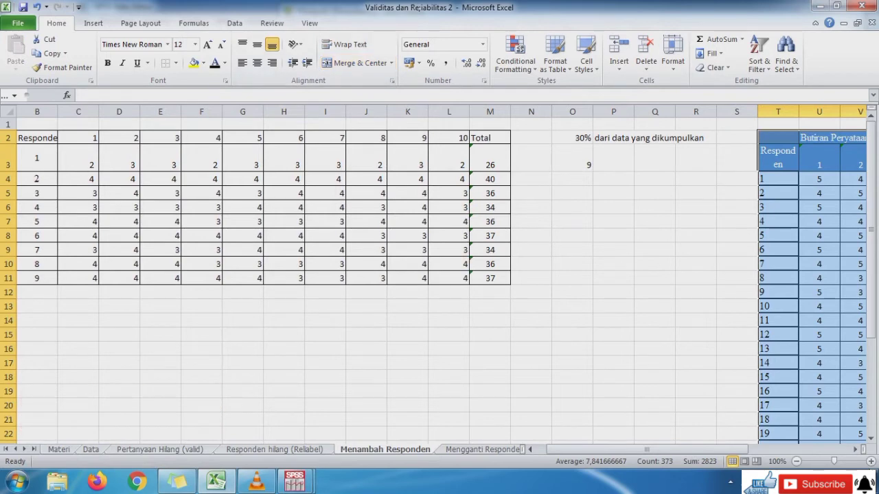
click(778, 158)
click(346, 44)
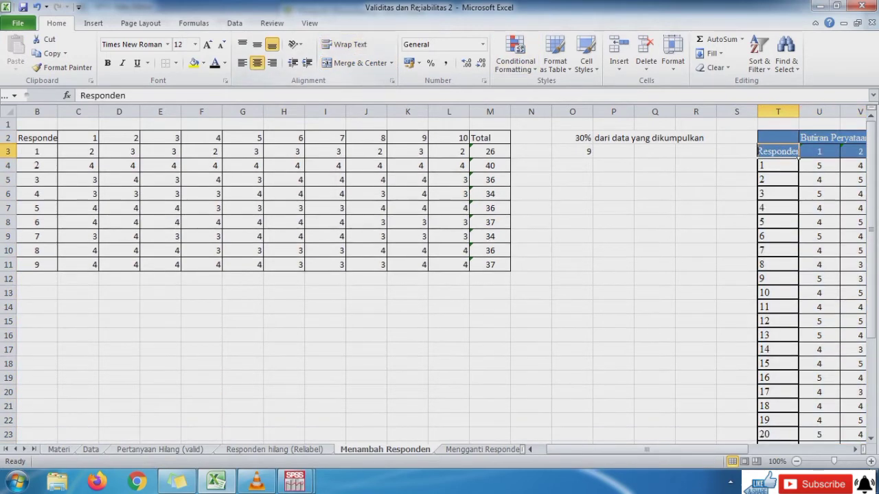
Copy the nine additional respondents in B3:M11 and paste them directly below respondent 30, starting at T34.
drag(37, 151, 510, 270)
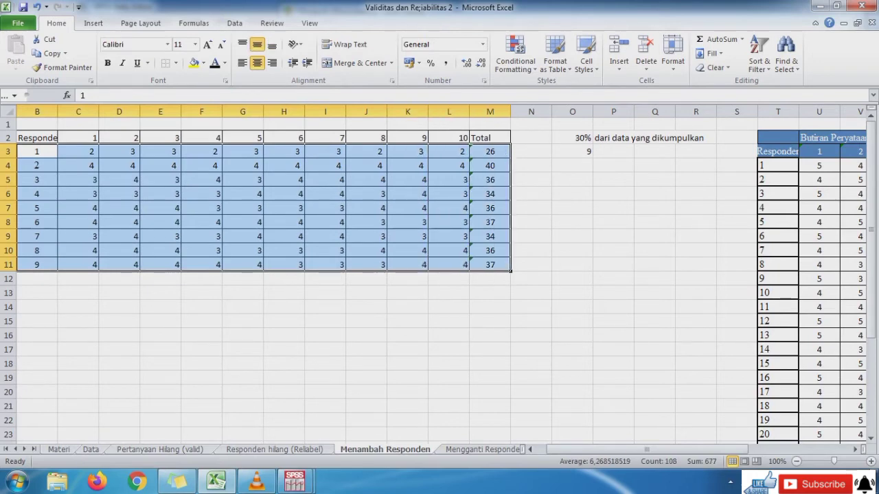
key(ctrl+c)
click(797, 327)
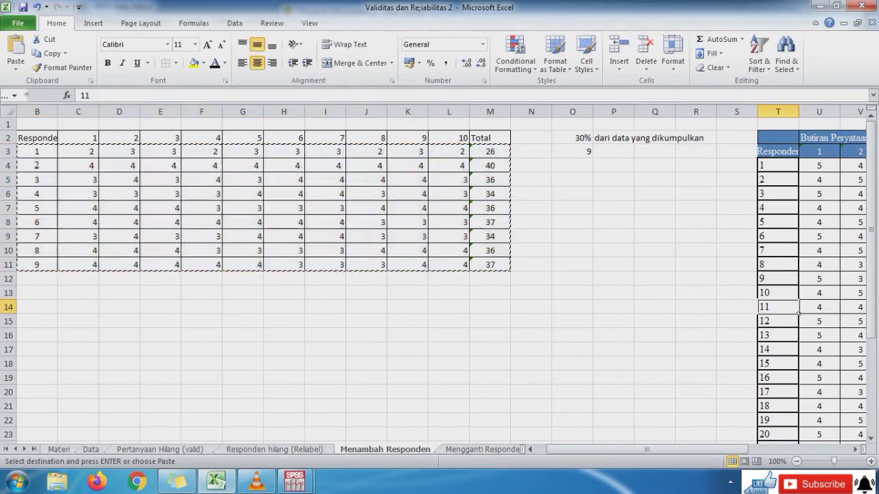
key(Right)
key(Right)
key(Right)
key(Right)
key(Right)
key(Right)
key(Right)
key(Right)
key(Right)
key(Right)
key(Right)
key(Right)
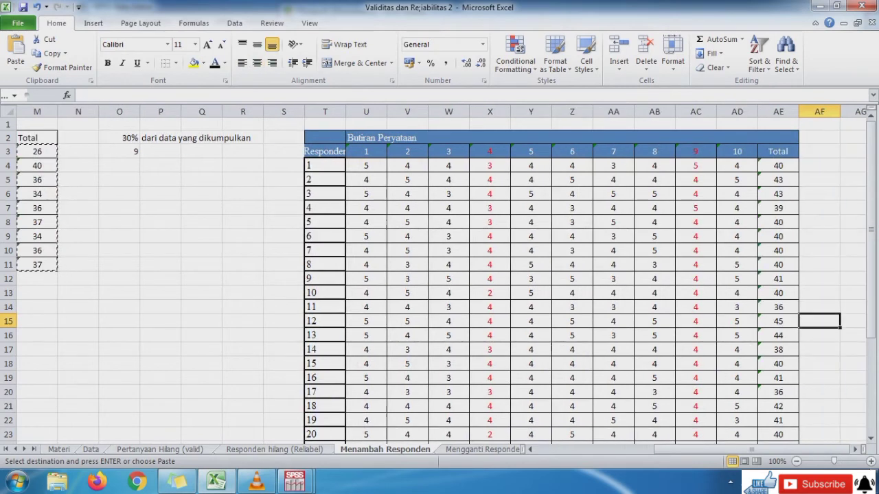
scroll(440, 275, down, 3)
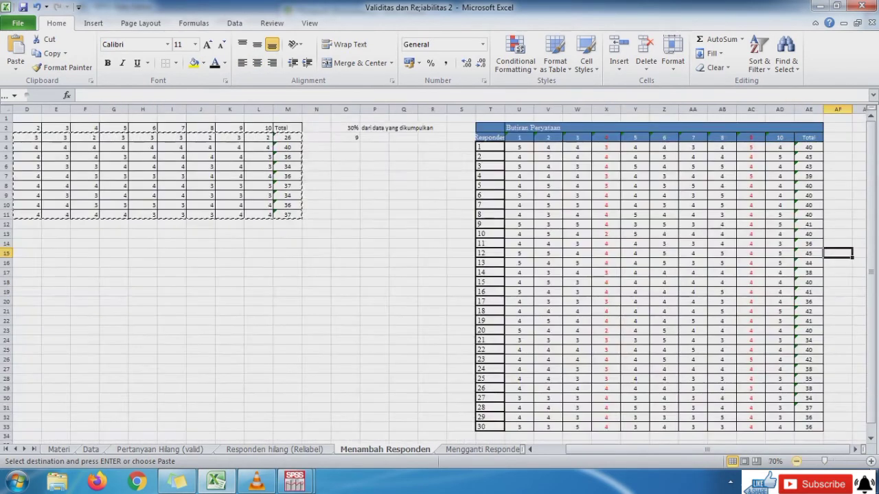
click(855, 450)
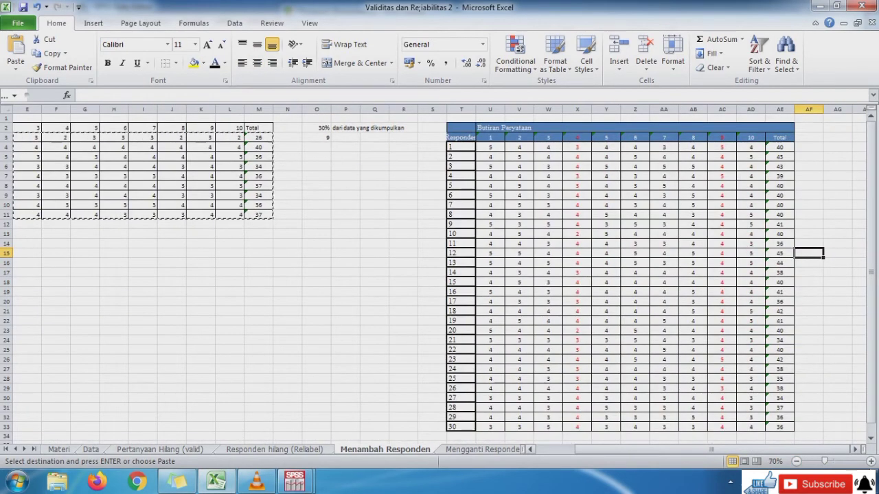
drag(871, 183, 870, 192)
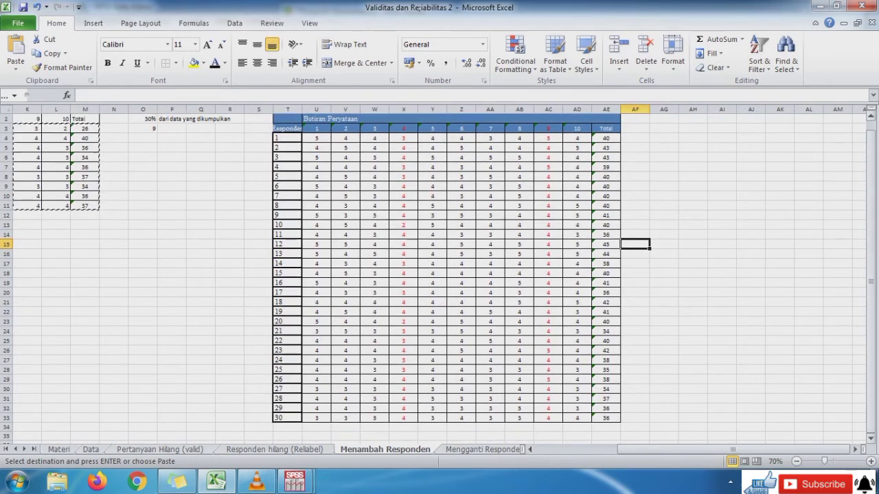
click(287, 428)
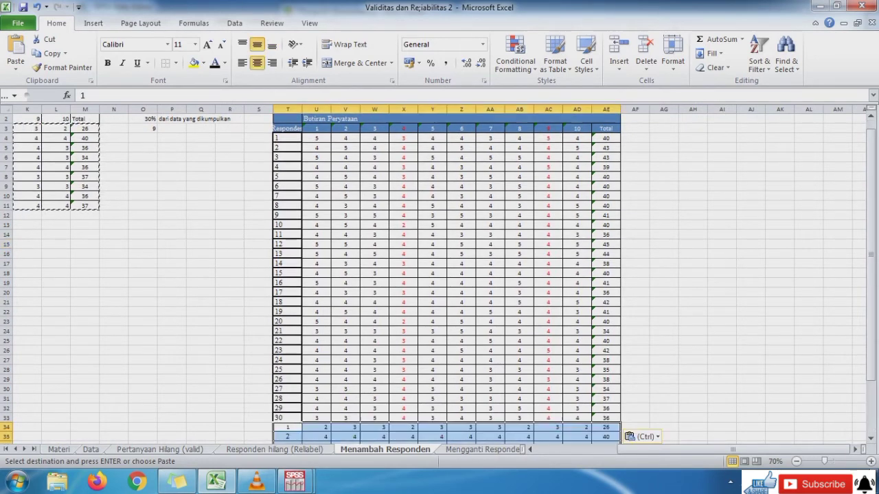
key(ctrl+v)
Renumber the added respondents in T34:T42 as 31 to 39 by continuing the series from 29 and 30.
click(296, 437)
key(Down)
key(Down)
key(Down)
key(Down)
key(Down)
key(Down)
key(Down)
key(Down)
key(Down)
key(Down)
key(Down)
key(Down)
key(Down)
key(Down)
key(Down)
key(Down)
key(Down)
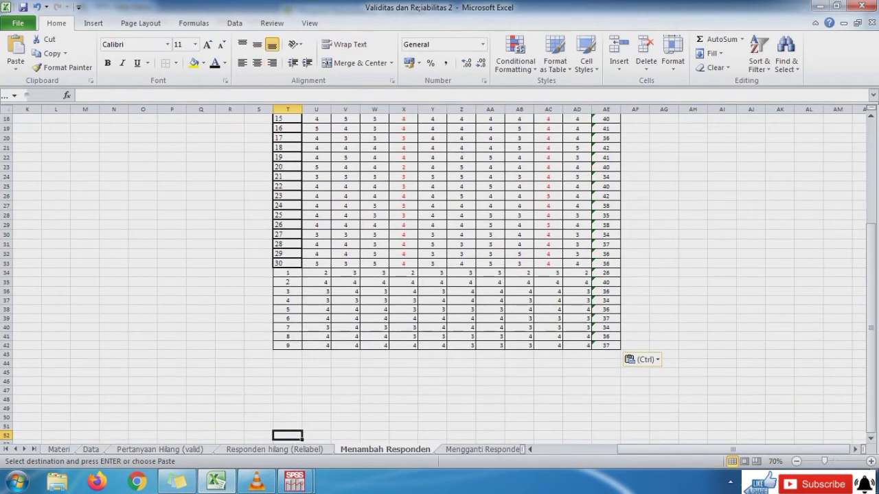
click(288, 273)
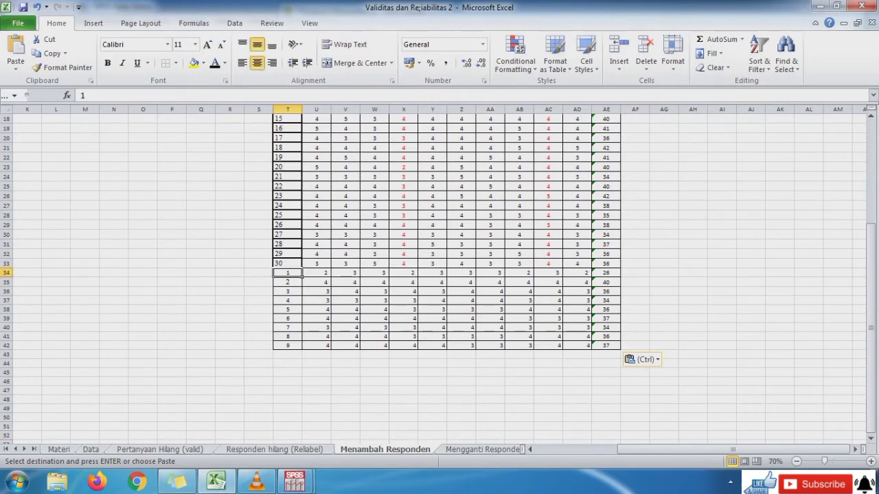
drag(285, 254, 310, 357)
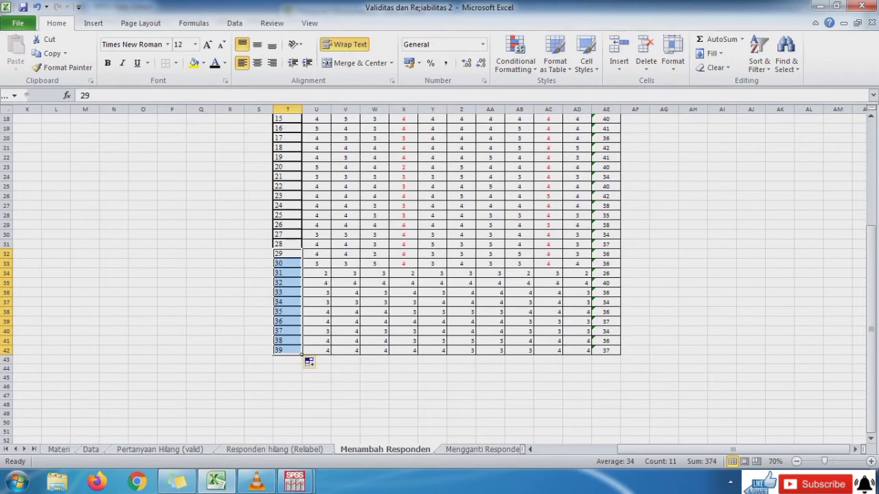
Copy the answers and totals of all 39 respondents, U4:AE42, without the headers and respondent numbers.
click(315, 350)
key(shift+Right)
key(shift+Right)
key(shift+Right)
key(shift+Right)
key(shift+Right)
key(shift+Right)
key(shift+Right)
key(shift+Right)
key(shift+Right)
key(shift+Right)
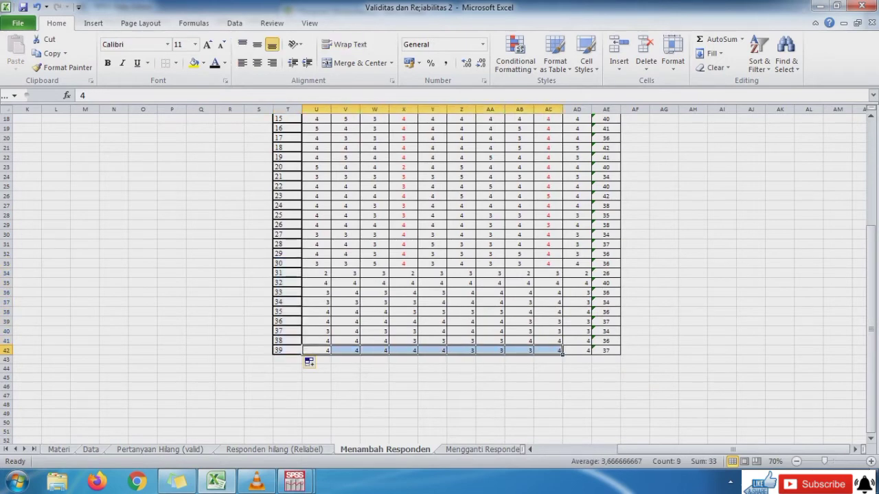
key(shift+Up)
key(shift+Up)
key(shift+Up)
key(shift+Up)
key(shift+Up)
key(shift+Up)
key(shift+Up)
key(shift+Up)
key(shift+Up)
key(shift+Up)
key(shift+Up)
key(shift+Up)
key(shift+Up)
key(shift+Up)
key(shift+Up)
key(shift+Up)
key(shift+Up)
key(shift+Up)
key(shift+Up)
key(shift+Up)
key(shift+Up)
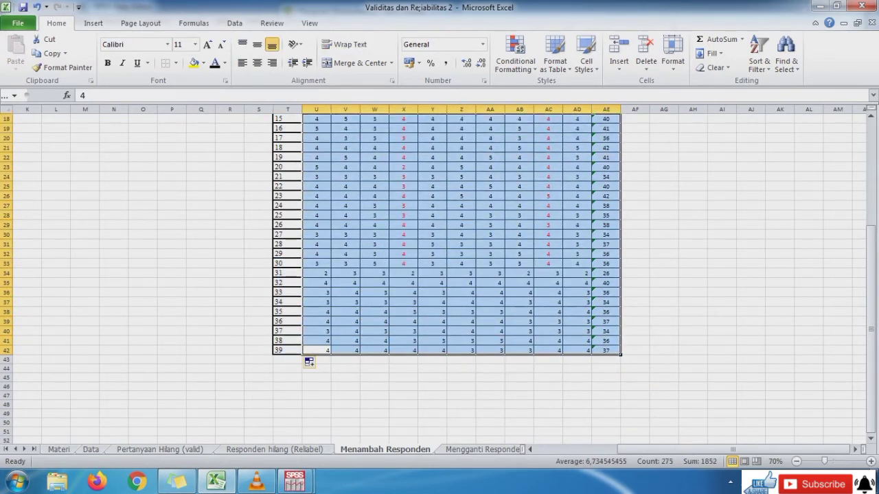
key(shift+Up)
key(shift+Up)
key(shift+Up)
key(shift+Up)
key(shift+Up)
key(shift+Down)
key(shift+Down)
key(shift+Down)
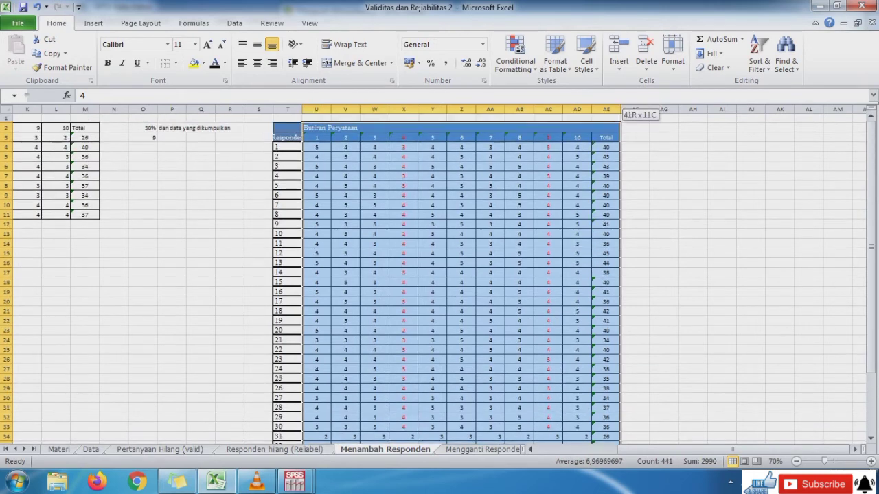
key(ctrl+c)
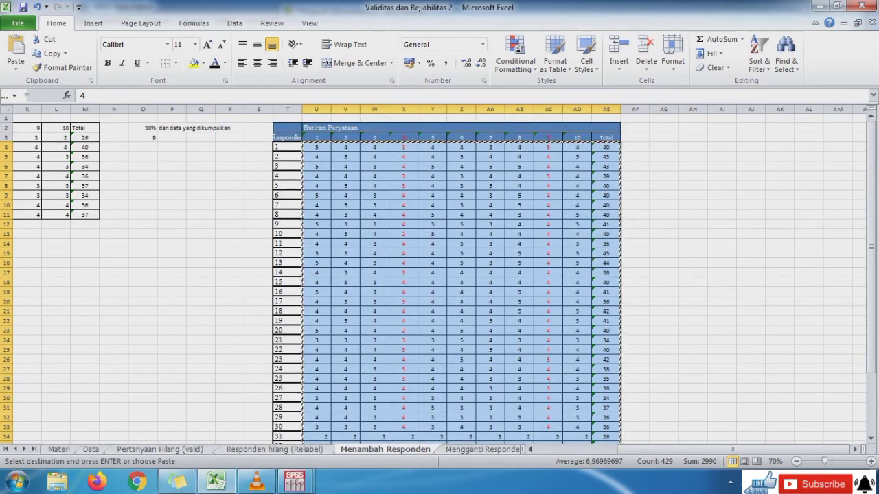
Switch to the SPSS Data Editor and paste the copied data from row 1, leaving one empty column after VAR00031.
click(294, 482)
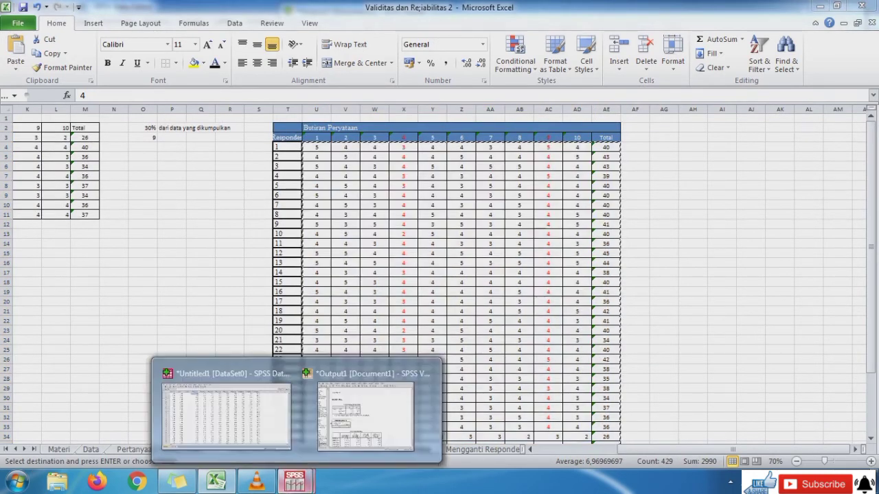
click(221, 412)
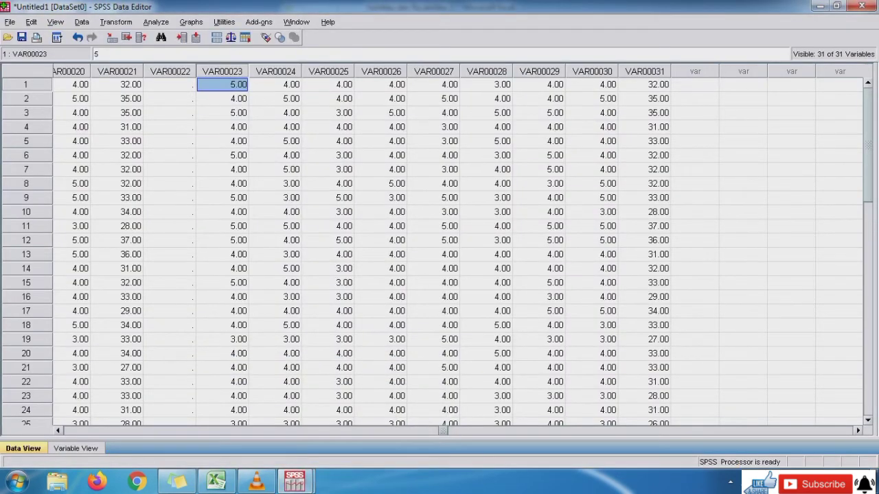
click(743, 85)
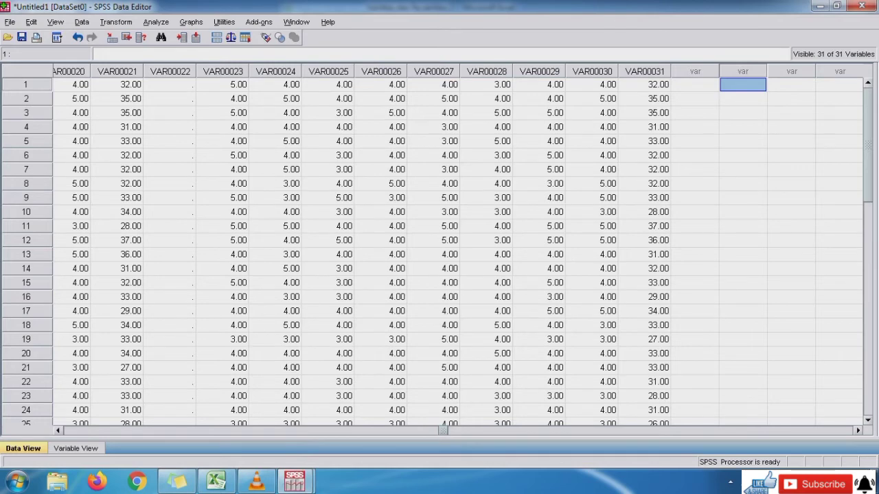
key(ctrl+v)
key(Right)
key(Right)
key(Right)
key(Right)
key(Right)
key(Right)
key(Right)
key(Right)
key(Right)
key(Right)
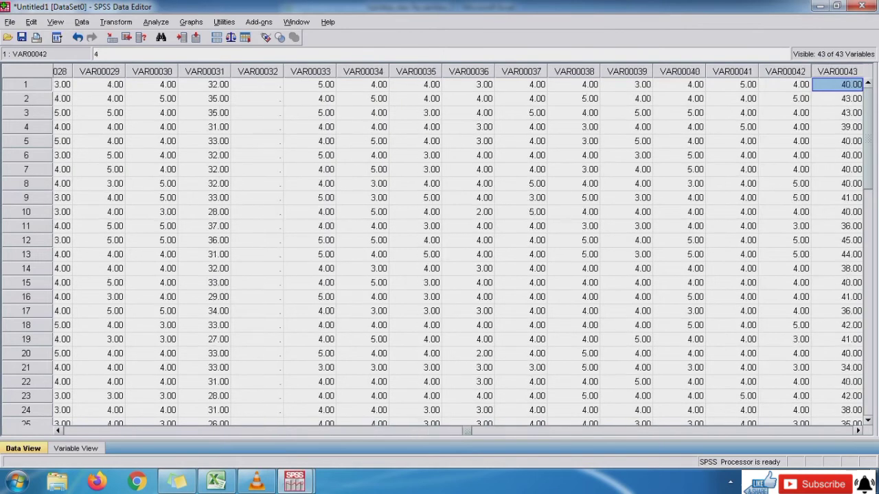
key(Right)
key(Right)
key(Right)
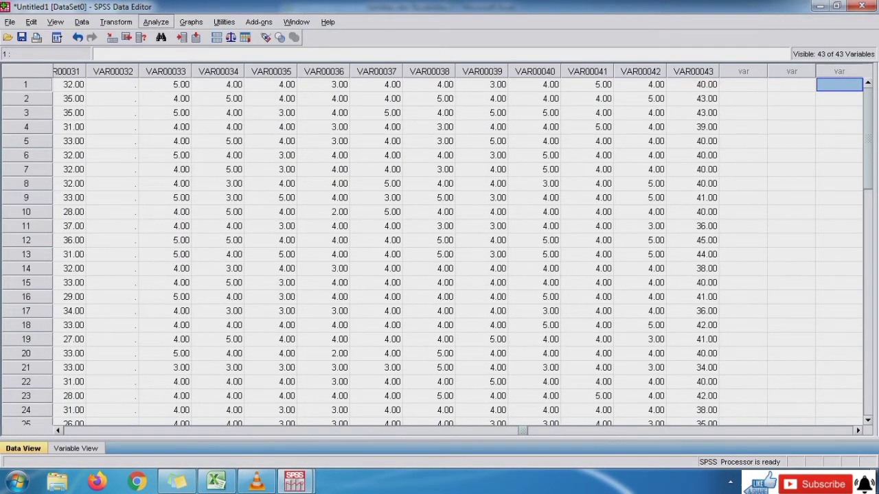
Open Bivariate Correlations and remove the previously analysed variables, VAR00023 to VAR00031, from the list of variables to correlate.
click(156, 22)
mouse_move(169, 137)
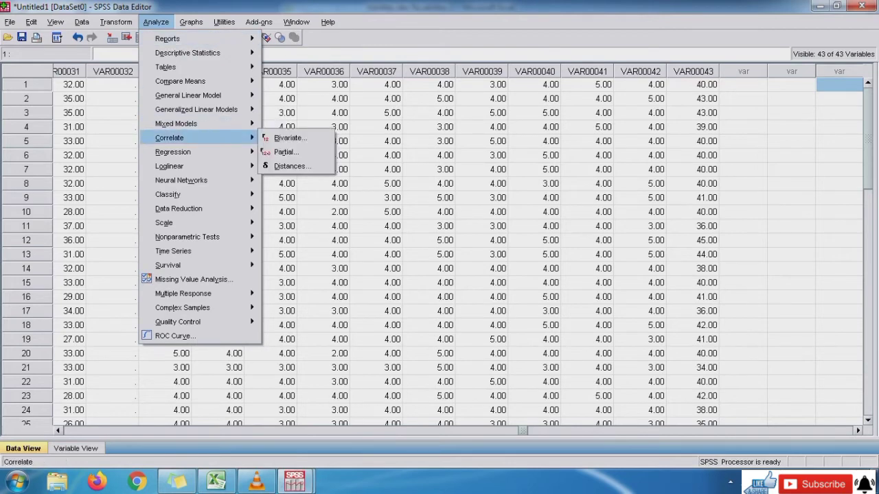
click(289, 138)
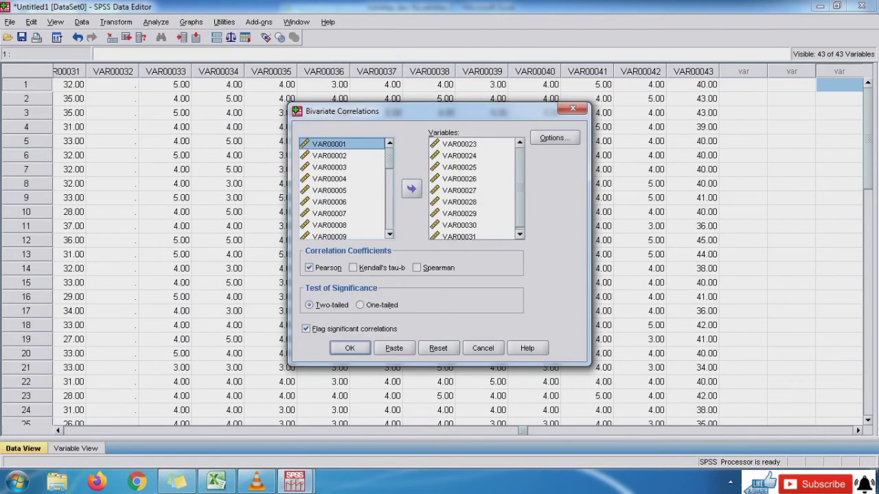
click(459, 145)
key(shift+Down)
key(shift+Down)
key(shift+Down)
key(shift+Down)
key(shift+Down)
key(shift+Down)
key(shift+Down)
key(shift+Down)
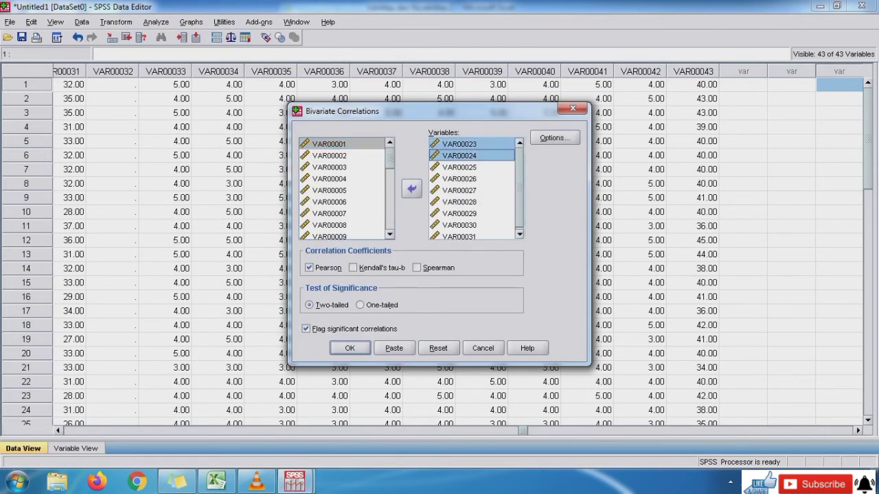
click(411, 189)
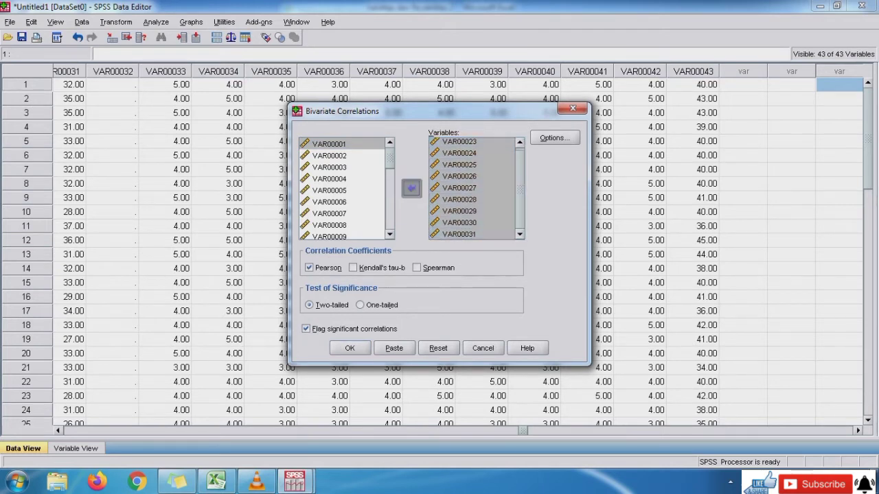
Add VAR00033 to VAR00043 to the correlation variables and run the two-tailed Pearson analysis.
click(389, 225)
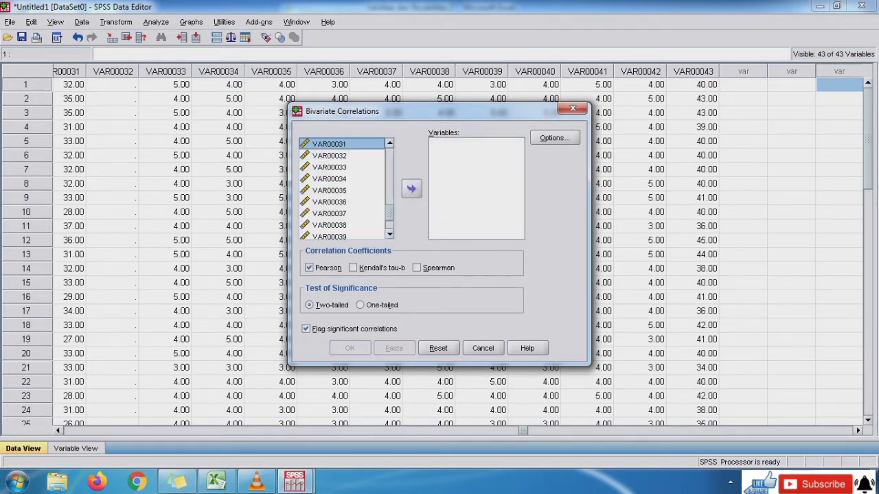
click(330, 168)
key(shift+Down)
key(shift+Down)
key(shift+Down)
key(shift+Down)
key(shift+Down)
key(shift+Down)
key(shift+Down)
key(shift+Down)
key(shift+Down)
key(shift+Down)
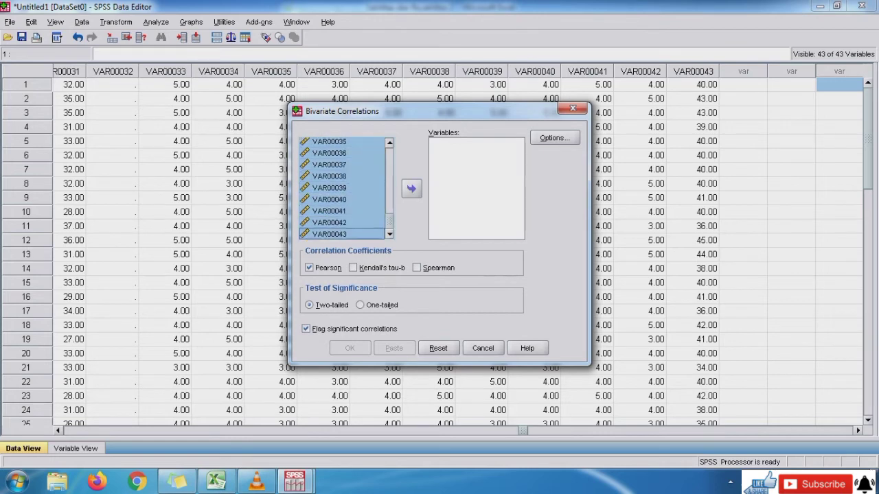
click(412, 189)
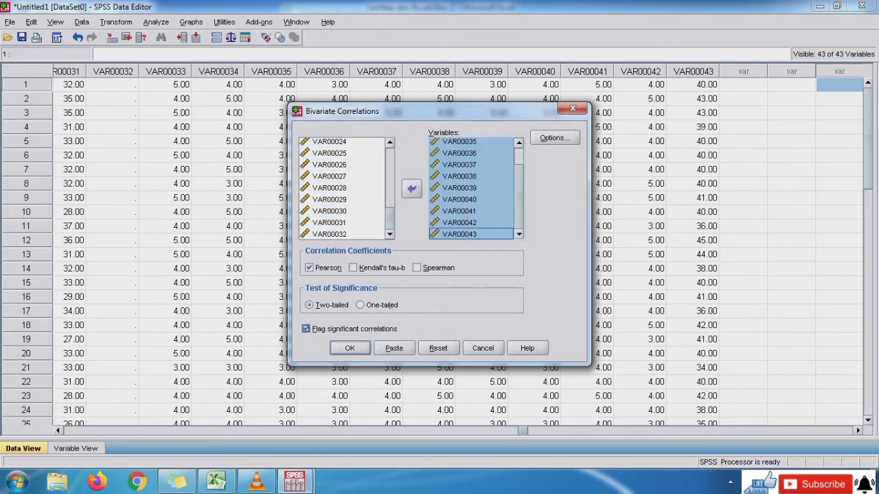
key(Return)
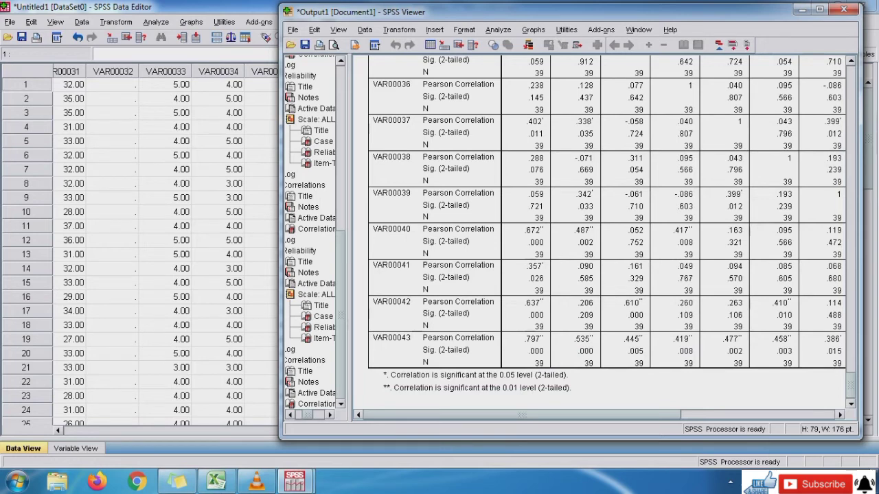
Switch to the Excel workbook and go to the empty rows below respondent 39 on the Menambah Responden sheet.
click(216, 482)
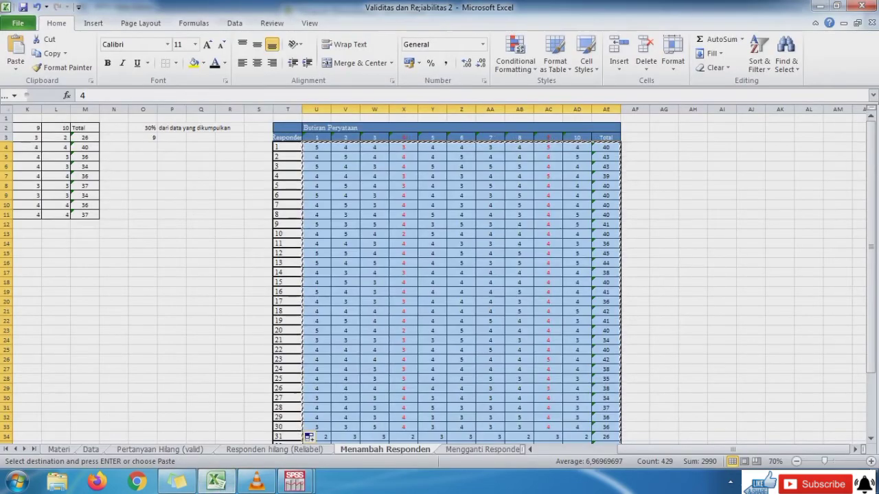
click(374, 350)
key(Down)
key(Down)
key(Down)
key(Down)
key(Down)
key(Down)
key(Down)
key(Down)
key(Down)
key(Down)
key(Down)
key(Down)
key(Down)
key(Down)
key(Down)
key(Down)
key(Down)
key(Down)
key(Down)
key(Down)
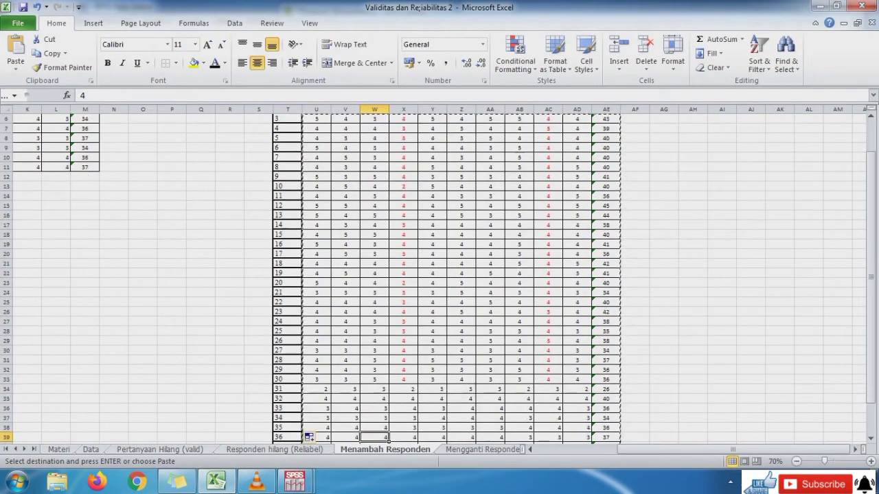
key(Down)
key(Down)
key(Down)
key(Down)
key(Down)
key(Down)
key(Down)
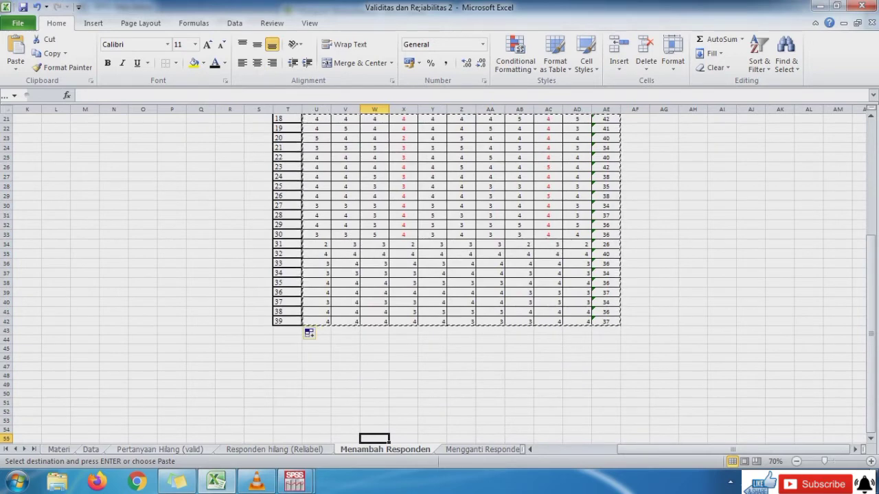
Try pasting the validity rows B33:J37 from the Responden hilang (Reliabel) sheet at T44 of Menambah Responden, and undo the paste.
key(ctrl+Page_Up)
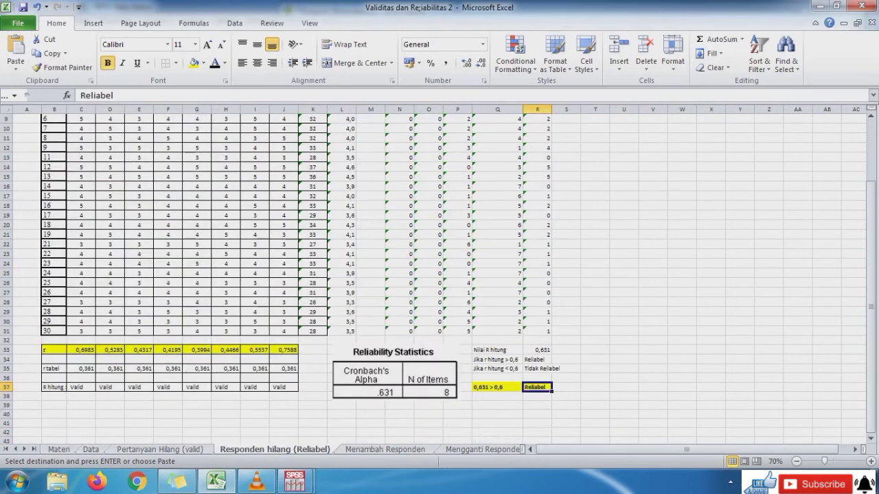
drag(53, 351, 284, 388)
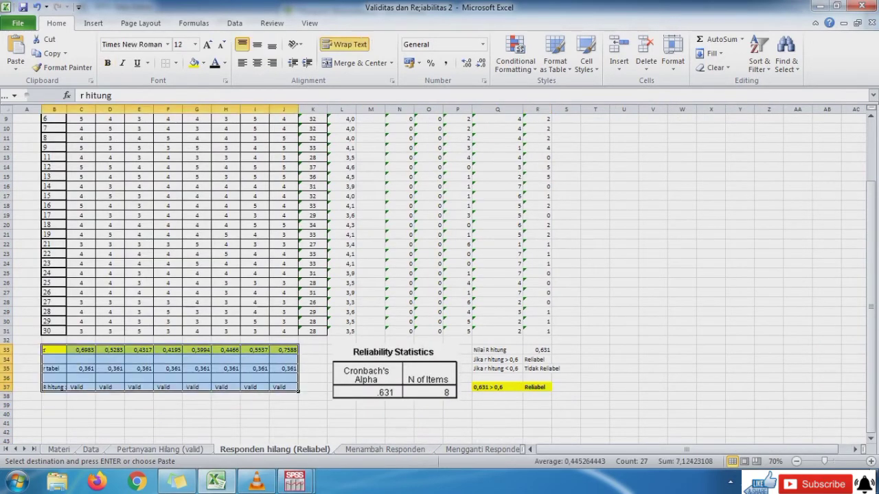
key(ctrl+c)
key(ctrl+Page_Down)
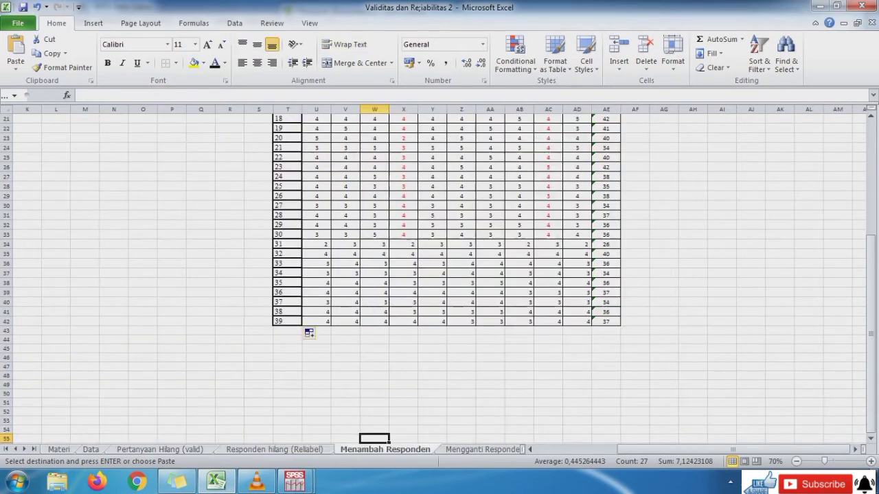
click(287, 340)
key(ctrl+v)
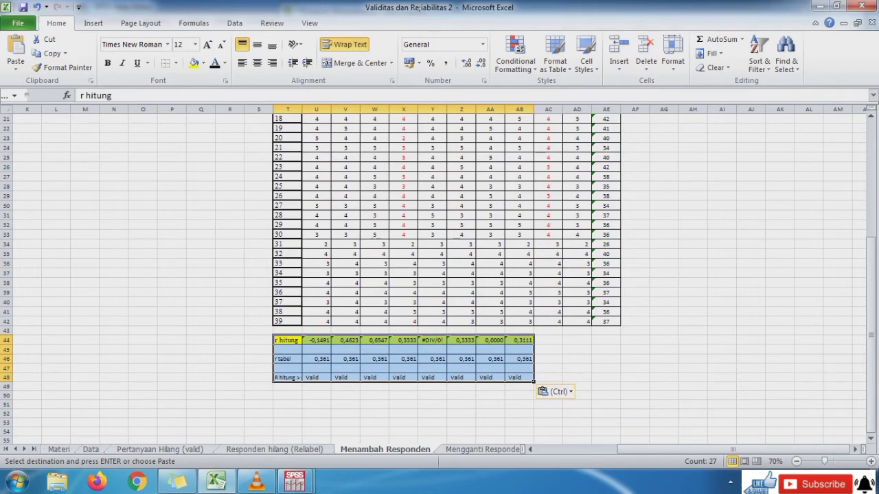
key(ctrl+z)
Copy the validity rows B35:L39 from the Data sheet and paste them at T44 of the Menambah Responden sheet.
click(90, 450)
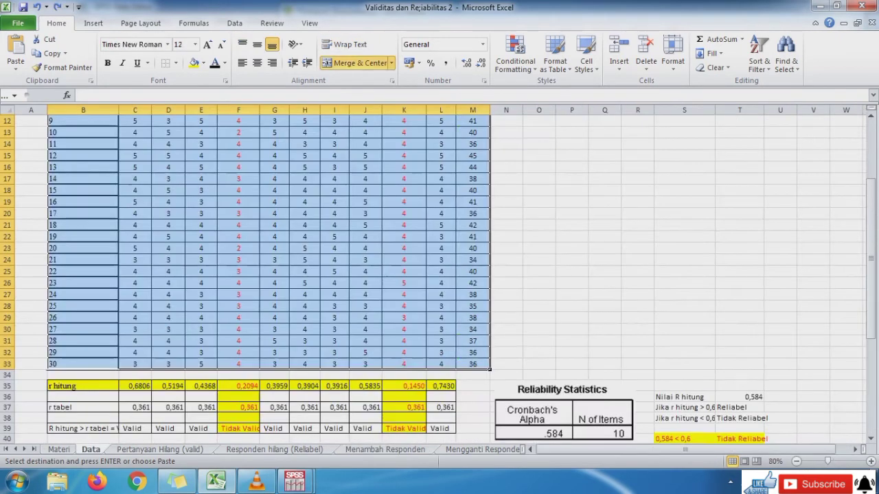
drag(82, 387, 441, 429)
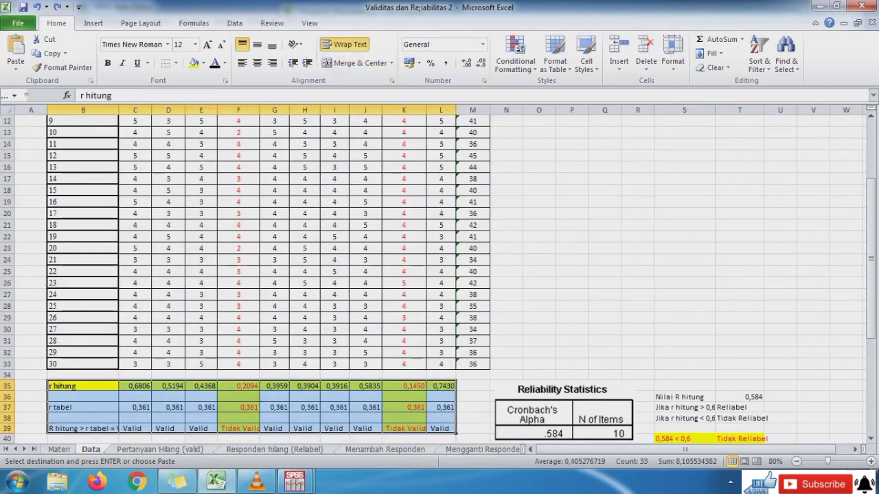
key(ctrl+c)
click(385, 450)
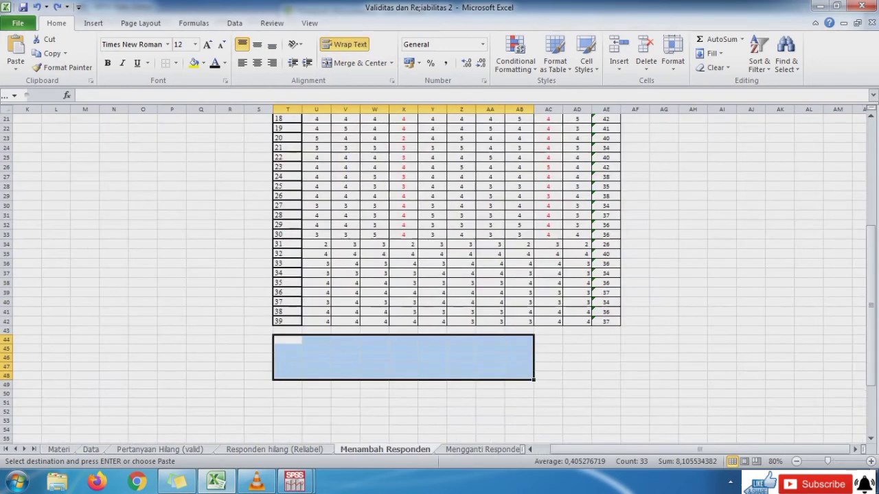
click(287, 339)
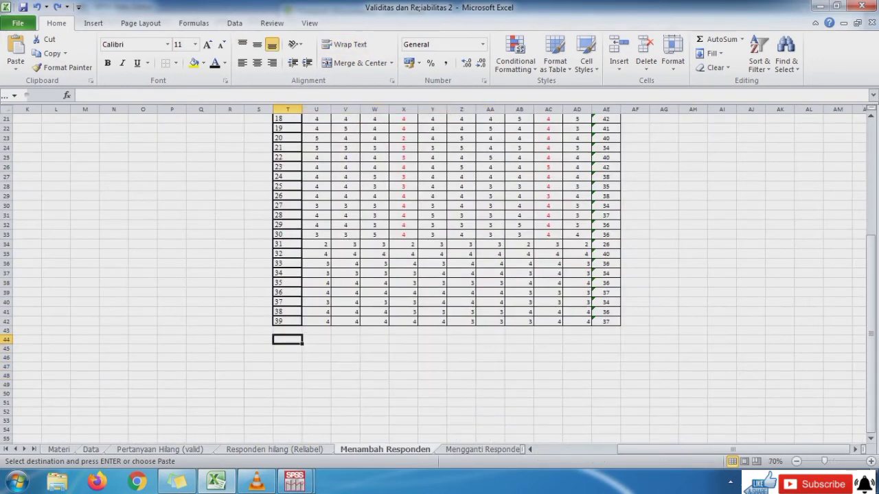
key(ctrl+v)
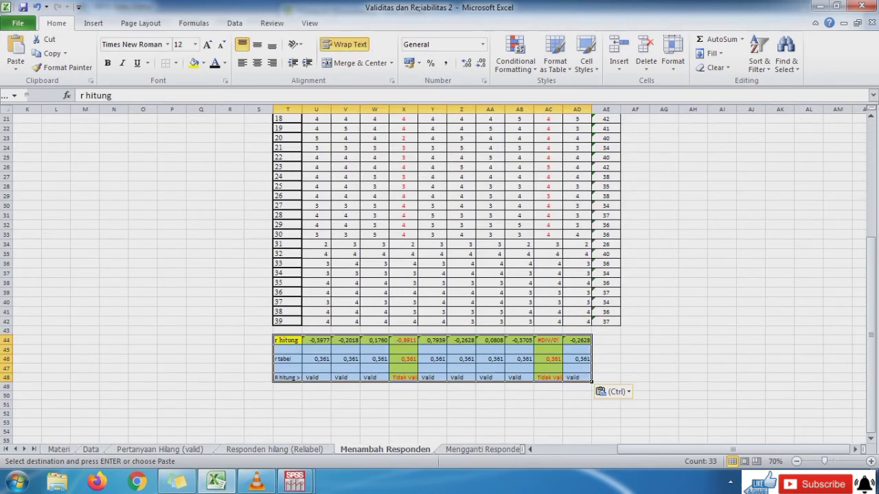
Correct the r hitung formula in U44 to =PEARSON(U4:U42;$AE$4:$AE$42) and fill it across to AD44.
key(Right)
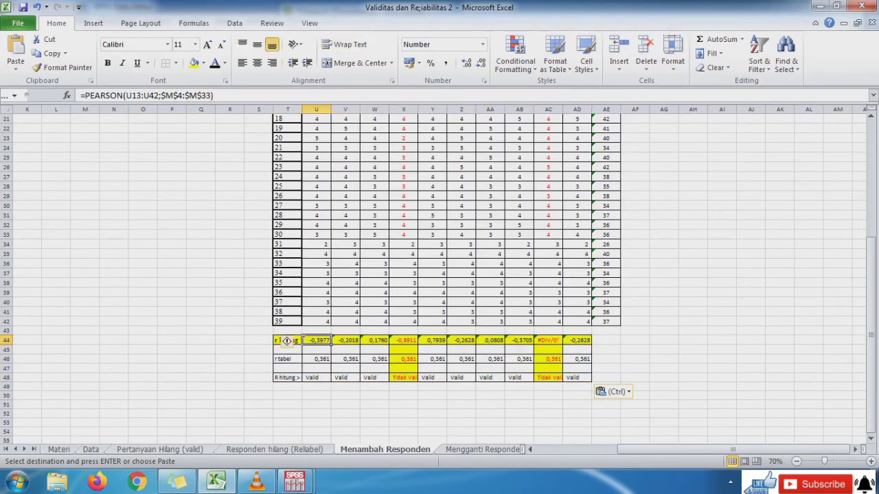
click(163, 95)
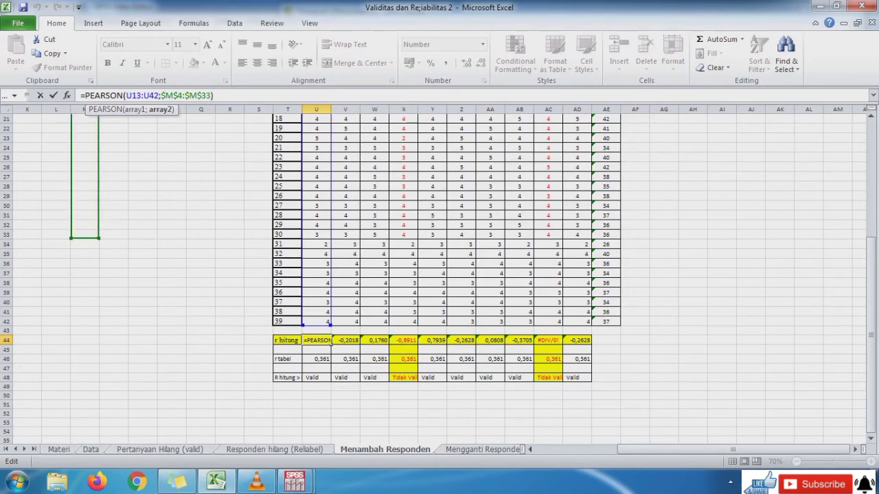
drag(99, 171, 620, 200)
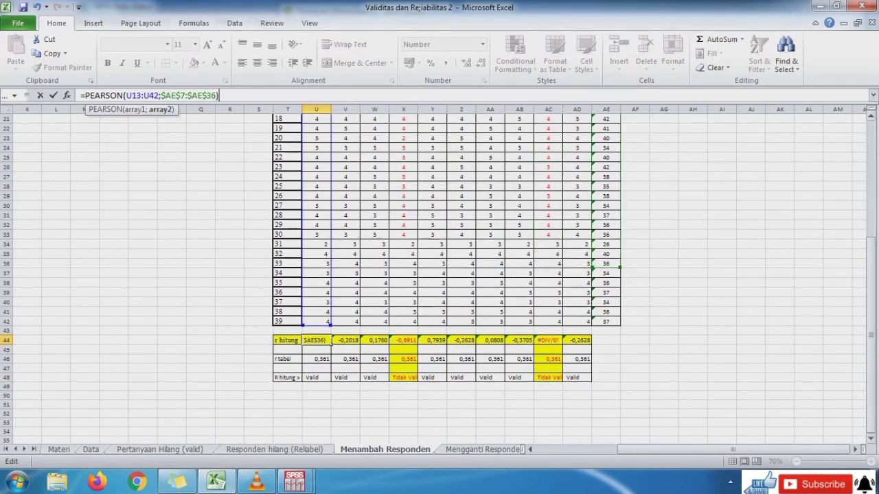
drag(870, 300, 870, 191)
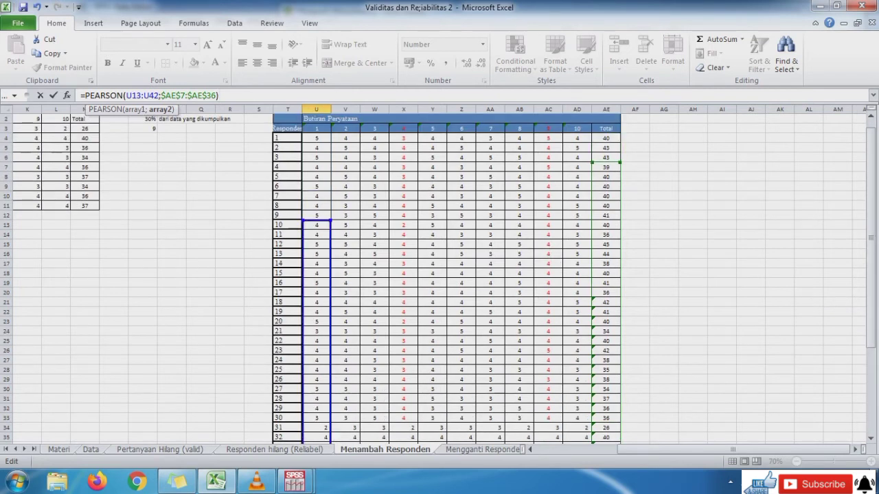
drag(315, 221, 316, 134)
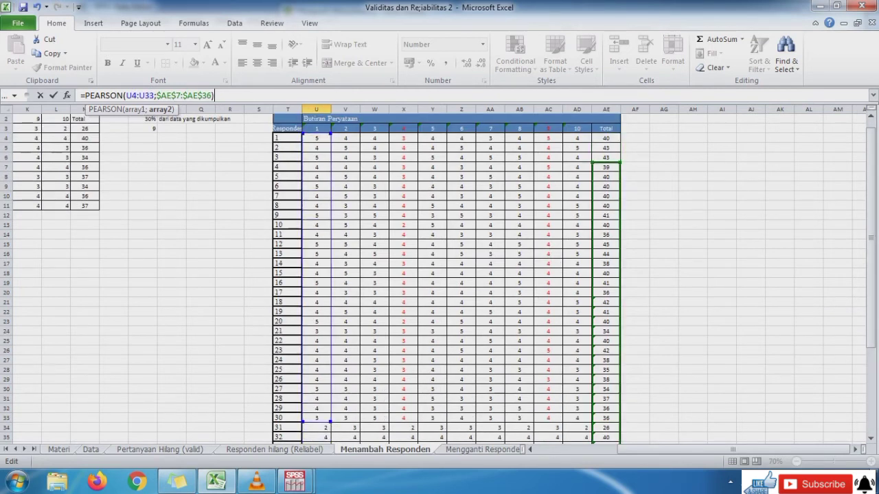
drag(592, 163, 592, 134)
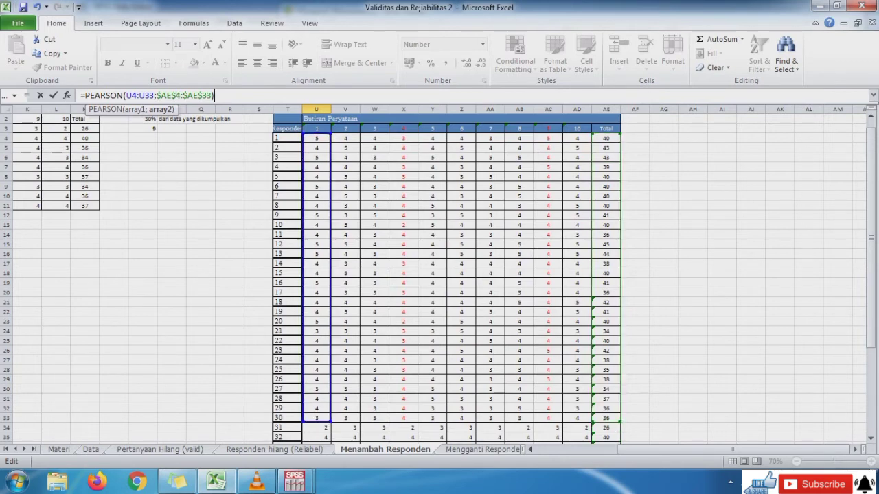
drag(331, 421, 330, 124)
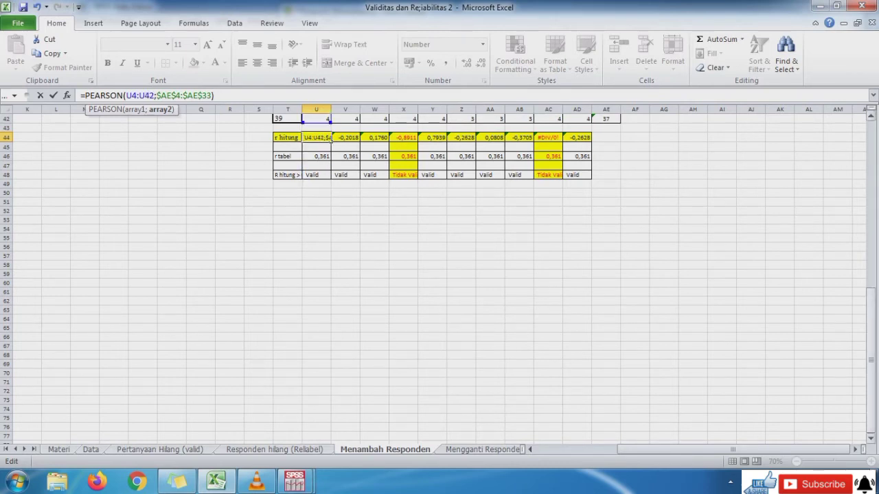
drag(871, 305, 871, 241)
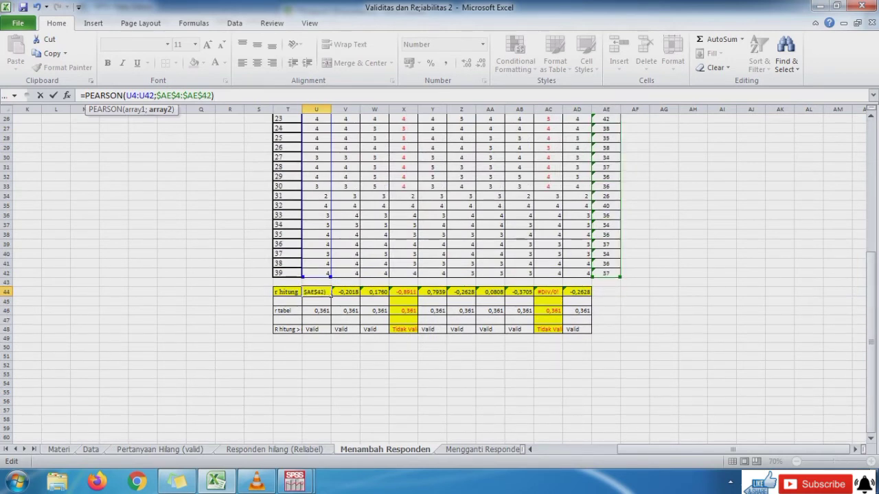
key(Return)
click(316, 292)
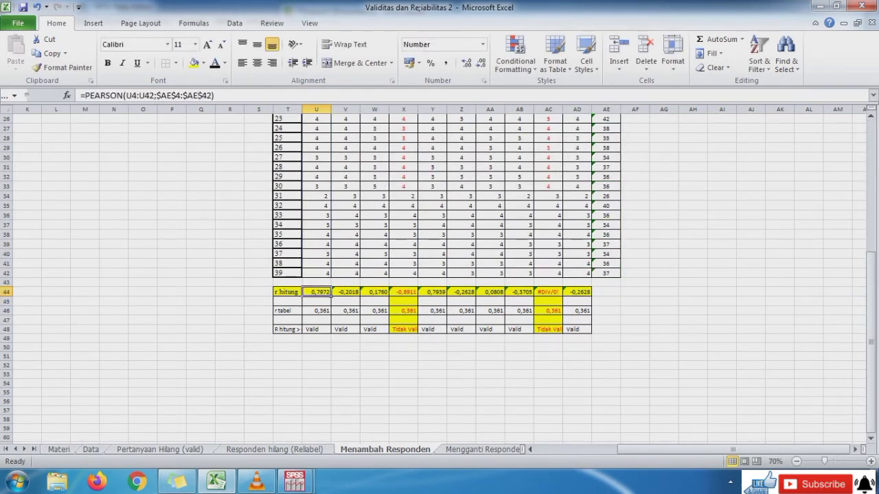
drag(331, 296, 590, 295)
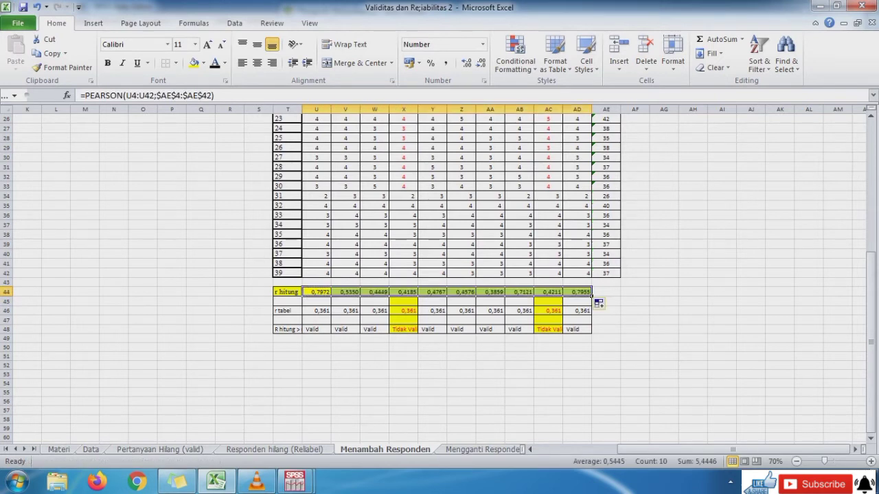
Change the validity conclusions for questions 4 and 9, in X48 and AC48, to Valid.
click(403, 329)
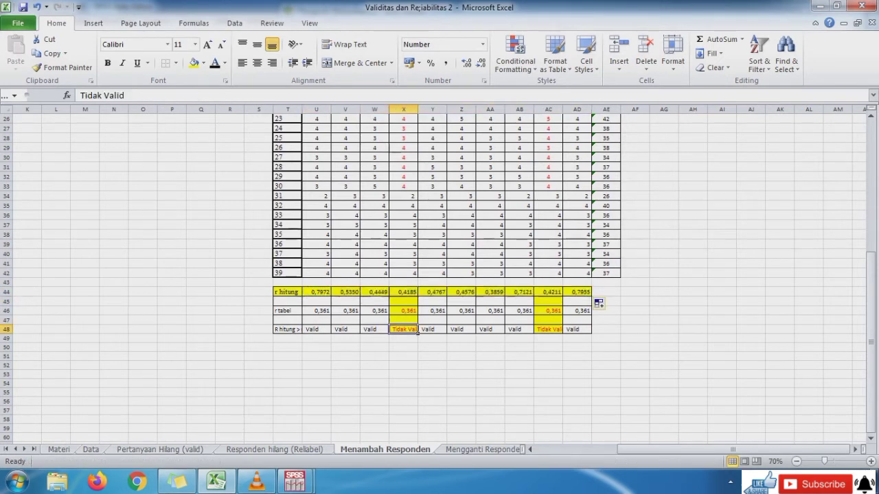
text(Valid)
key(Return)
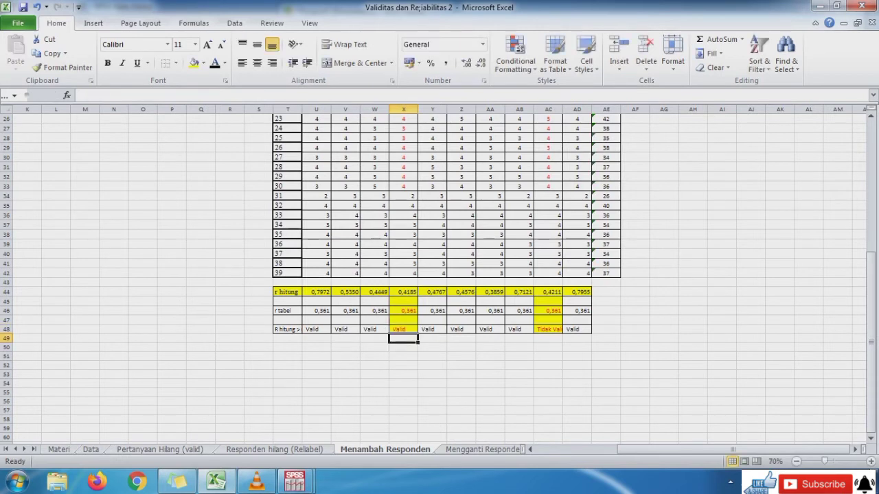
click(560, 331)
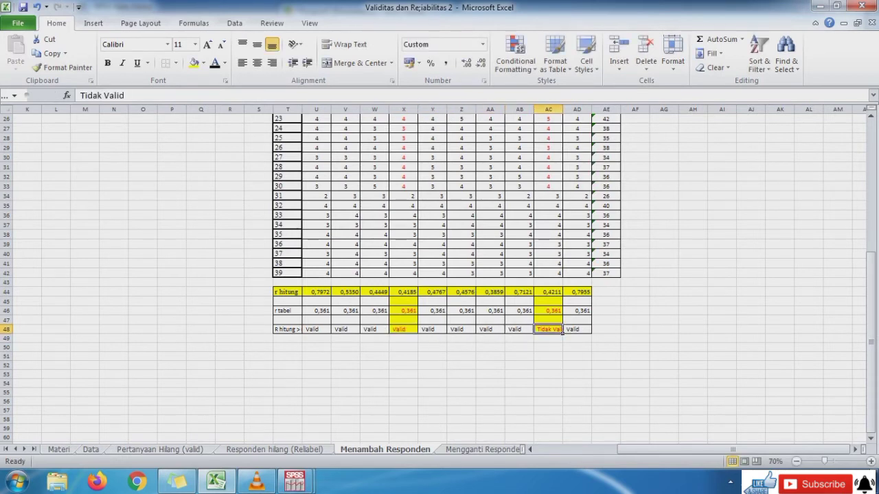
text(Valid)
key(Return)
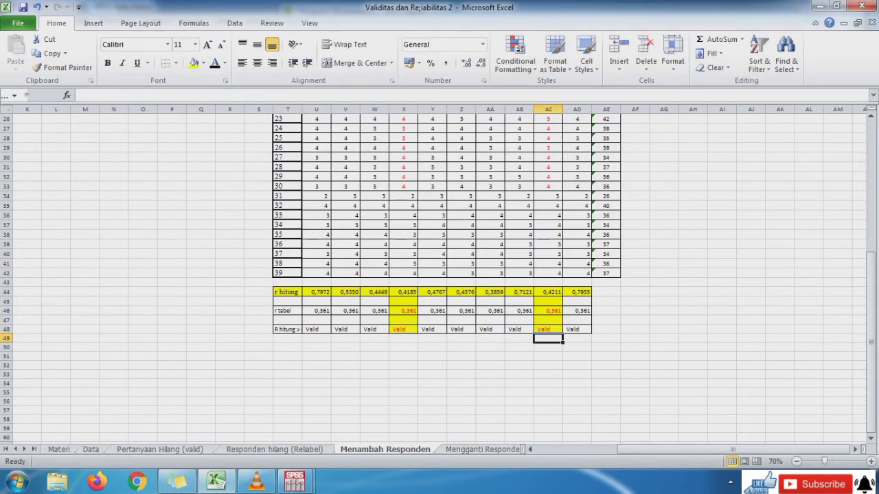
Remove the fill colour from the validity cells U44:AD48 and centre their contents.
drag(316, 292, 591, 332)
click(203, 62)
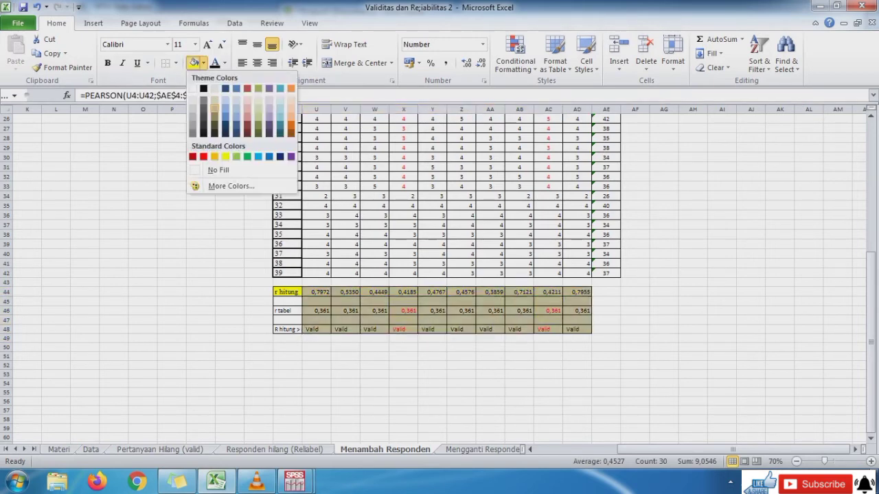
click(218, 170)
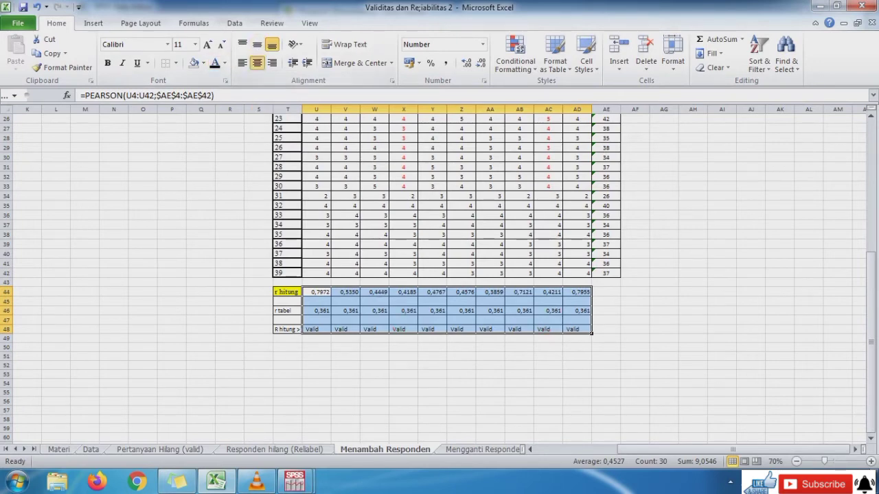
click(257, 63)
click(432, 402)
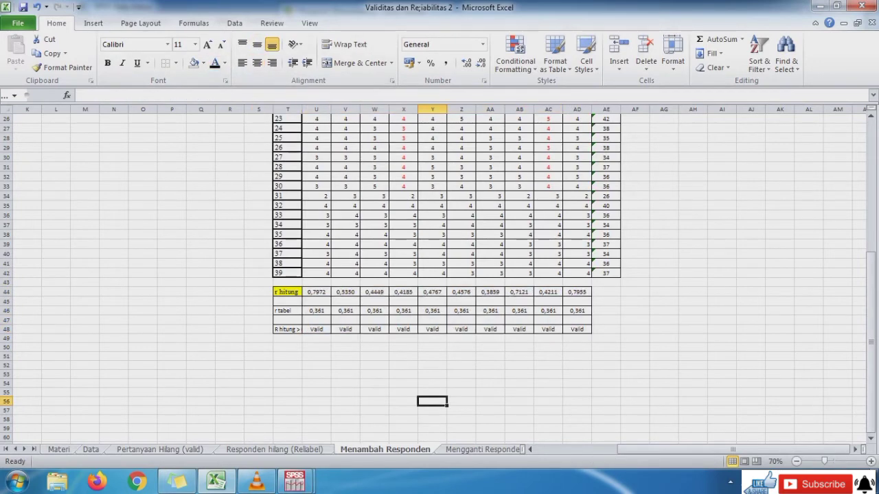
Place the Excel window beside the SPSS Viewer and compare the first questions' r hitung values with the VAR00043 Pearson correlations.
click(837, 5)
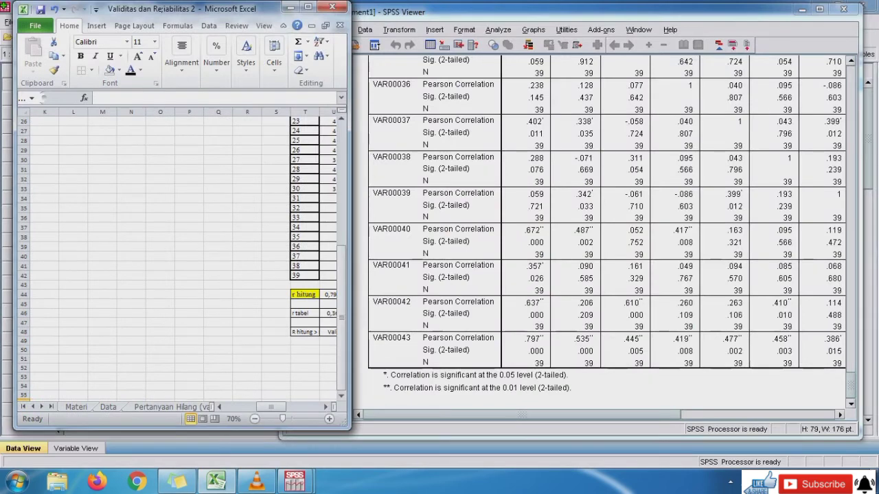
click(326, 407)
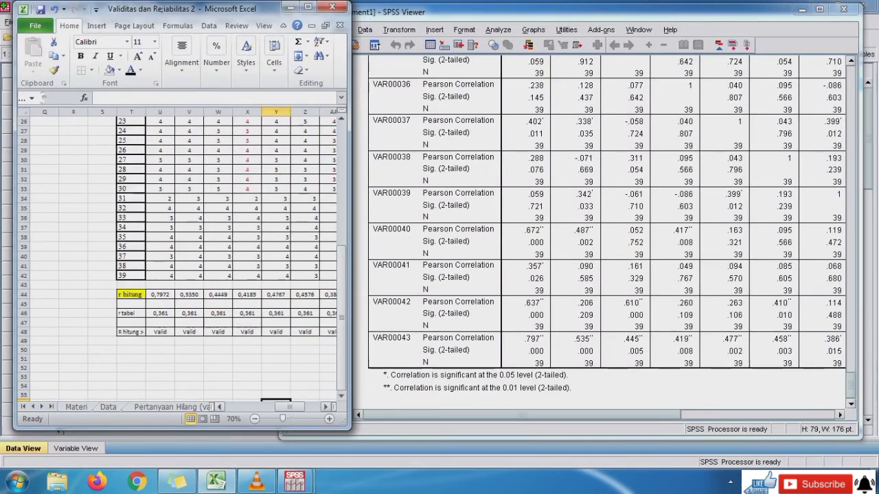
click(325, 407)
click(325, 407)
click(325, 407)
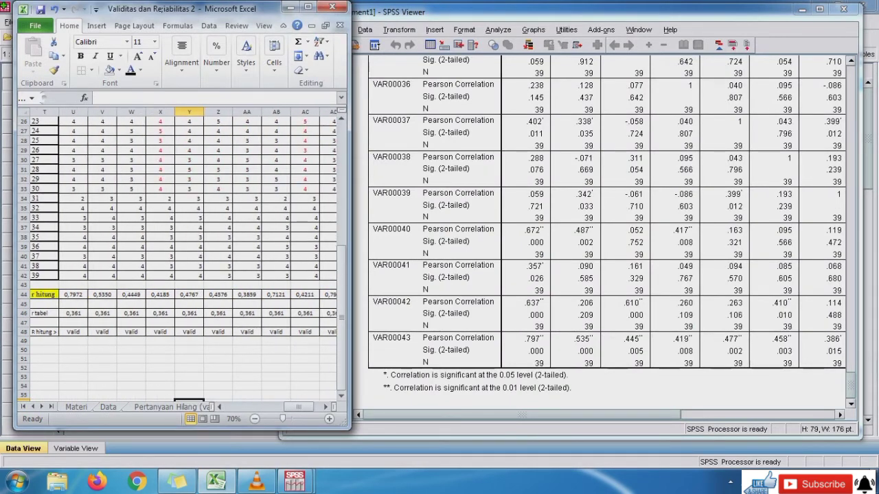
click(481, 351)
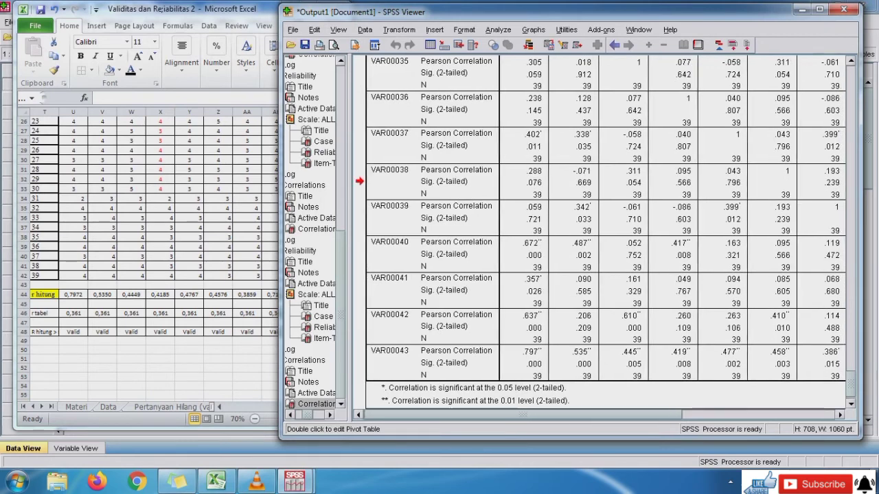
Compare the remaining r hitung values, through AD44, with the last Pearson correlations in the SPSS output.
drag(523, 415, 676, 414)
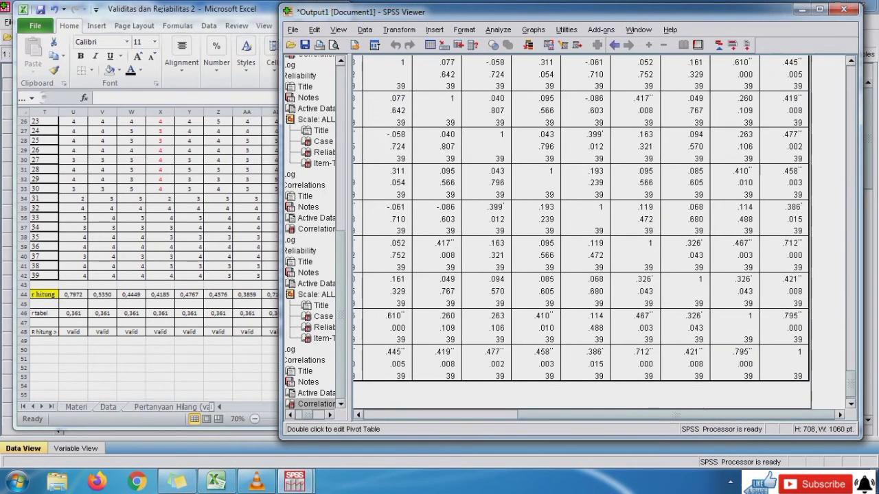
click(189, 400)
key(Up)
key(Up)
key(Up)
key(Up)
key(Right)
key(Right)
key(Right)
key(Right)
key(Right)
key(Right)
key(Right)
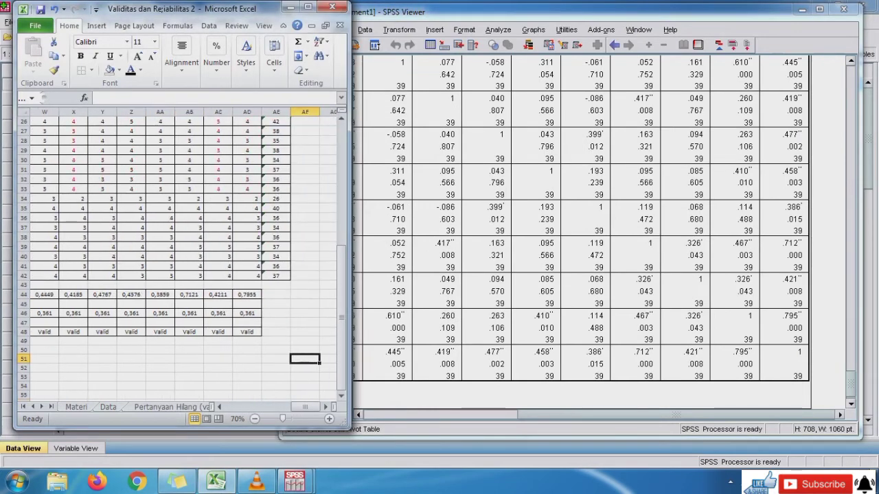
click(247, 295)
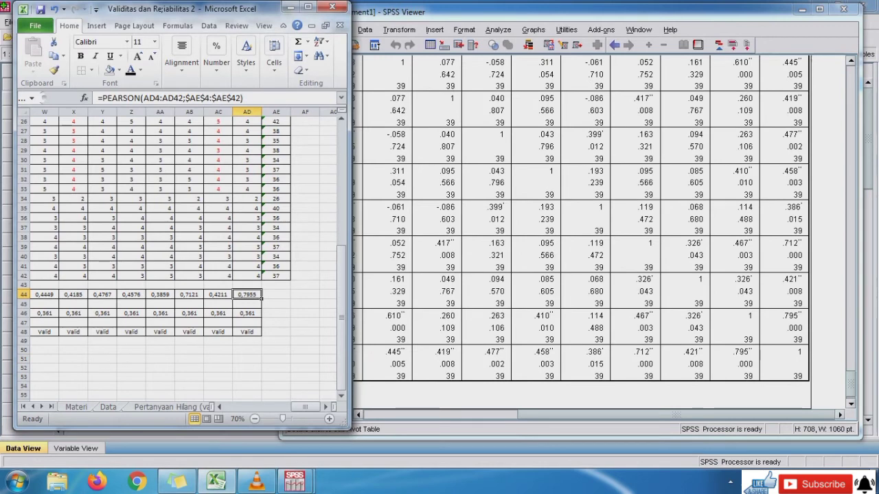
Open Reliability Analysis for the SPSS dataset and remove VAR00023 to VAR00030 from the items.
mouse_move(294, 481)
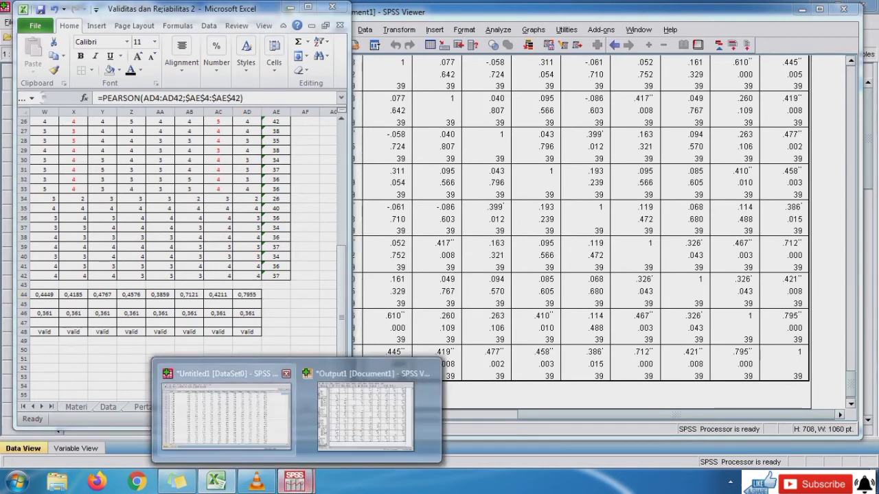
click(226, 416)
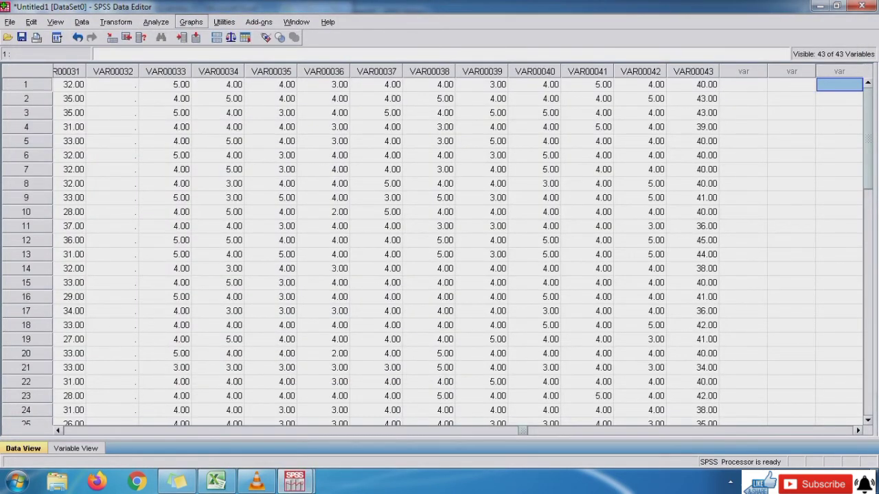
click(156, 22)
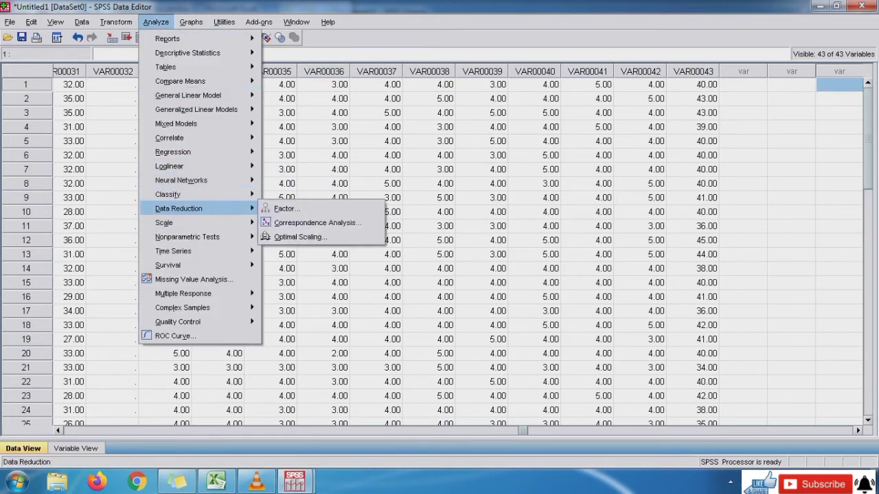
mouse_move(199, 223)
click(306, 224)
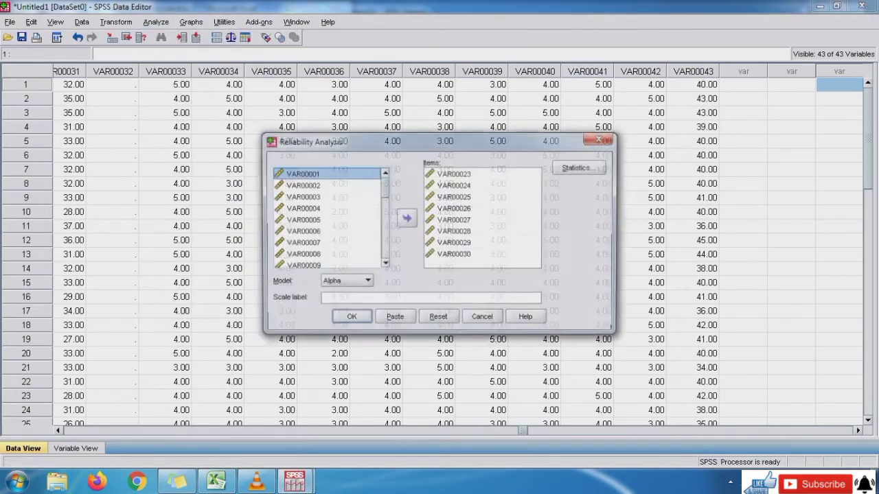
click(455, 174)
key(shift+Down)
key(shift+Down)
key(shift+Down)
key(shift+Down)
key(shift+Down)
key(shift+Down)
key(shift+Down)
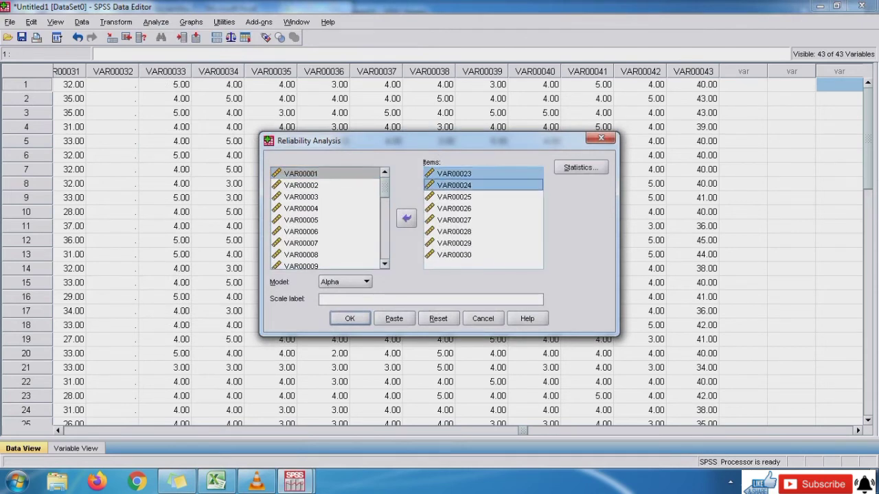
click(406, 219)
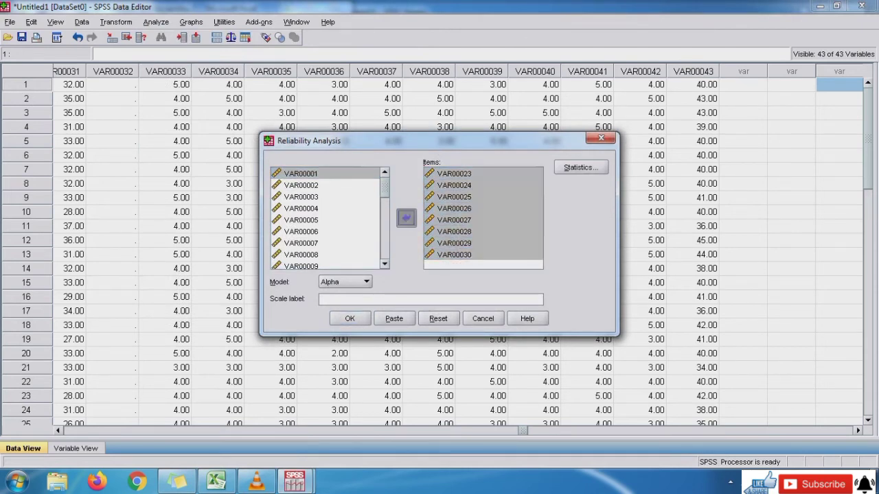
Add VAR00033 to VAR00042 as items and run the reliability analysis with the Alpha model.
click(385, 252)
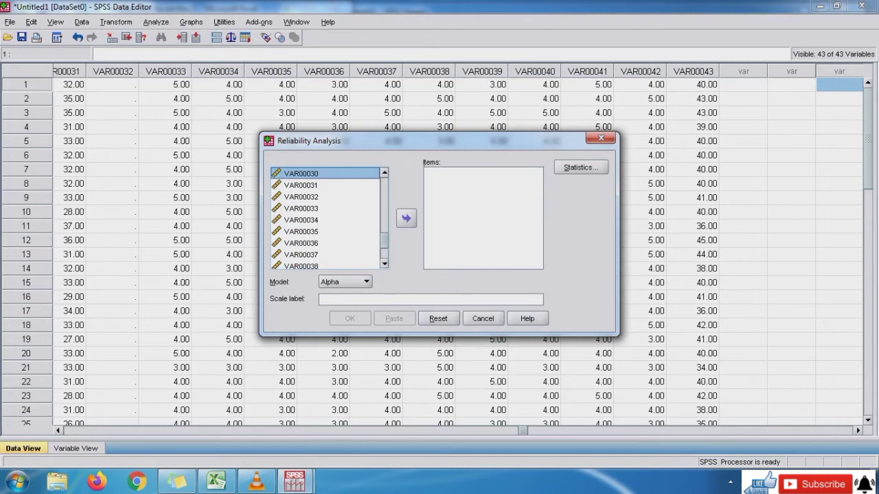
click(301, 209)
key(shift+Down)
key(shift+Down)
key(shift+Down)
key(shift+Down)
key(shift+Down)
key(shift+Down)
key(shift+Down)
key(shift+Down)
key(shift+Down)
key(shift+Down)
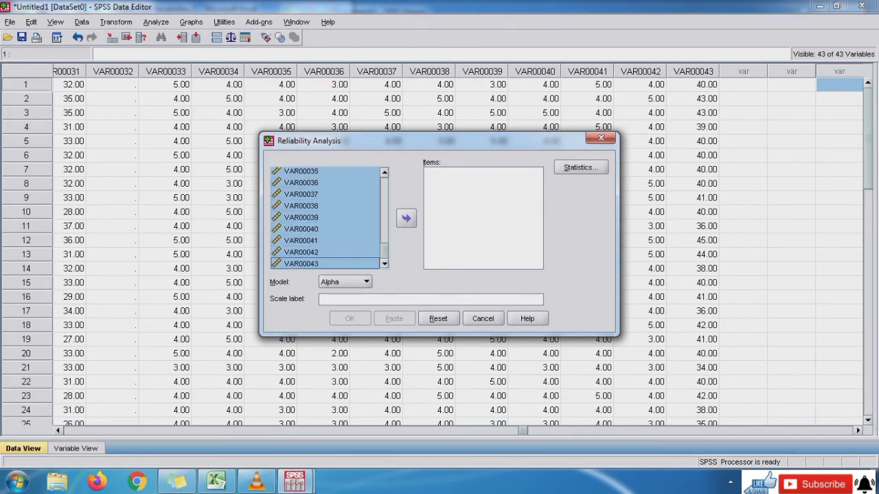
key(shift+Up)
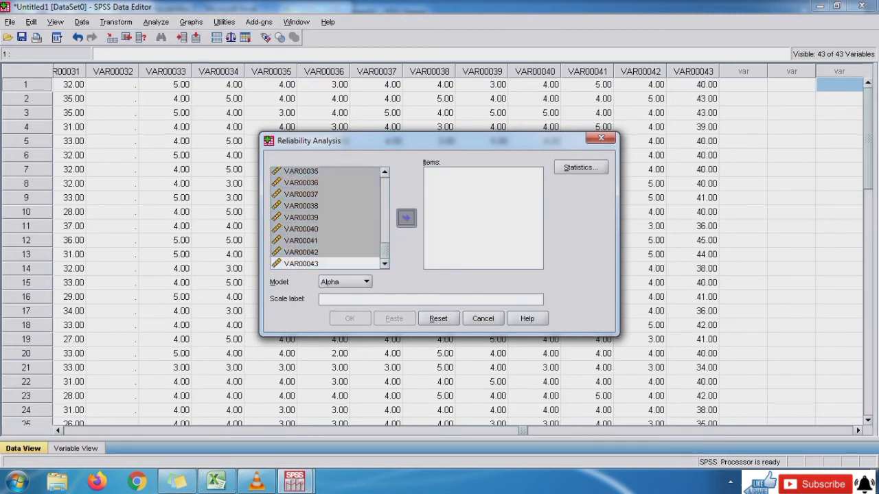
click(406, 218)
click(350, 318)
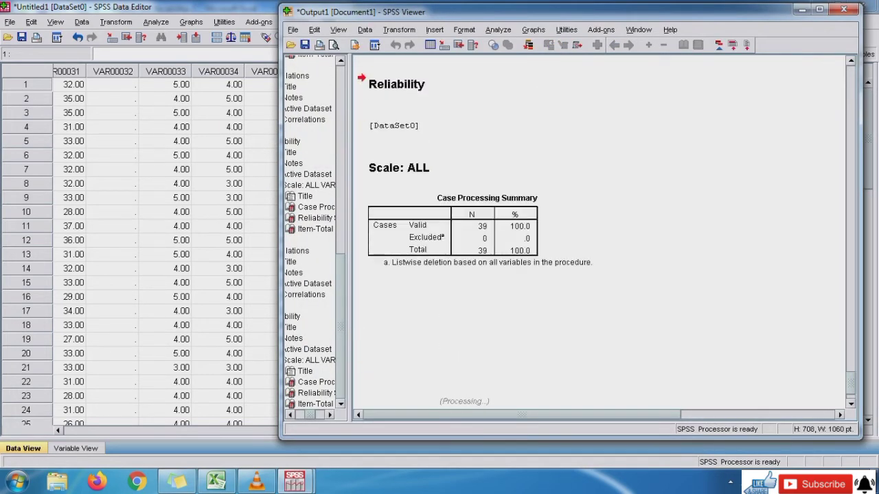
Copy the Reliability Statistics table from the SPSS output and paste it as a PNG picture at AF44 of the Menambah Responden sheet.
click(423, 295)
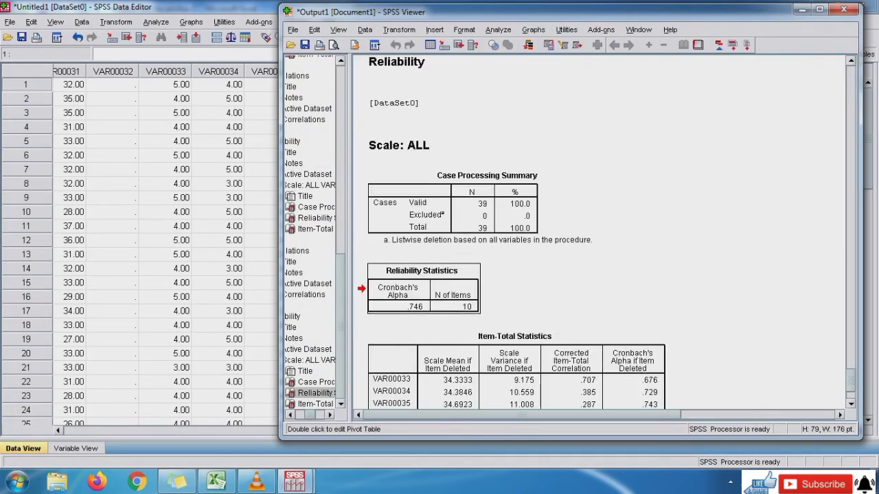
right_click(440, 300)
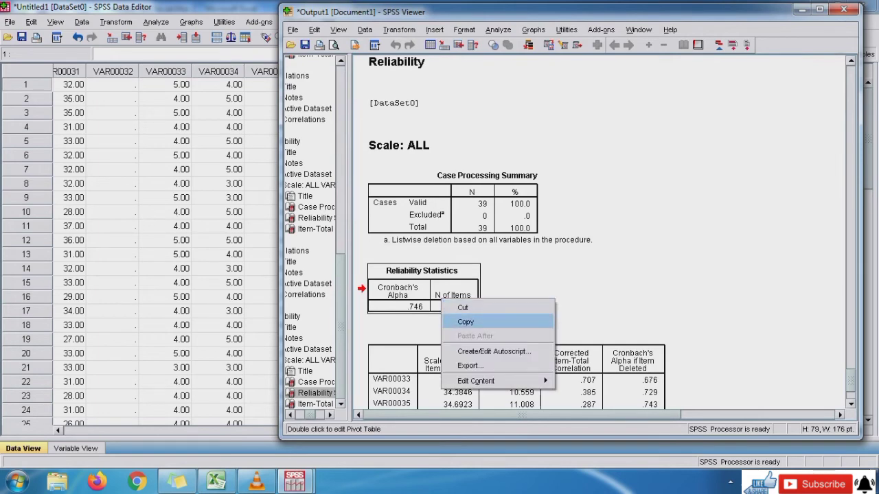
click(466, 322)
click(217, 482)
click(276, 313)
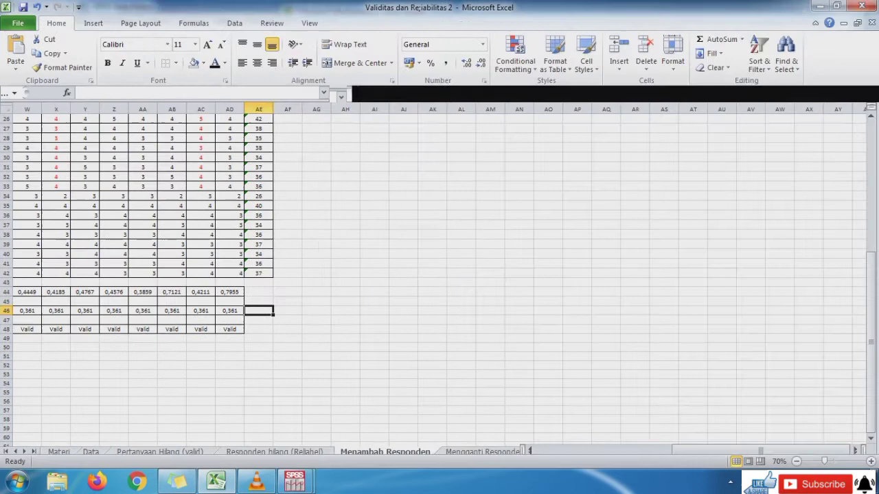
click(308, 7)
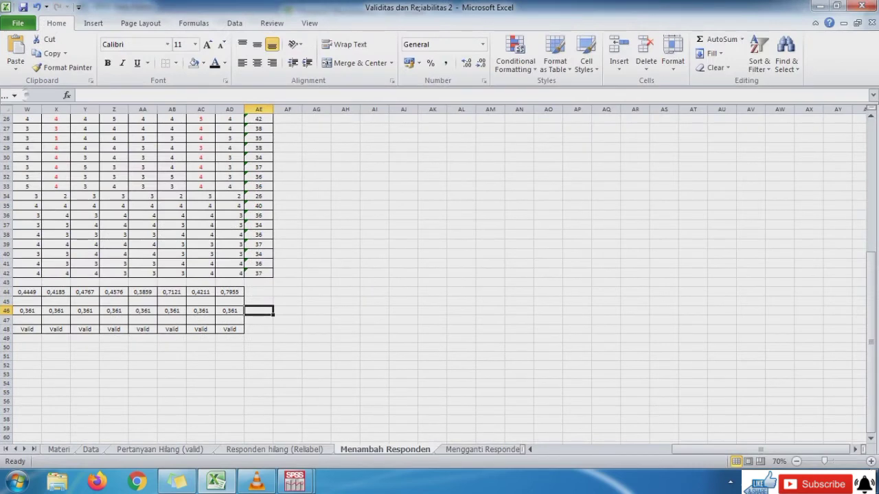
click(287, 283)
right_click(296, 291)
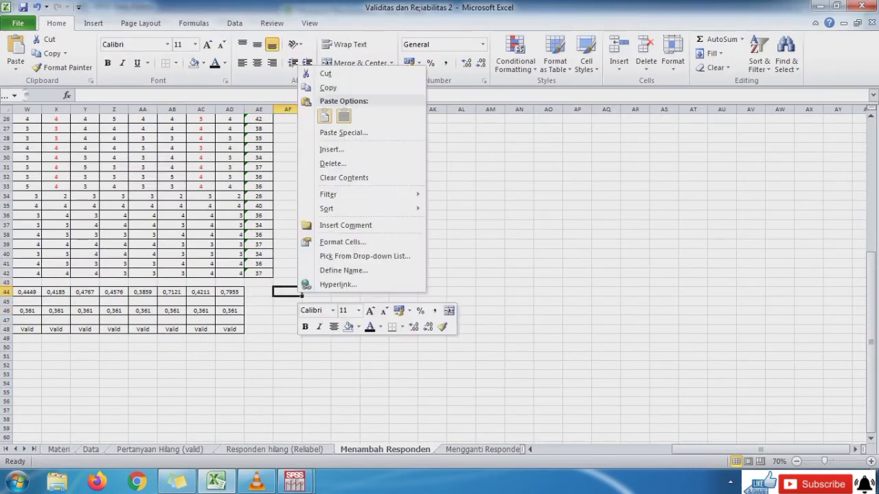
click(329, 129)
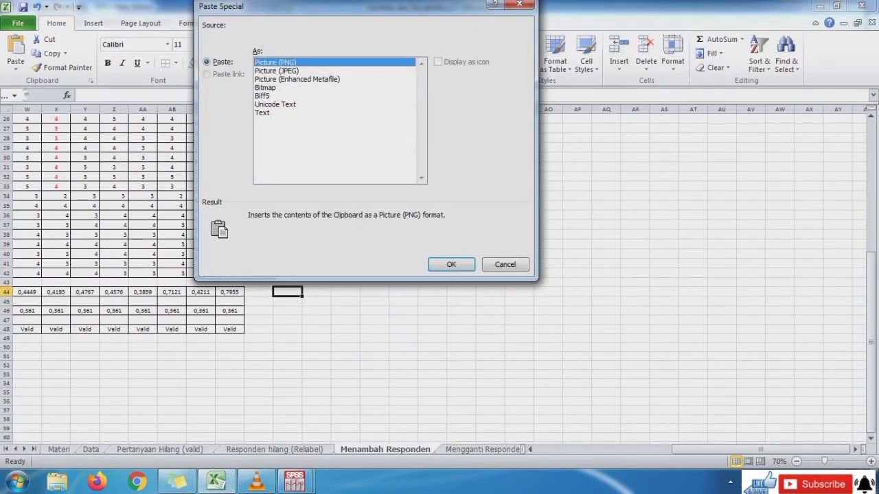
click(451, 264)
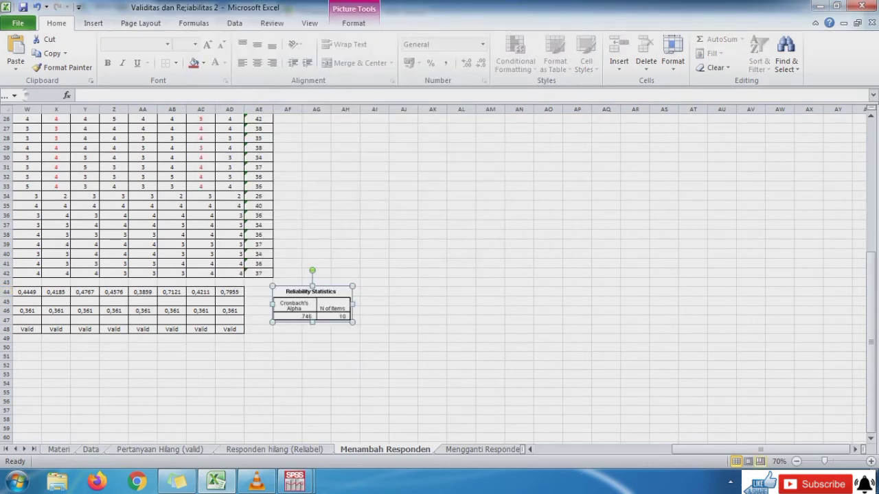
Enlarge the pasted Reliability Statistics picture to span about columns AF to AI, from row 44 to row 49.
drag(760, 450, 743, 450)
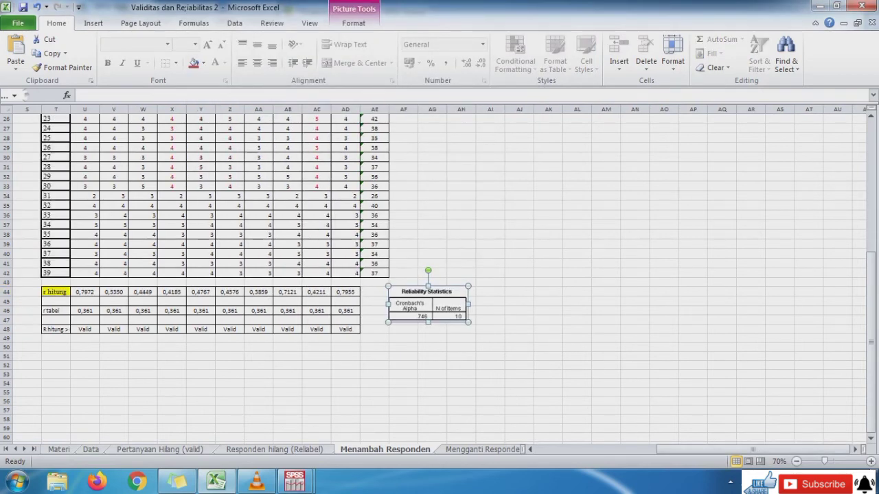
drag(462, 330, 538, 378)
click(432, 305)
Copy the reliability criteria Q33:R37 from the Responden hilang (Reliabel) sheet and paste them at AK44 of Menambah Responden.
key(ctrl+Page_Up)
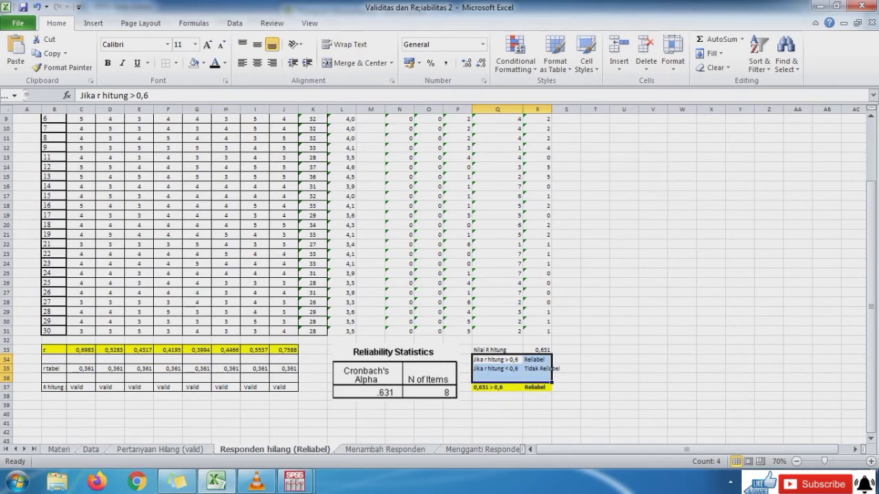
drag(497, 351, 538, 387)
key(ctrl+c)
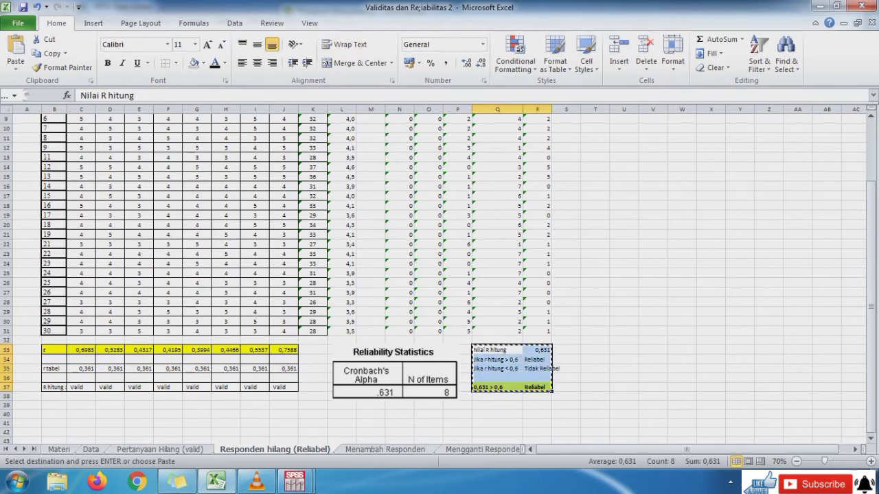
key(ctrl+Page_Down)
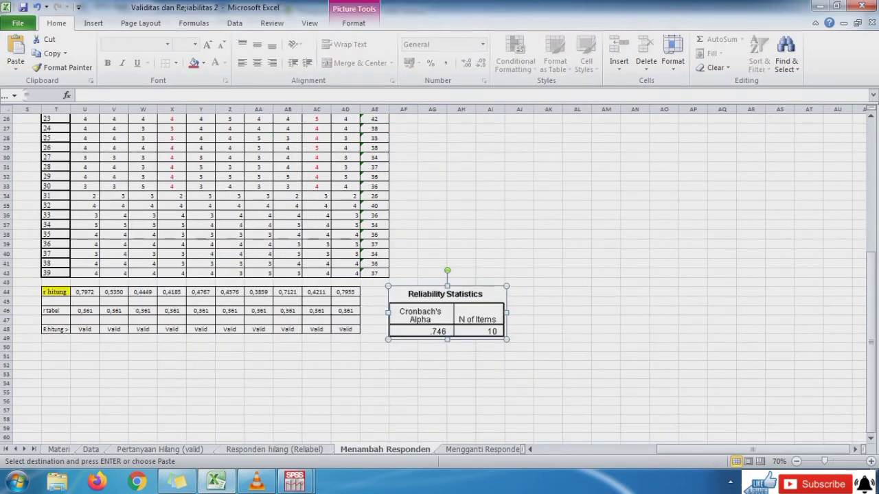
click(549, 293)
key(ctrl+v)
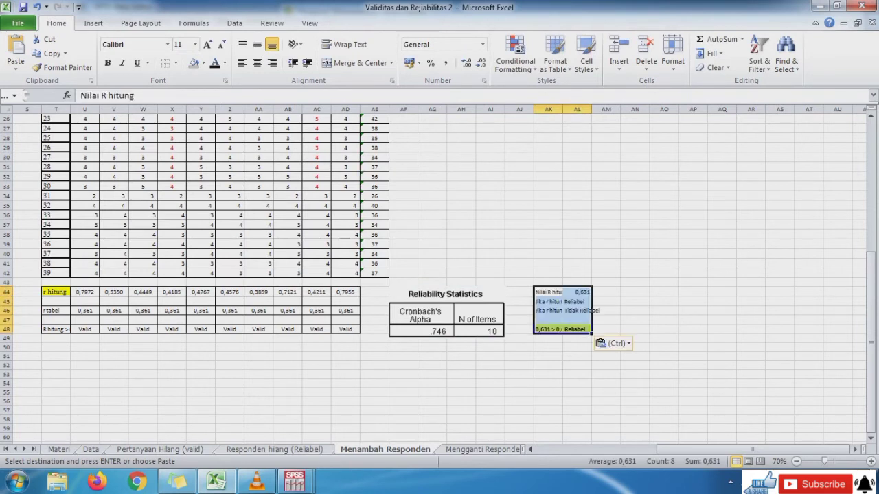
Set the Nilai R hitung value in AL44 to 0,746.
click(577, 292)
key(F2)
key(BackSpace)
key(BackSpace)
key(BackSpace)
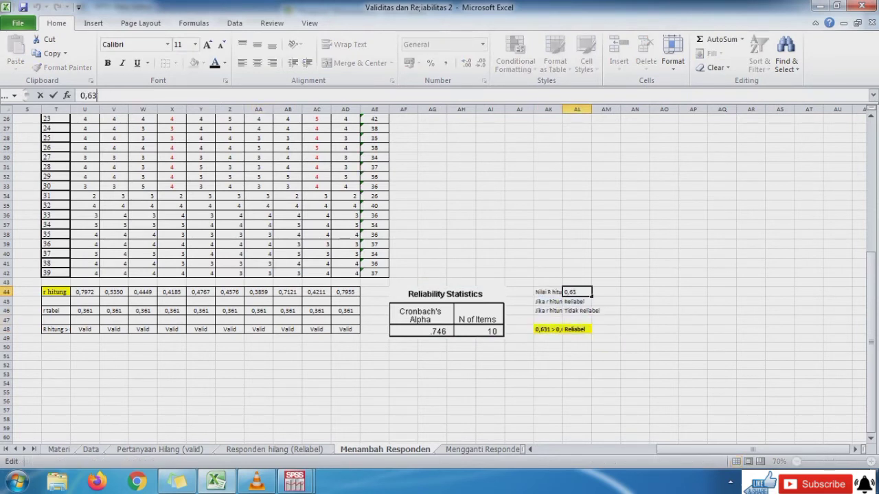
text(746)
key(Return)
Change the comparison in AK48 to 0,746 > 0,6 and widen column AK so the reliability criteria texts fit.
key(Return)
key(Return)
key(Return)
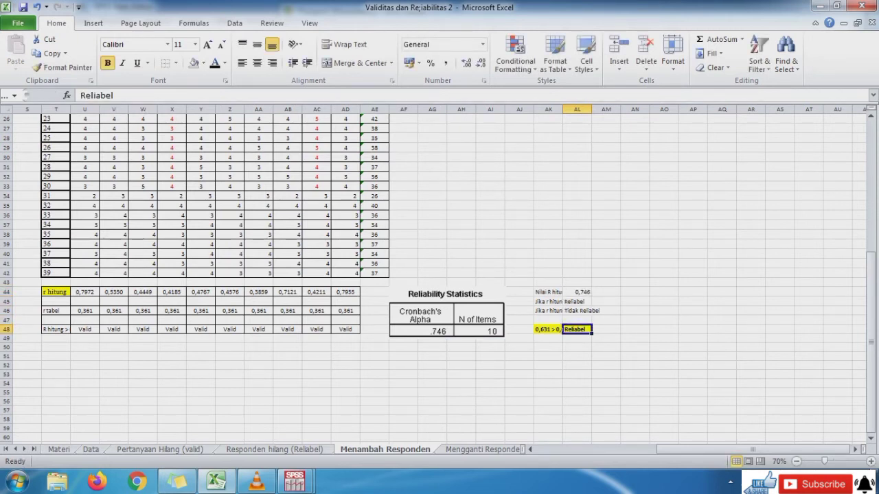
key(Left)
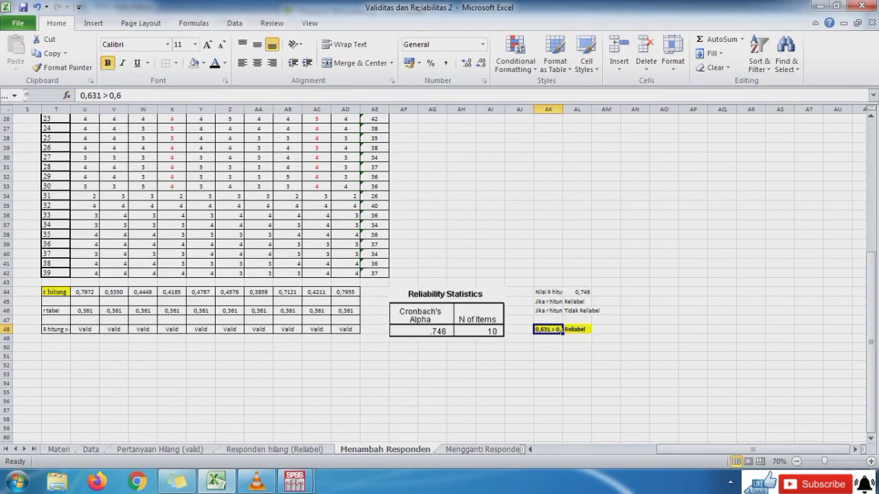
click(101, 95)
key(BackSpace)
key(BackSpace)
key(BackSpace)
text(746)
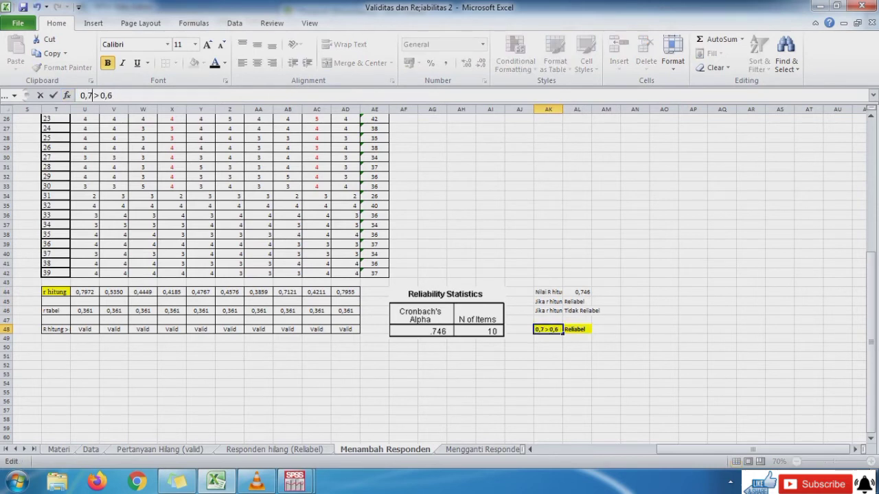
key(Return)
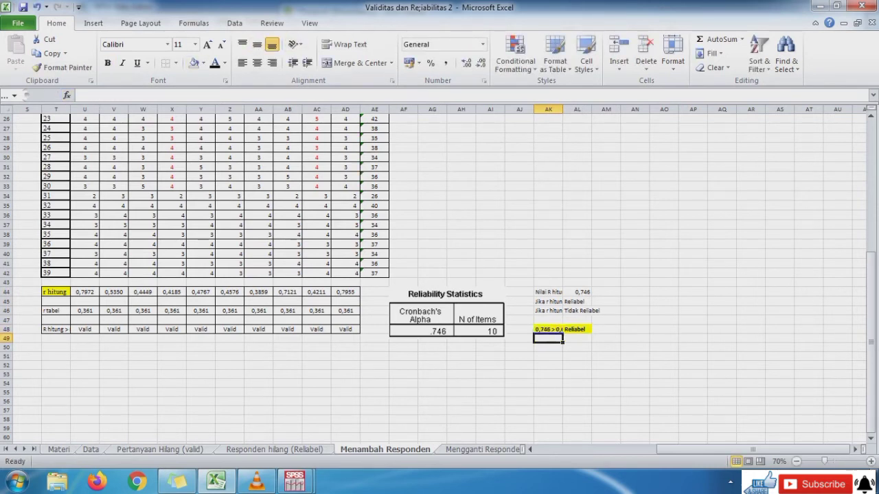
drag(563, 109, 585, 109)
click(598, 330)
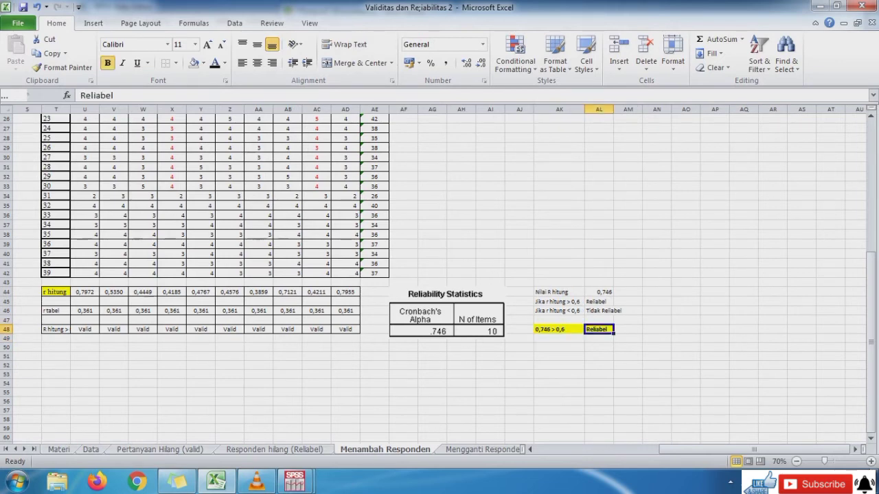
Copy the r hitung and validity rows B35:L39 from the Data sheet and paste them at B35 of Mengganti Responden.
key(ctrl+Page_Down)
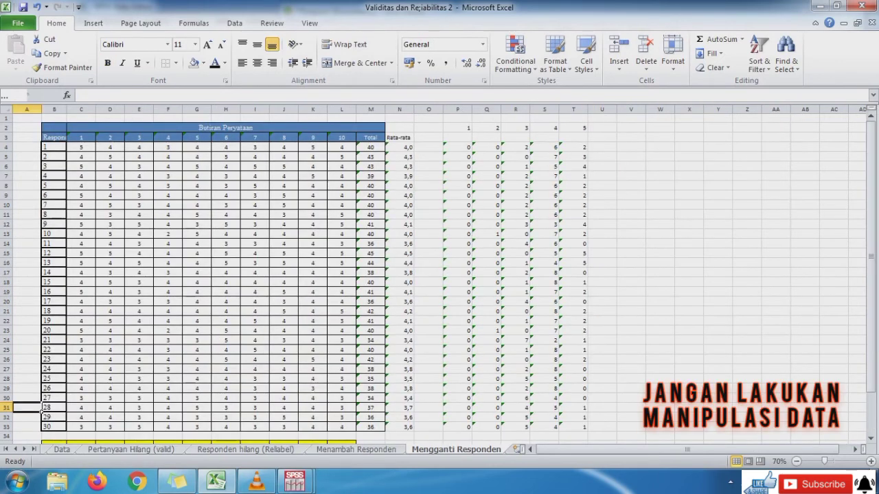
click(313, 350)
click(314, 360)
click(313, 407)
scroll(327, 411, down, 3)
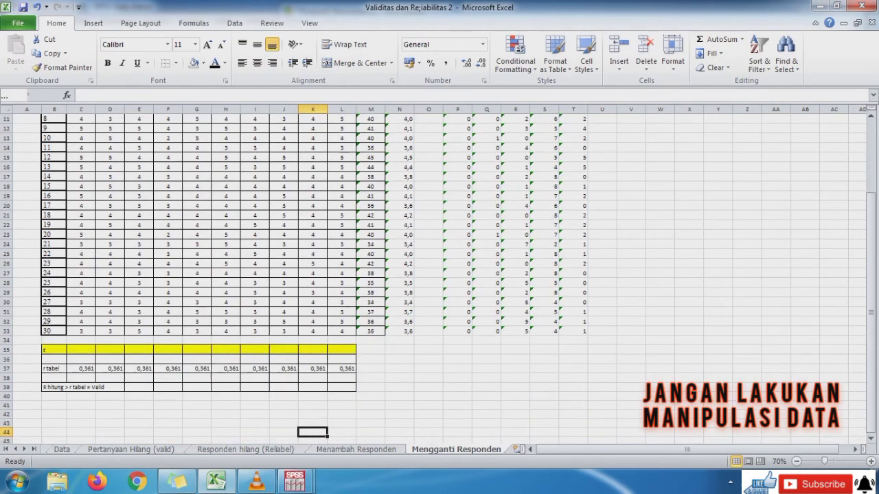
click(316, 423)
click(61, 450)
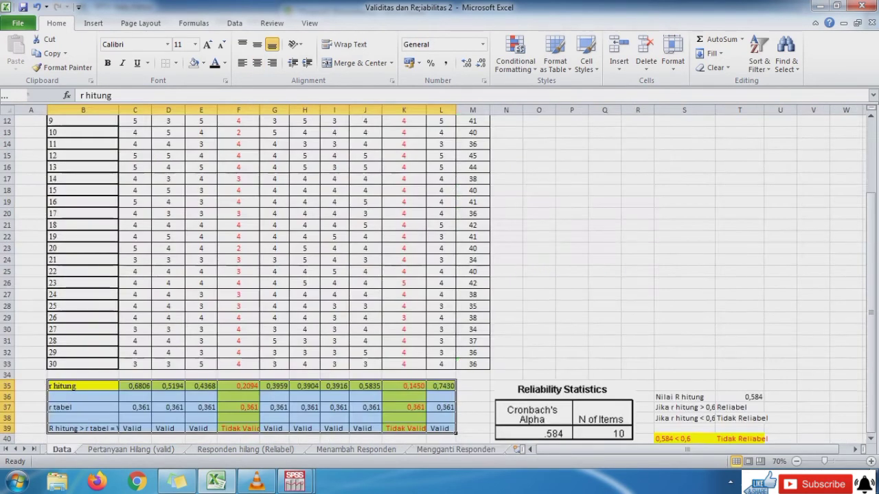
key(ctrl+c)
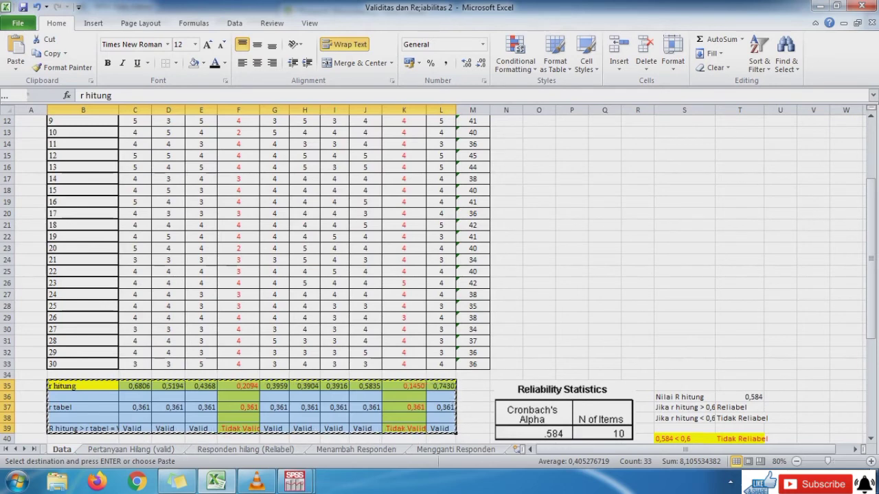
click(456, 449)
click(54, 350)
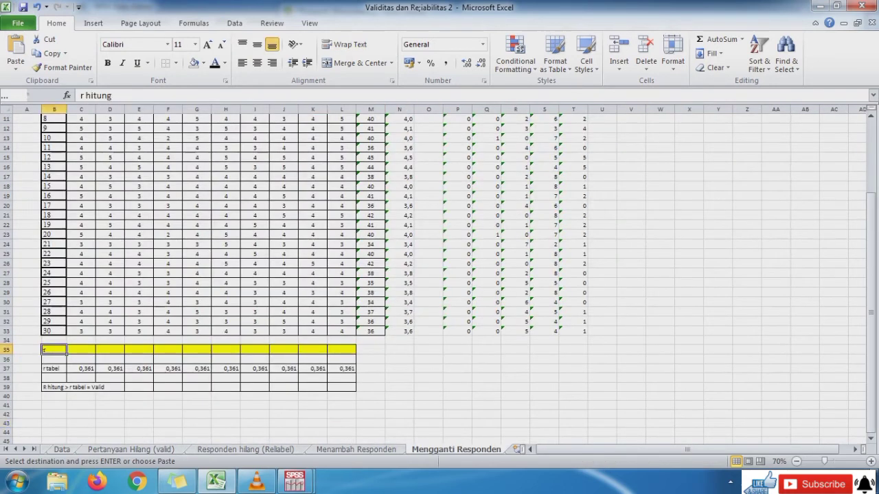
key(ctrl+v)
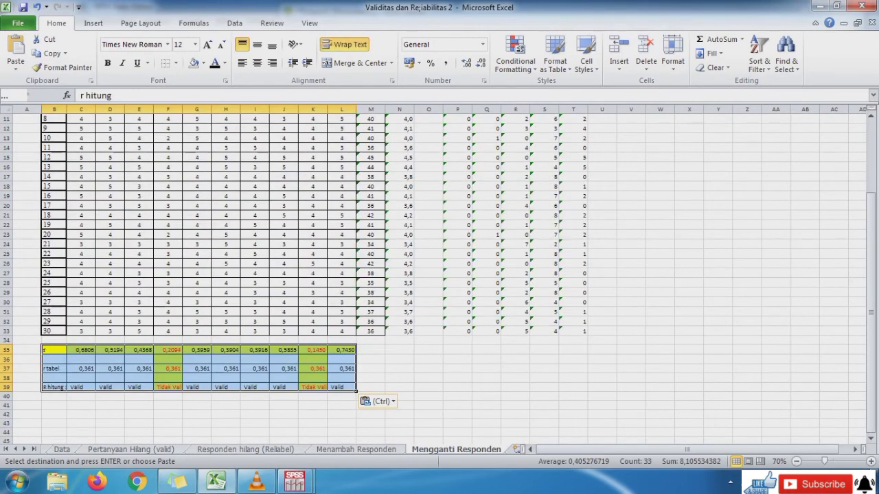
click(428, 369)
Fill the rows of respondents 10 and 20, B13:T13 and B23:T23, with yellow on the Mengganti Responden sheet.
drag(870, 222, 871, 152)
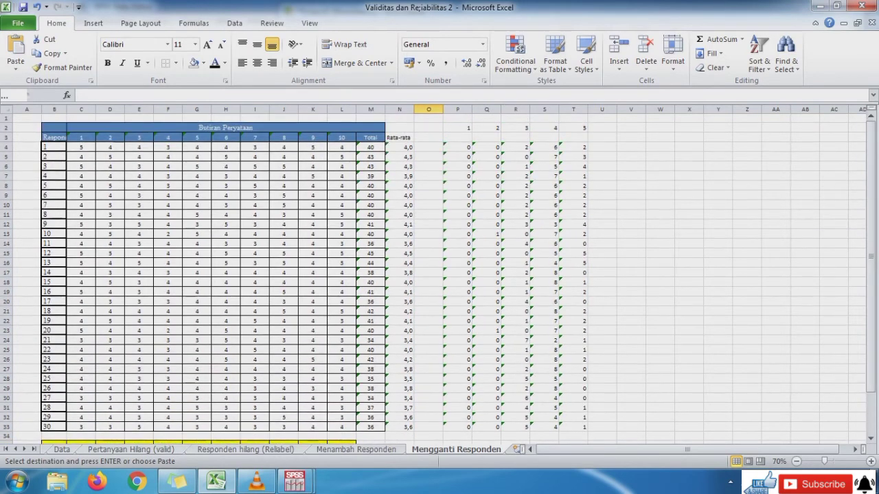
click(516, 156)
click(529, 167)
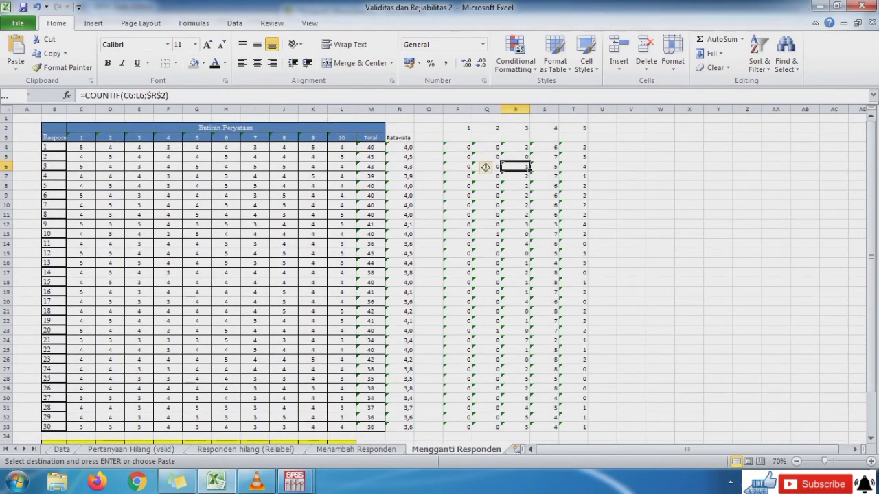
drag(55, 233, 585, 236)
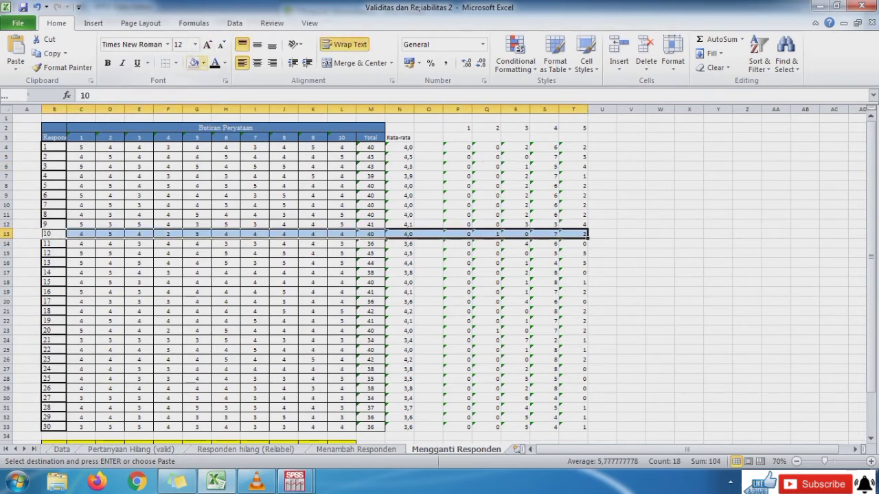
click(203, 63)
click(226, 157)
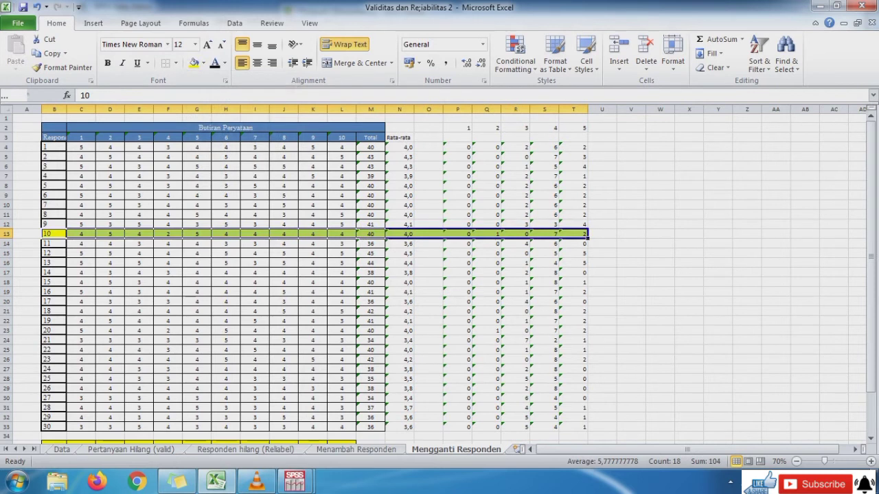
drag(54, 331, 587, 330)
click(195, 63)
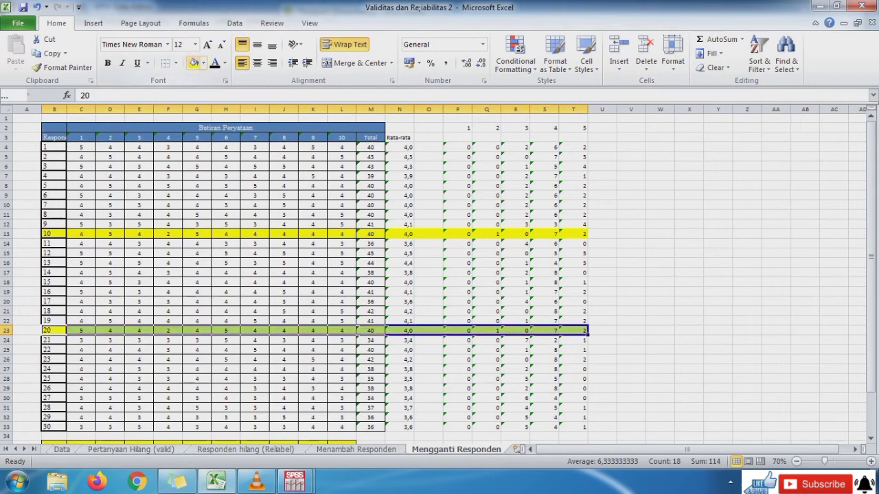
click(226, 292)
Copy the first additional respondent's answers C3:M3 from Menambah Responden over respondent 10's answers at C13 of Mengganti Responden.
key(ctrl+Page_Up)
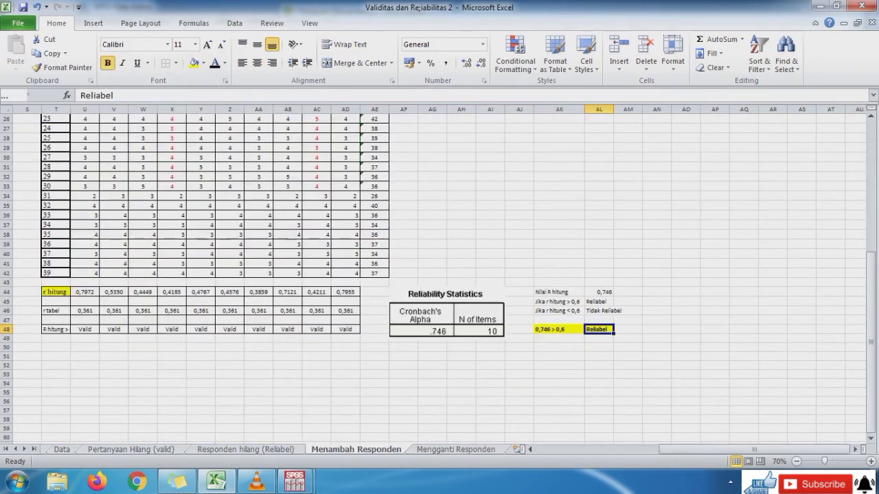
drag(748, 450, 621, 450)
drag(871, 330, 871, 196)
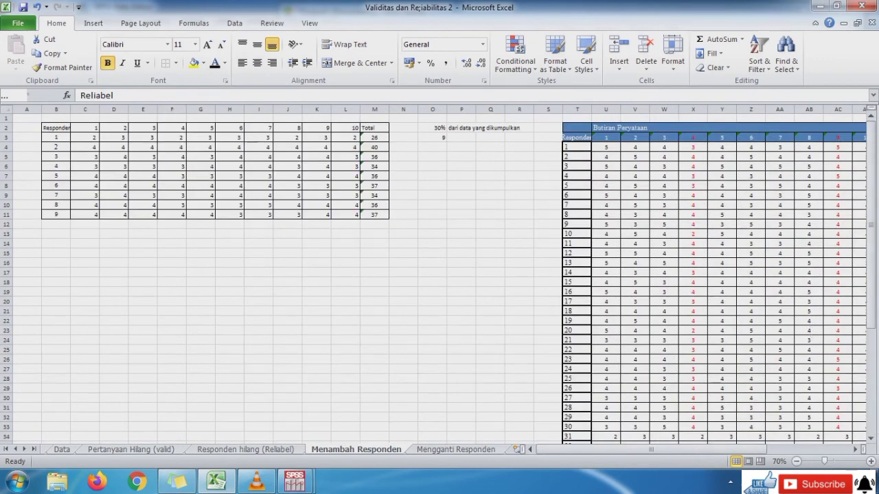
drag(85, 137, 374, 138)
key(ctrl+c)
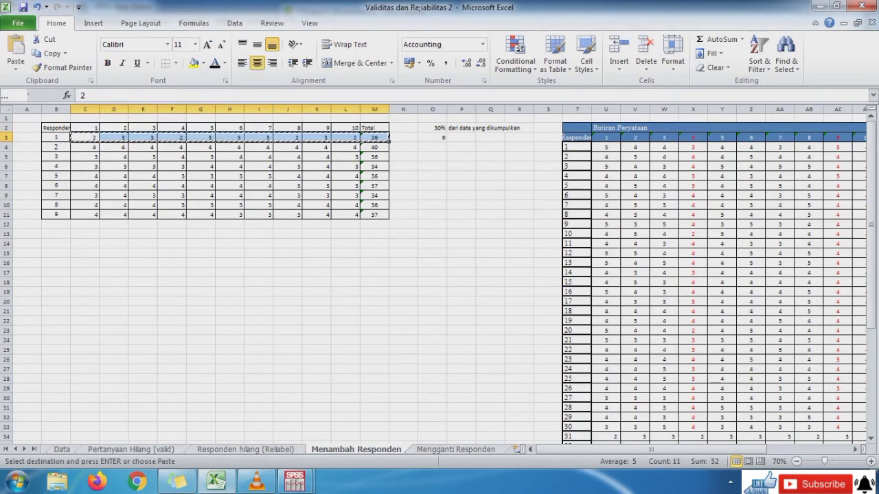
key(ctrl+Page_Down)
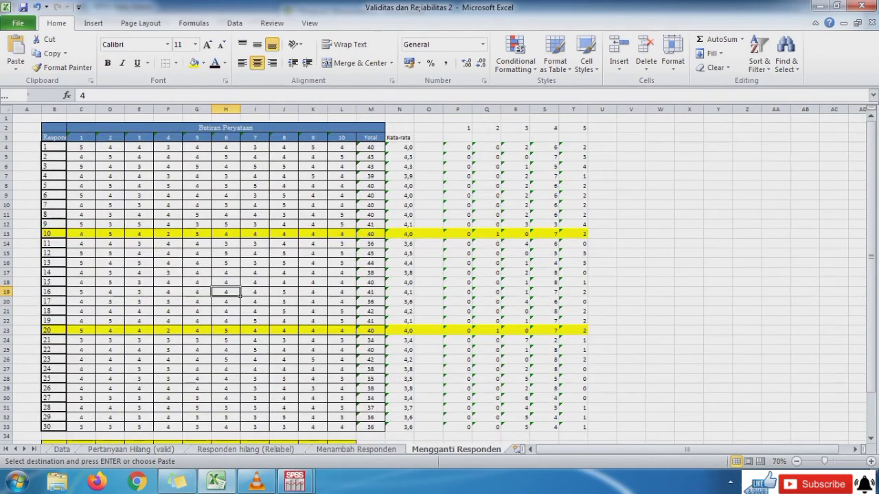
click(81, 234)
key(ctrl+v)
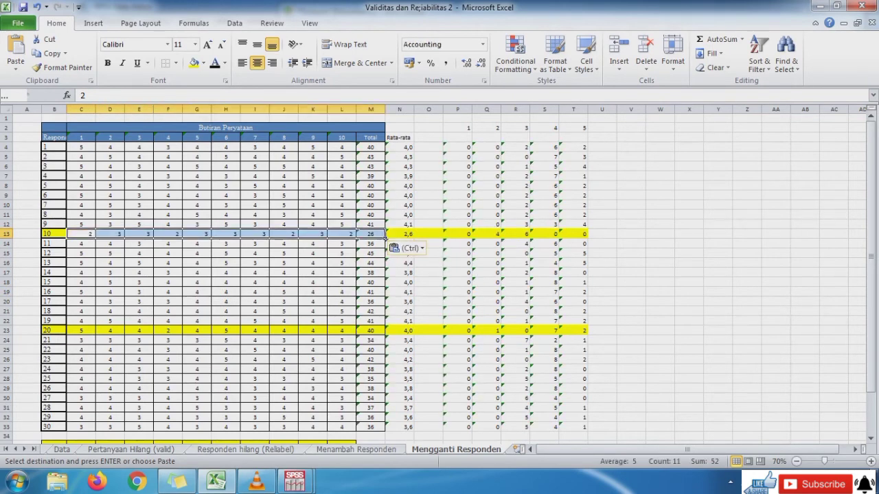
Copy the second additional respondent's answers C4:M4 from Menambah Responden over respondent 20's answers at C23 of Mengganti Responden.
key(ctrl+Page_Up)
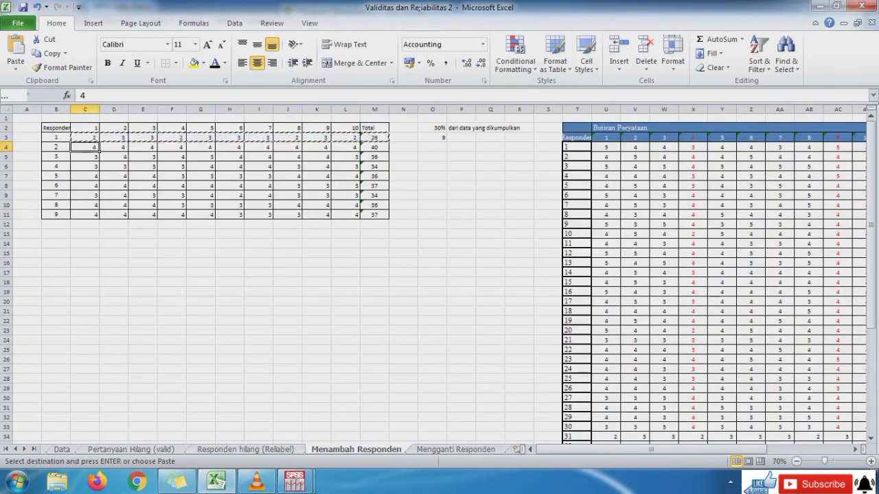
key(shift+Right)
key(ctrl+shift+Right)
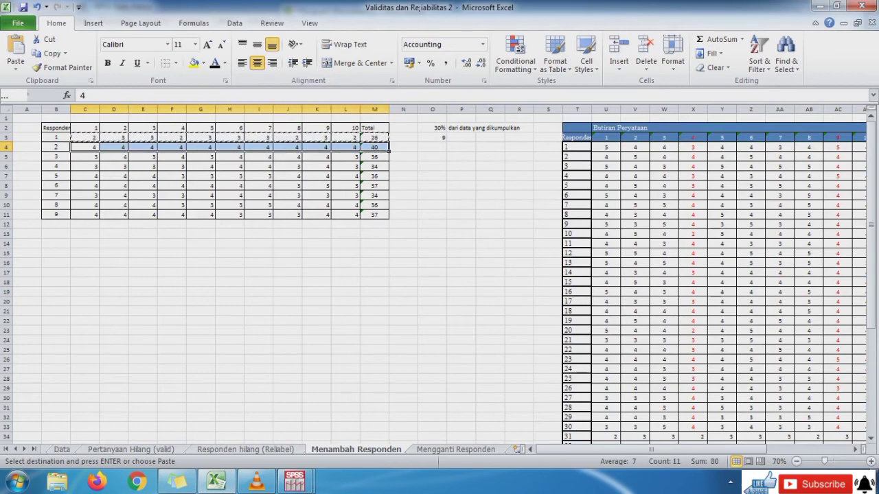
key(ctrl+c)
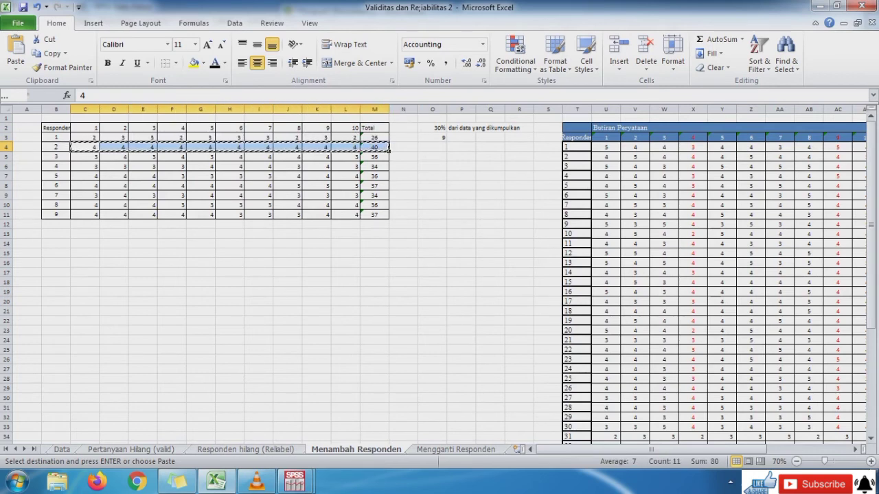
key(ctrl+Page_Down)
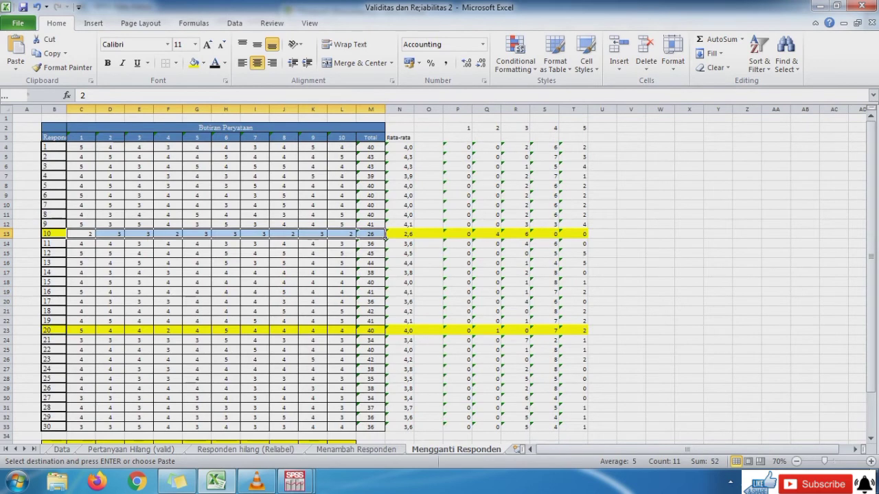
click(81, 331)
key(ctrl+v)
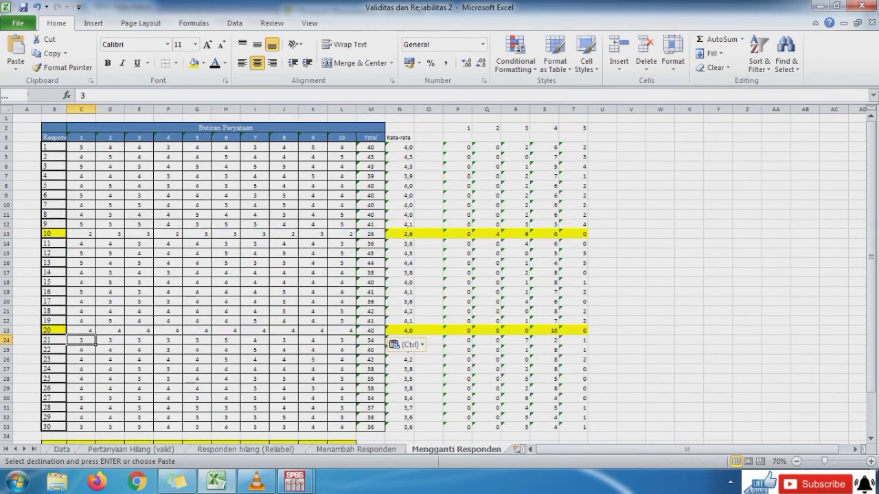
Change the validity results of items 4 and 9, in F39 and K39, to Valid.
key(Down)
key(Down)
key(Down)
key(Down)
key(Down)
key(Down)
key(Down)
key(Down)
key(Down)
key(Down)
key(Down)
key(Down)
key(Down)
key(Down)
key(Down)
key(Down)
key(Down)
key(Down)
key(Down)
key(Down)
key(Down)
key(Down)
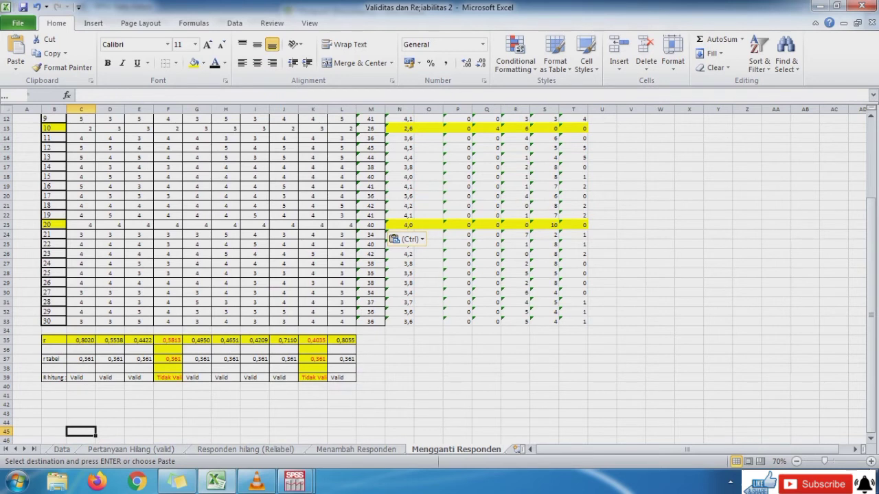
click(168, 378)
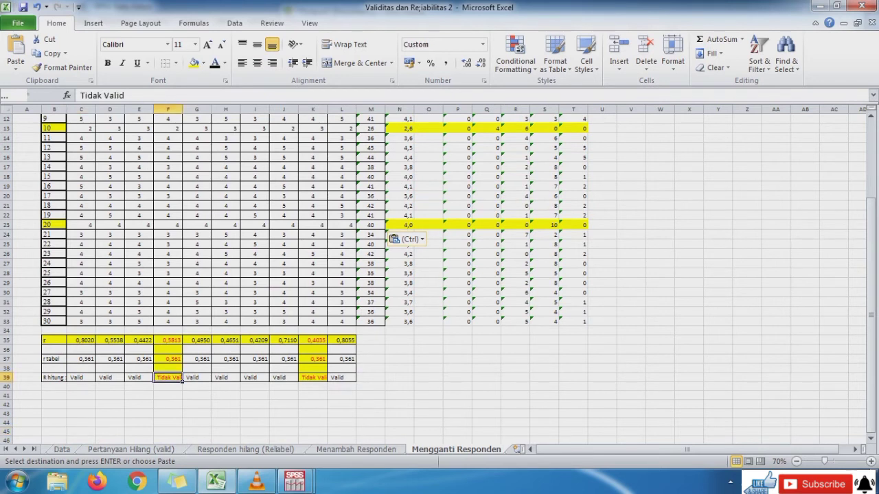
text(Valid)
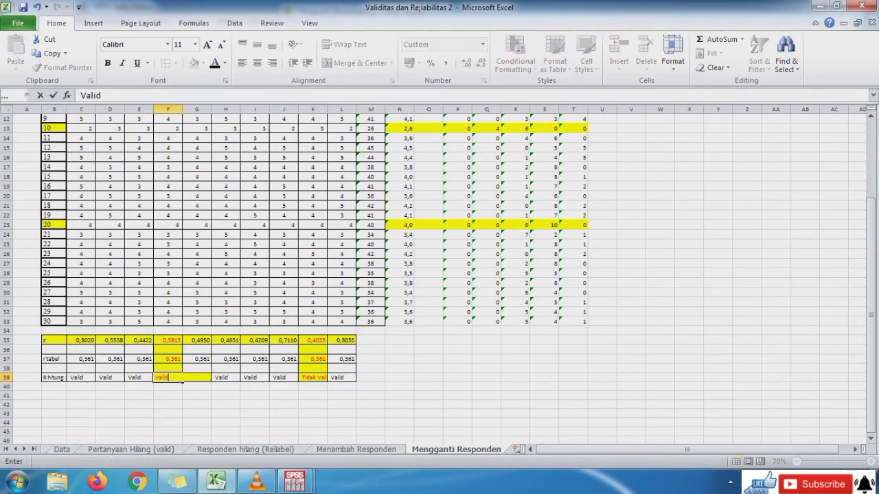
click(199, 378)
click(267, 379)
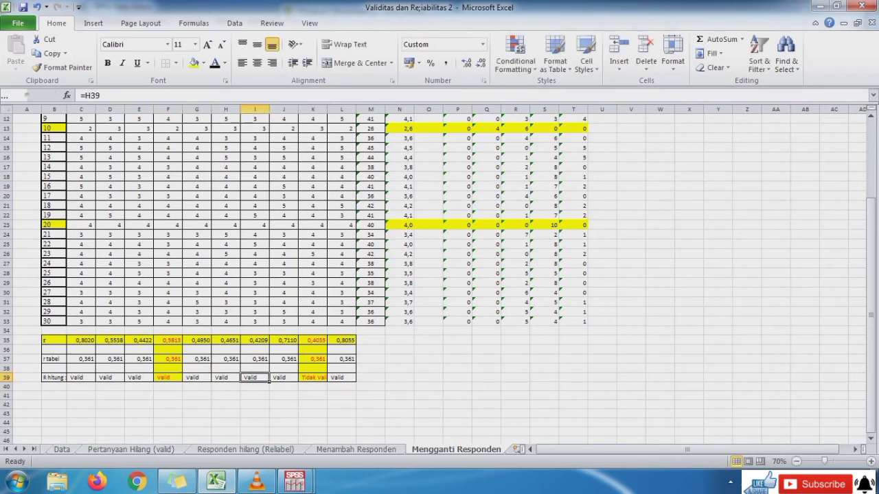
click(326, 379)
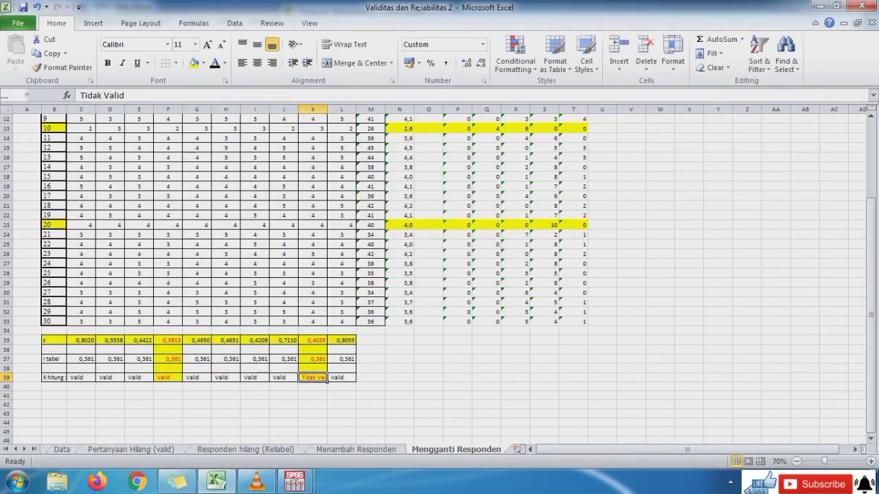
text(Valid)
key(Return)
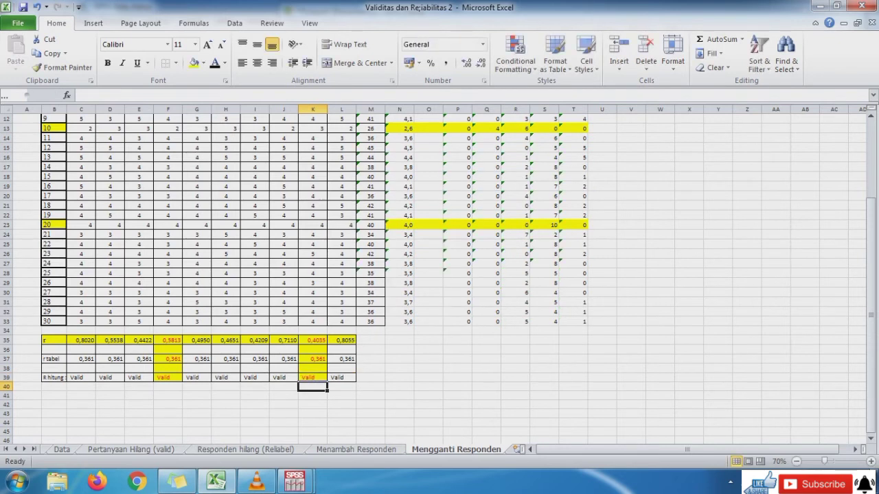
Remove the fill colour from F35:K39 and set its font colour to black.
drag(167, 340, 314, 377)
click(203, 63)
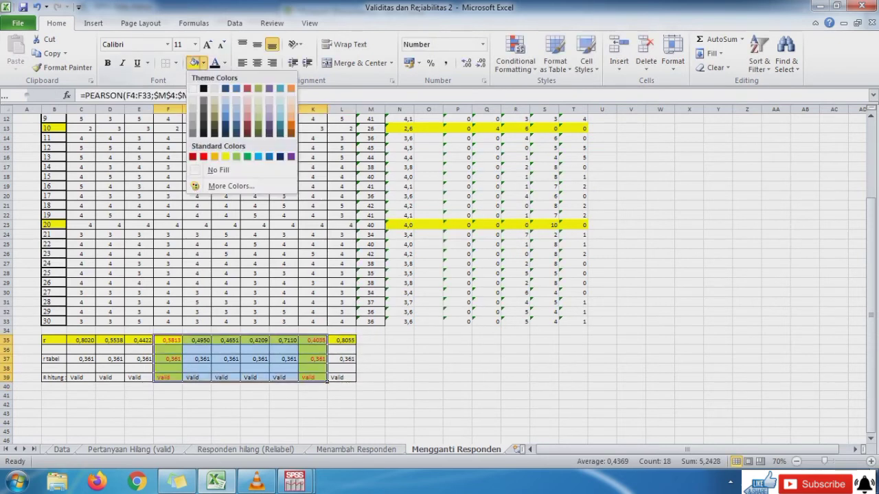
click(218, 170)
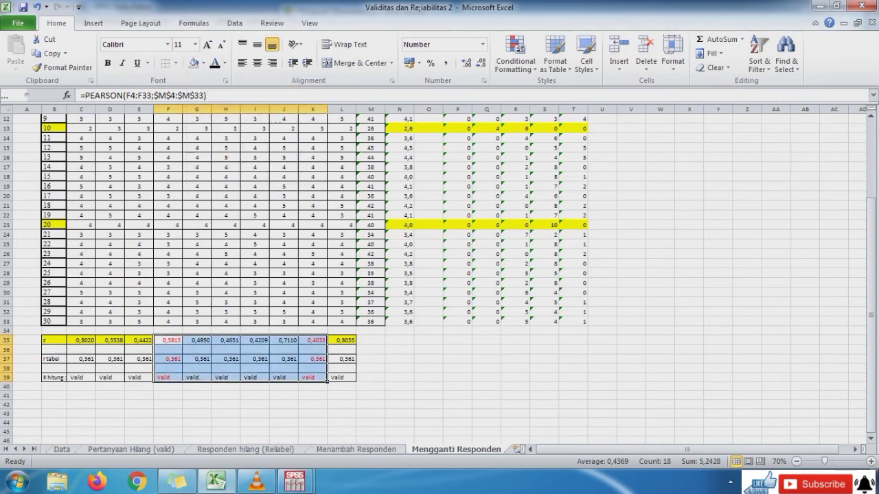
click(215, 63)
drag(54, 339, 347, 378)
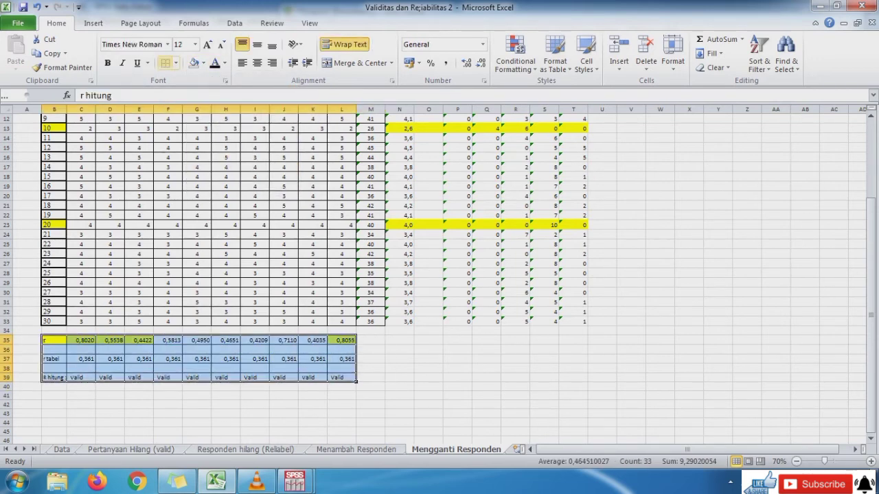
Remove the fill colour from the validity results table B35:L39.
click(193, 62)
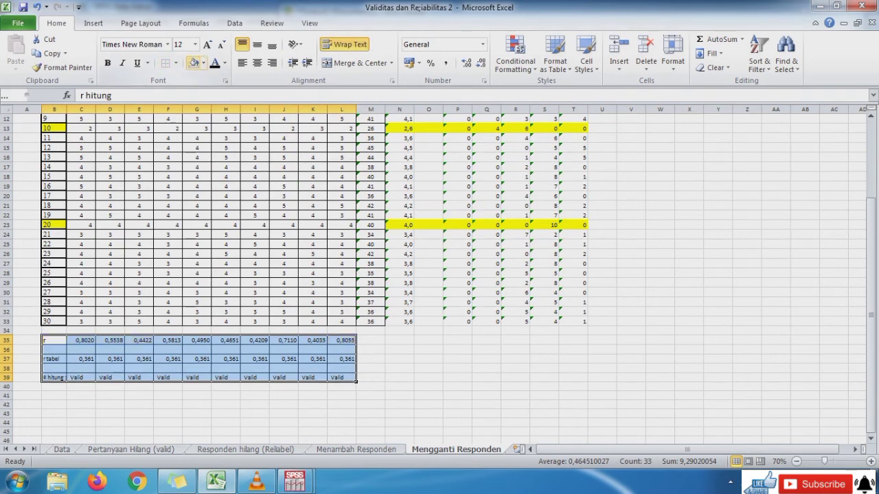
click(297, 361)
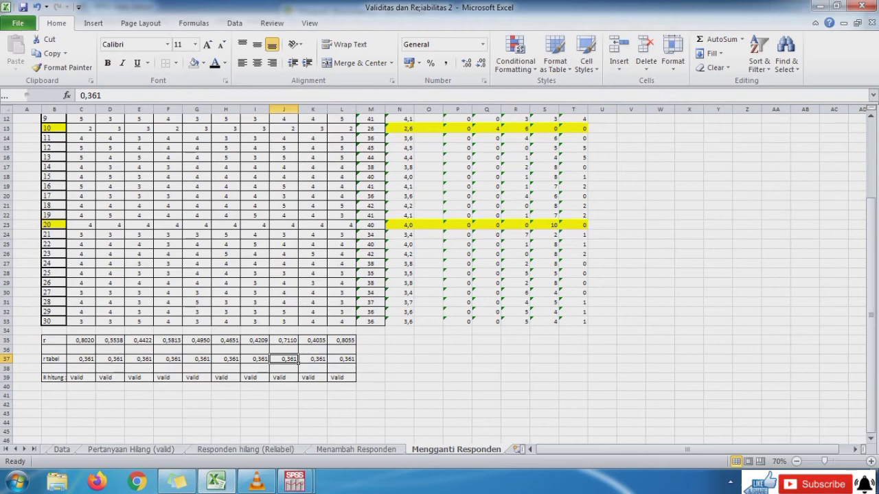
Copy the answers and totals C4:M33 into the SPSS Data Editor, leaving one empty column after VAR00043.
drag(871, 290, 871, 278)
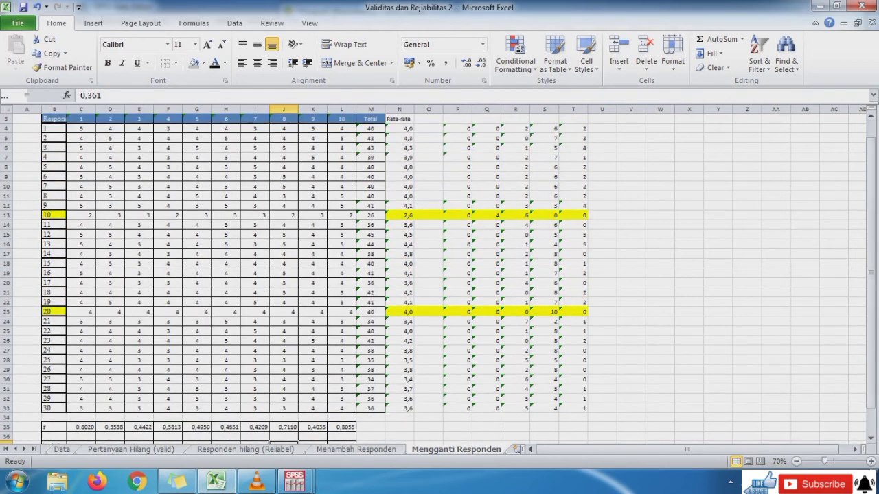
drag(81, 129, 371, 408)
key(ctrl+c)
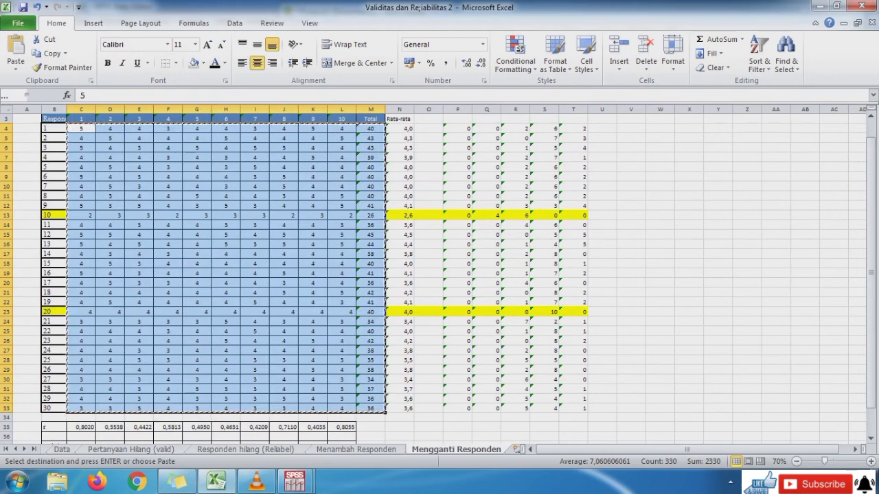
click(295, 481)
click(220, 406)
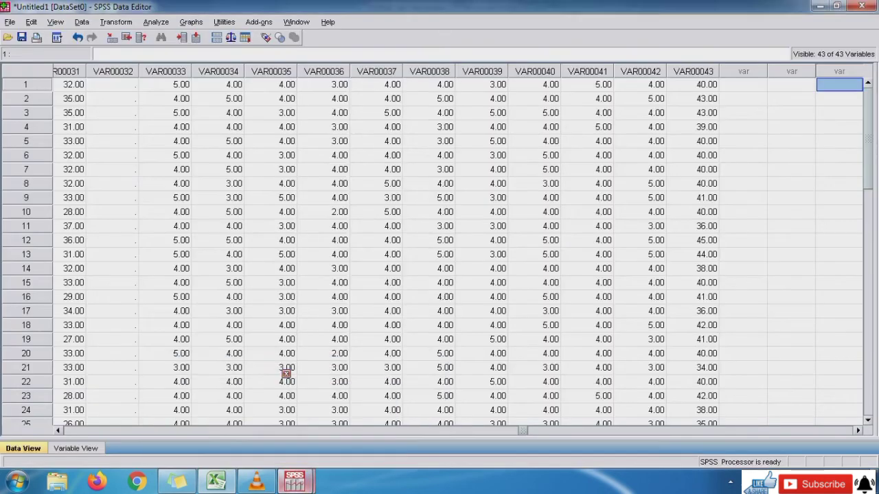
key(Left)
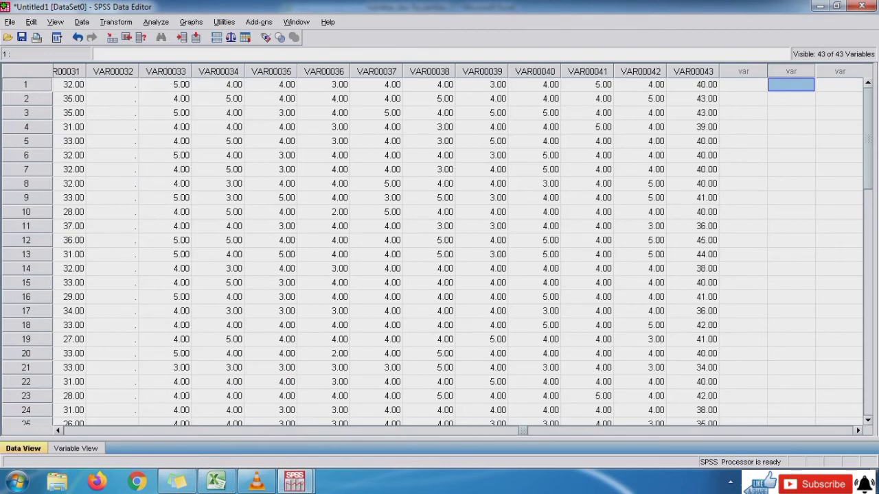
key(ctrl+v)
Review the newly pasted item and total columns, VAR00045 to VAR00055, in the SPSS data.
key(Right)
key(Right)
key(Right)
key(Right)
key(Right)
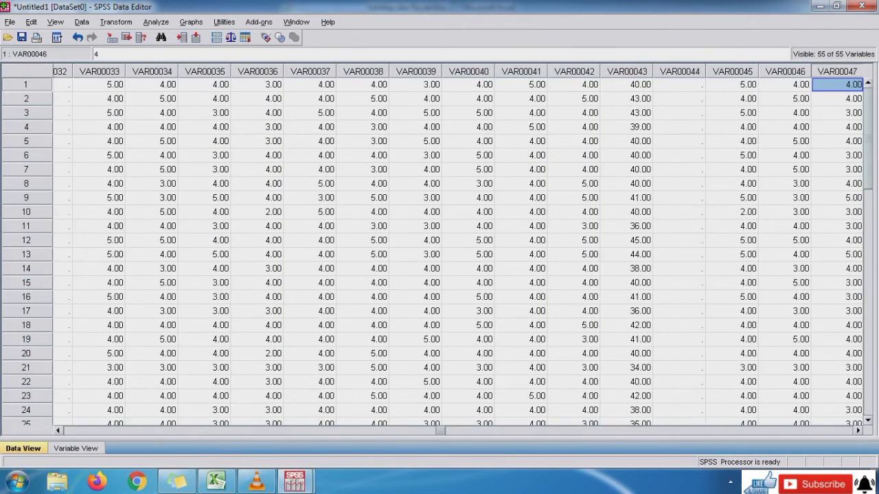
key(Right)
key(Right)
key(Right)
key(Right)
key(Right)
key(Right)
key(Right)
key(Right)
key(Right)
key(Right)
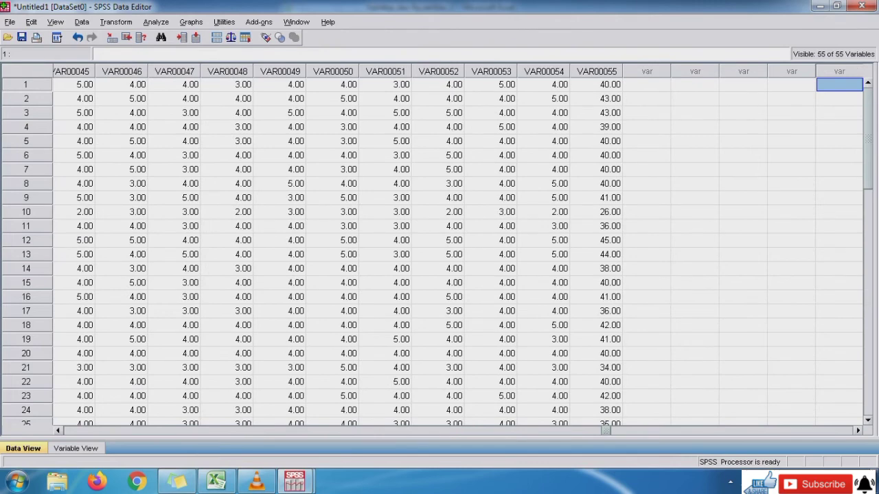
key(Left)
key(Left)
key(Left)
key(Left)
key(Left)
key(Left)
key(Left)
key(Left)
key(Left)
key(Left)
key(Left)
key(Left)
key(Left)
key(Left)
key(Left)
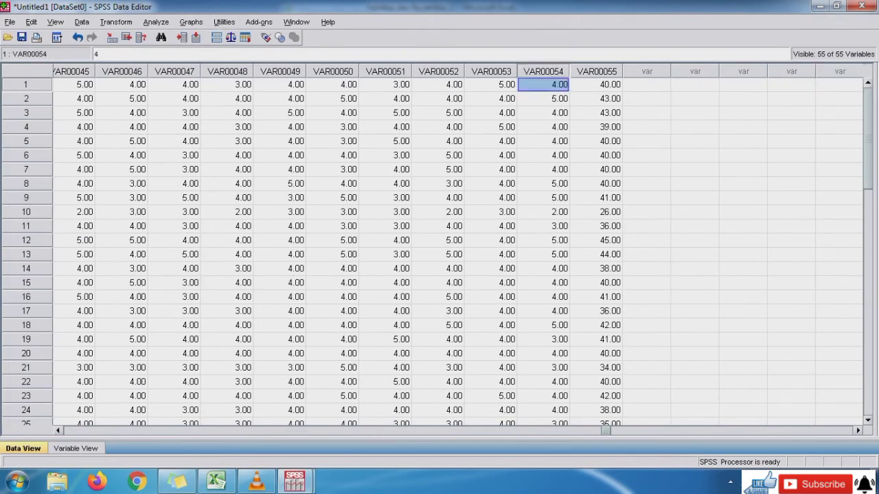
key(Left)
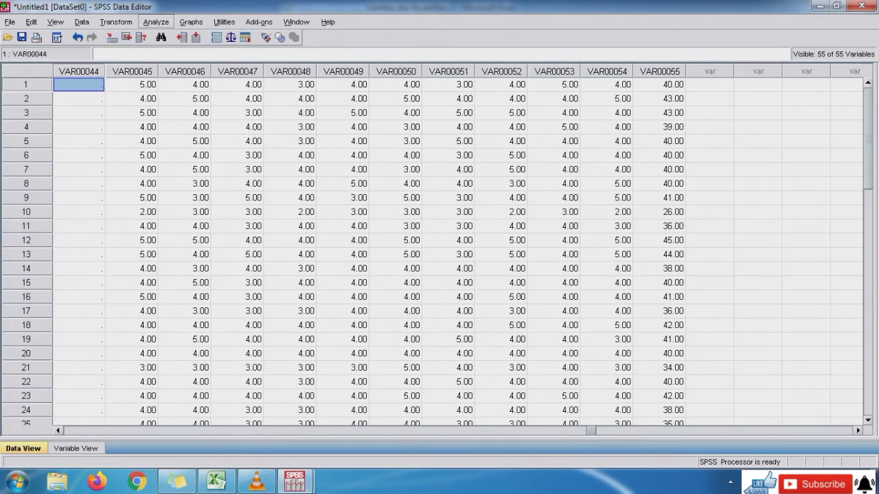
Open the Bivariate Correlations analysis and remove VAR00033 to VAR00043 from its variables.
click(156, 22)
mouse_move(178, 209)
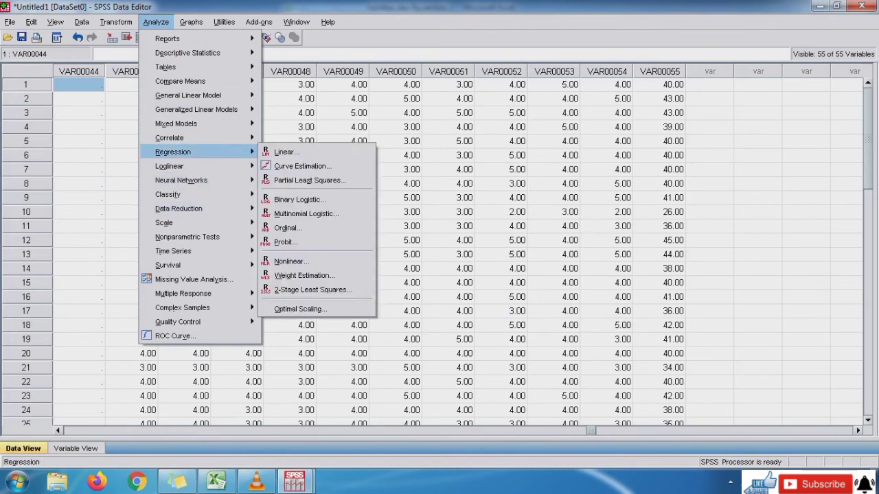
mouse_move(169, 138)
click(288, 138)
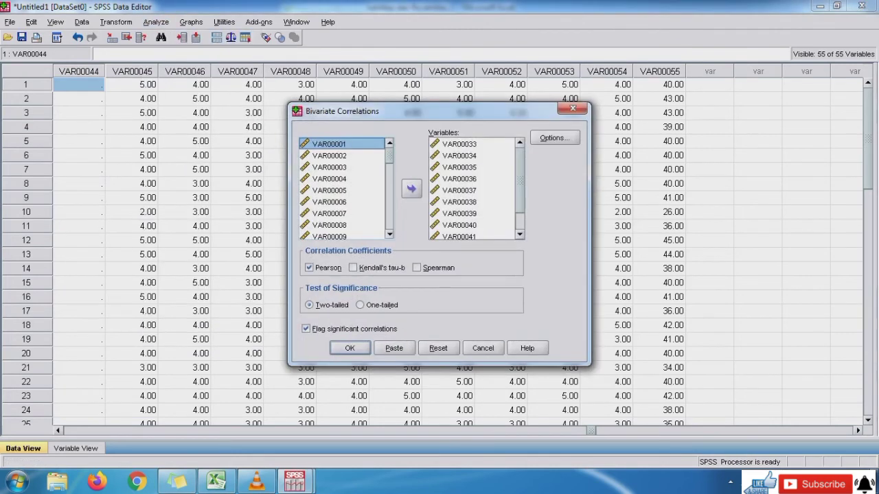
click(460, 144)
key(shift+Down)
key(shift+Down)
key(shift+Down)
key(shift+Down)
key(shift+Down)
key(shift+Down)
key(shift+Down)
key(shift+Down)
key(shift+Down)
key(shift+Down)
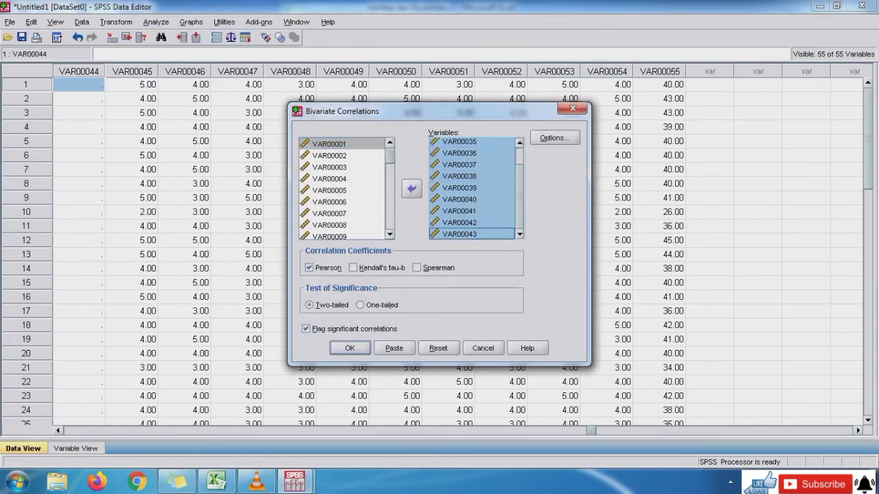
click(411, 189)
Add VAR00045 to VAR00055 to the correlation variables and run the two-tailed Pearson test.
click(389, 225)
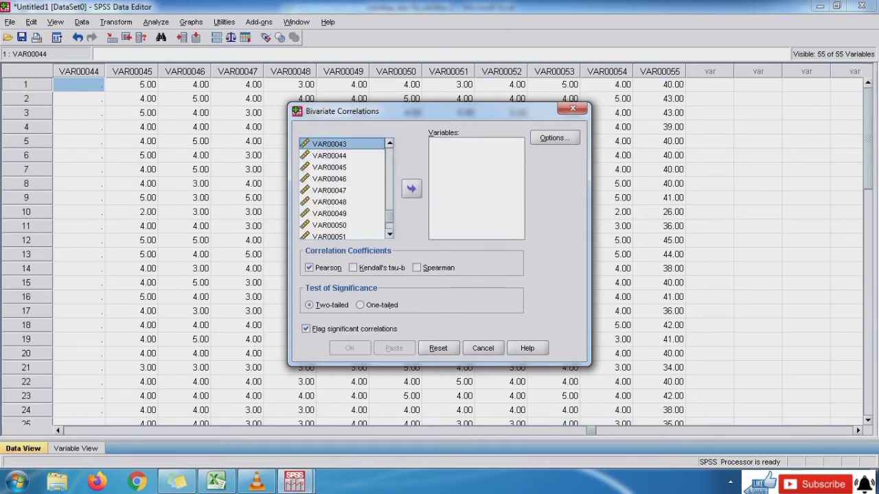
key(shift+Down)
key(shift+Down)
key(shift+Down)
key(shift+Down)
key(shift+Down)
key(shift+Down)
key(shift+Down)
key(shift+Down)
key(shift+Down)
key(shift+Down)
key(shift+Down)
key(shift+Down)
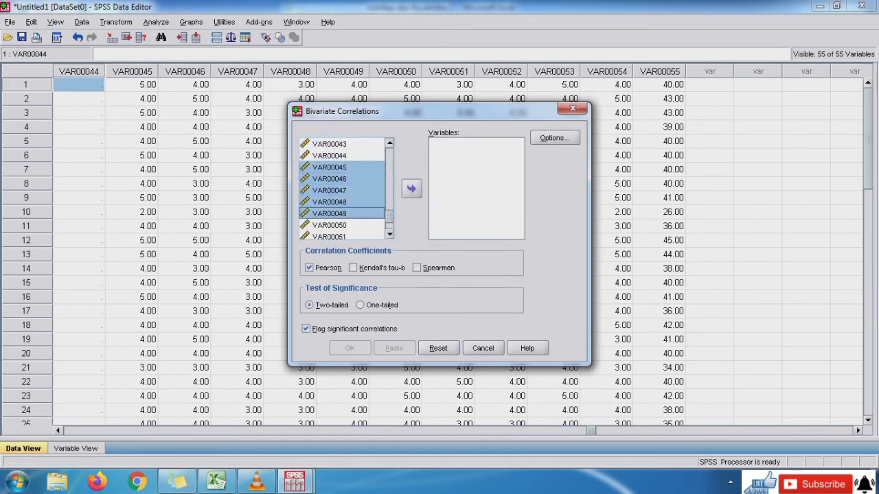
click(412, 189)
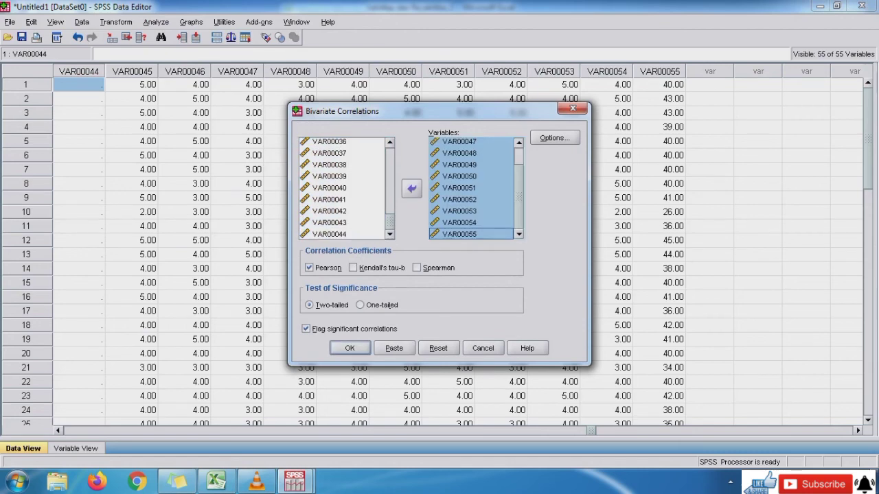
key(Return)
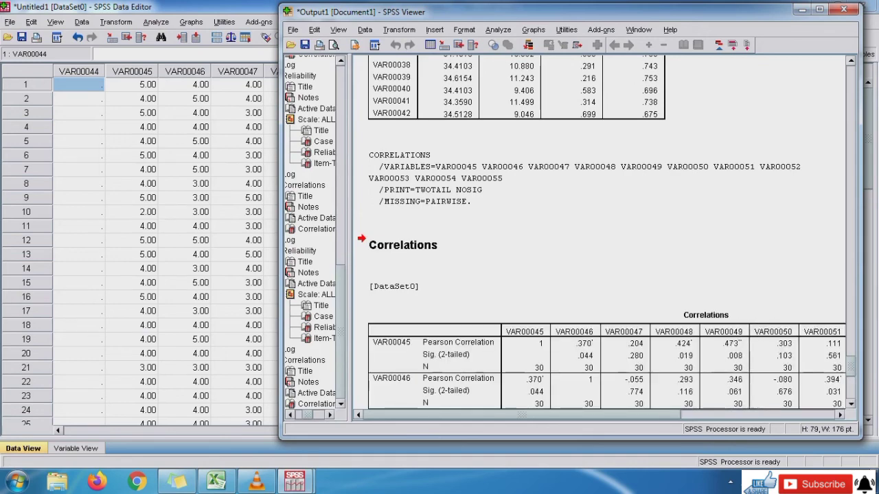
Compare the r values in row 35 of the Excel sheet with the SPSS correlations for VAR00055.
scroll(601, 234, down, 4)
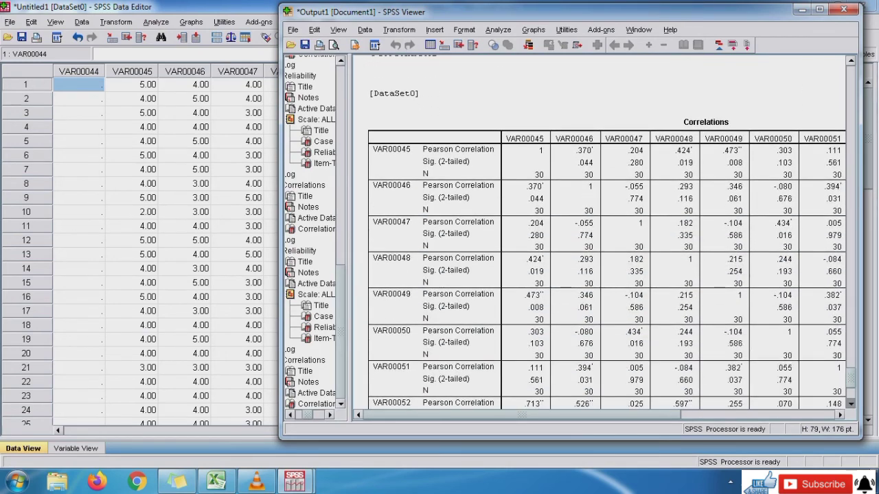
scroll(600, 233, down, 4)
scroll(601, 234, down, 2)
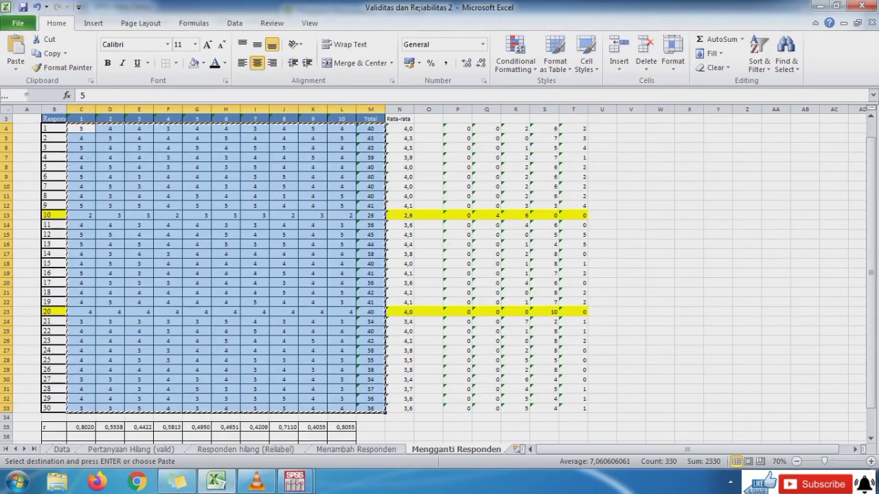
click(836, 6)
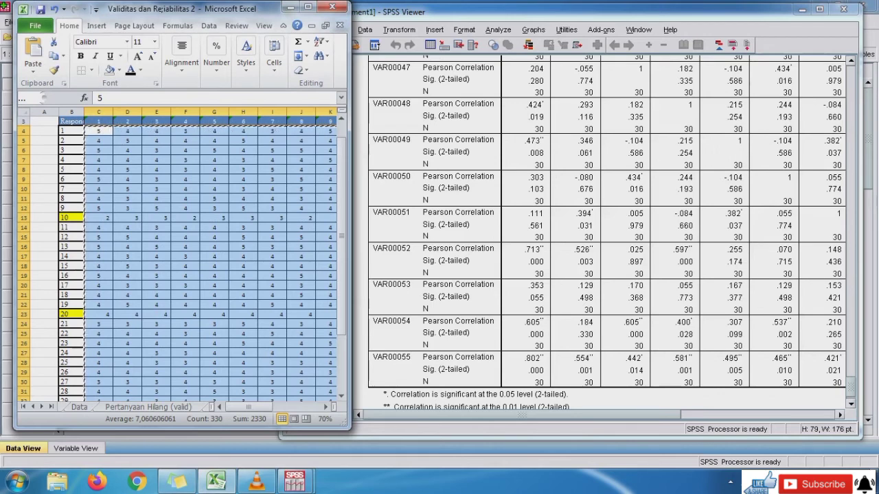
drag(341, 253, 342, 308)
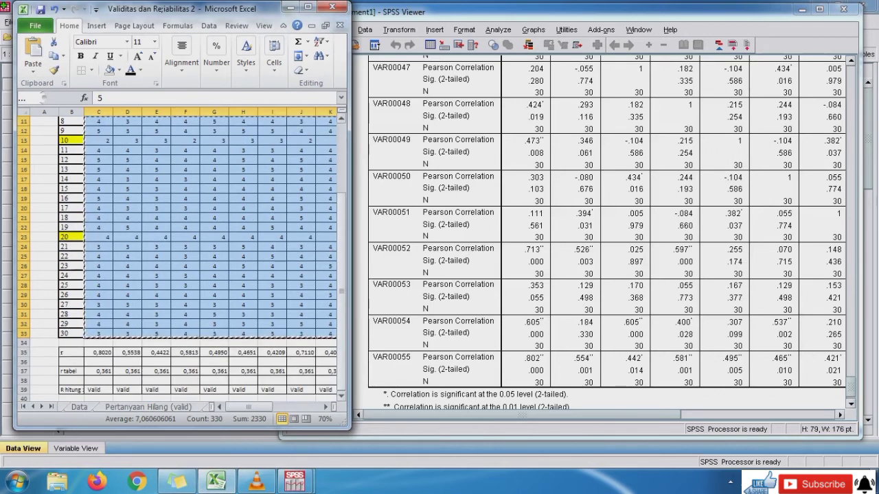
click(131, 352)
key(Right)
key(Right)
key(Right)
key(Right)
key(Right)
key(Right)
key(Right)
key(Right)
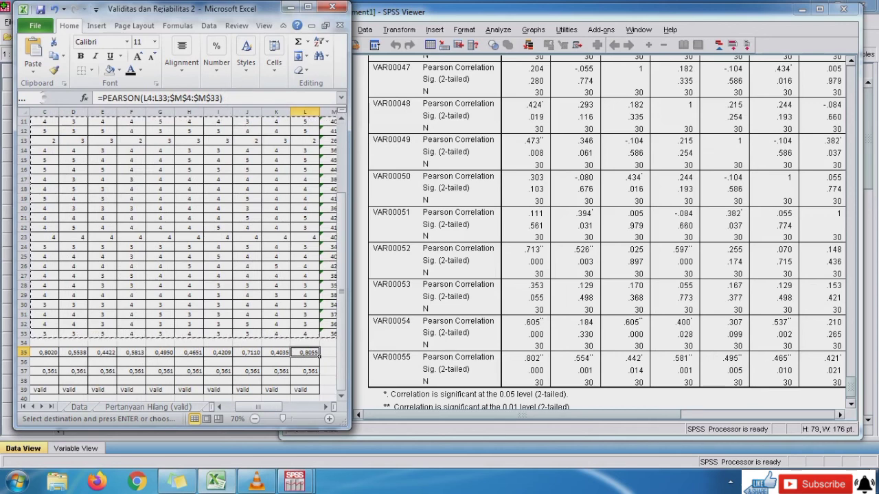
click(789, 154)
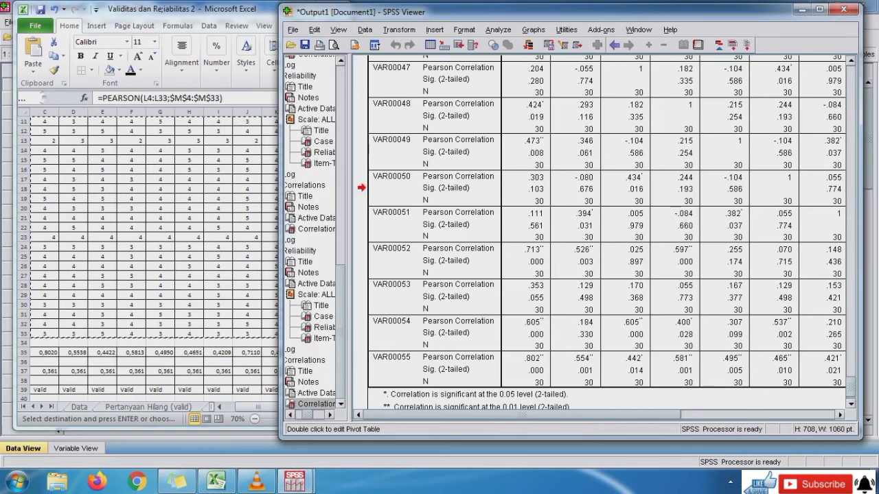
drag(521, 415, 676, 415)
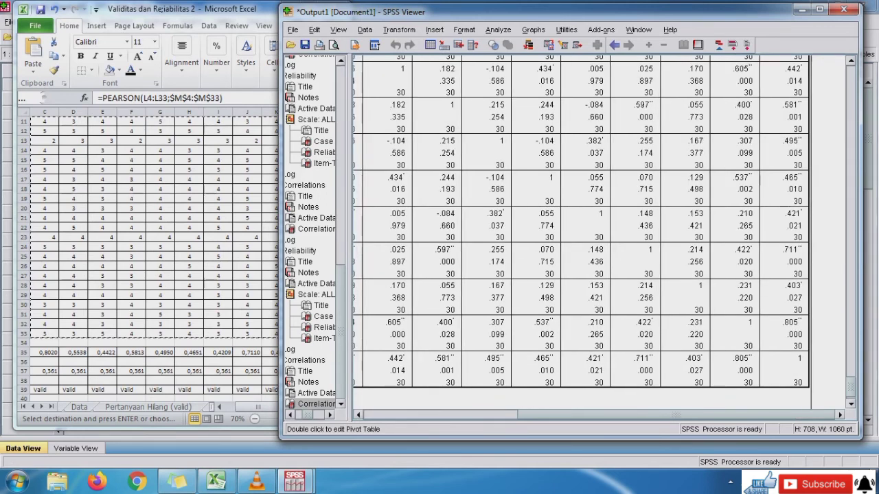
Open the Reliability Analysis from the SPSS Data Editor and remove VAR00033 to VAR00042 from its items.
mouse_move(296, 482)
click(226, 412)
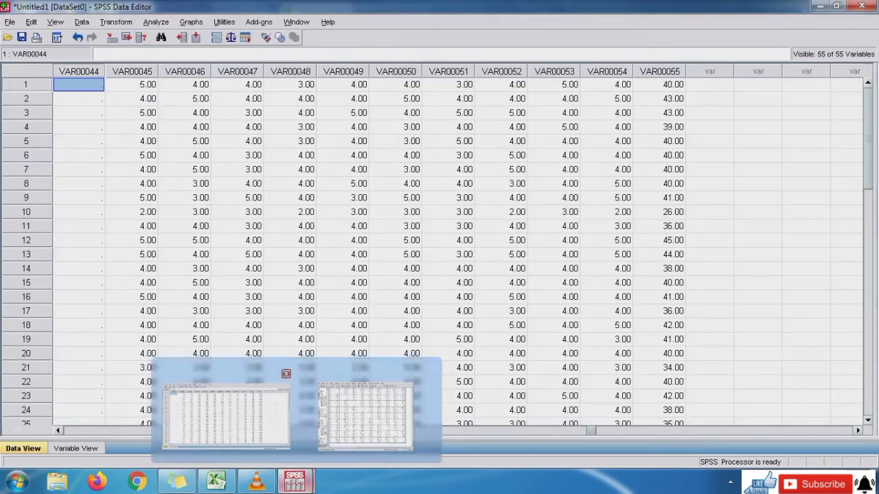
click(156, 22)
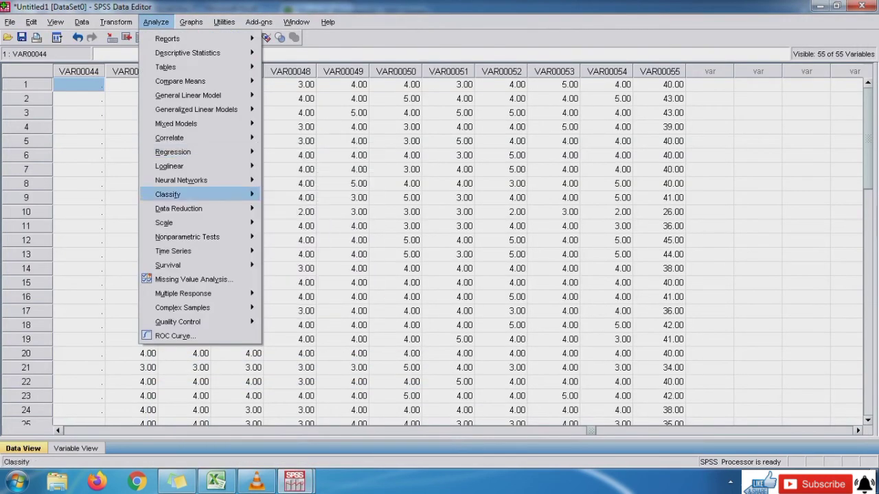
mouse_move(206, 223)
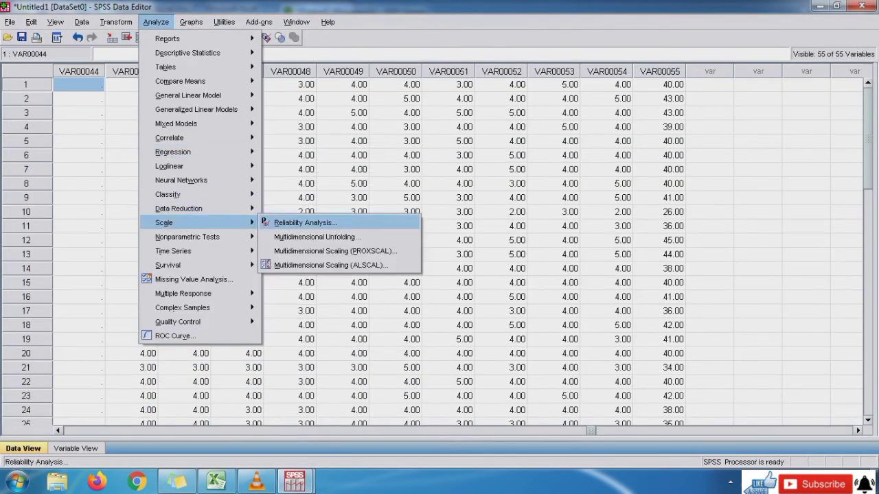
click(305, 222)
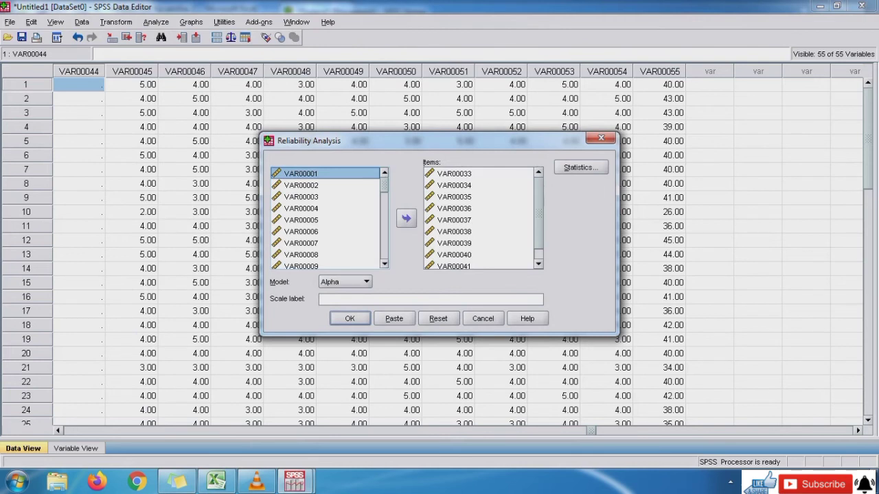
scroll(478, 219, down, 1)
scroll(479, 218, up, 1)
click(455, 174)
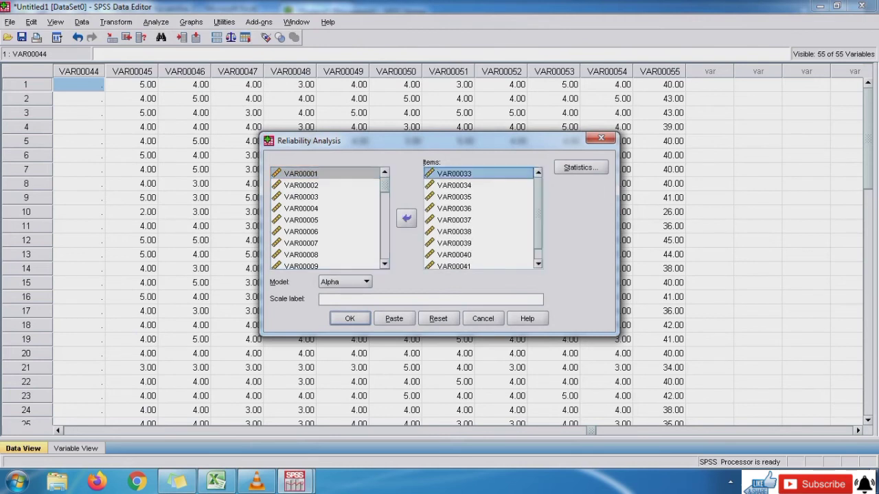
key(shift+Down)
key(shift+Down)
key(shift+Down)
key(shift+Down)
key(shift+Down)
key(shift+Down)
key(shift+Down)
key(shift+Down)
key(shift+Down)
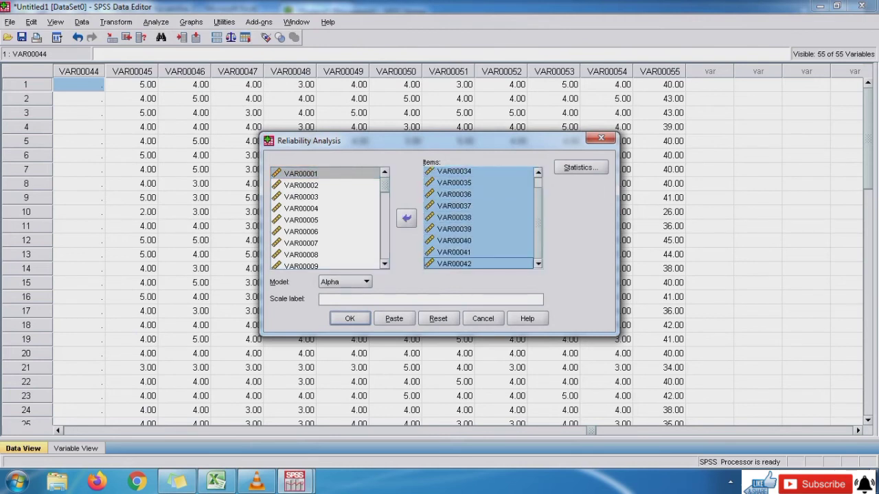
click(406, 218)
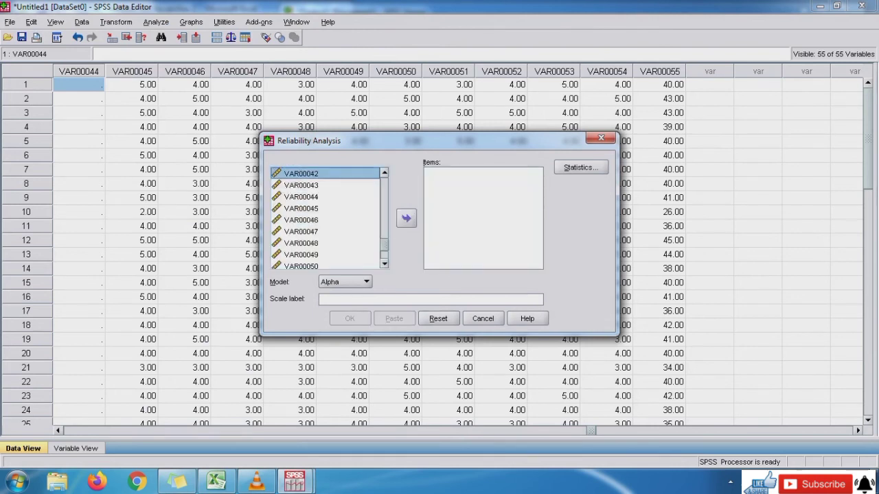
Add VAR00045 to VAR00054 as items and run the Reliability Analysis with the Alpha model.
key(Down)
key(Down)
key(Down)
key(shift+Down)
key(shift+Down)
key(shift+Down)
key(shift+Down)
key(shift+Down)
key(shift+Down)
key(shift+Down)
key(shift+Down)
key(shift+Down)
key(shift+Down)
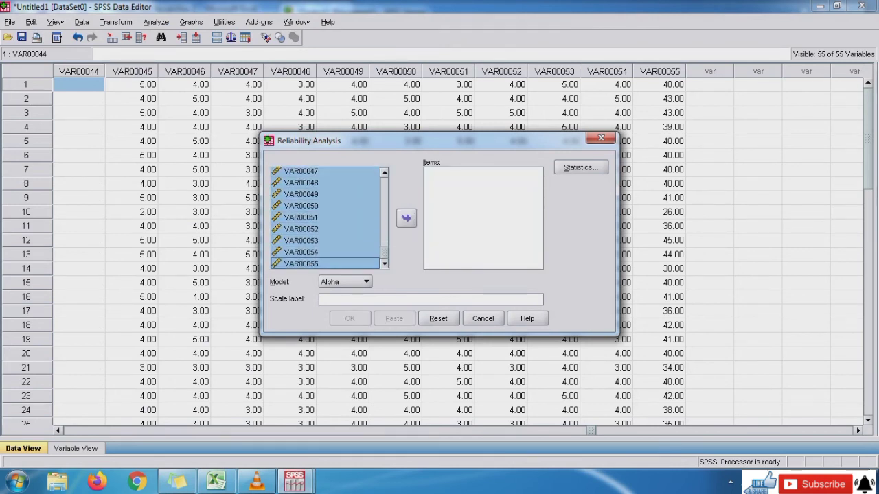
click(406, 217)
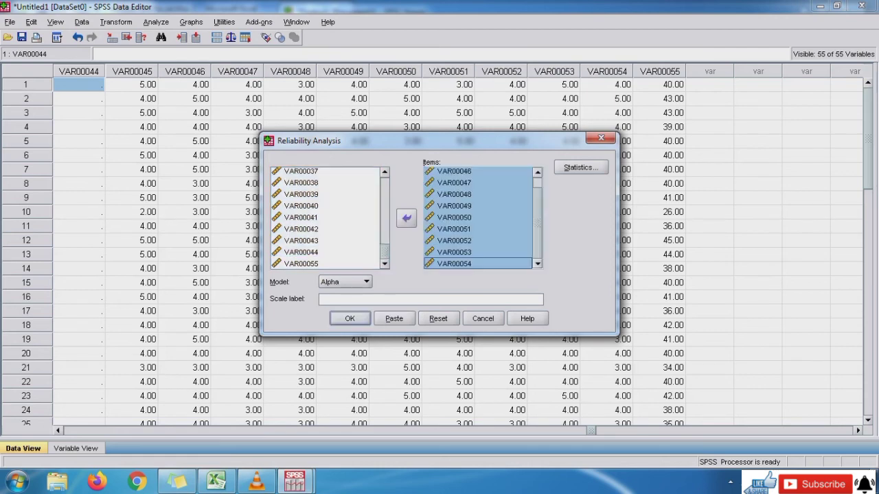
key(Return)
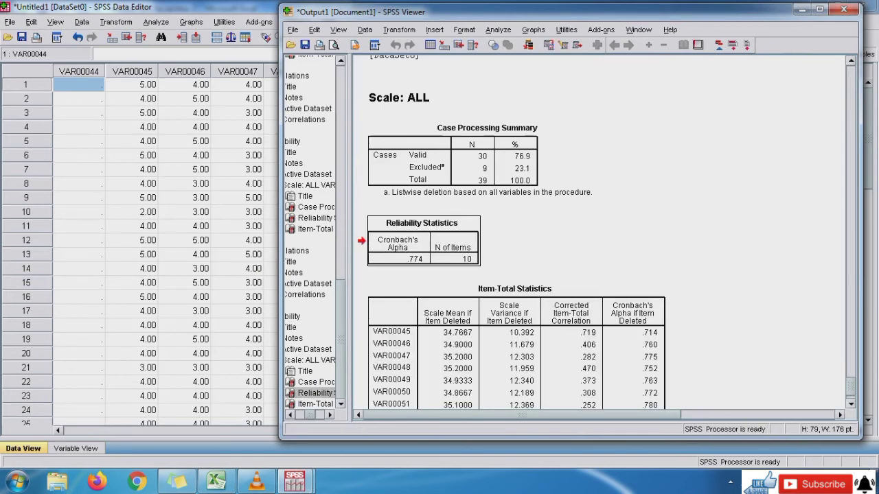
Switch to Excel, paste the SPSS Reliability Statistics table as a picture at O36 of the Mengganti Responden sheet, and enlarge it beside the validity results.
click(216, 482)
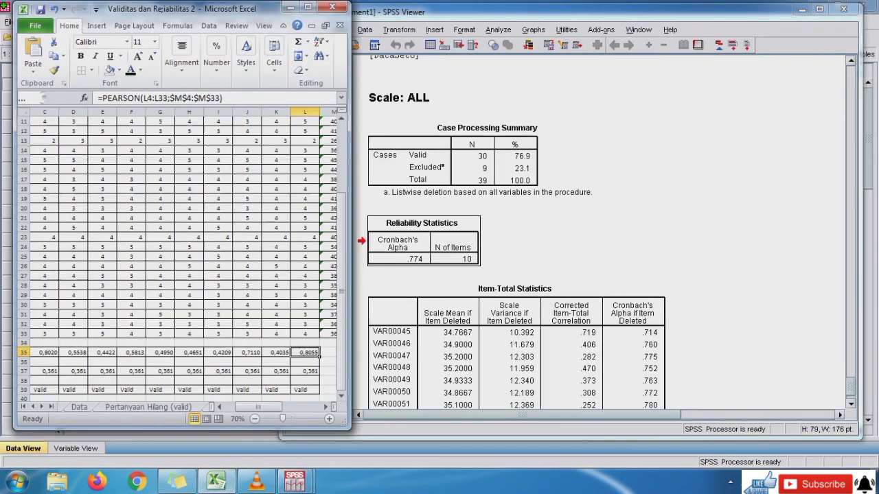
click(307, 6)
click(374, 359)
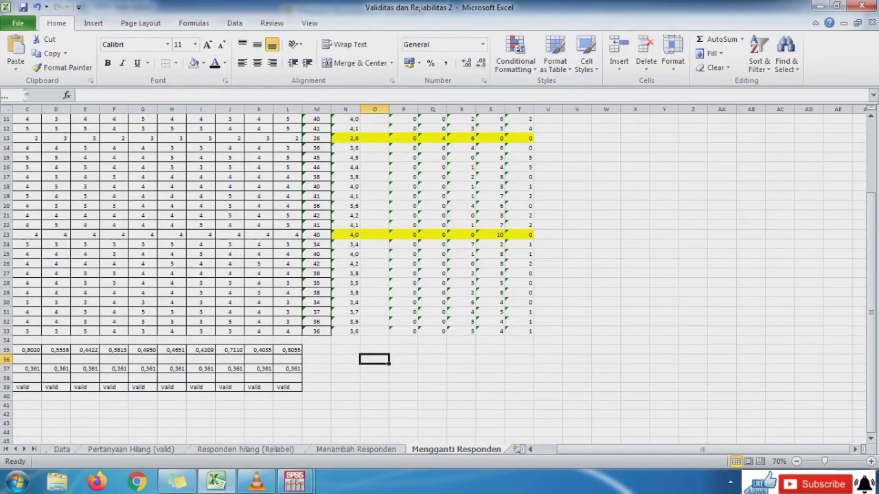
right_click(374, 359)
click(414, 201)
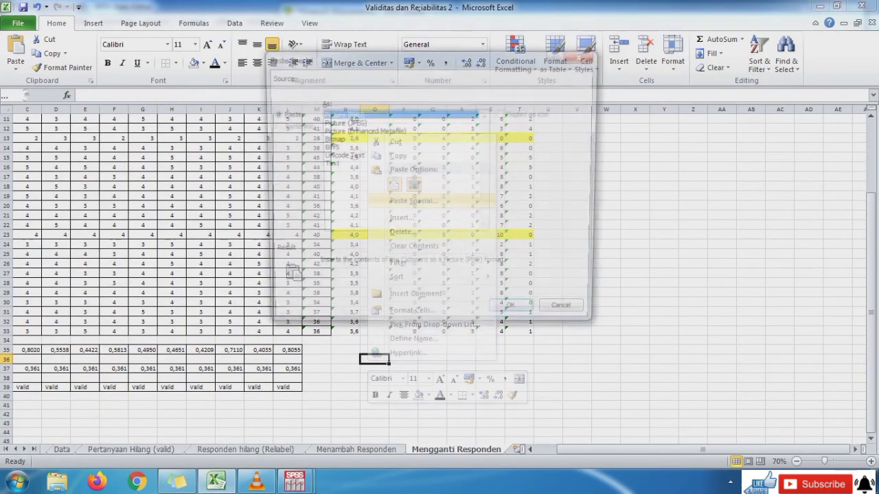
click(515, 316)
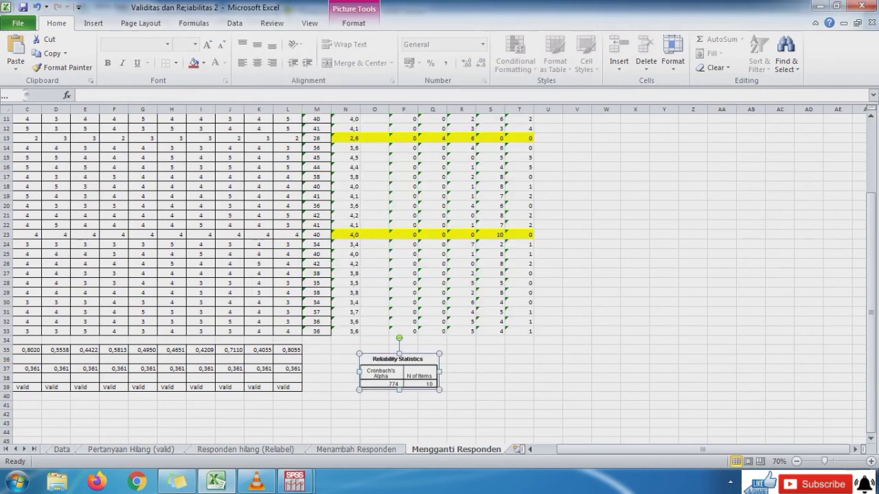
drag(439, 390, 417, 376)
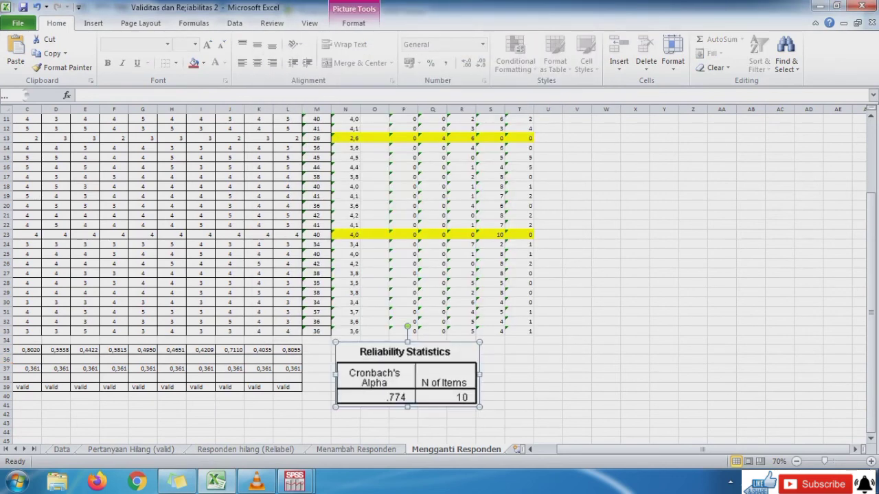
Copy the Nilai R hitung criteria block from the Responden hilang (Reliabel) sheet to T35 of the Mengganti Responden sheet.
key(ctrl+Page_Up)
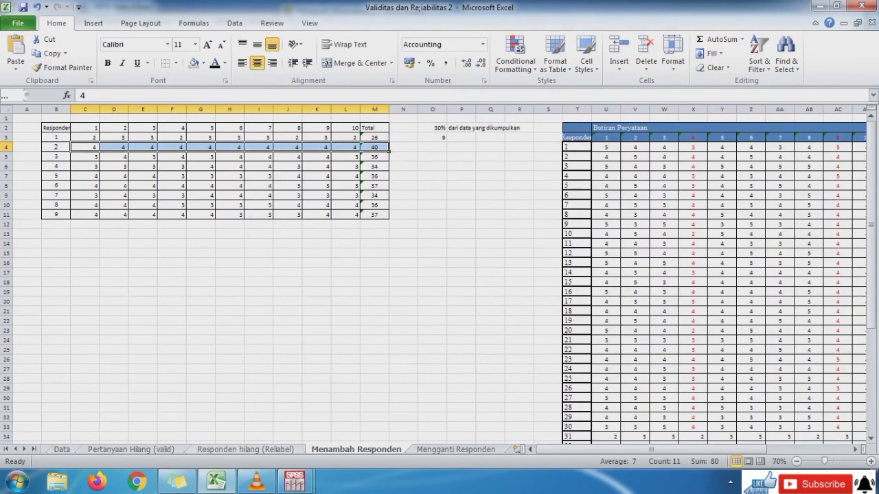
key(ctrl+Page_Up)
key(ctrl+c)
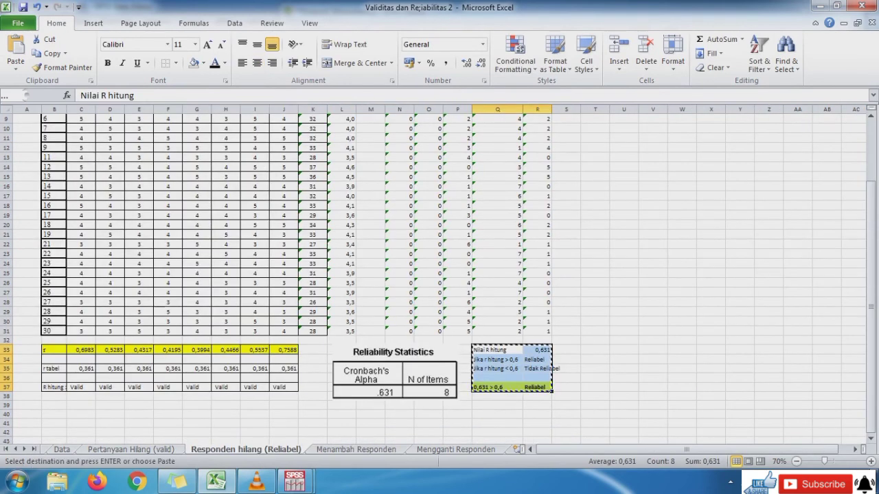
click(456, 449)
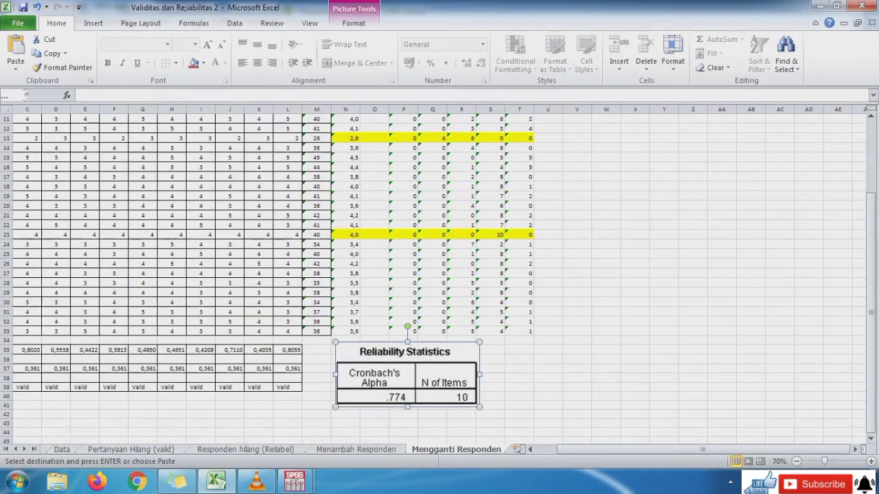
click(519, 351)
right_click(522, 352)
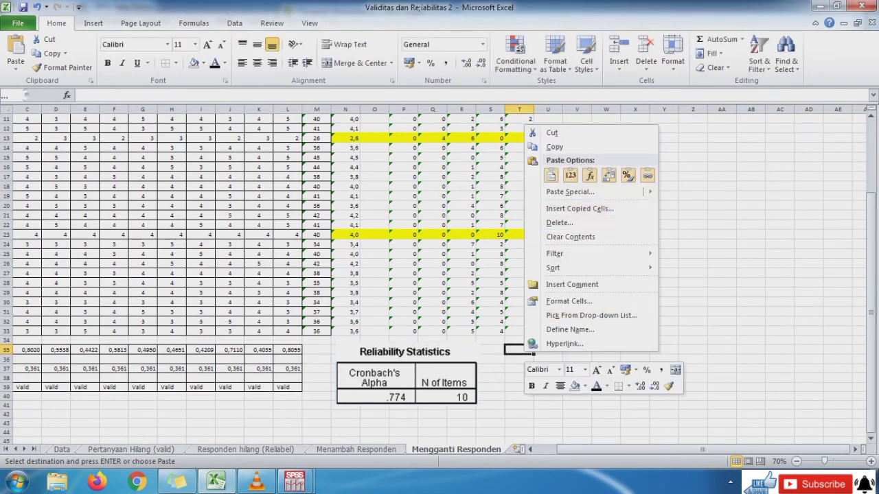
key(Escape)
key(ctrl+v)
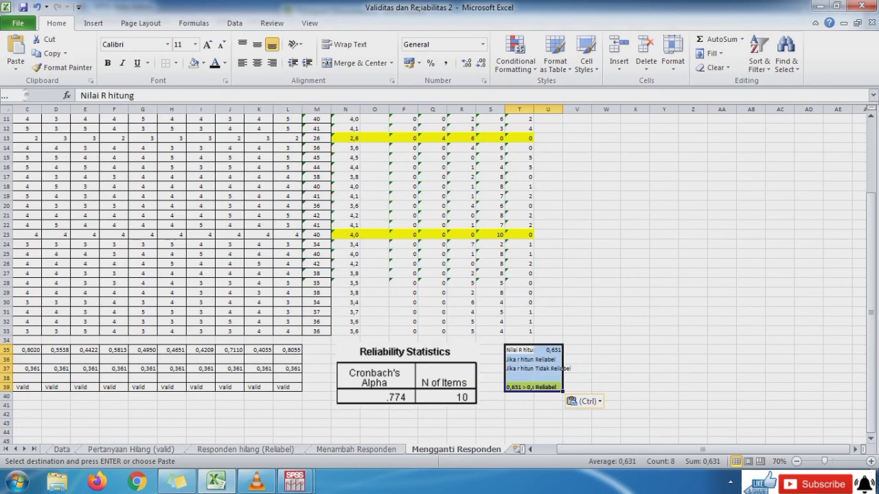
Set the Nilai R hitung value in U35 to 0,774.
click(548, 351)
text(0,)
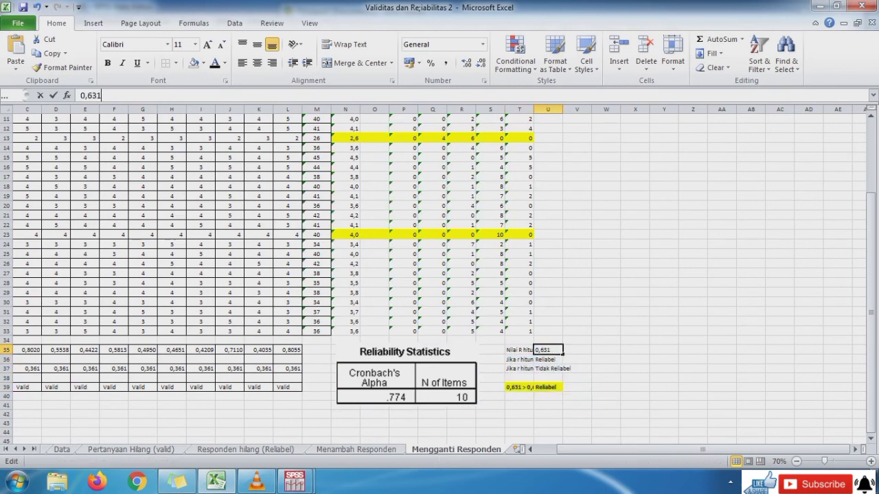
text(77)
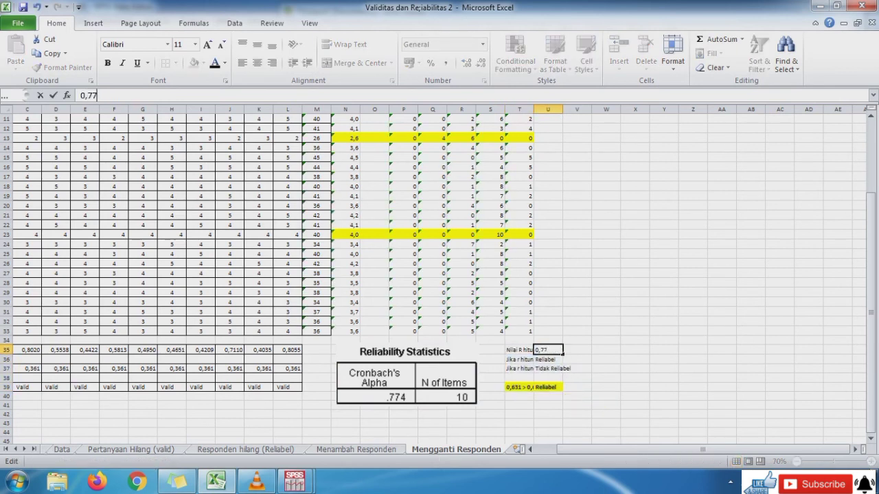
text(4)
key(Return)
Change the conclusion in T39 to 0,774 > 0,6 and widen column T to fit its text.
key(Down)
key(Down)
key(Down)
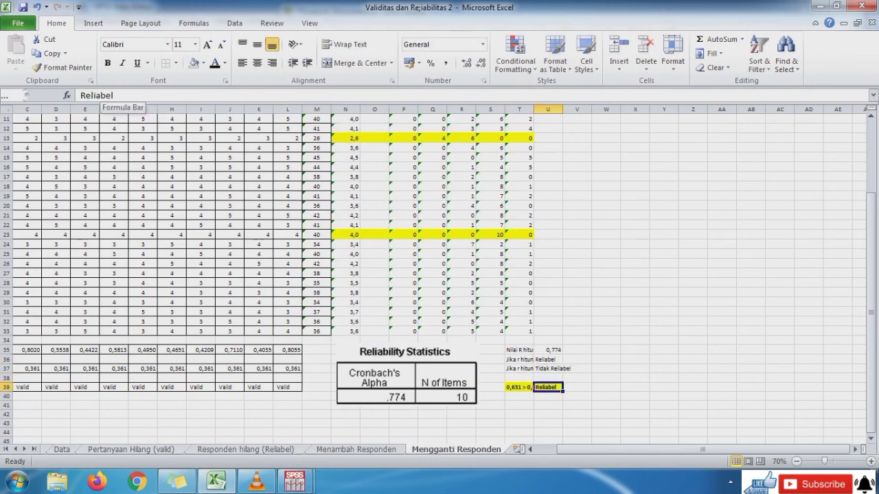
key(Left)
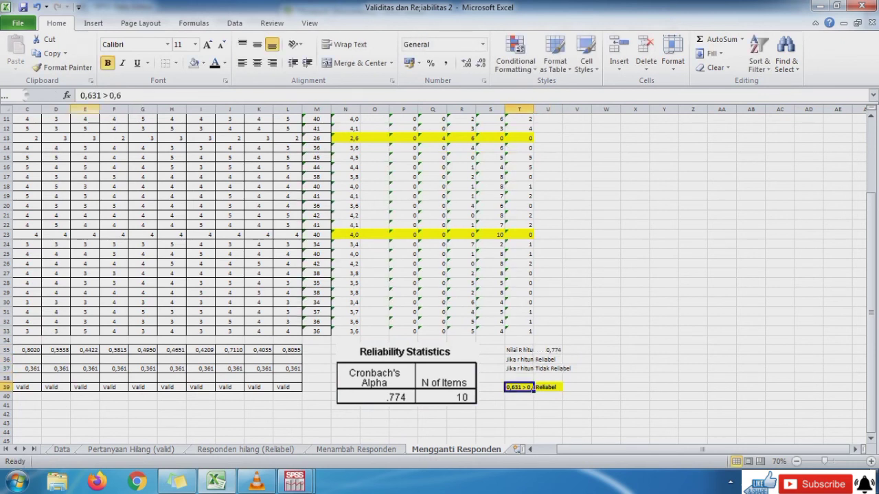
click(102, 95)
key(BackSpace)
key(BackSpace)
key(BackSpace)
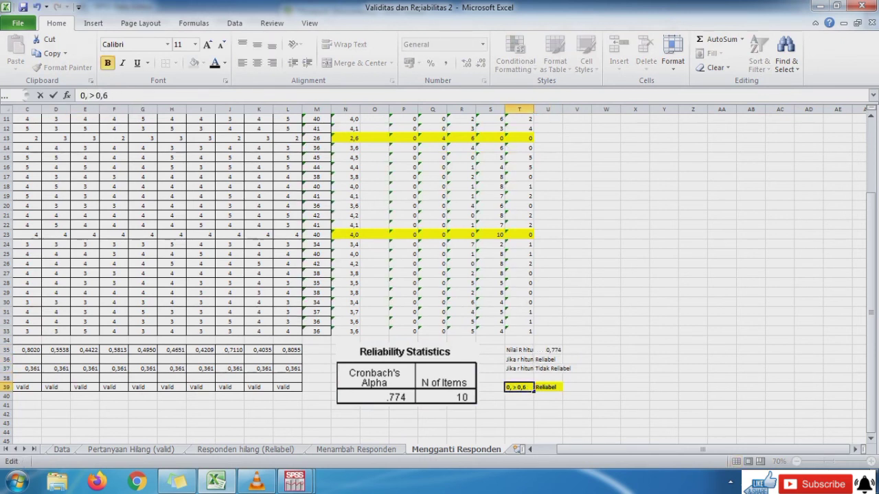
text(774)
key(Return)
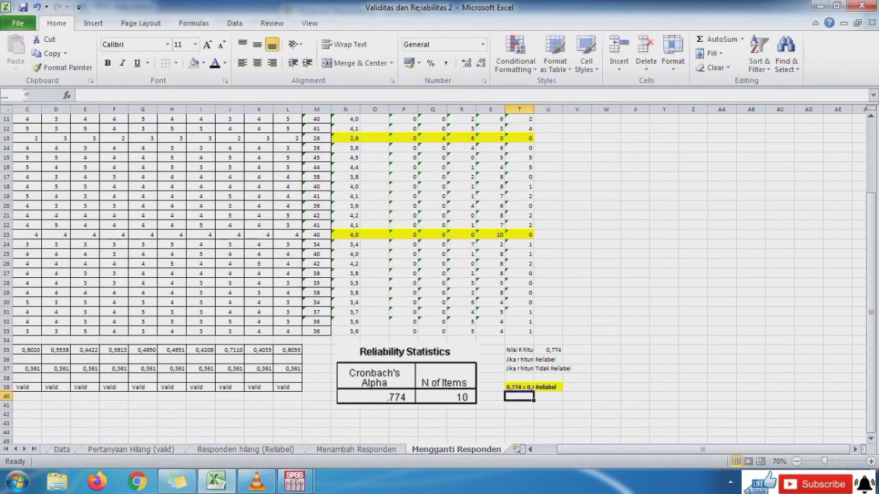
double_click(534, 109)
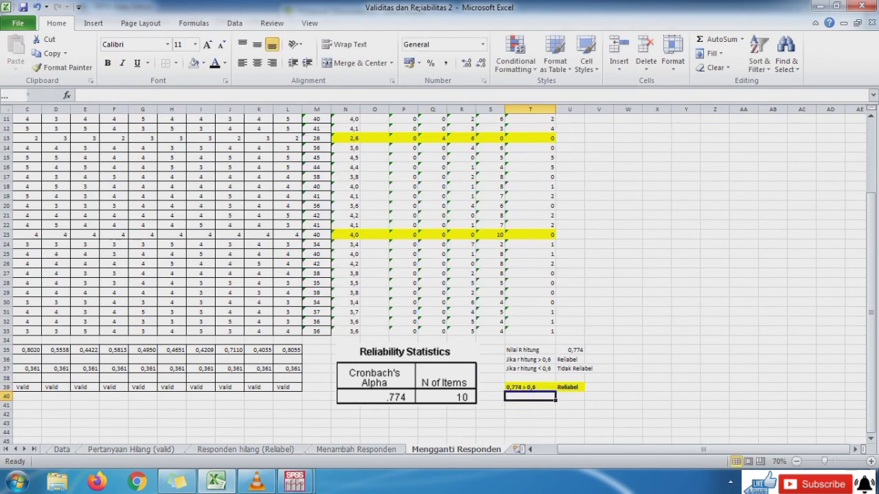
Review the item validity results in row 39 and the reliability conclusion on the Mengganti Responden sheet.
click(570, 387)
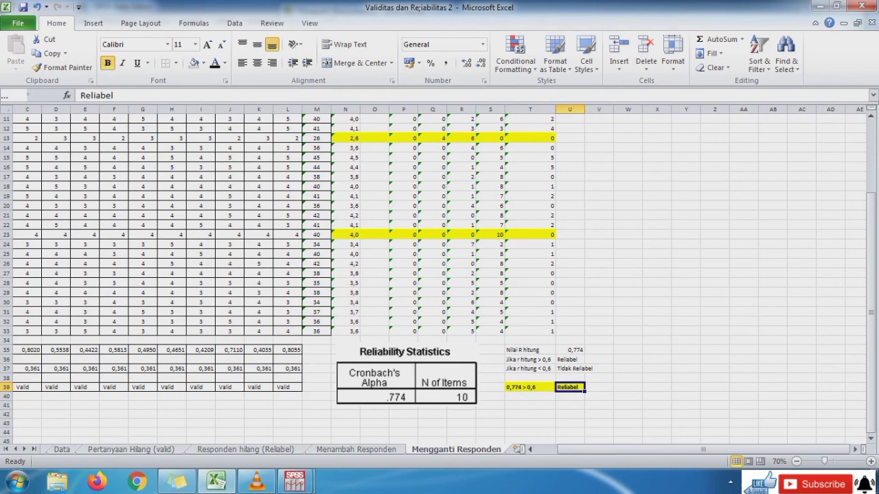
key(Left)
key(Left)
key(Left)
key(Left)
key(Left)
key(Left)
key(Left)
key(Left)
key(Left)
key(Left)
key(Left)
key(Left)
key(Left)
key(Left)
key(Left)
key(Left)
key(Left)
key(Left)
key(Left)
key(Left)
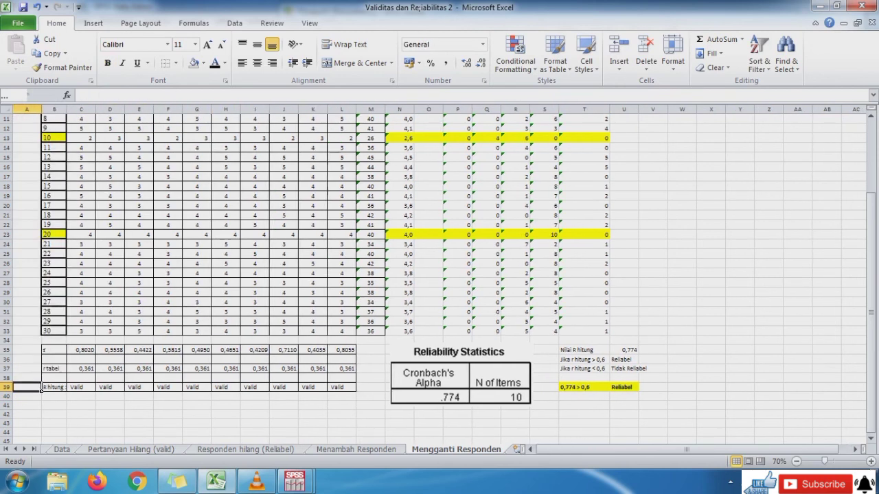
key(Right)
key(Right)
key(Right)
key(Right)
key(Right)
key(Right)
key(Right)
key(Right)
key(Right)
key(Right)
key(Right)
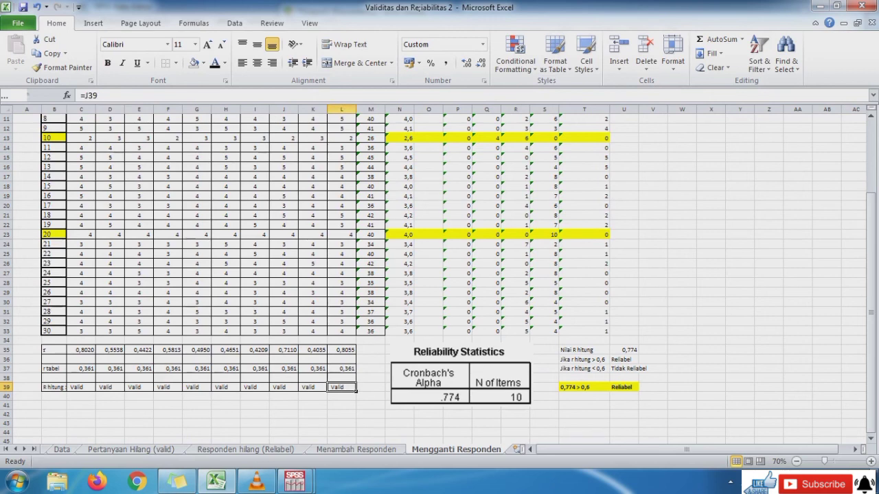
click(624, 387)
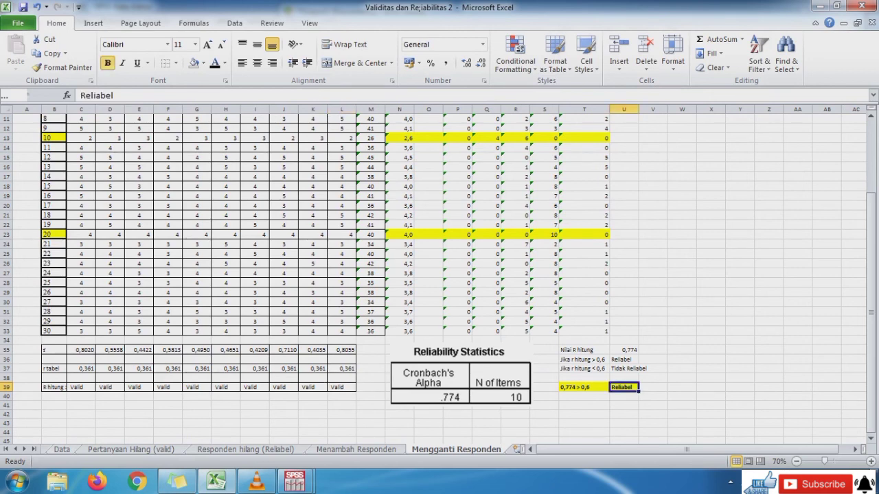
Examine the Tidak Valid items in row 39 and the reliability conclusion in row 40 of the Data sheet.
click(62, 449)
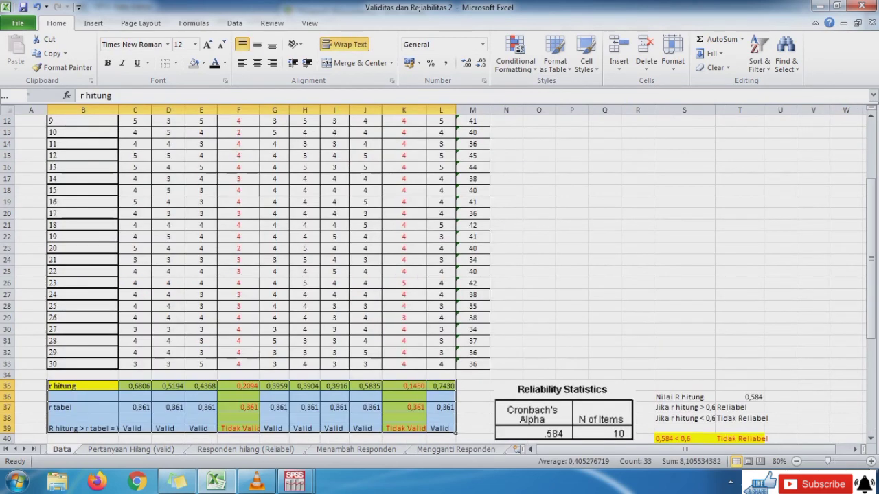
drag(870, 309, 871, 346)
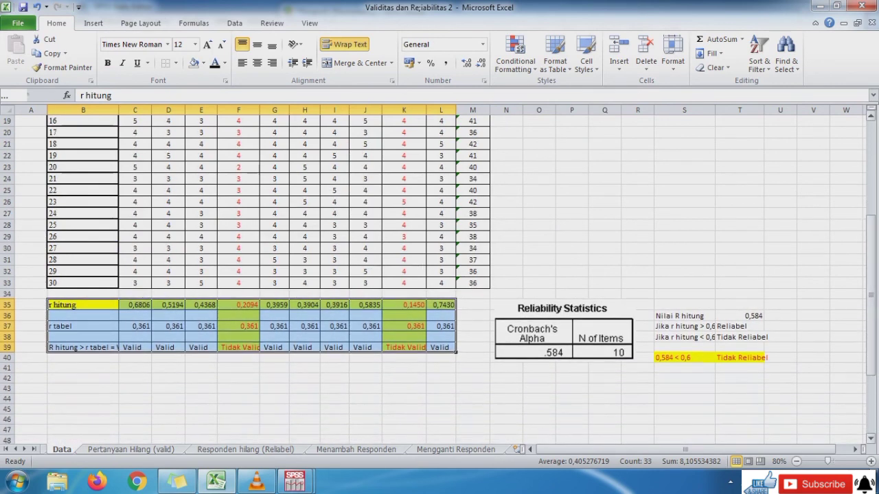
click(239, 348)
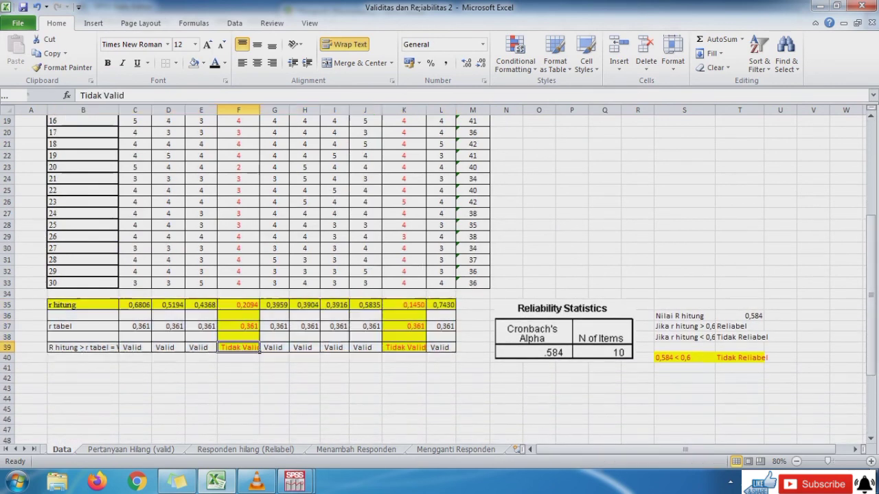
click(404, 348)
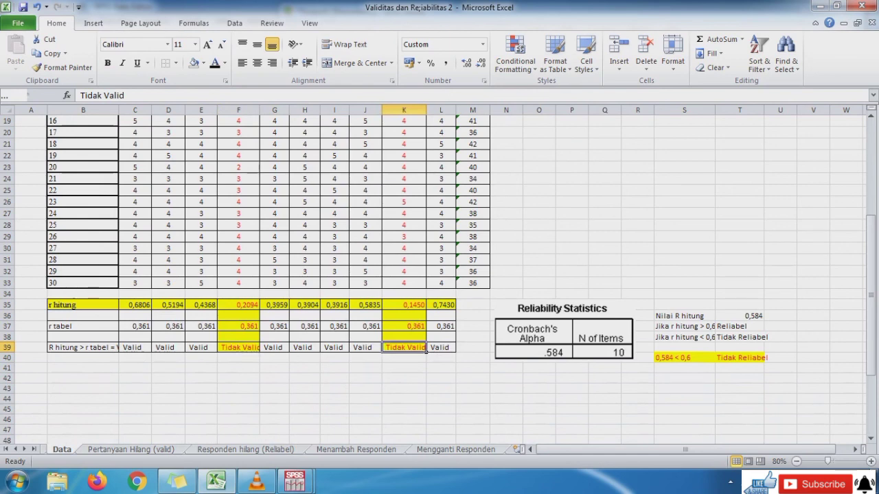
click(740, 358)
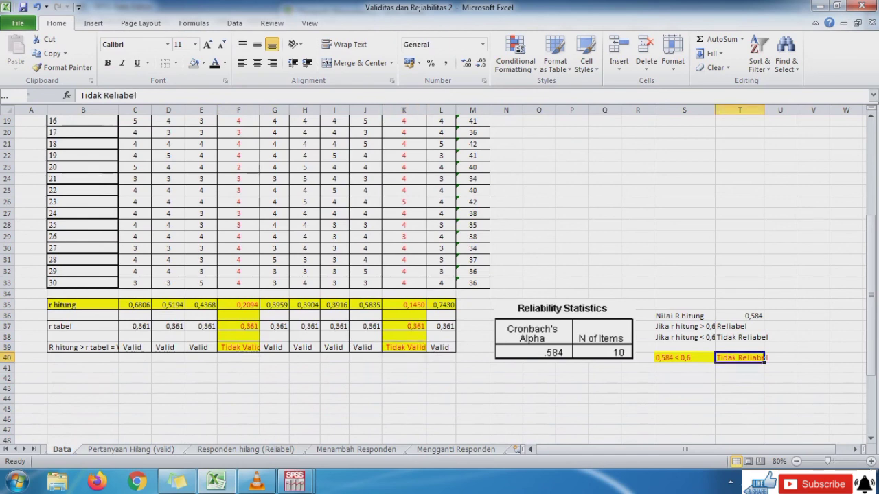
Review the row 39 validity results and the reliability conclusion on the Pertanyaan Hilang (valid) sheet.
key(ctrl+Page_Down)
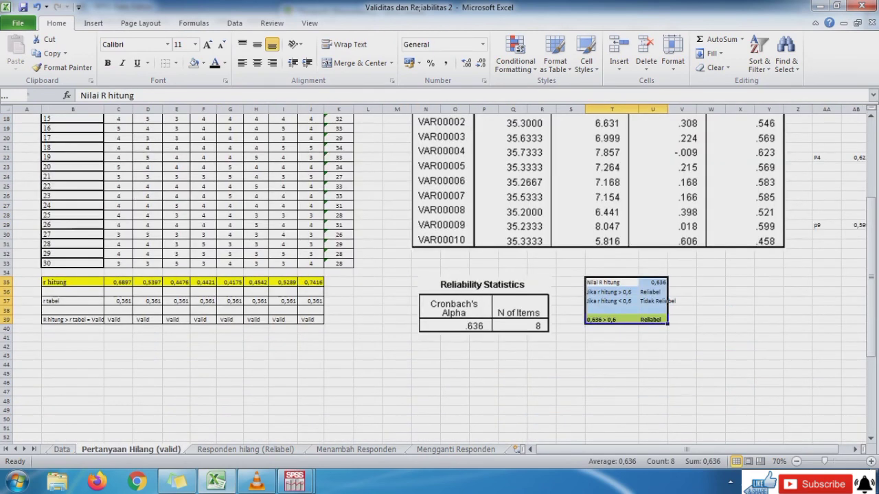
click(147, 320)
key(Right)
key(Right)
key(Right)
key(Right)
key(Right)
key(Right)
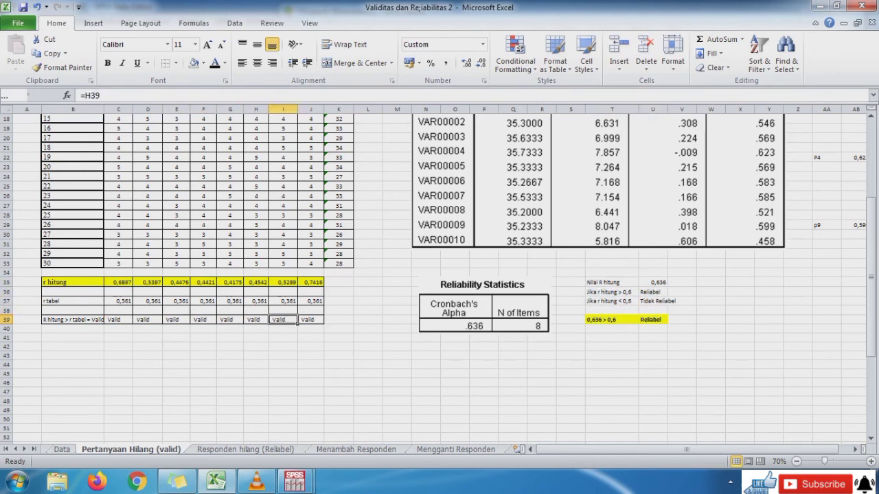
click(653, 320)
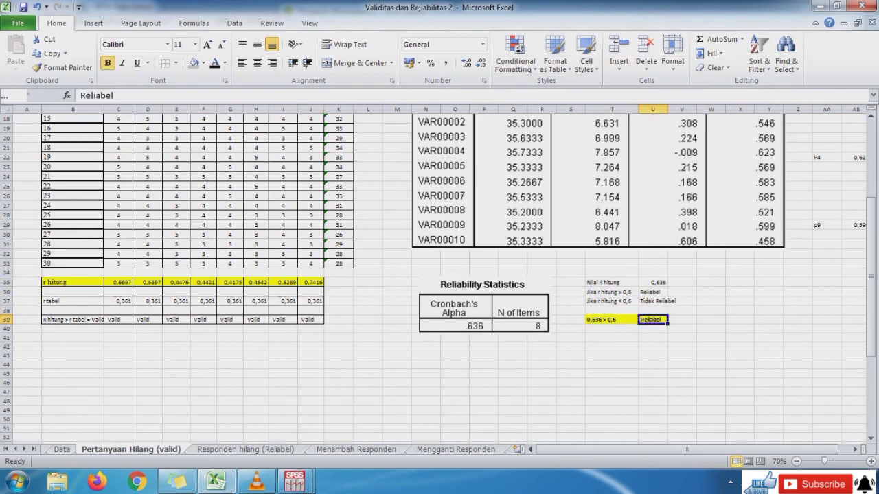
Review the row 37 validity results and the reliability conclusion on the Responden hilang (Reliabel) sheet.
key(ctrl+Page_Down)
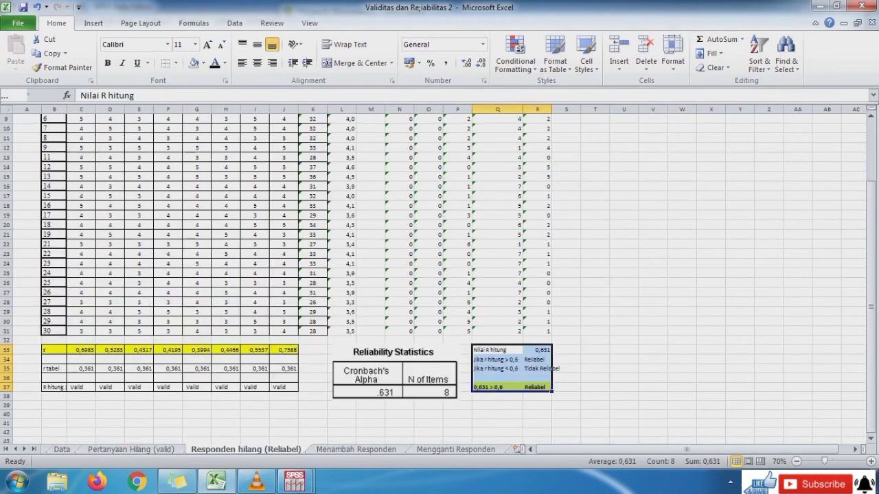
click(81, 388)
key(Right)
key(Right)
key(Right)
key(Right)
key(Right)
key(Right)
key(Right)
key(Right)
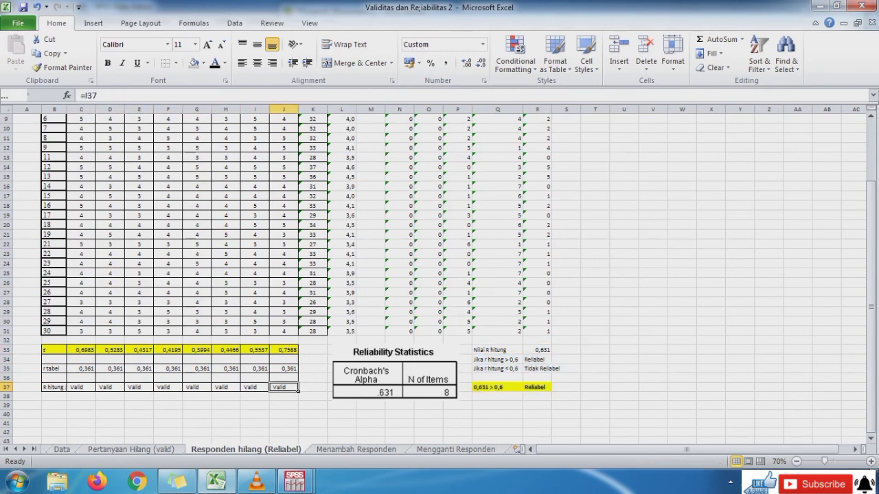
click(537, 388)
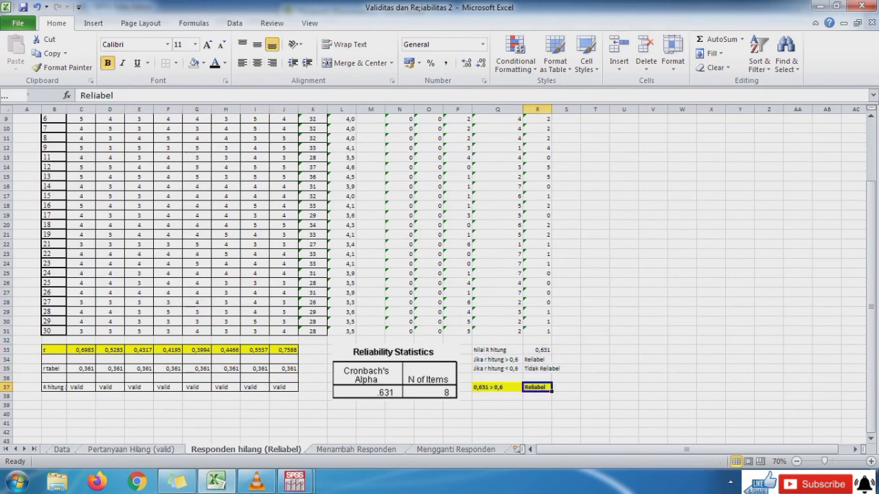
Review the validity results in row 48 of the Menambah Responden sheet.
key(ctrl+Page_Down)
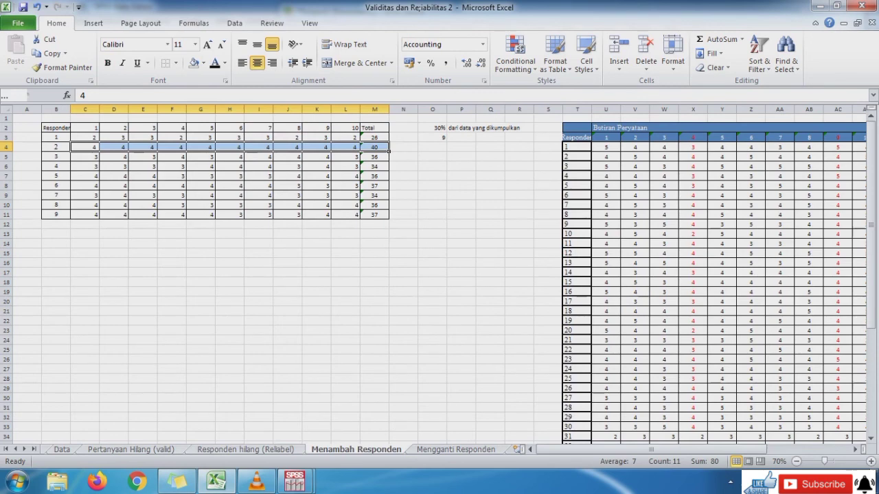
drag(650, 449, 734, 449)
drag(871, 185, 871, 290)
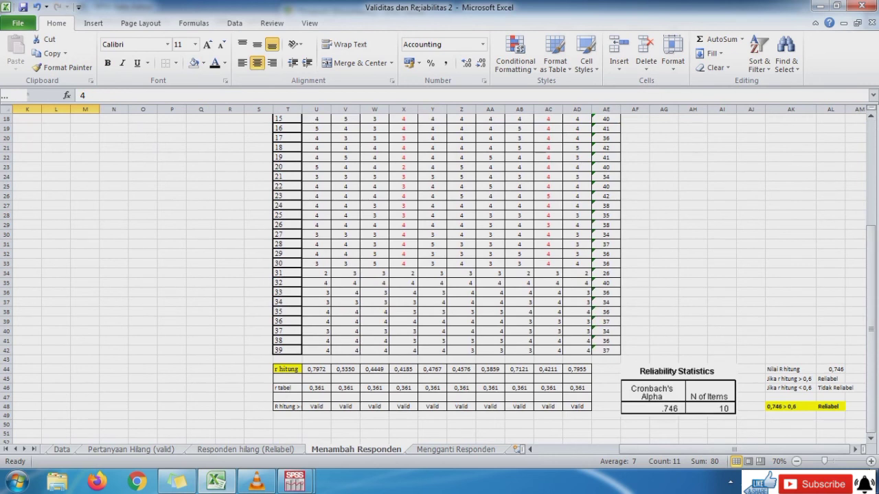
click(548, 406)
click(607, 406)
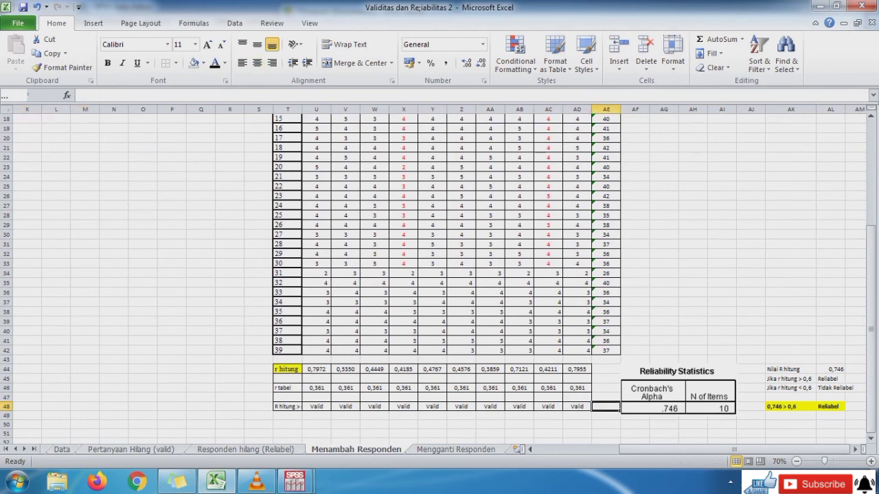
Review the Cronbach's Alpha table and the reliability conclusion in row 48 of the Menambah Responden sheet.
key(Right)
key(Right)
key(Right)
key(Right)
key(Right)
key(Right)
key(Right)
key(Right)
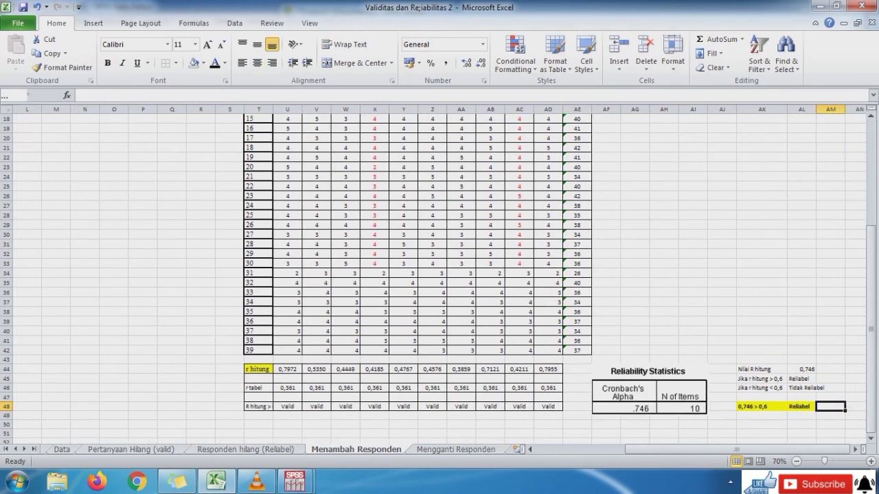
Review the row 39 validity results and the reliability conclusion on the Mengganti Responden sheet.
key(ctrl+Page_Down)
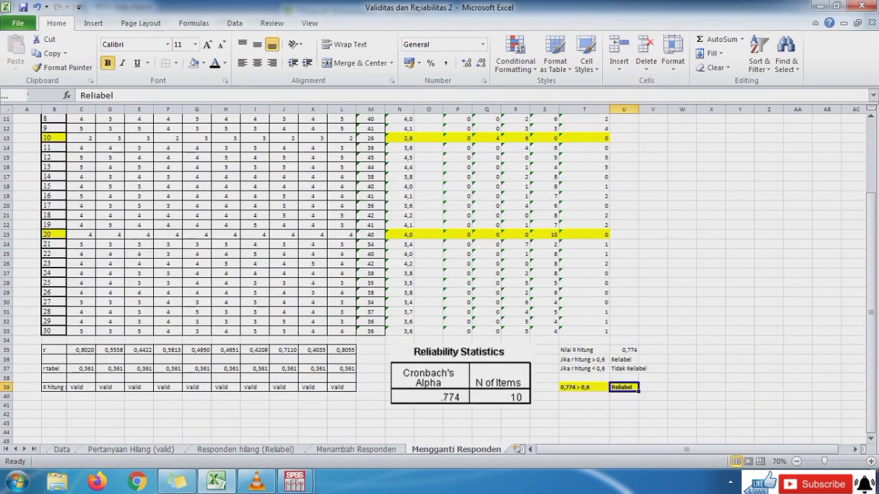
click(81, 387)
key(Right)
key(Right)
key(Right)
key(Right)
key(Right)
key(Right)
key(Right)
key(Right)
key(Right)
key(Right)
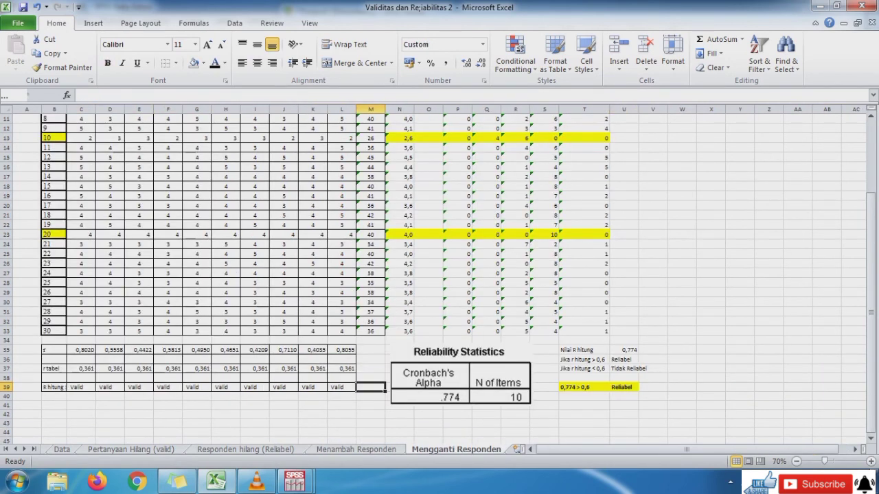
click(624, 388)
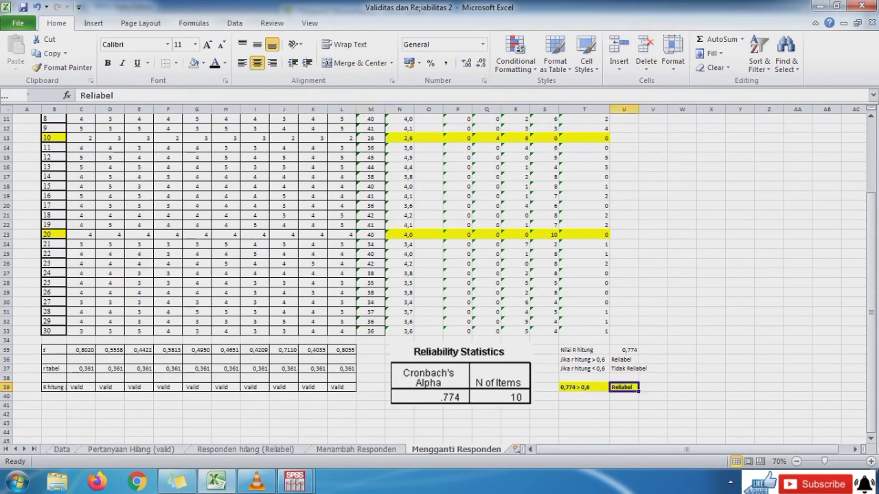
click(486, 423)
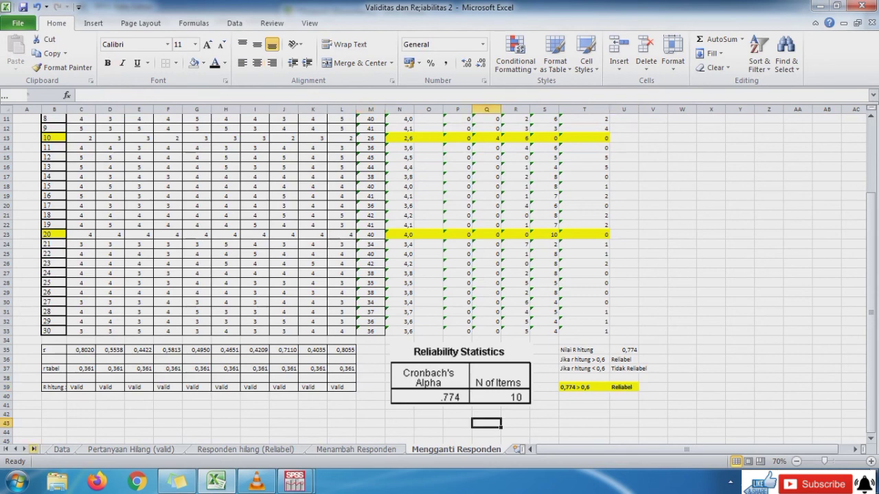
Return to the Materi sheet to view the summary of validity and reliability solutions.
click(16, 450)
click(59, 450)
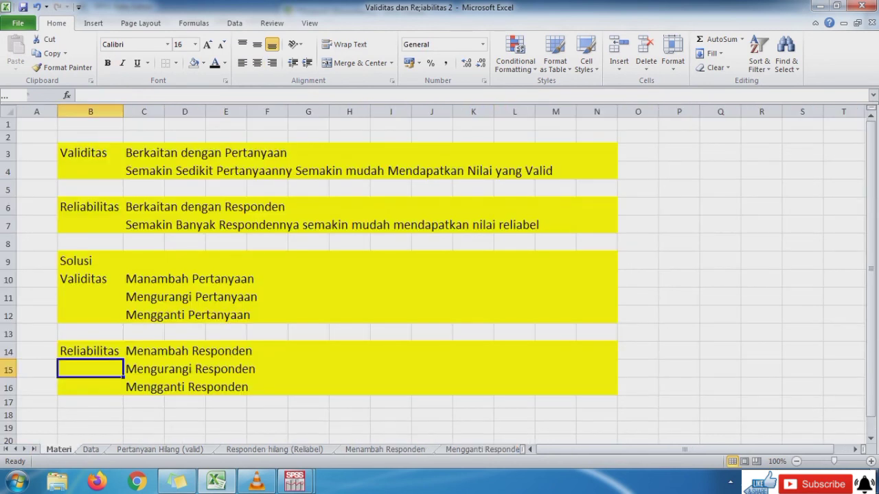